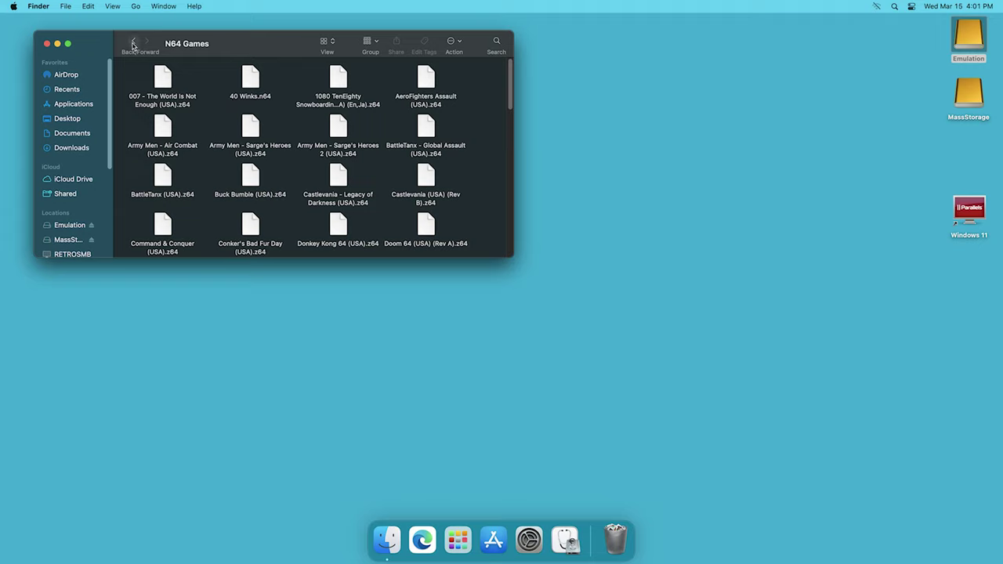
# Check the Games folder on the Emulation drive, return to the drive's root and launch RetroArch
pyautogui.click(133, 42)
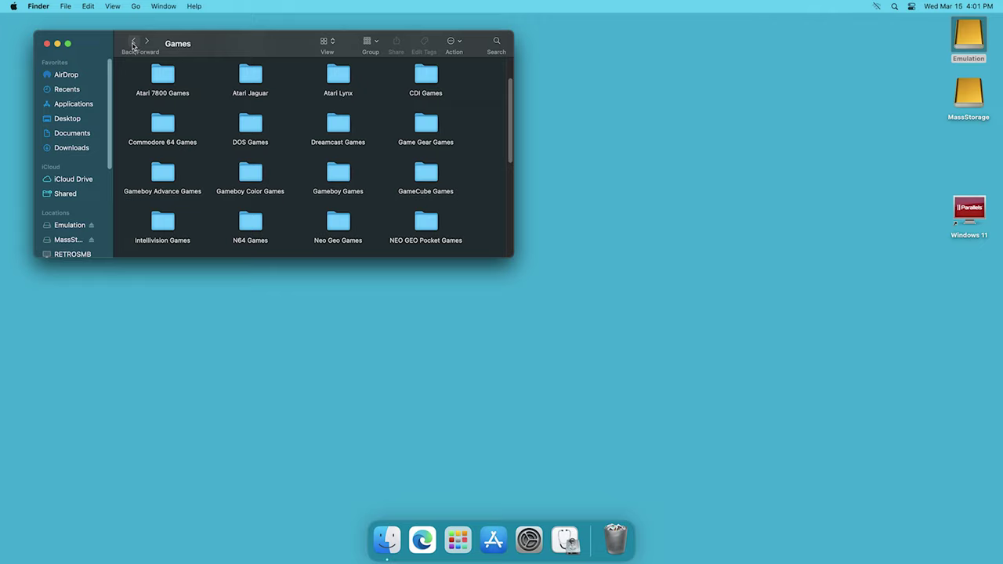
pyautogui.click(133, 43)
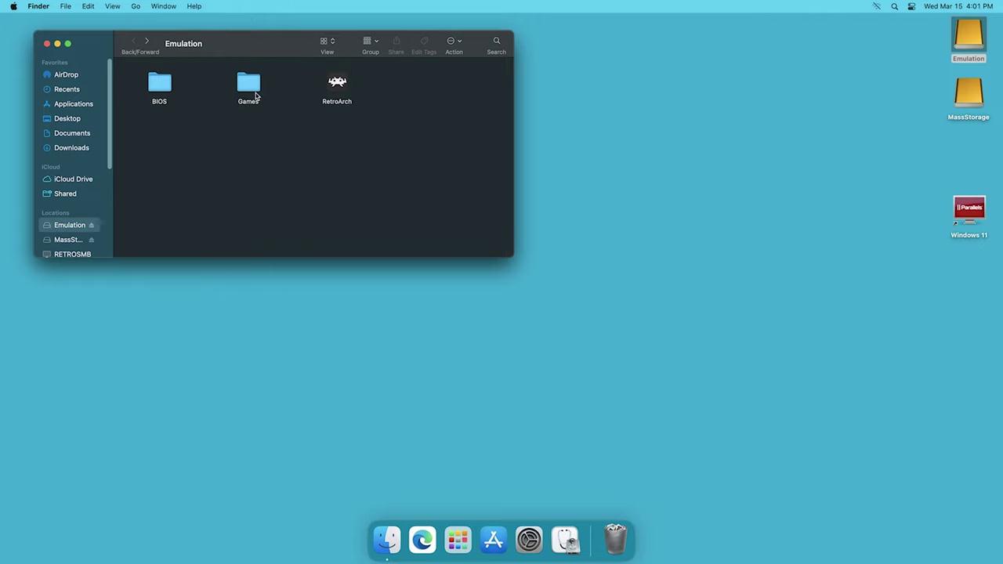
pyautogui.doubleClick(249, 84)
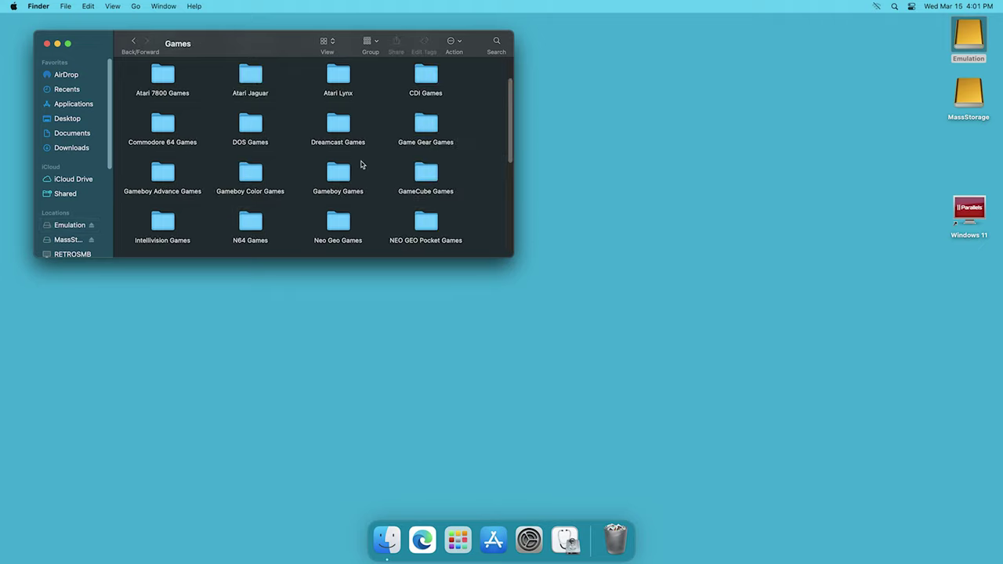
pyautogui.press('super+bracketleft')
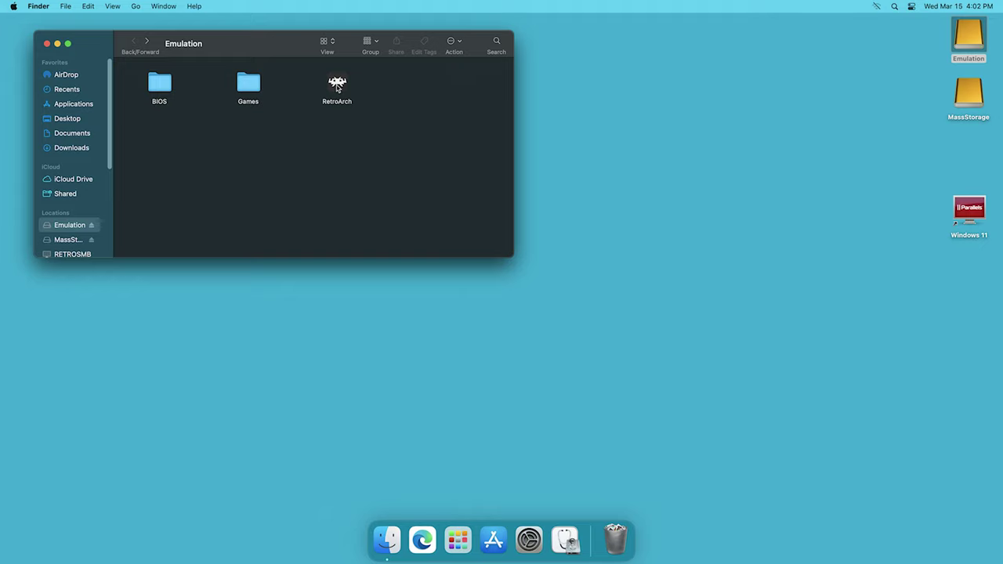
pyautogui.doubleClick(337, 87)
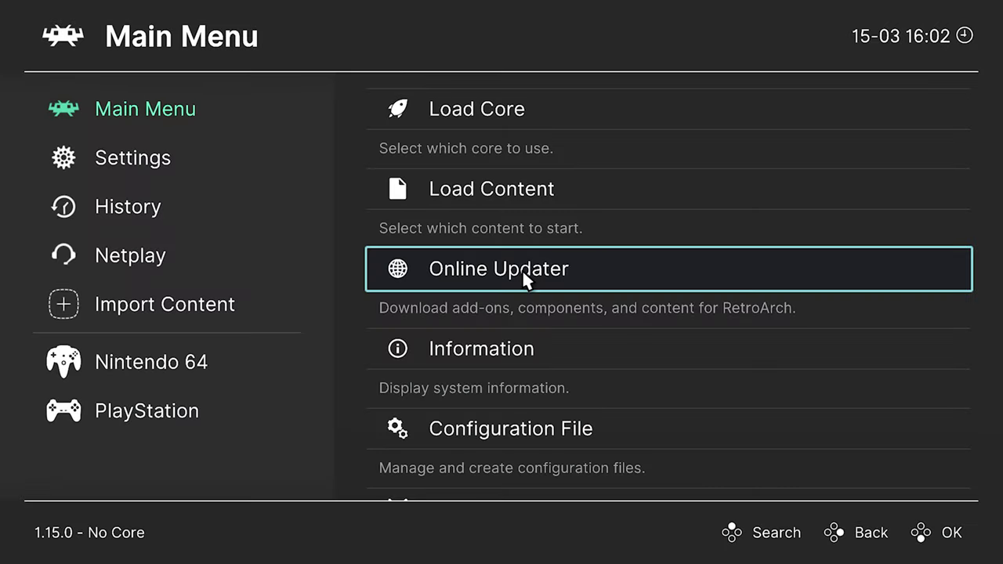
# Download the Nintendo - Nintendo 64 (Mupen64Plus-Next) core with the online updater and return to the main menu
pyautogui.click(522, 270)
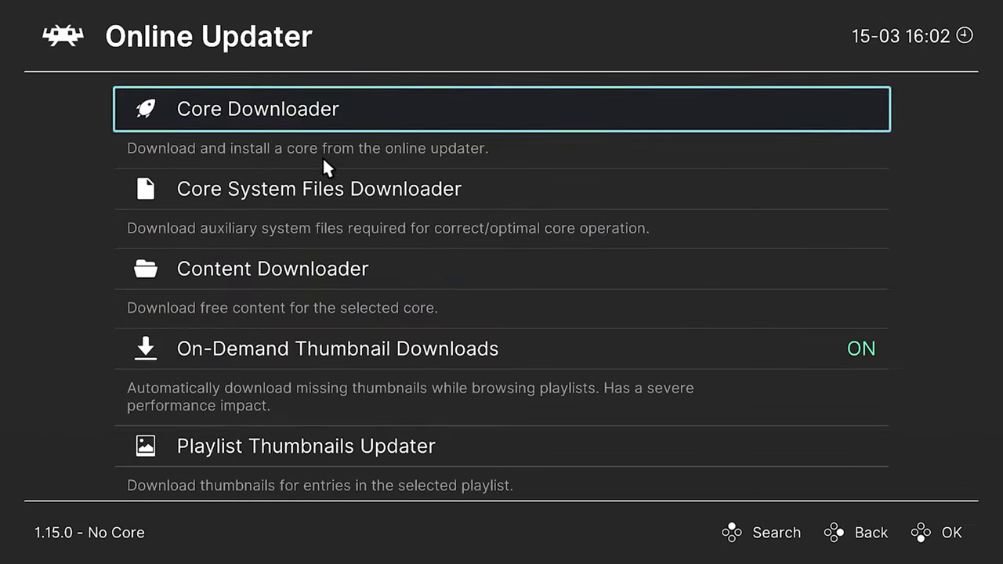
pyautogui.click(329, 123)
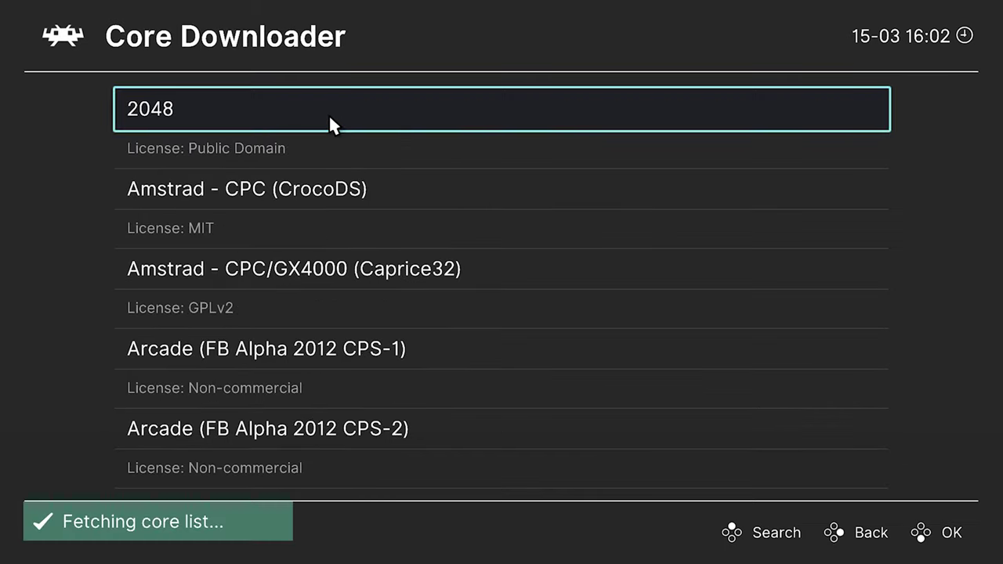
pyautogui.scroll(-20, 328, 114)
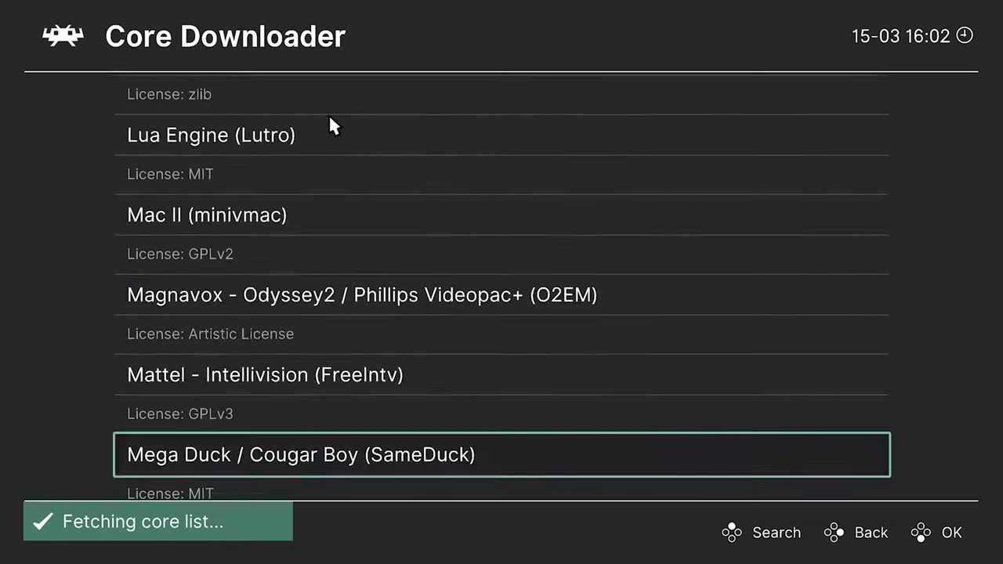
pyautogui.scroll(-12, 328, 114)
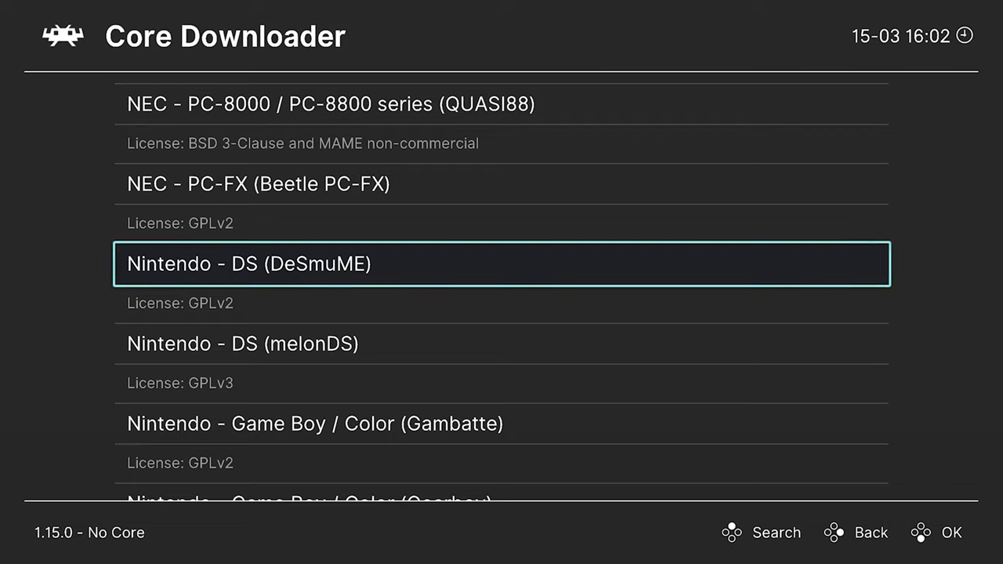
pyautogui.scroll(-7, 501, 282)
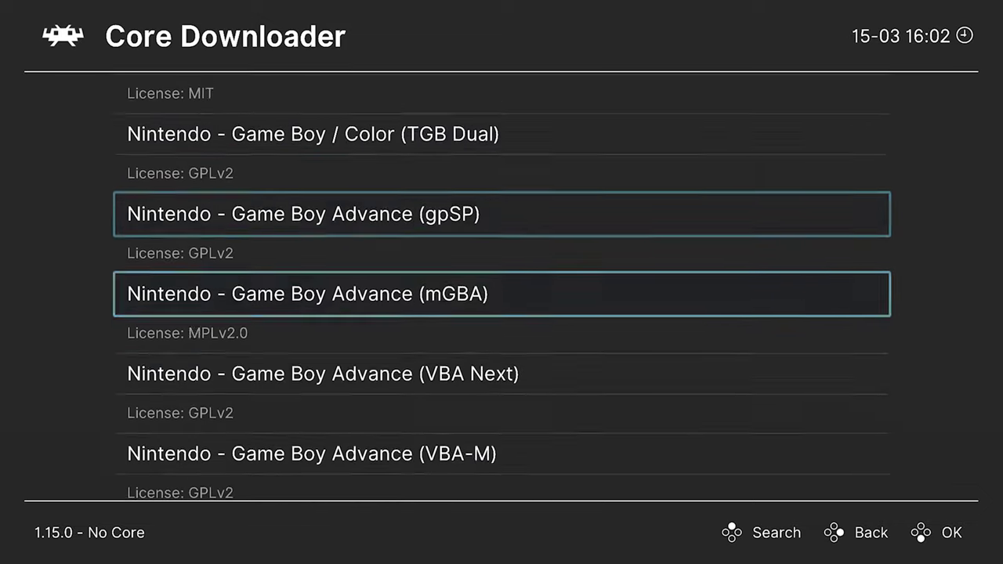
pyautogui.scroll(-7, 501, 282)
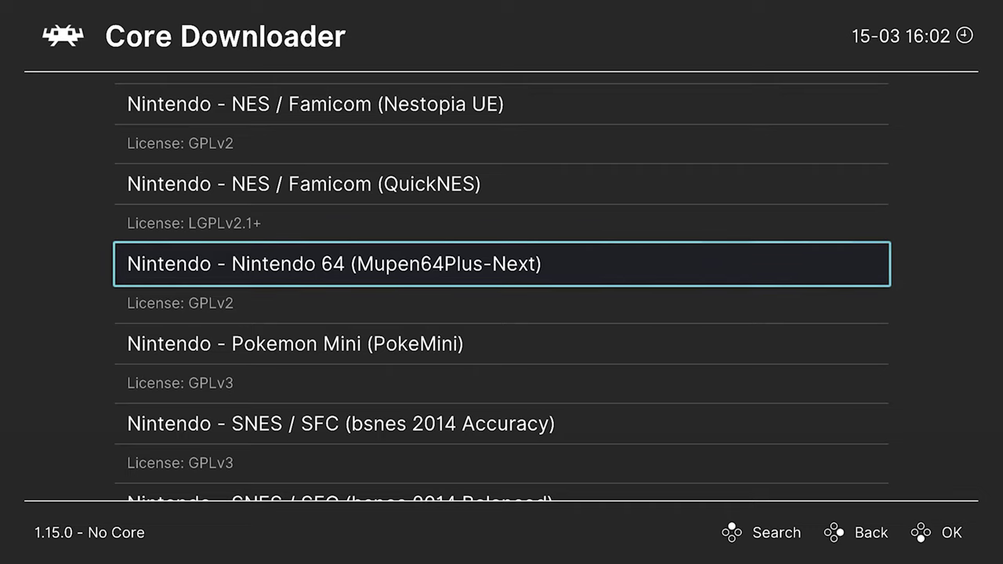
pyautogui.press('Return')
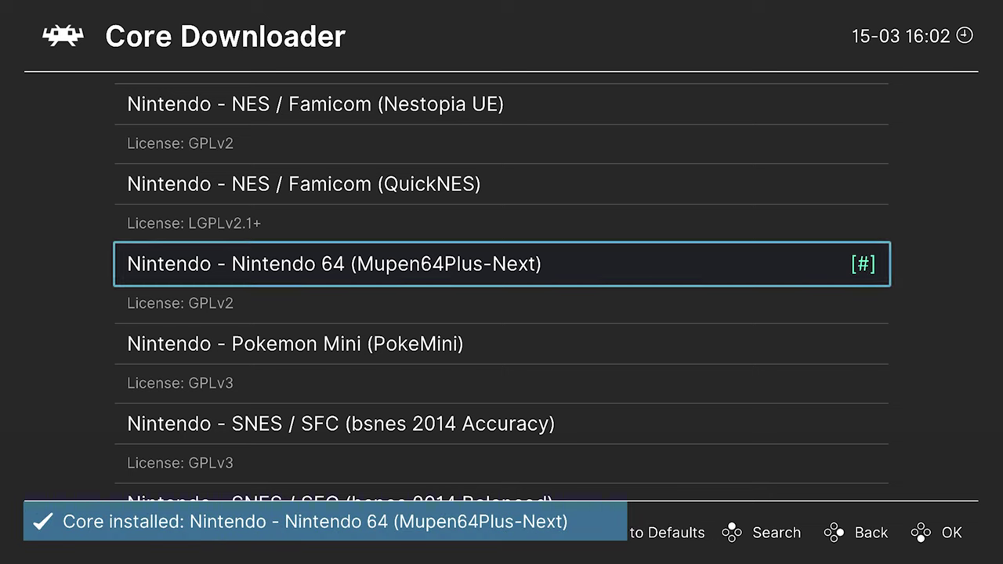
pyautogui.press('BackSpace')
pyautogui.press('BackSpace')
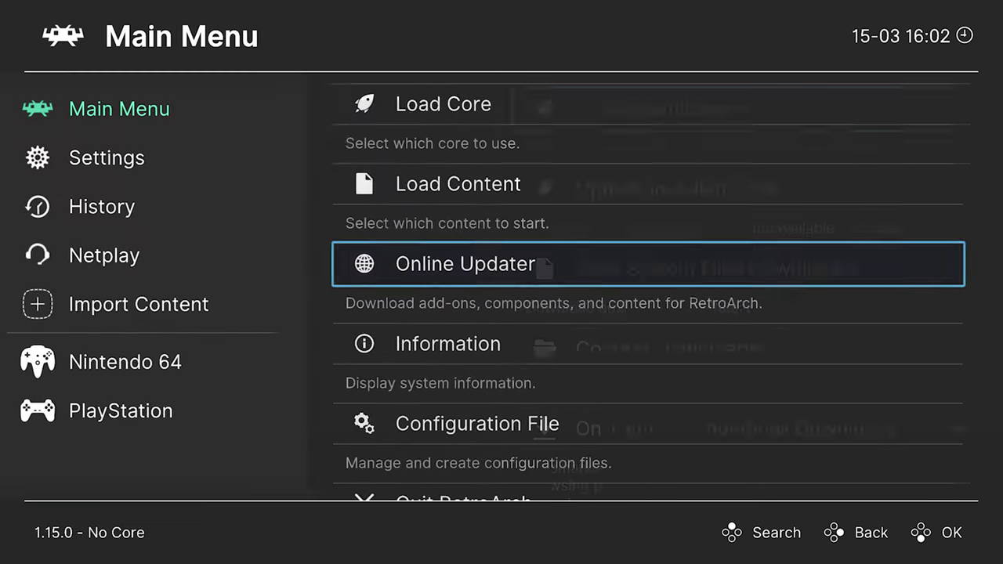
pyautogui.press('BackSpace')
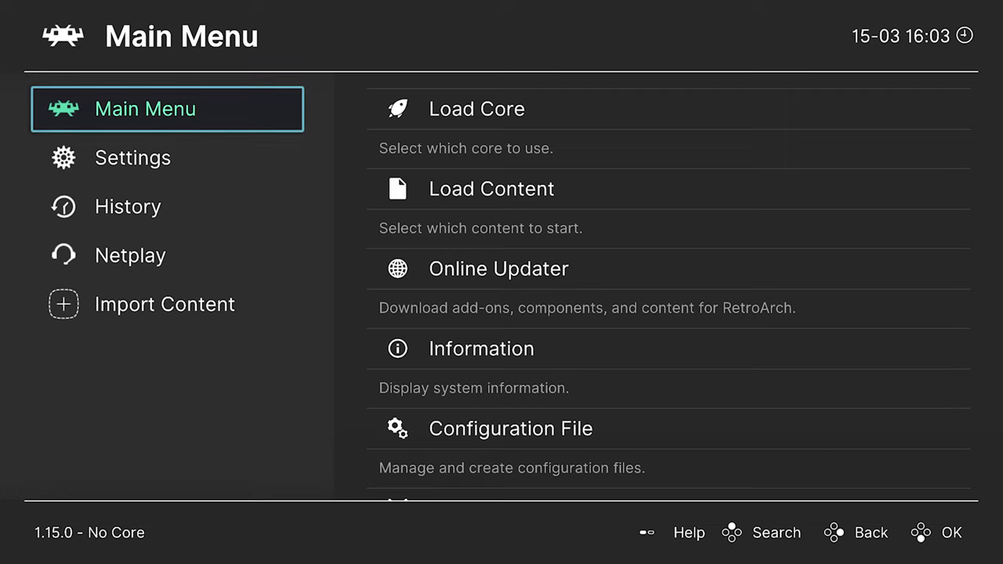
# Start a directory scan from the Import Content section
pyautogui.press('Down')
pyautogui.press('Down')
pyautogui.press('Down')
pyautogui.press('Down')
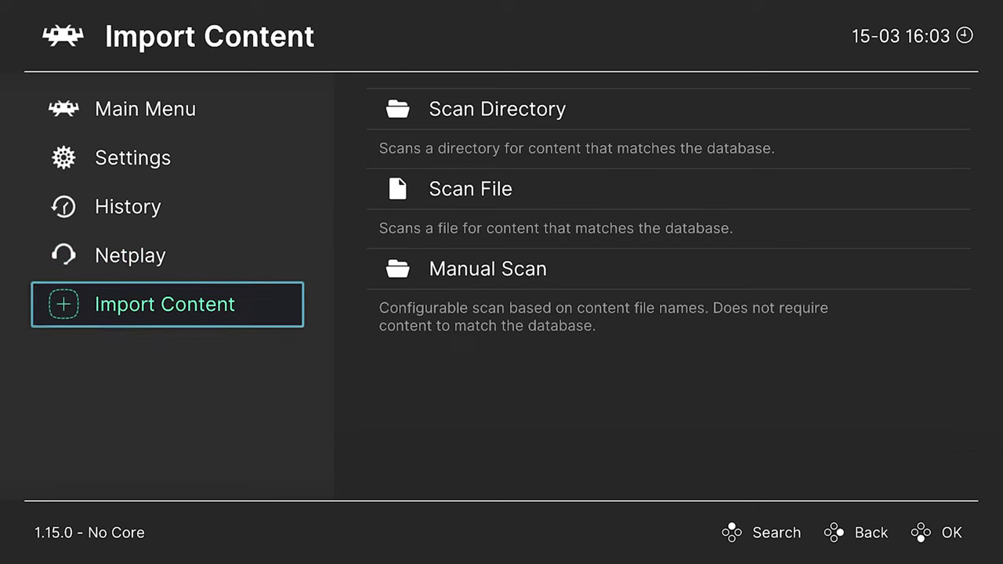
pyautogui.press('Right')
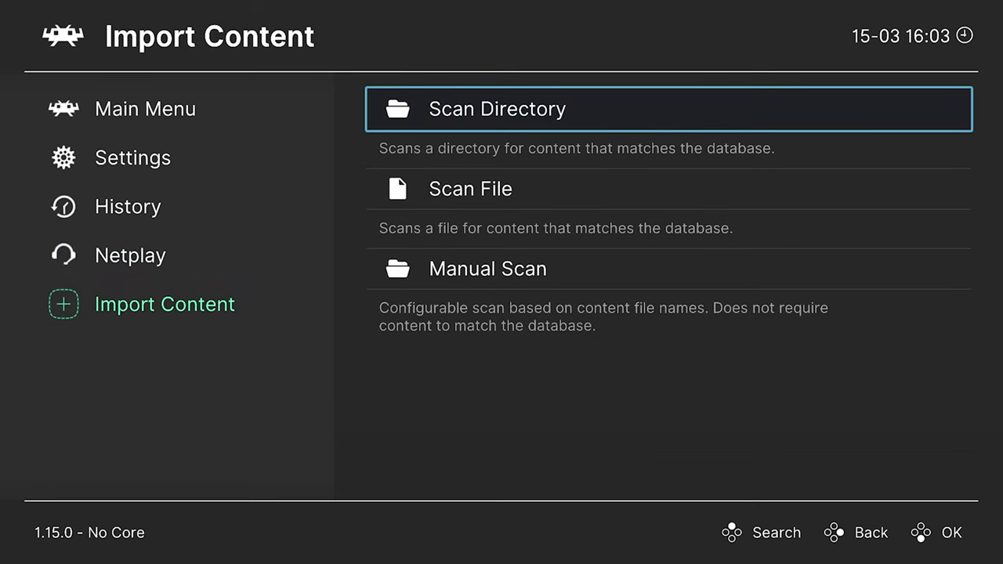
pyautogui.press('Return')
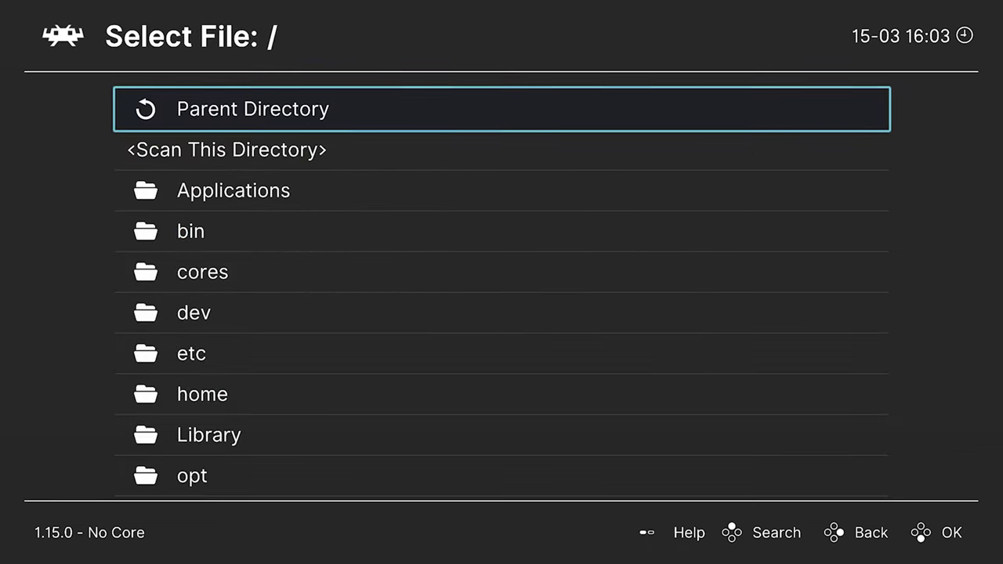
# Browse to the /Volumes/Emulation/Games folder as the location for the content scan
pyautogui.press('Up')
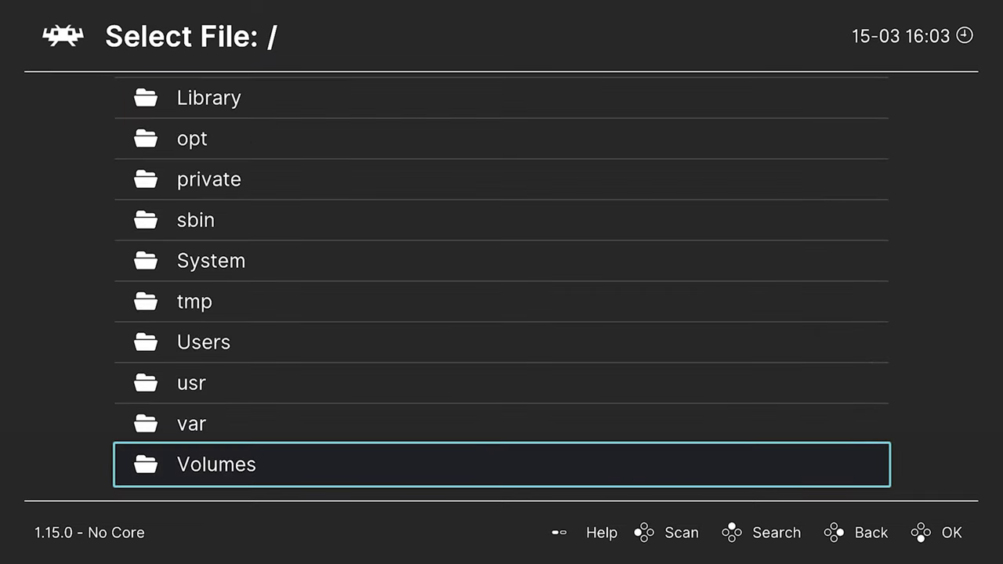
pyautogui.press('Return')
pyautogui.press('Down')
pyautogui.press('Down')
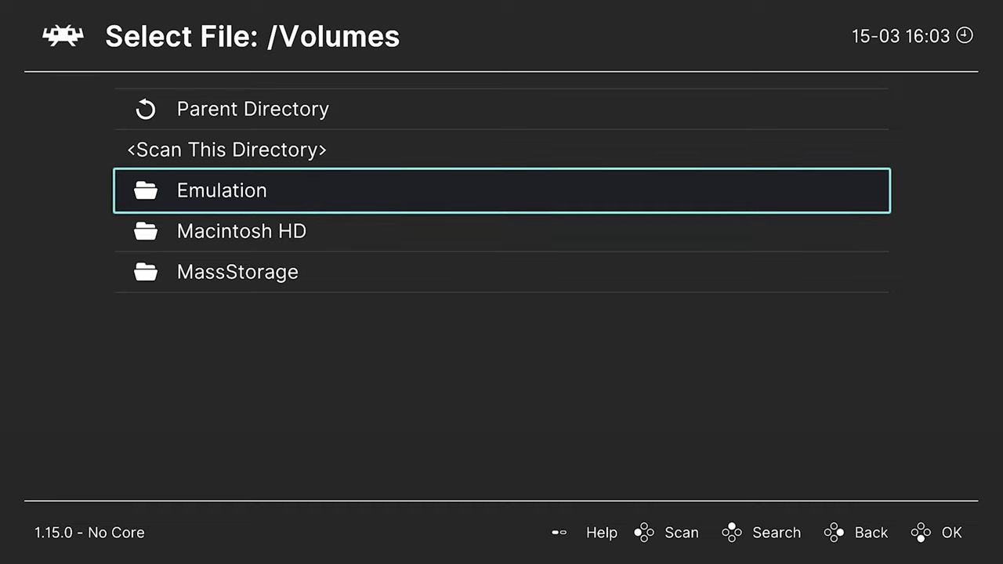
pyautogui.press('Return')
pyautogui.press('Down')
pyautogui.press('Down')
pyautogui.press('Down')
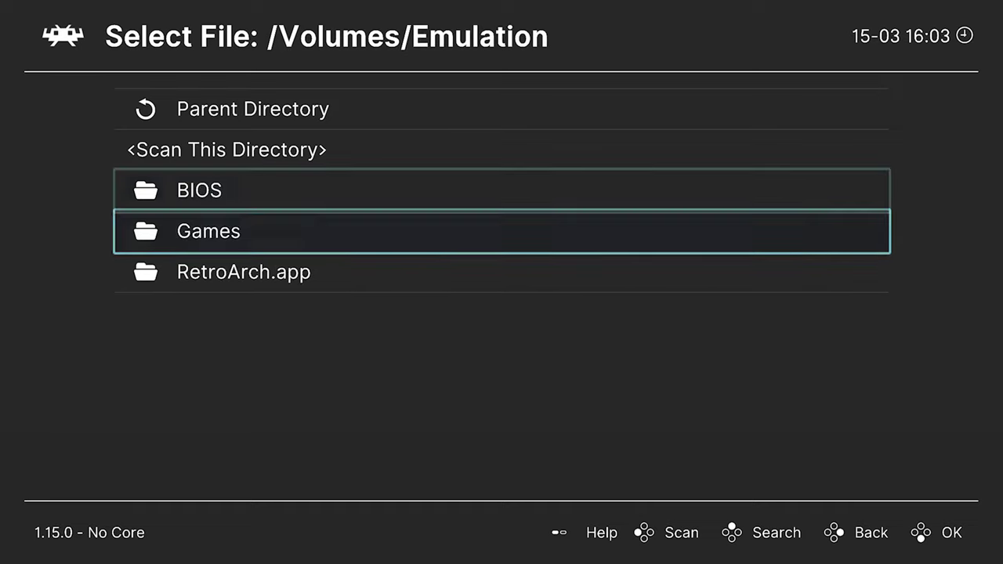
pyautogui.press('Return')
# Find the N64 Games folder and scan that directory for content
pyautogui.press('Down')
pyautogui.press('Down')
pyautogui.press('Down')
pyautogui.press('Down')
pyautogui.press('Down')
pyautogui.press('Down')
pyautogui.press('Down')
pyautogui.press('Down')
pyautogui.press('Down')
pyautogui.press('Down')
pyautogui.press('Down')
pyautogui.press('Down')
pyautogui.press('Down')
pyautogui.press('Down')
pyautogui.press('Down')
pyautogui.press('Down')
pyautogui.press('Down')
pyautogui.press('Down')
pyautogui.press('Down')
pyautogui.press('Down')
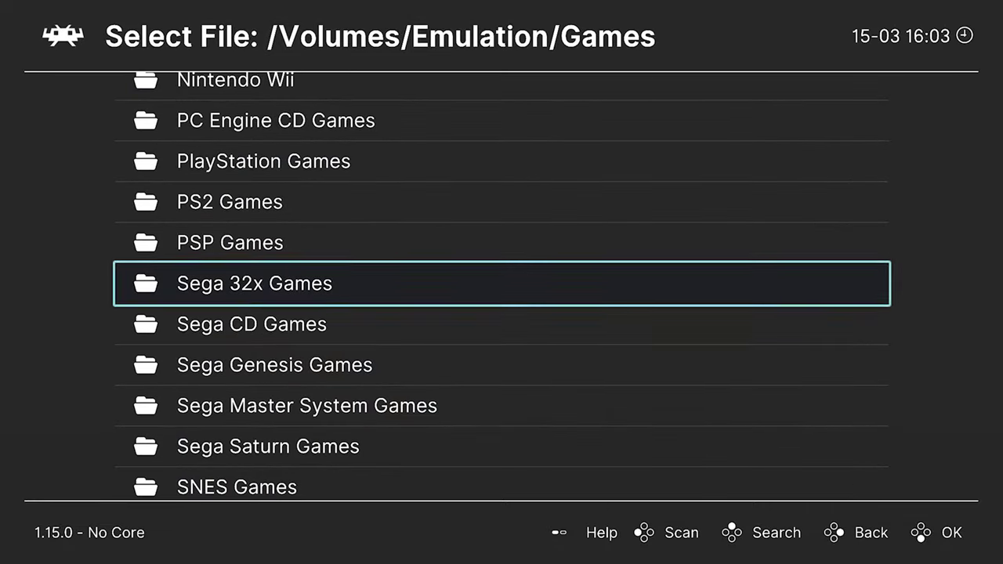
pyautogui.press('Up')
pyautogui.press('Up')
pyautogui.press('Up')
pyautogui.press('Up')
pyautogui.press('Up')
pyautogui.press('Up')
pyautogui.press('Up')
pyautogui.press('Up')
pyautogui.press('Up')
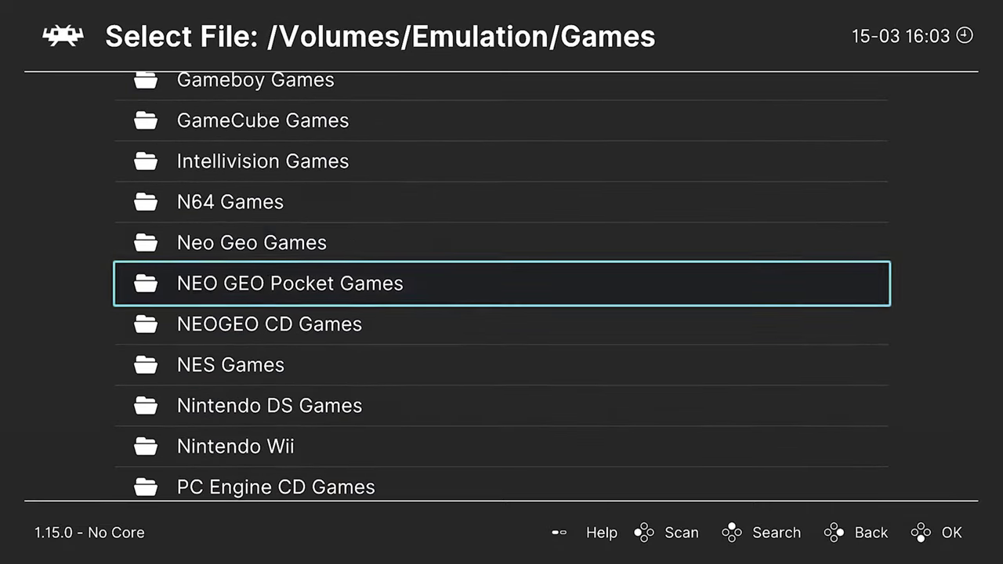
pyautogui.press('Up')
pyautogui.press('Up')
pyautogui.press('Return')
pyautogui.press('Down')
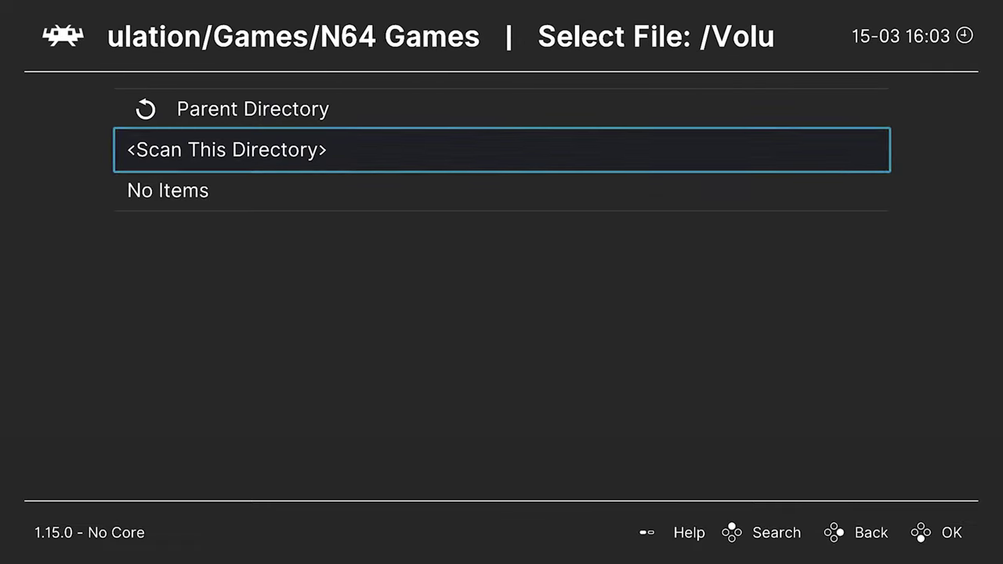
pyautogui.press('Return')
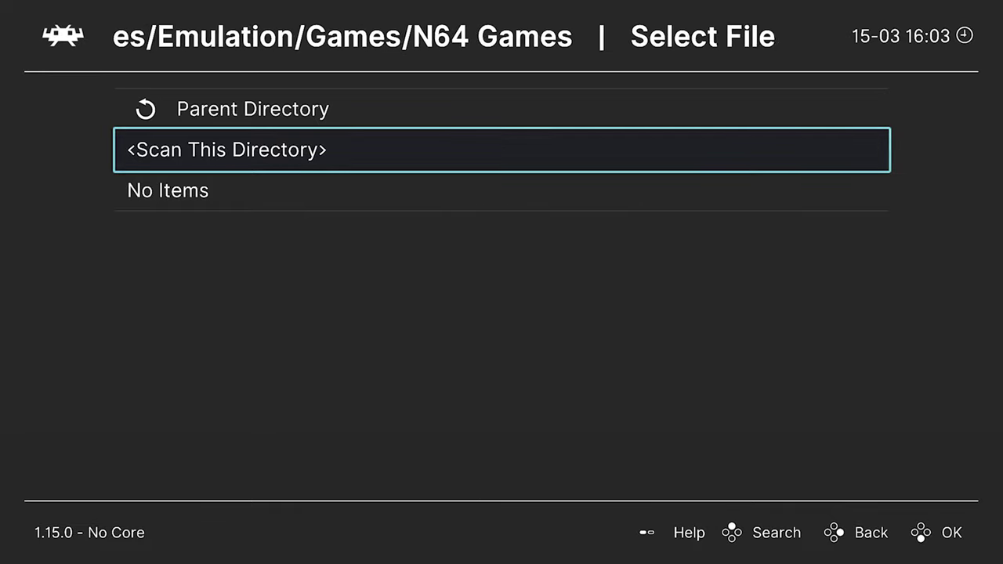
# Return to the Import Content section and open the manual scan settings
pyautogui.press('BackSpace')
pyautogui.press('BackSpace')
pyautogui.press('BackSpace')
pyautogui.press('BackSpace')
pyautogui.press('BackSpace')
pyautogui.press('BackSpace')
pyautogui.press('Down')
pyautogui.press('Down')
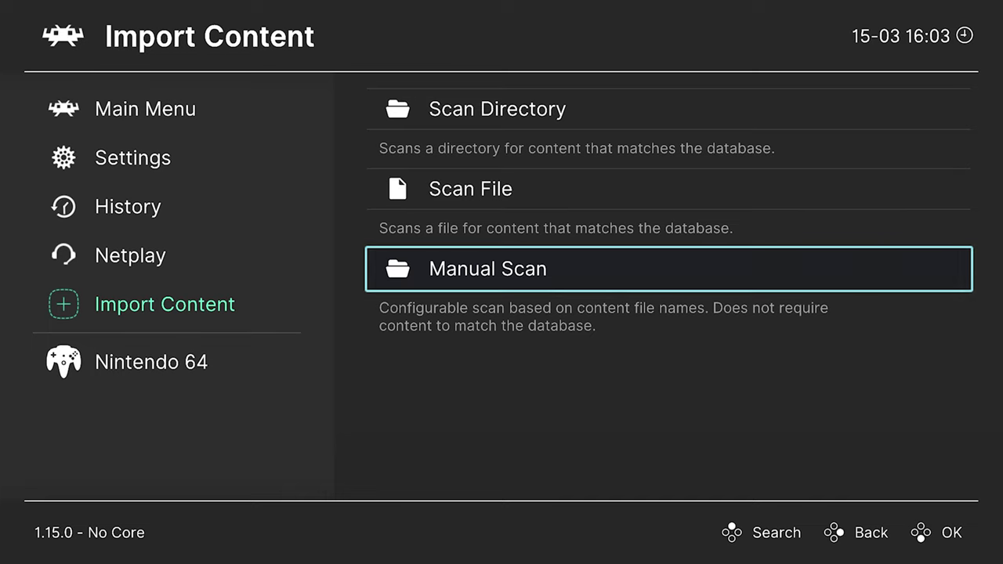
pyautogui.press('Return')
# Examine the manual scan's Content Directory, System Name and Default Core choices without changing them
pyautogui.press('Return')
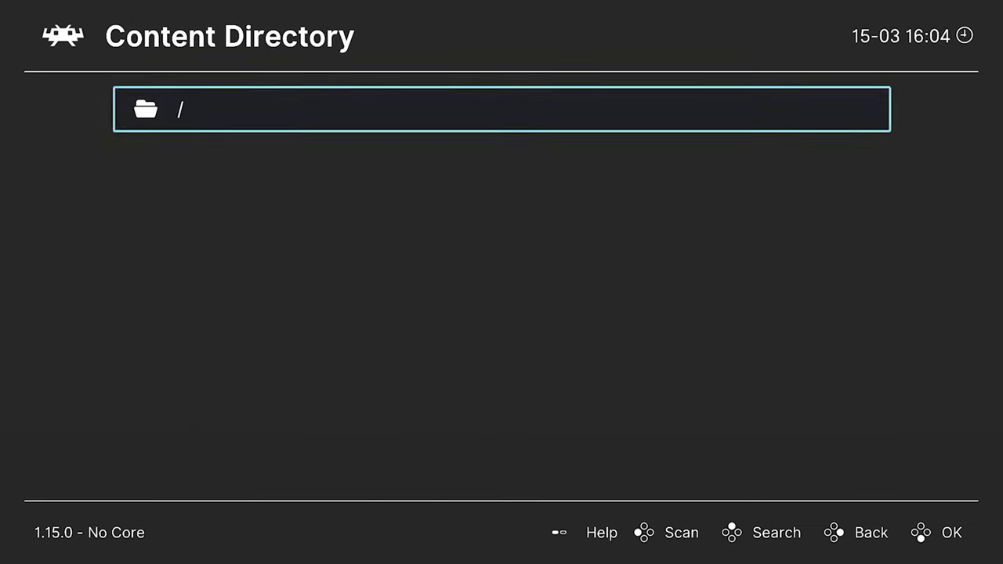
pyautogui.press('BackSpace')
pyautogui.press('Down')
pyautogui.press('Return')
pyautogui.press('BackSpace')
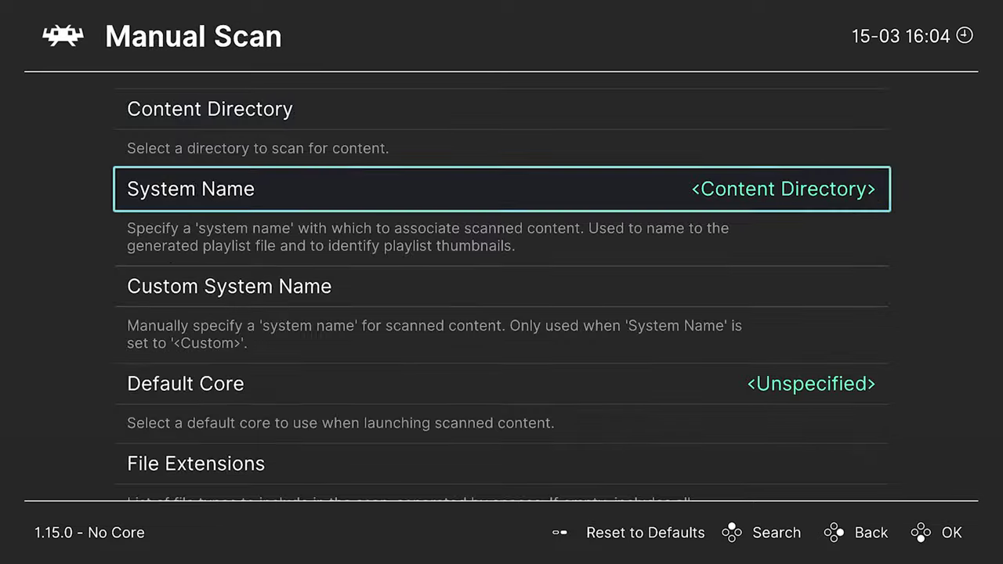
pyautogui.press('Down')
pyautogui.press('Down')
pyautogui.press('Down')
pyautogui.press('Up')
pyautogui.press('Return')
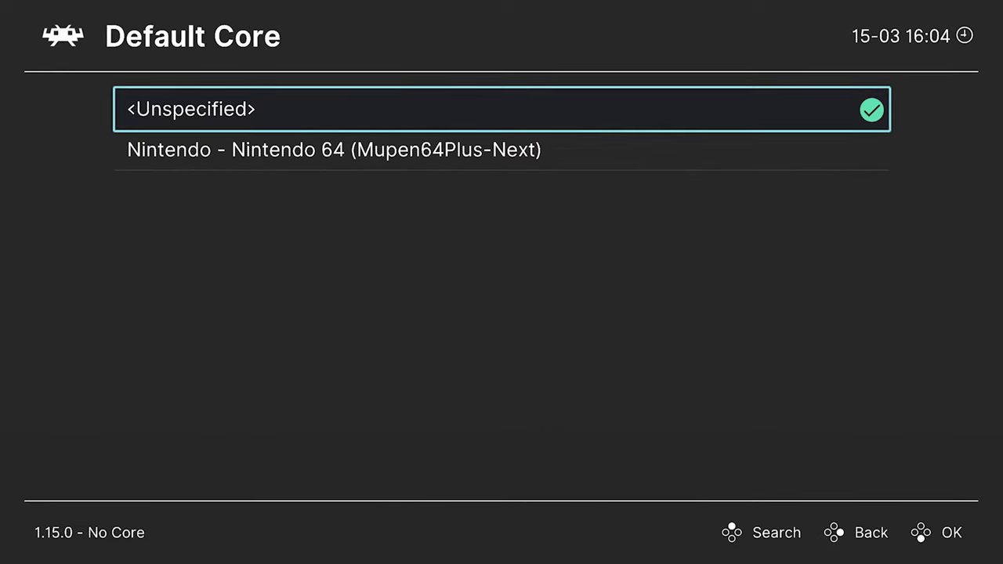
pyautogui.press('BackSpace')
pyautogui.press('Down')
pyautogui.press('Down')
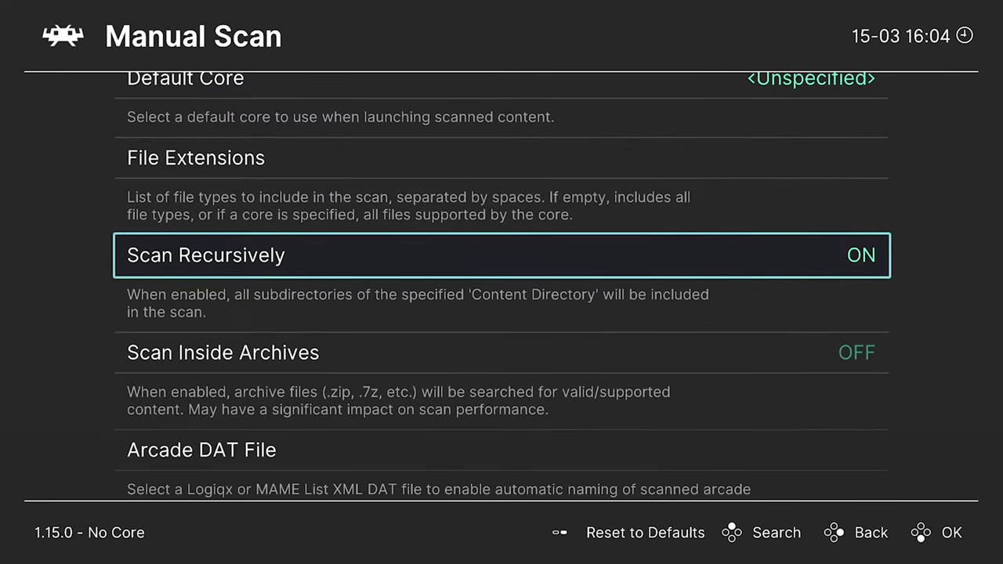
# Toggle Scan Inside Archives on and back off, and review the remaining manual scan options through Start Scan
pyautogui.press('Down')
pyautogui.press('Return')
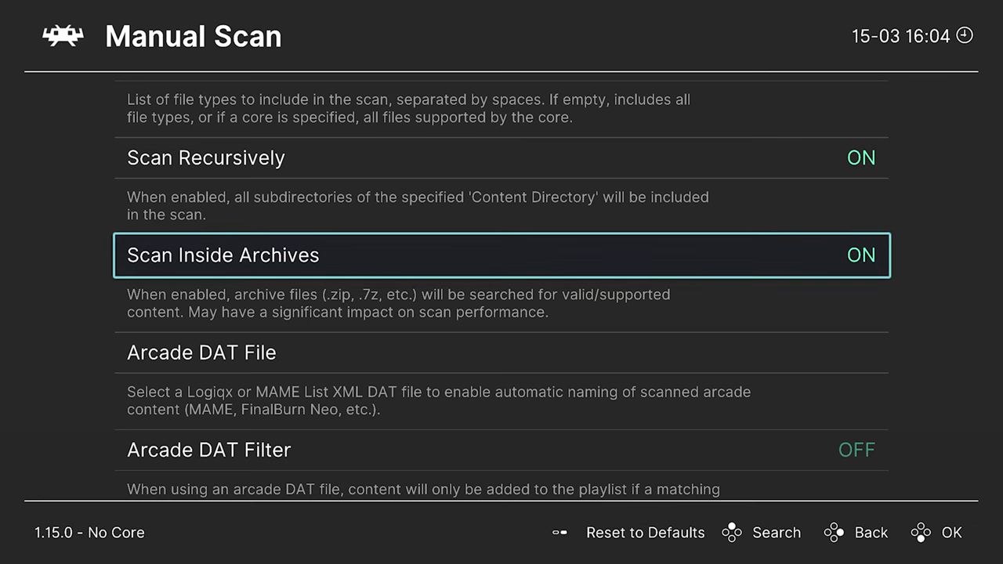
pyautogui.press('Return')
pyautogui.press('Down')
pyautogui.press('Down')
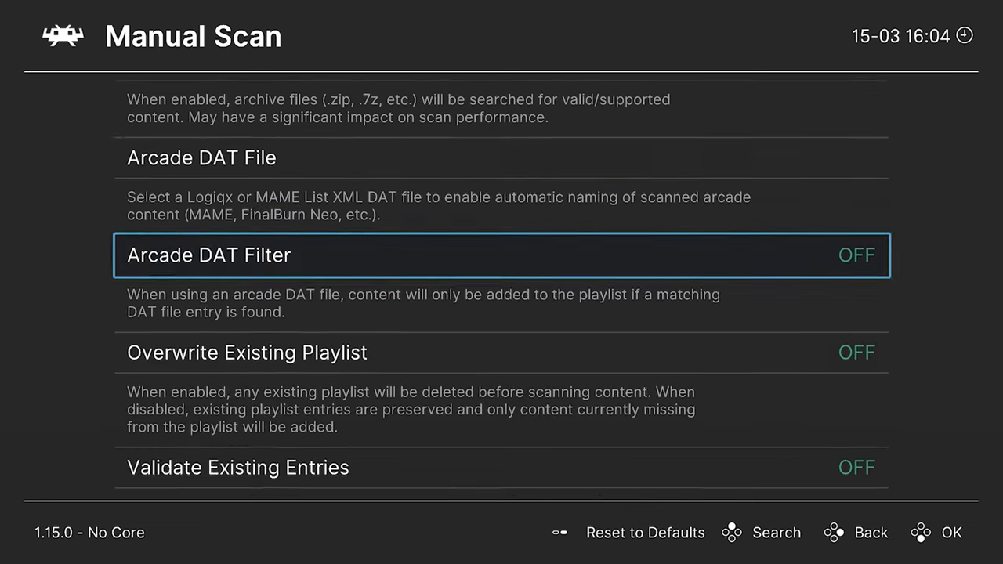
pyautogui.press('Down')
pyautogui.press('Down')
pyautogui.press('Down')
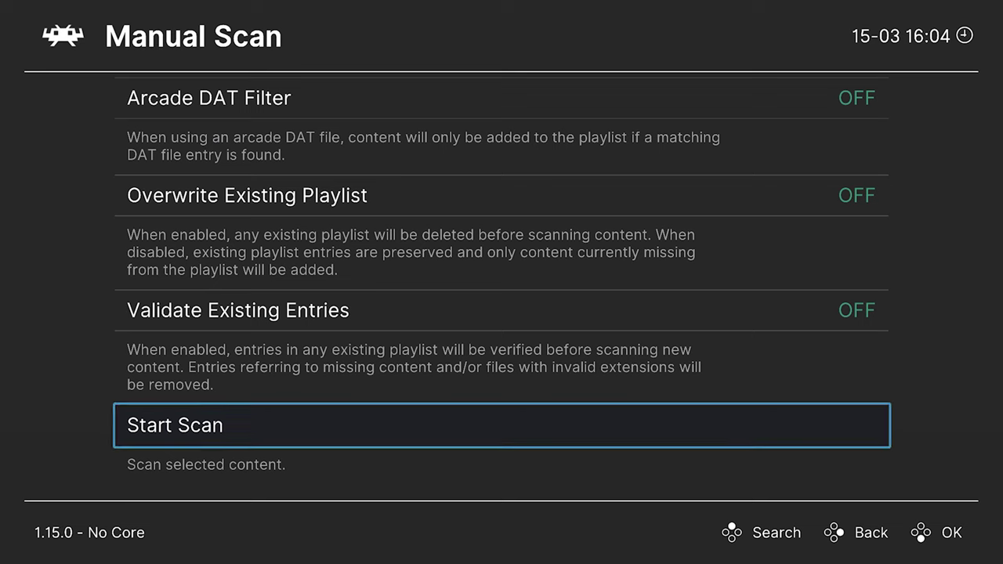
# Leave the manual scan, enter the Nintendo 64 playlist and highlight 1080 Snowboarding (Japan, USA) (En,Ja)
pyautogui.press('BackSpace')
pyautogui.press('BackSpace')
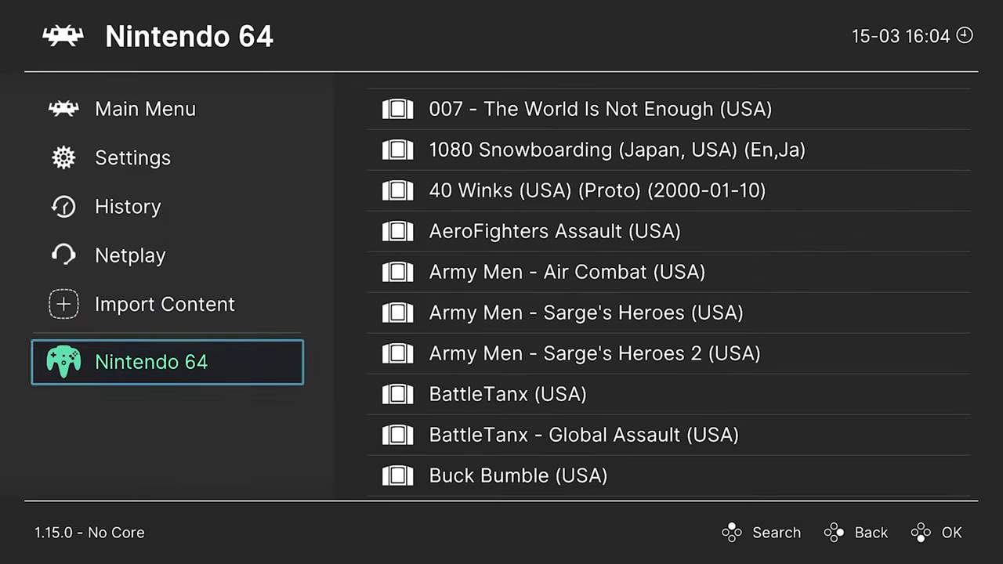
pyautogui.press('Right')
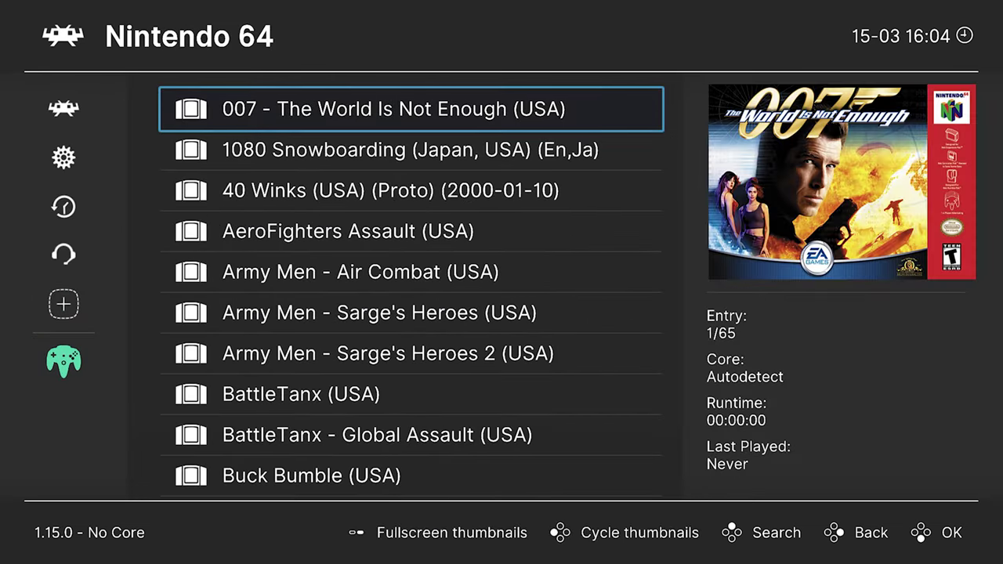
pyautogui.press('Down')
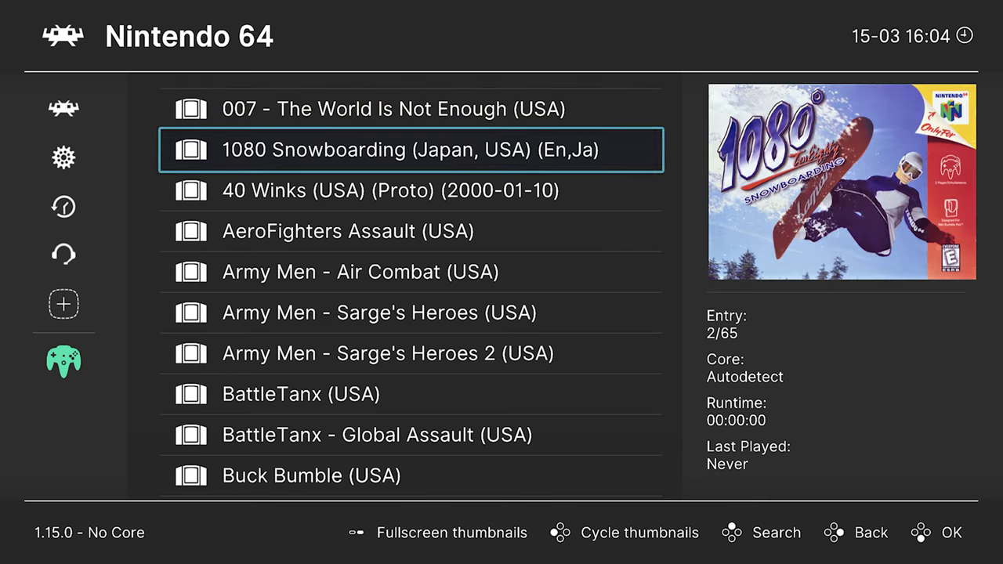
# Browse the Nintendo 64 playlist from 40 Winks through the Army Men games to check which entries have box art thumbnails
pyautogui.press('Down')
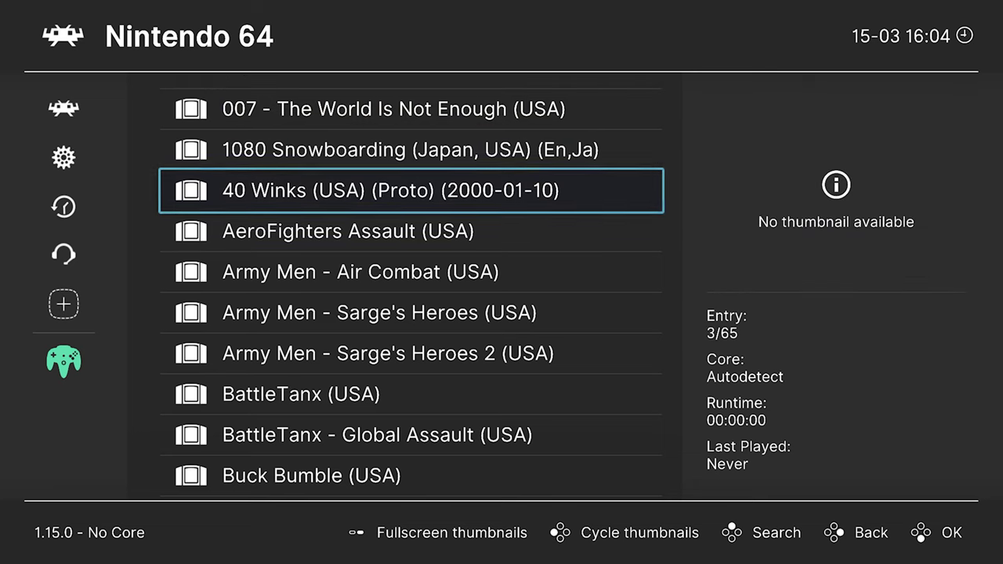
pyautogui.press('Down')
pyautogui.press('Down')
pyautogui.press('Down')
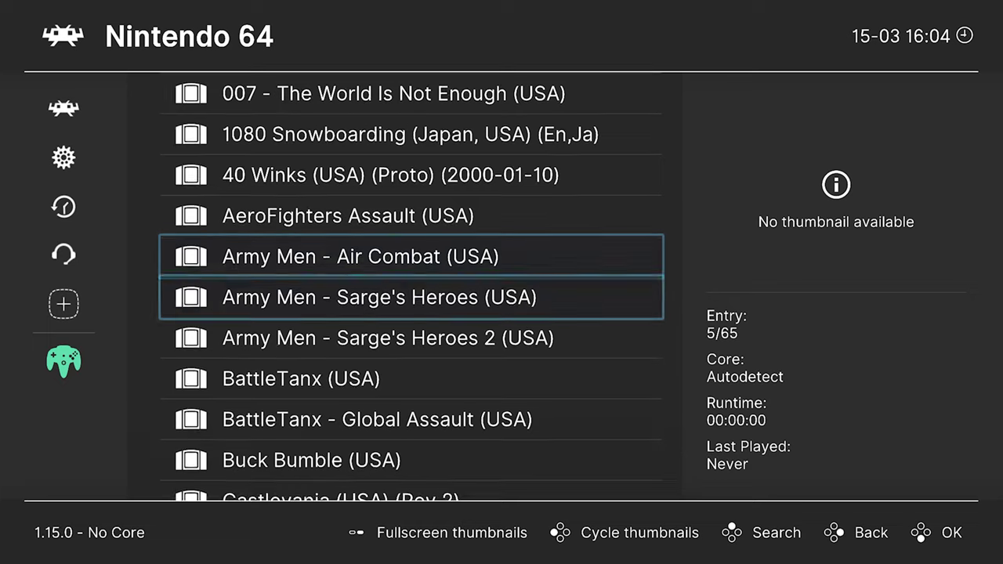
pyautogui.press('Down')
pyautogui.press('Down')
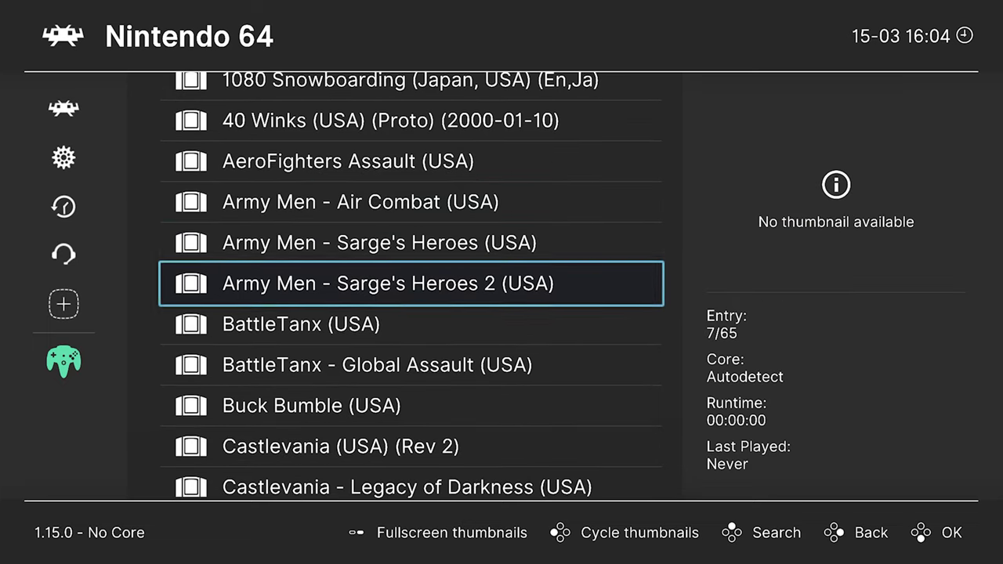
pyautogui.press('Down')
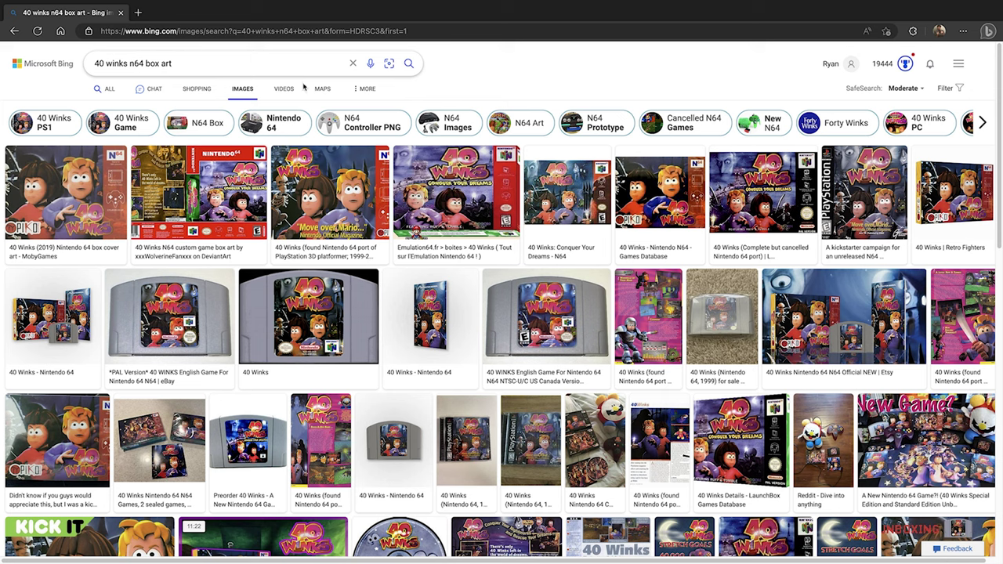
# Save the MobyGames 40 Winks Nintendo 64 box art from the Bing image results to the Desktop as 40
pyautogui.click(51, 193)
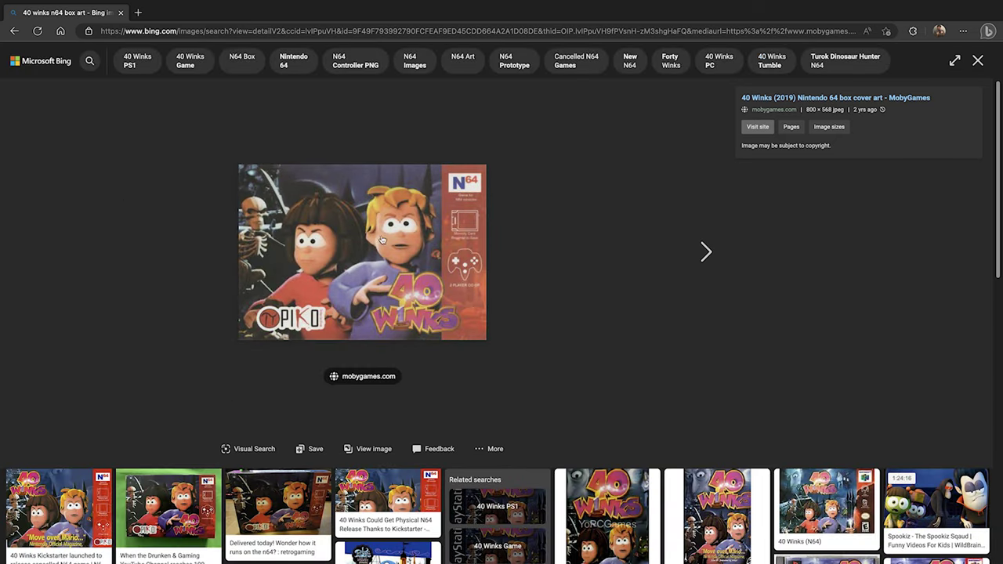
pyautogui.rightClick(361, 244)
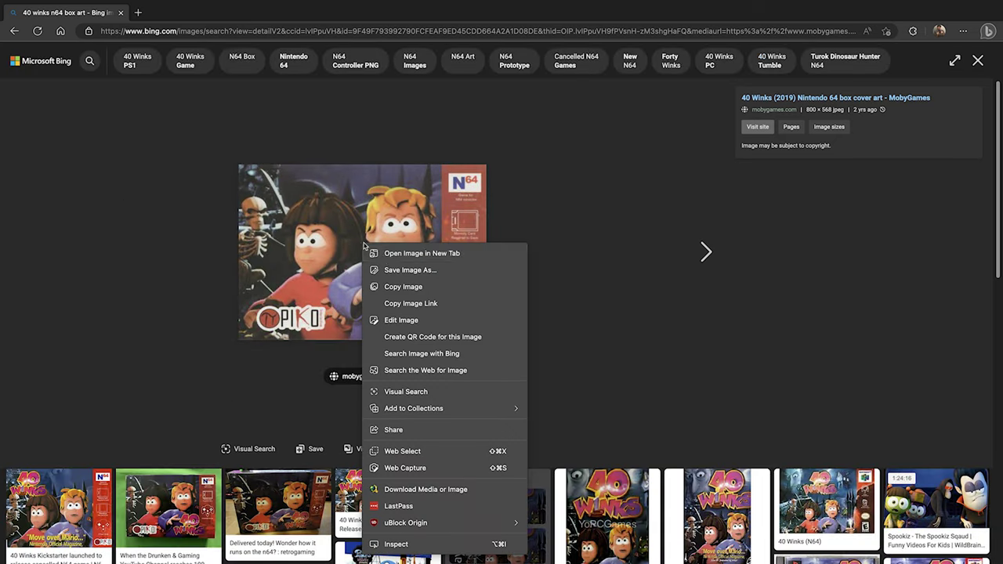
pyautogui.click(410, 271)
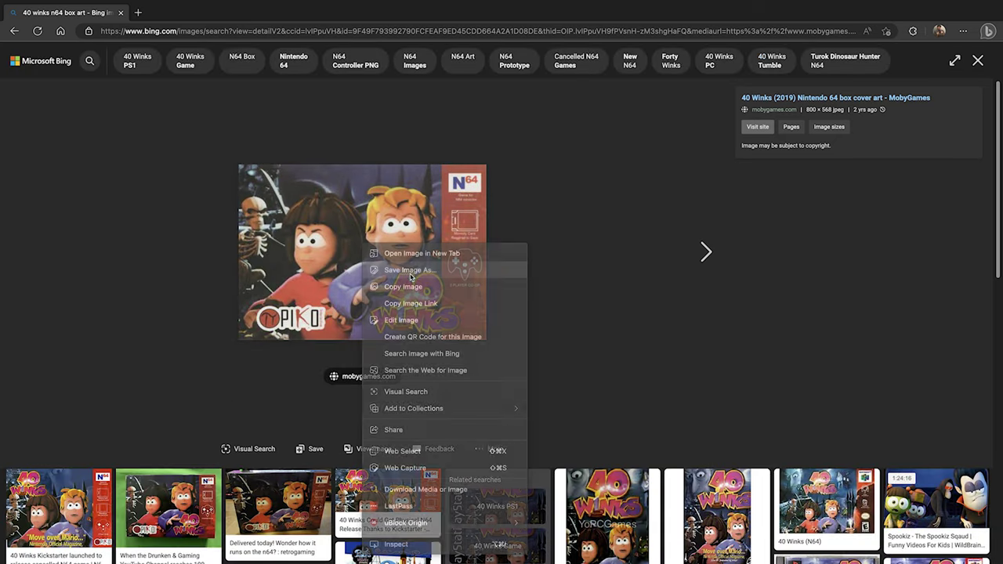
pyautogui.write('40')
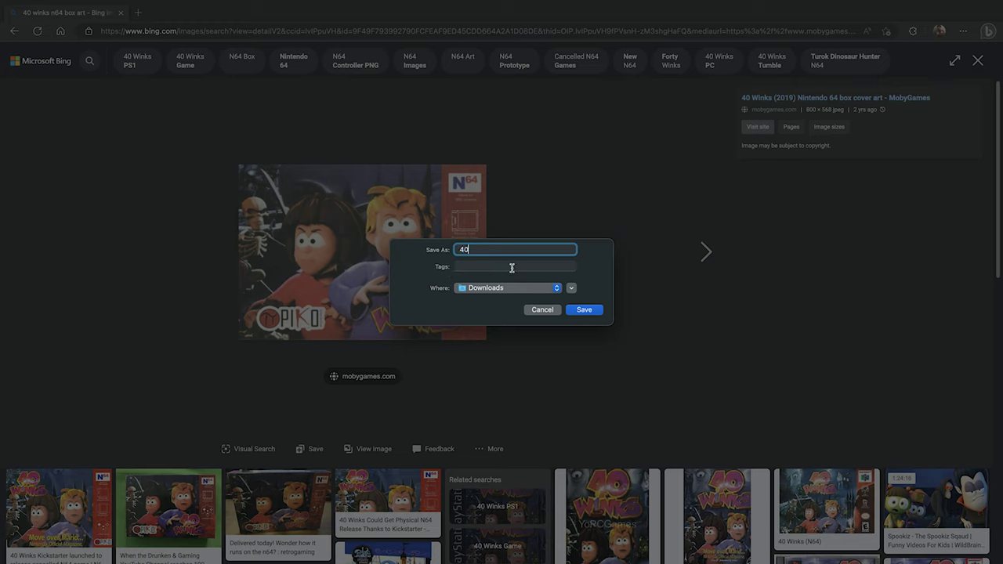
pyautogui.click(555, 289)
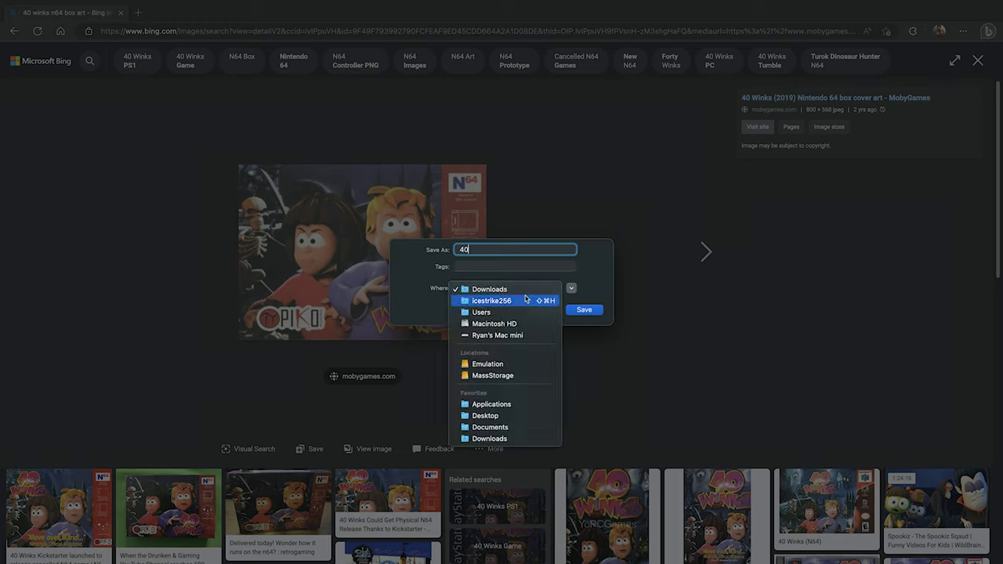
pyautogui.click(479, 416)
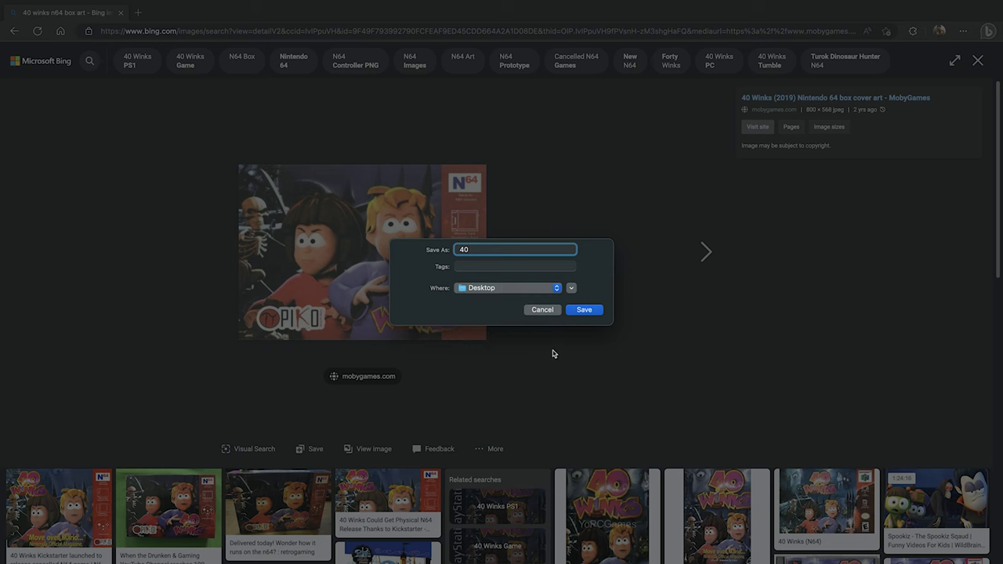
pyautogui.click(584, 310)
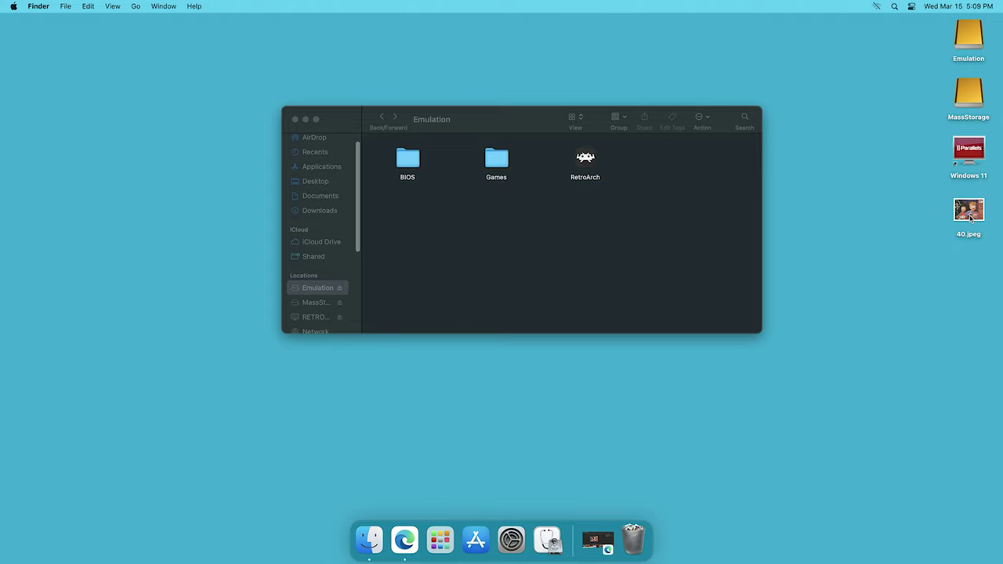
# Switch to Finder and open the hidden user Library folder
pyautogui.click(422, 234)
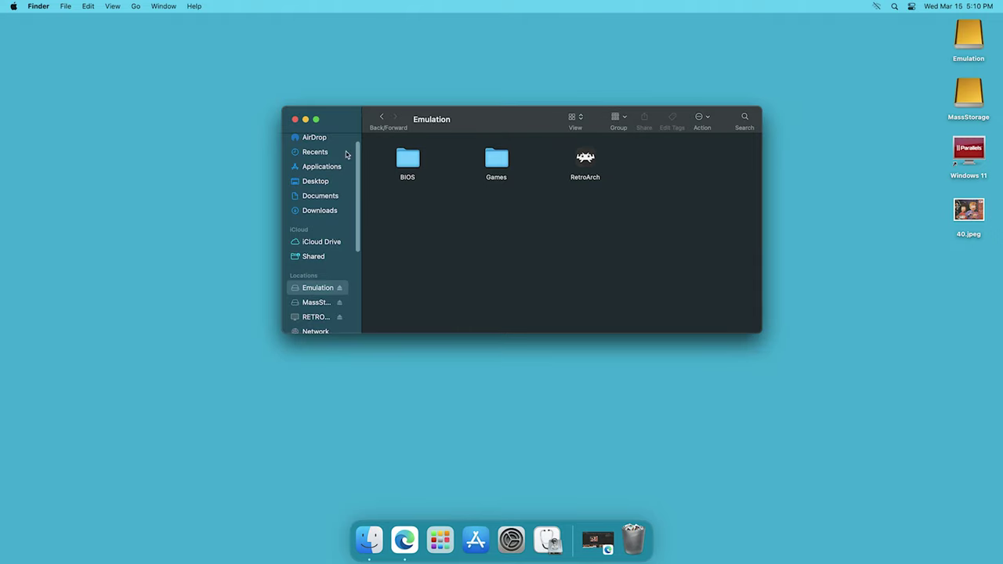
pyautogui.click(136, 7)
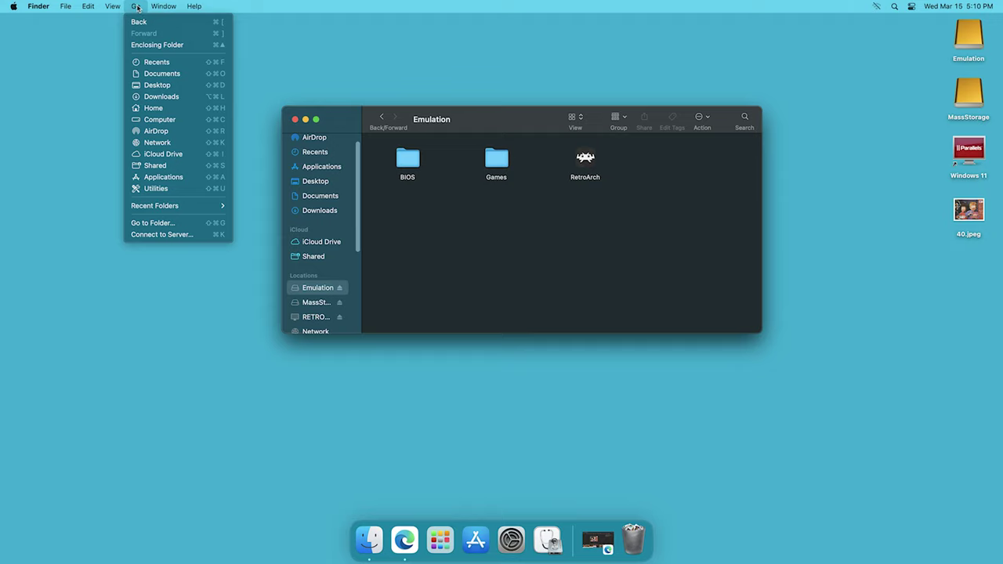
pyautogui.press('alt')
pyautogui.press('alt')
pyautogui.press('alt')
pyautogui.press('alt')
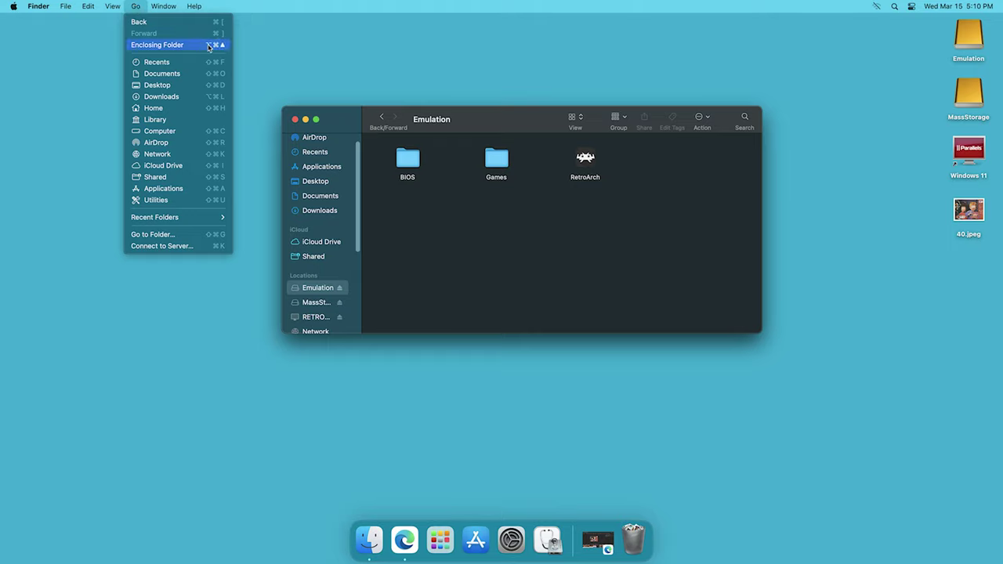
pyautogui.press('alt')
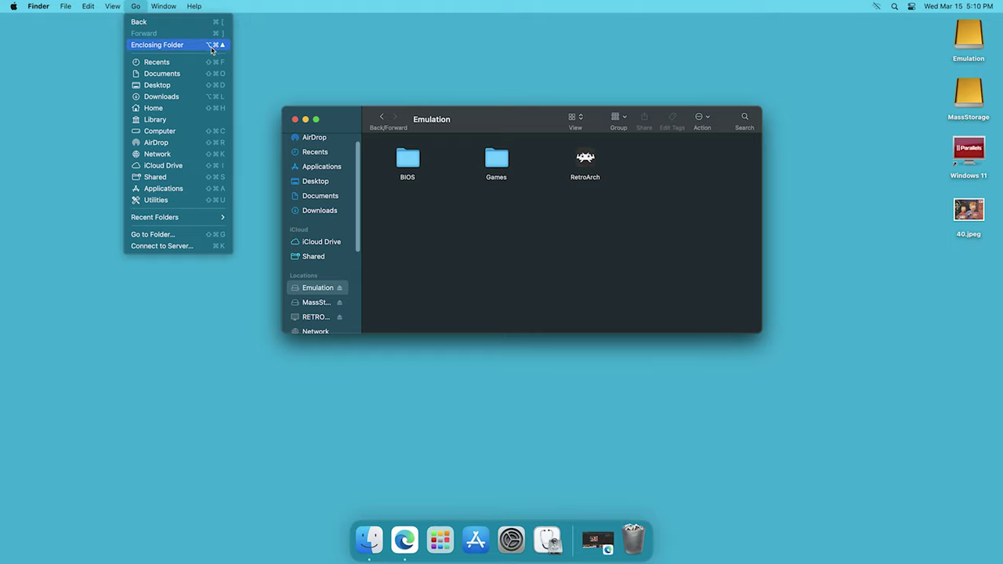
pyautogui.click(155, 121)
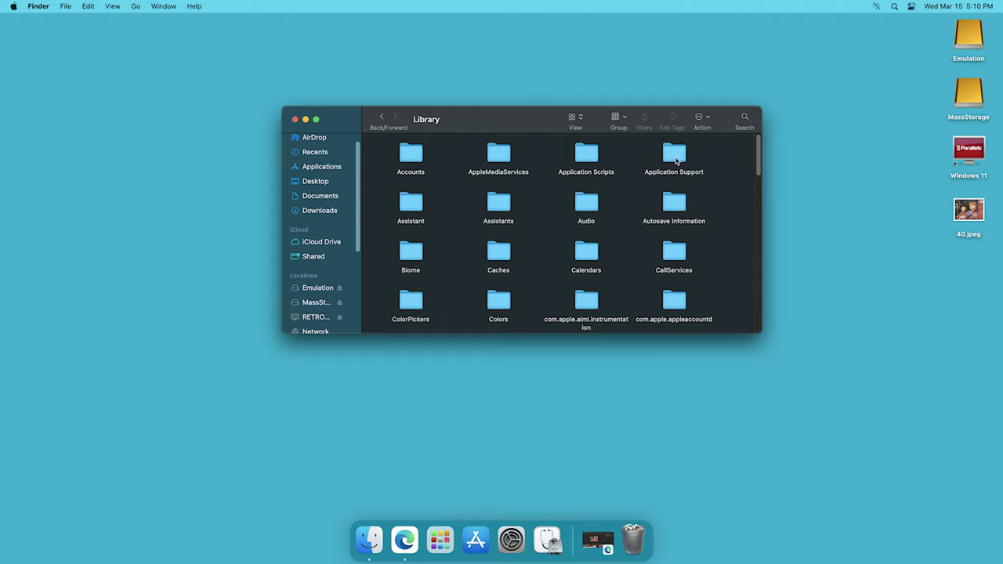
# Go to Application Support/RetroArch/thumbnails/Nintendo - Nintendo 64/Named_Boxarts and move 40.jpeg from the desktop into it
pyautogui.doubleClick(674, 154)
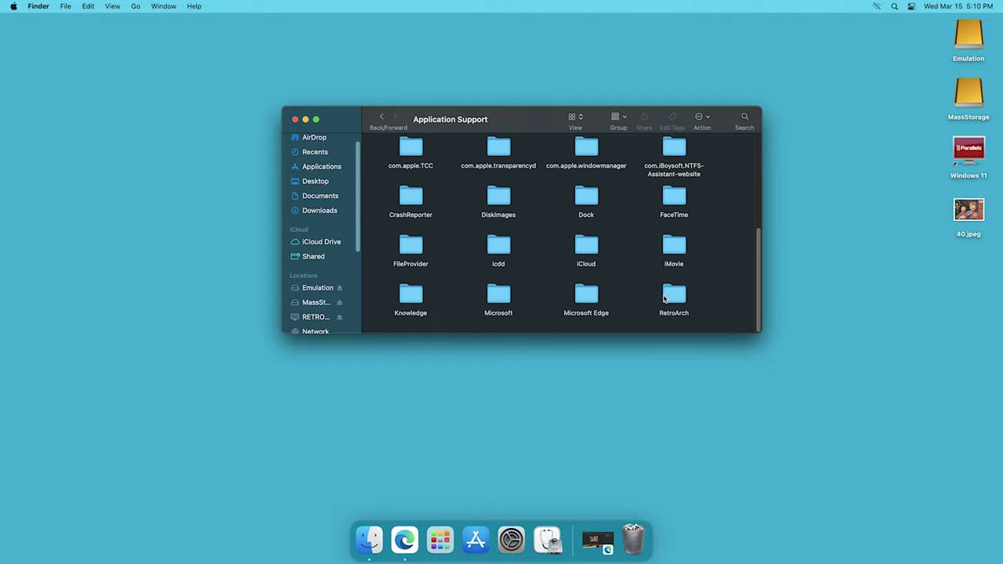
pyautogui.doubleClick(673, 298)
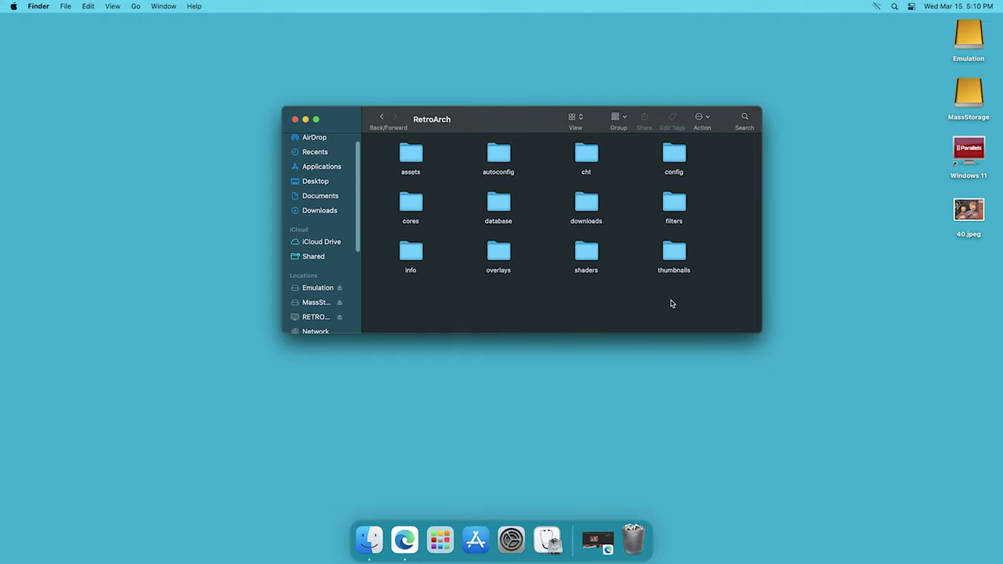
pyautogui.doubleClick(673, 253)
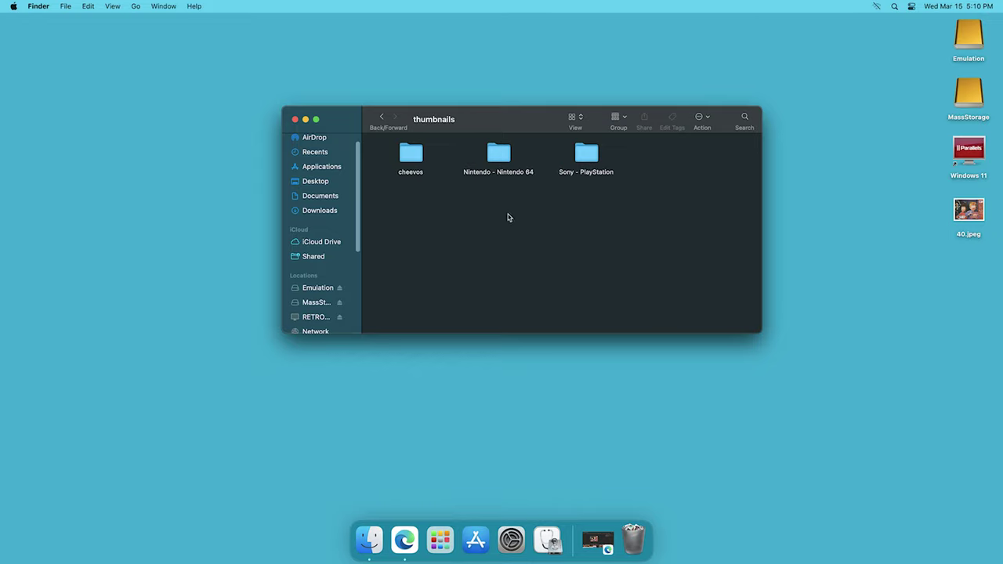
pyautogui.doubleClick(497, 156)
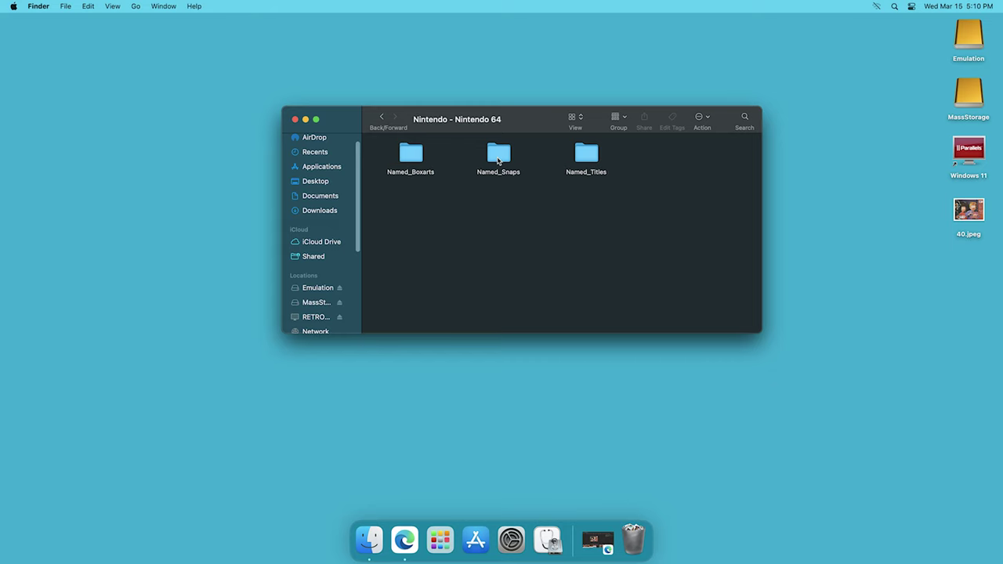
pyautogui.doubleClick(408, 156)
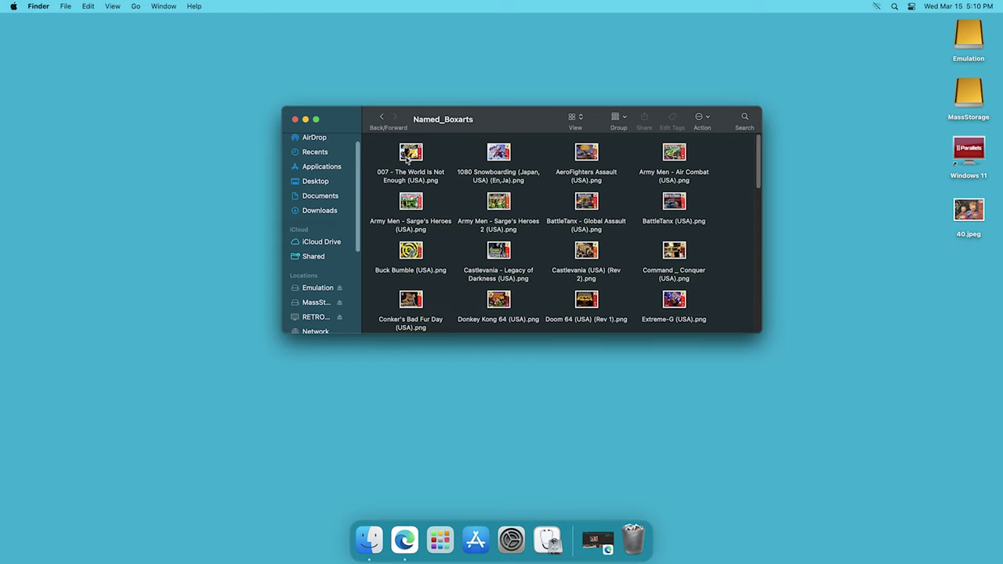
pyautogui.moveTo(974, 215); pyautogui.dragTo(637, 202)
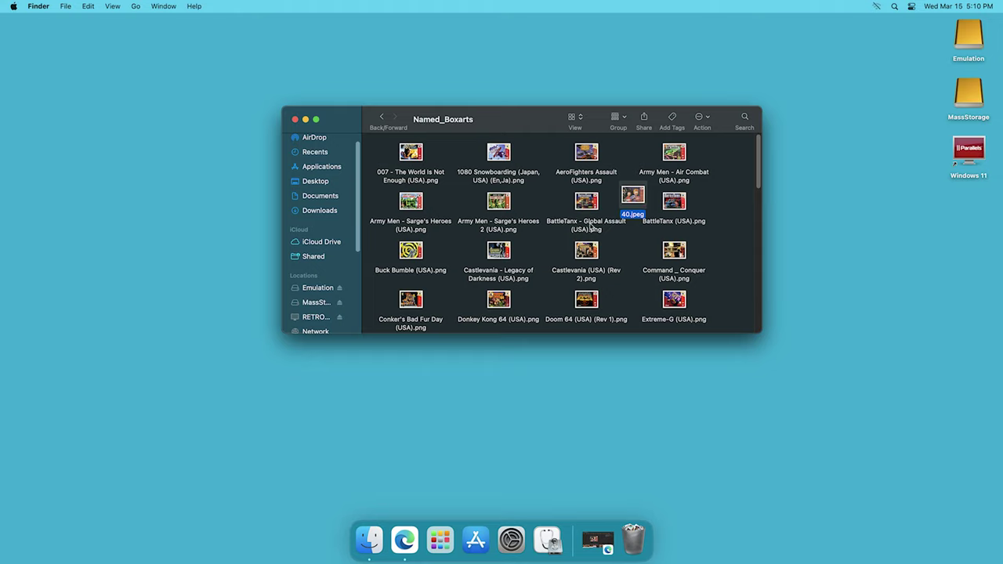
pyautogui.scroll(-10, 593, 230)
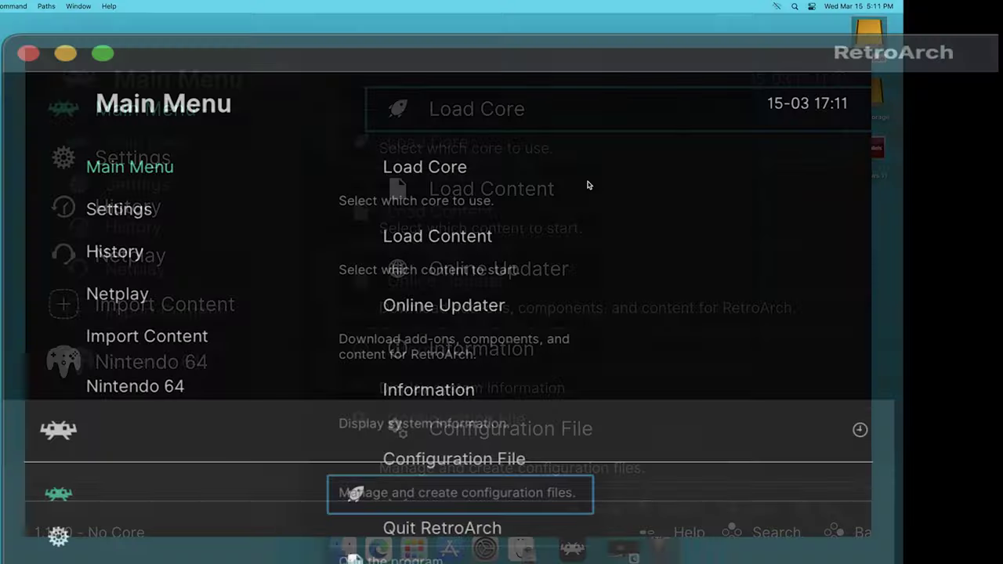
# Show RetroArch's Nintendo 64 playlist and arrange its window beside the Named_Boxarts Finder window so the game names stay readable
pyautogui.click(205, 370)
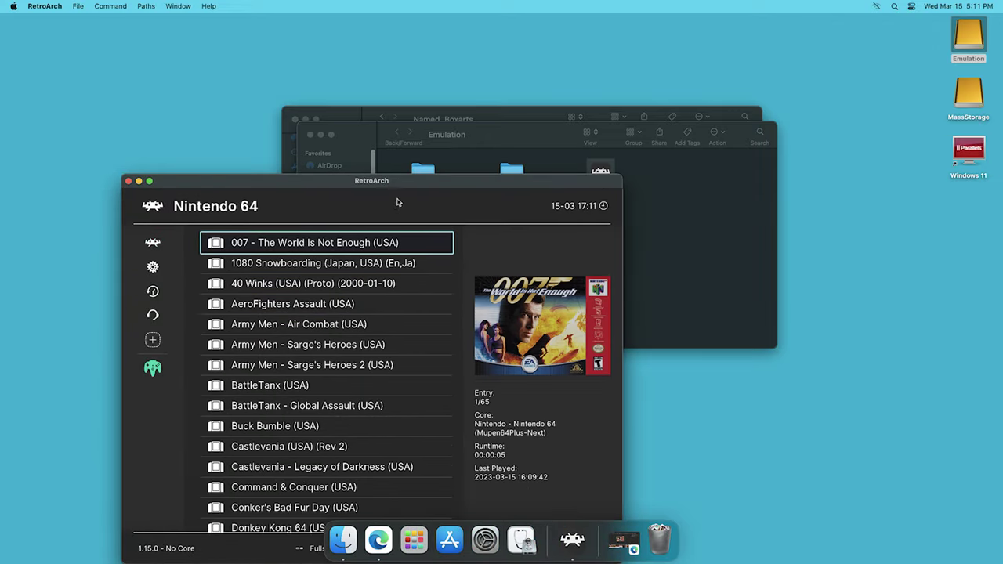
pyautogui.moveTo(386, 179); pyautogui.dragTo(220, 19)
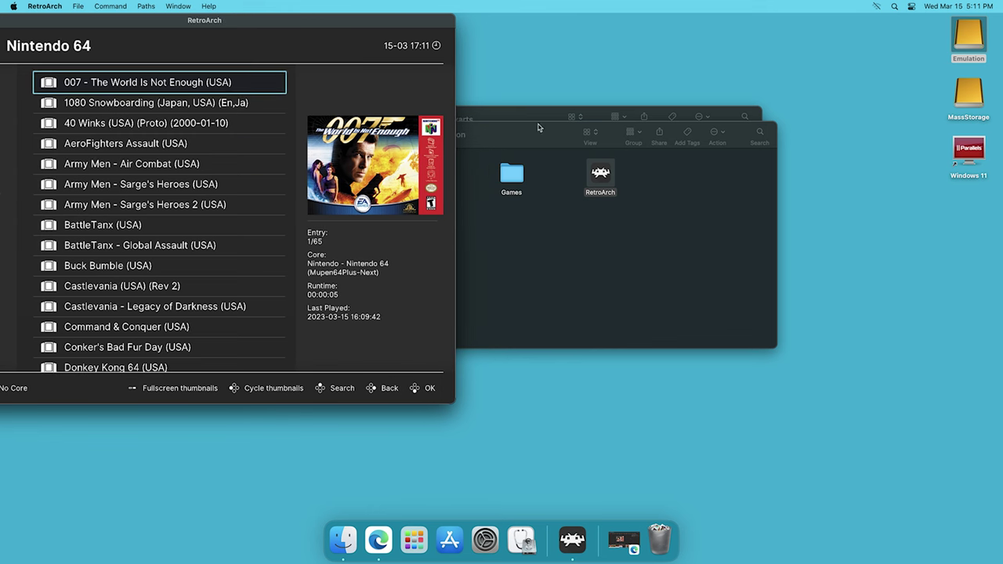
pyautogui.click(541, 118)
pyautogui.moveTo(519, 120); pyautogui.dragTo(593, 128)
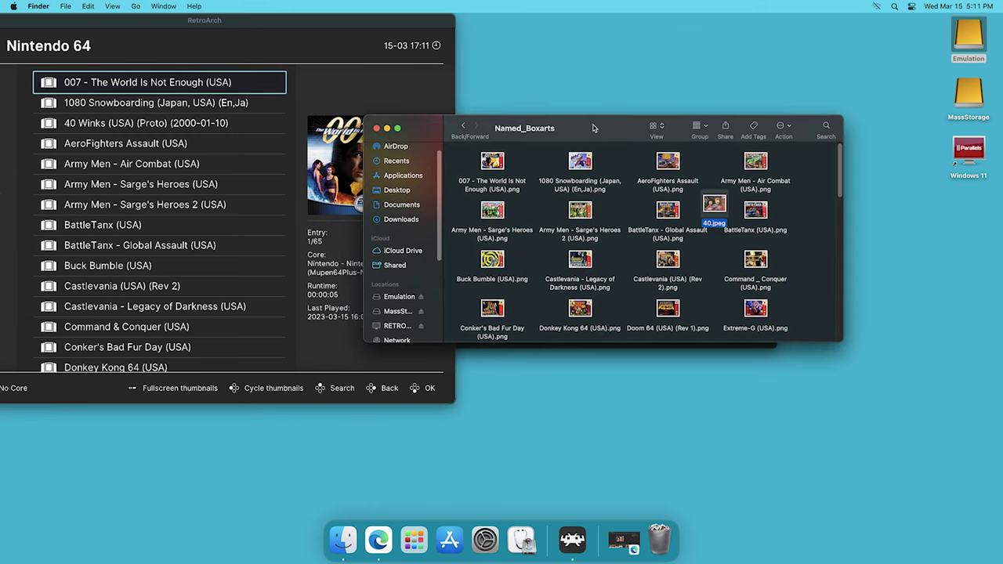
# Rename 40.jpeg in Named_Boxarts to match its game entry: 40 Winks (USA) (Proto) (2000-01-10).jpeg
pyautogui.click(713, 223)
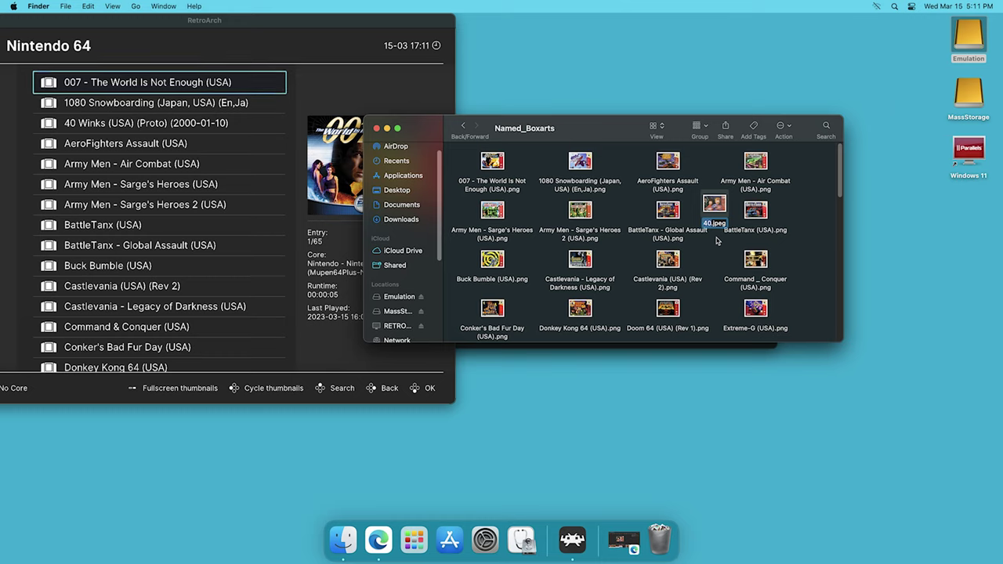
pyautogui.write('40 Wink')
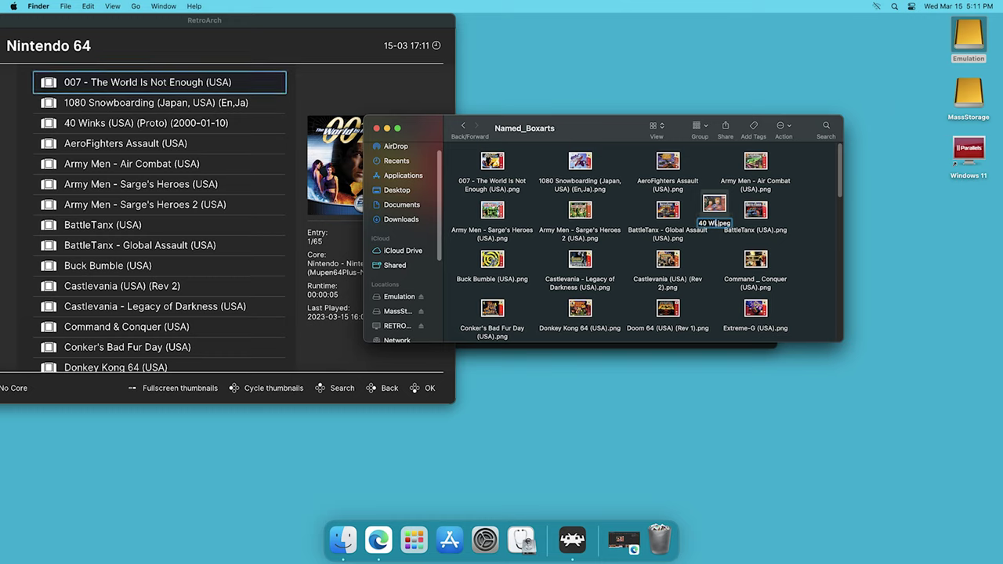
pyautogui.write('s')
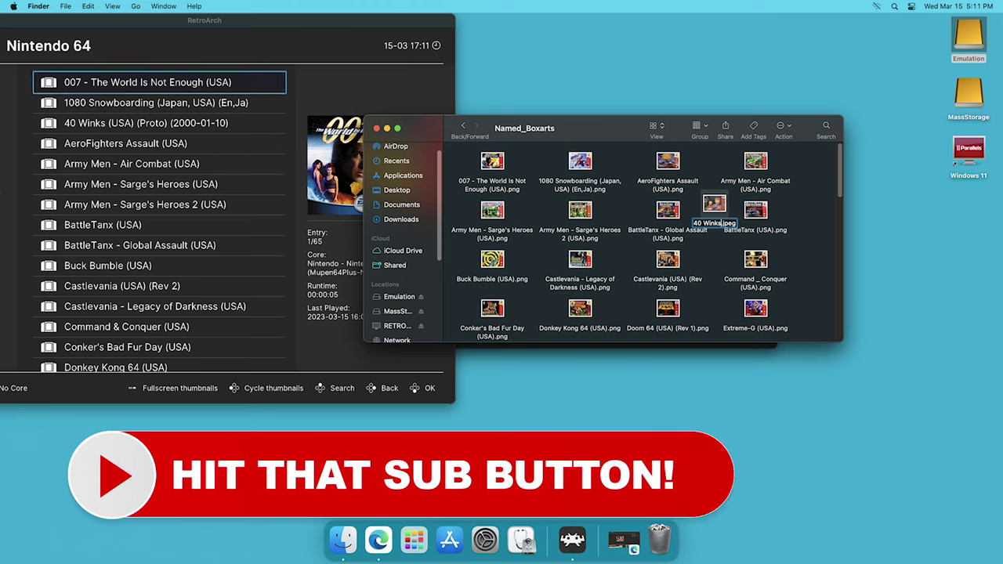
pyautogui.write(' (')
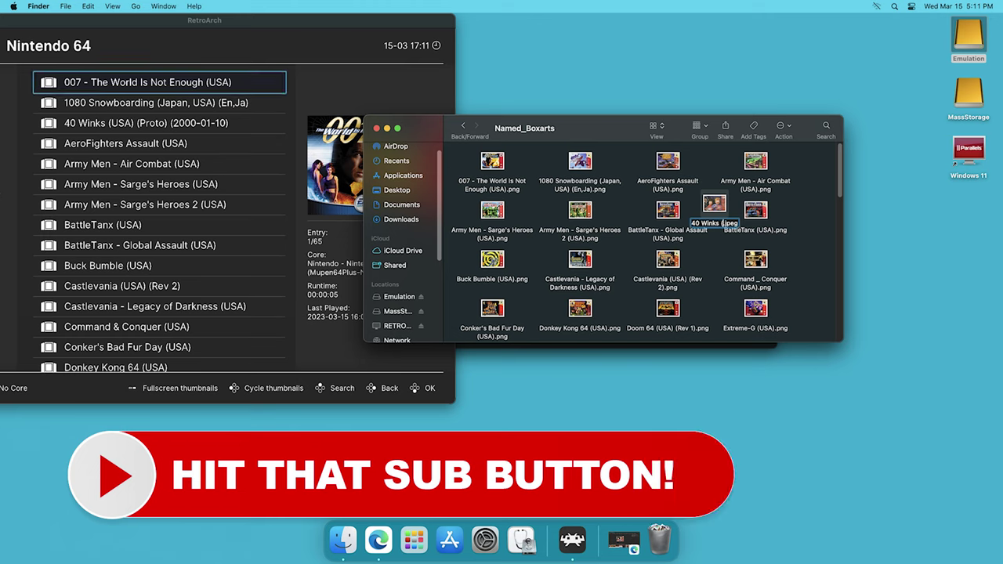
pyautogui.write('USA)')
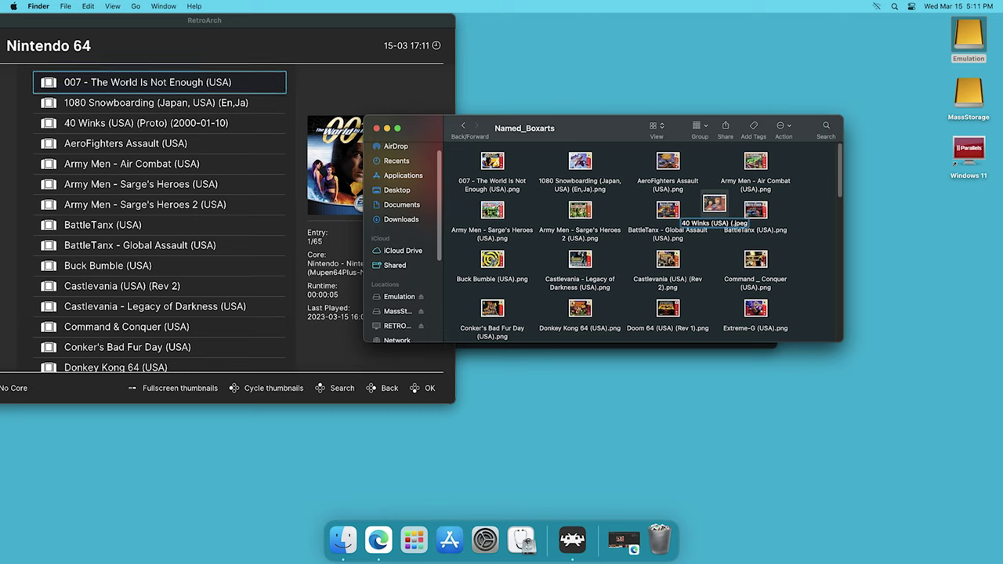
pyautogui.write(' (Proto)')
pyautogui.write(')')
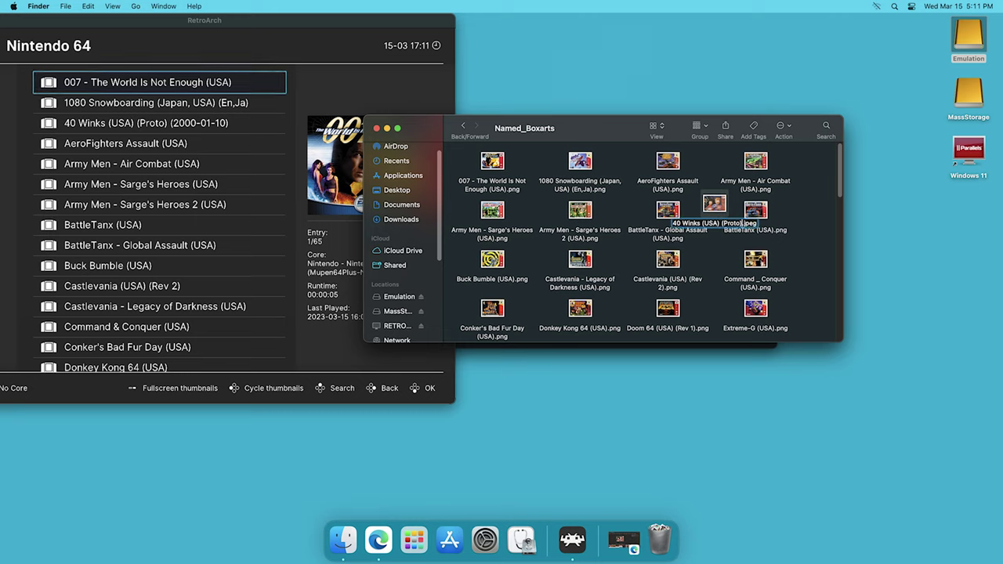
pyautogui.write(' (20')
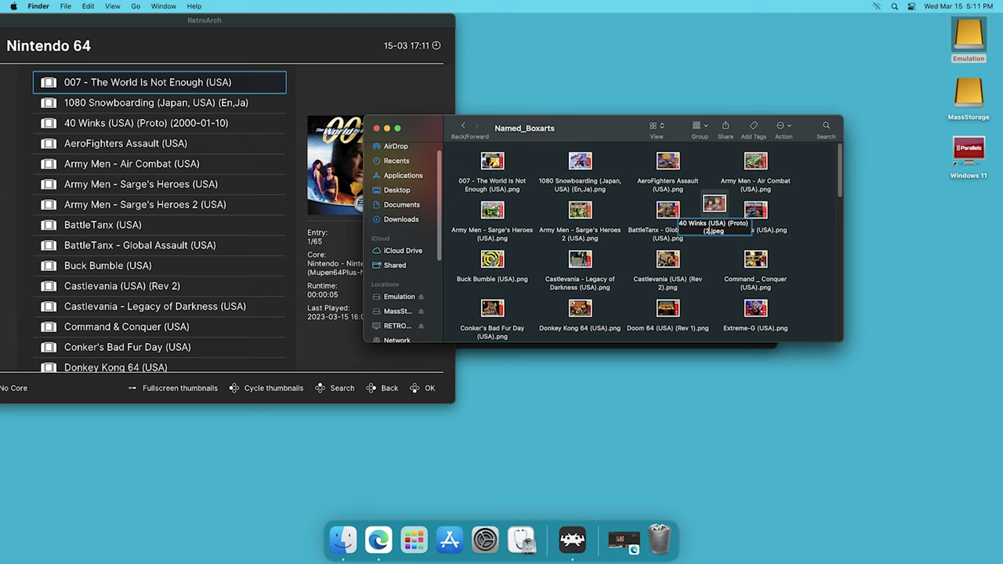
pyautogui.write('00')
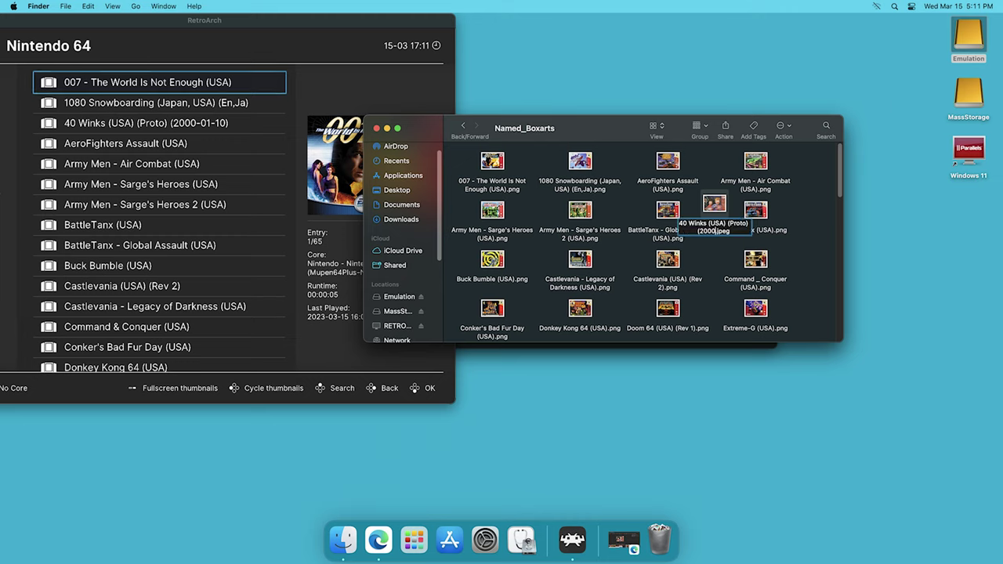
pyautogui.write('-01-')
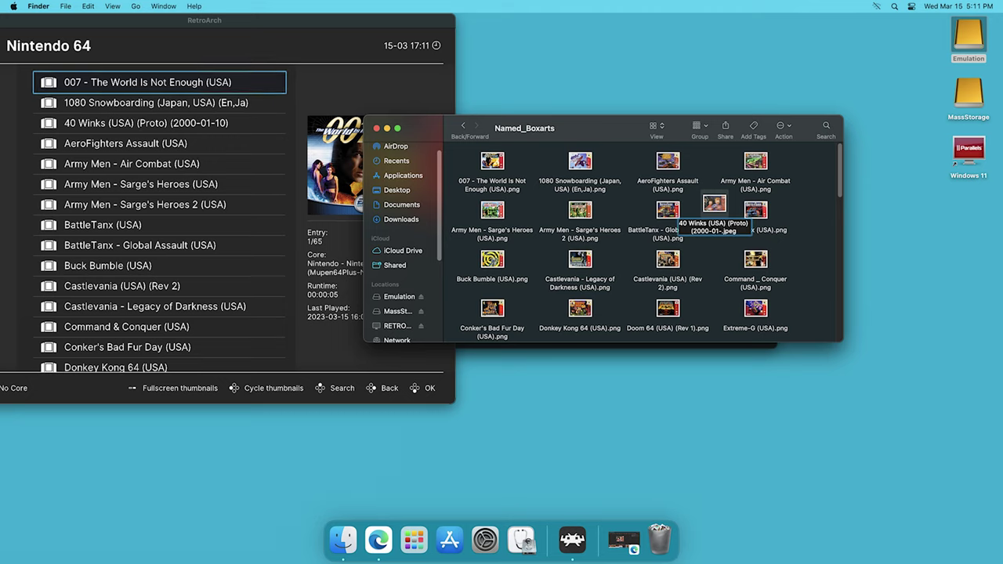
pyautogui.write('10)')
pyautogui.click(710, 258)
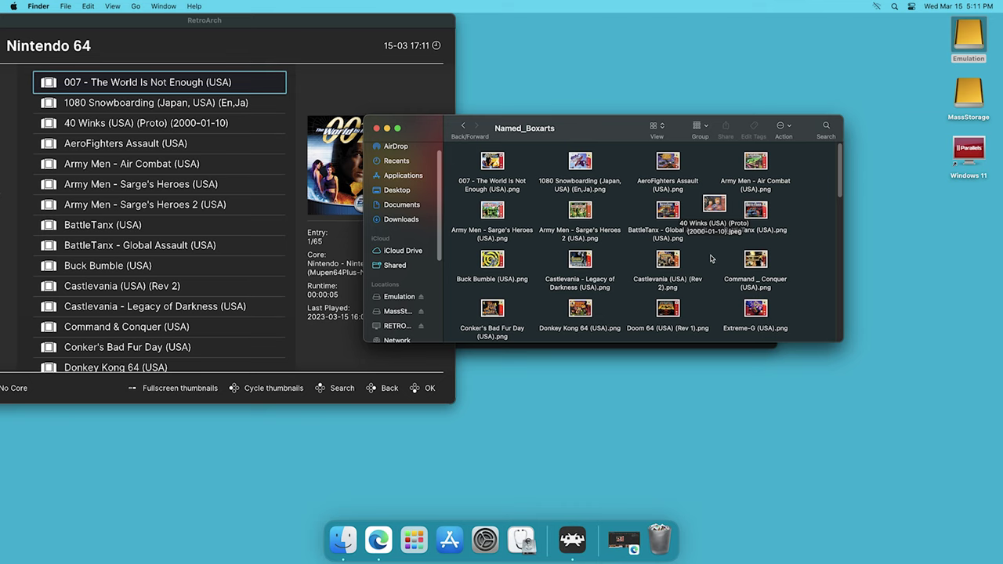
# Switch to RetroArch and check the thumbnail of 40 Winks (USA) (Proto) (2000-01-10) in the Nintendo 64 playlist
pyautogui.click(348, 29)
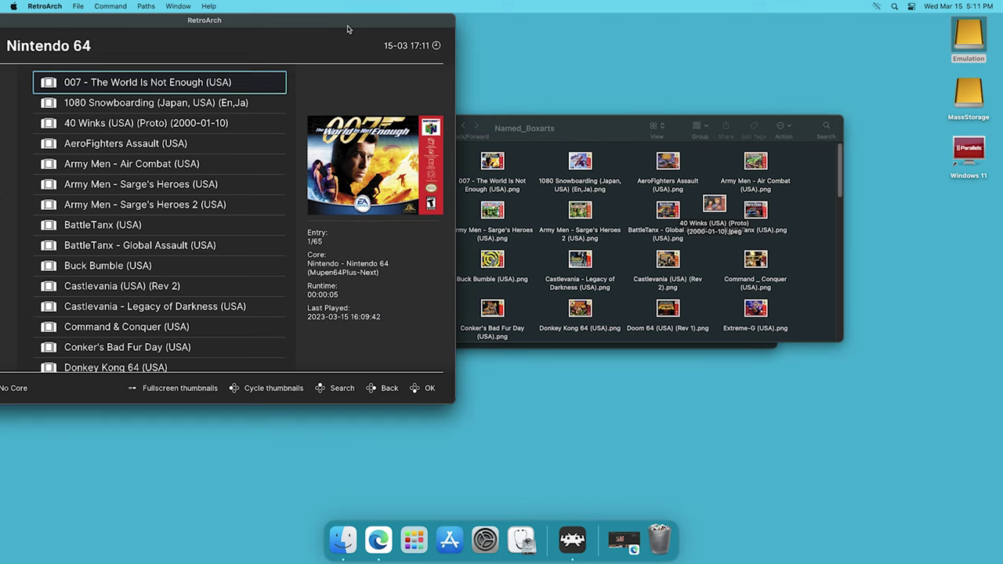
pyautogui.press('Down')
pyautogui.press('Down')
pyautogui.press('Down')
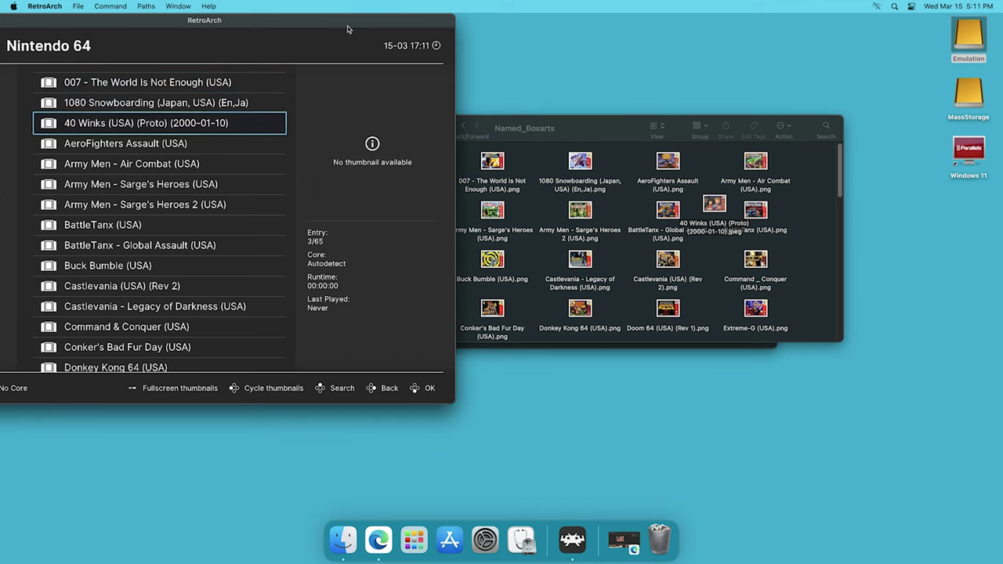
pyautogui.press('Up')
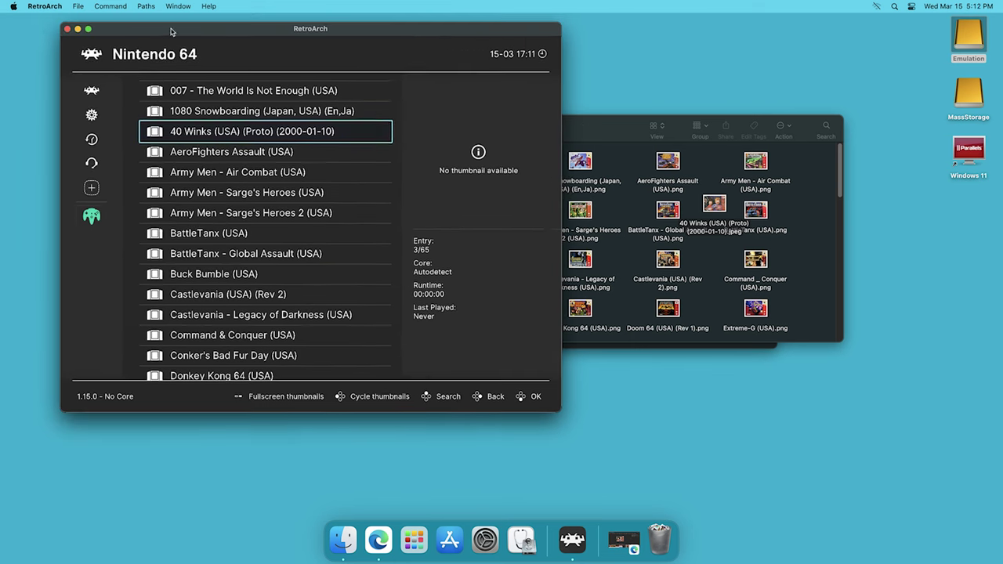
pyautogui.press('Left')
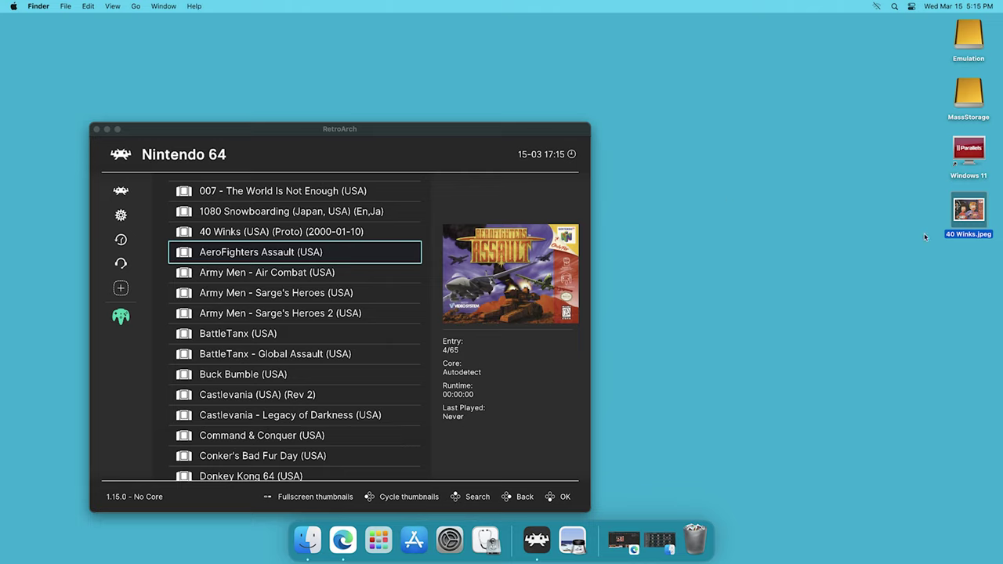
# Open 40 Winks.jpeg from the desktop in Preview and duplicate the image
pyautogui.rightClick(968, 216)
pyautogui.moveTo(929, 234)
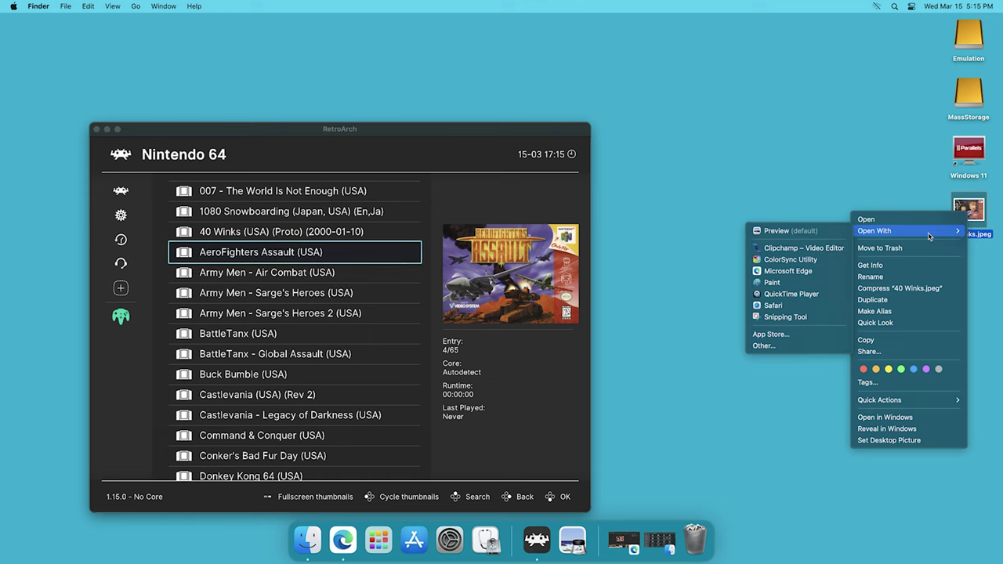
pyautogui.click(779, 230)
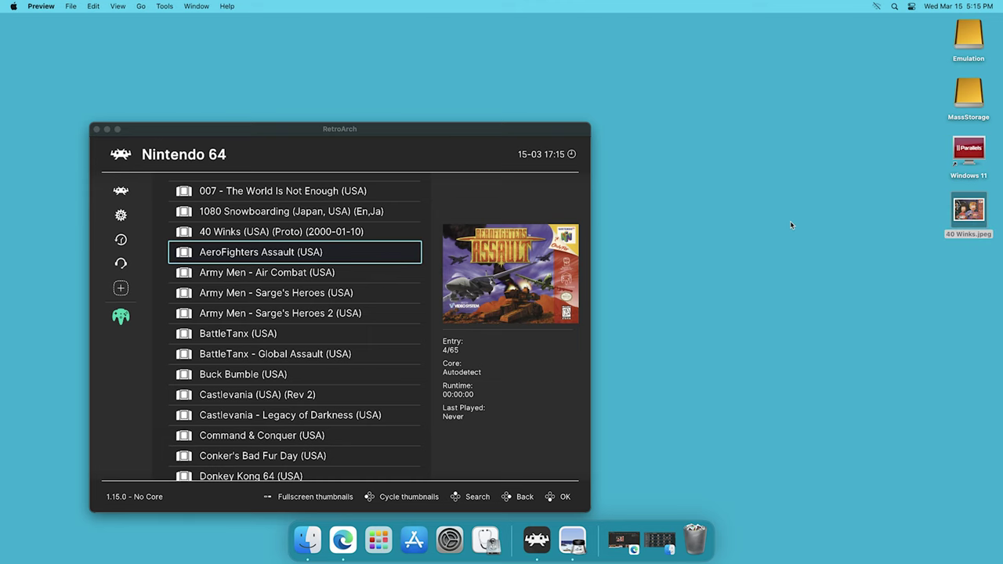
pyautogui.click(70, 7)
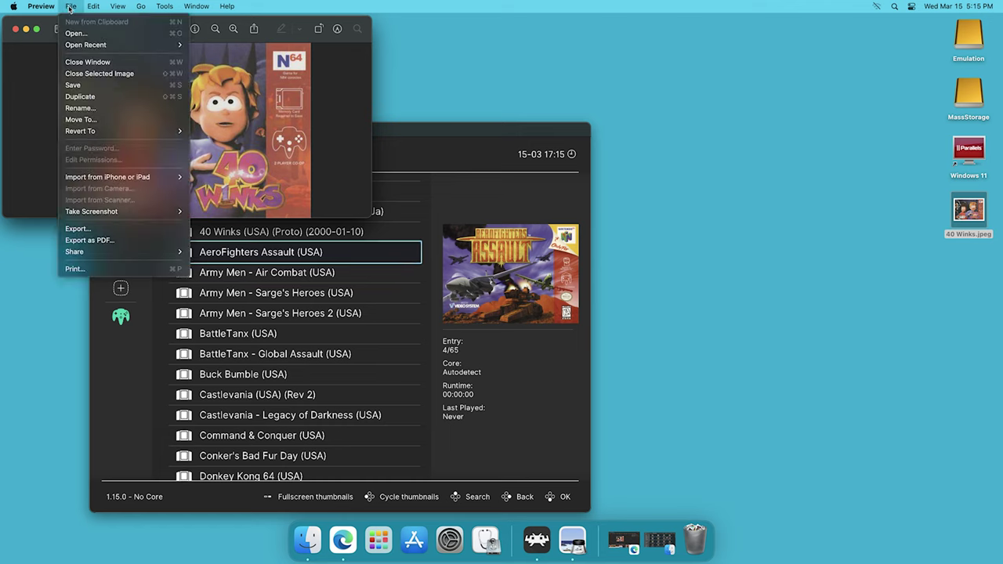
pyautogui.click(73, 84)
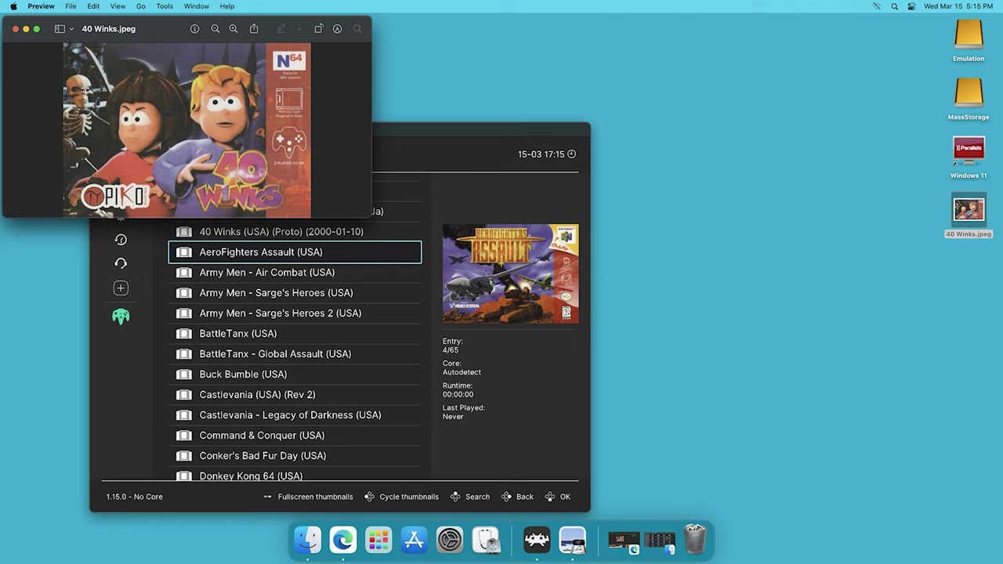
pyautogui.click(70, 9)
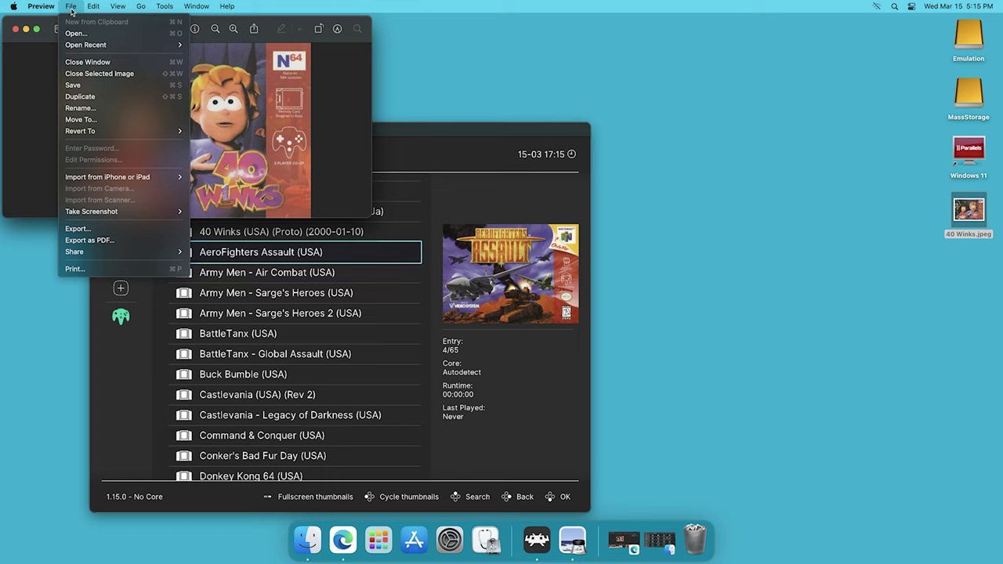
pyautogui.click(79, 96)
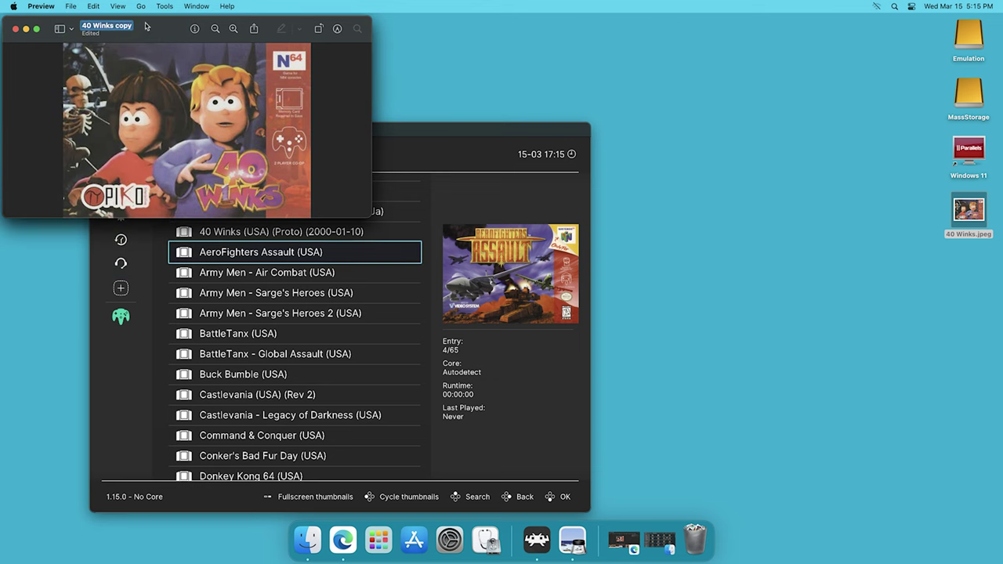
# Close the original image and save the duplicate to the Desktop as 40 Winks copy in PNG format
pyautogui.moveTo(146, 27); pyautogui.dragTo(289, 111)
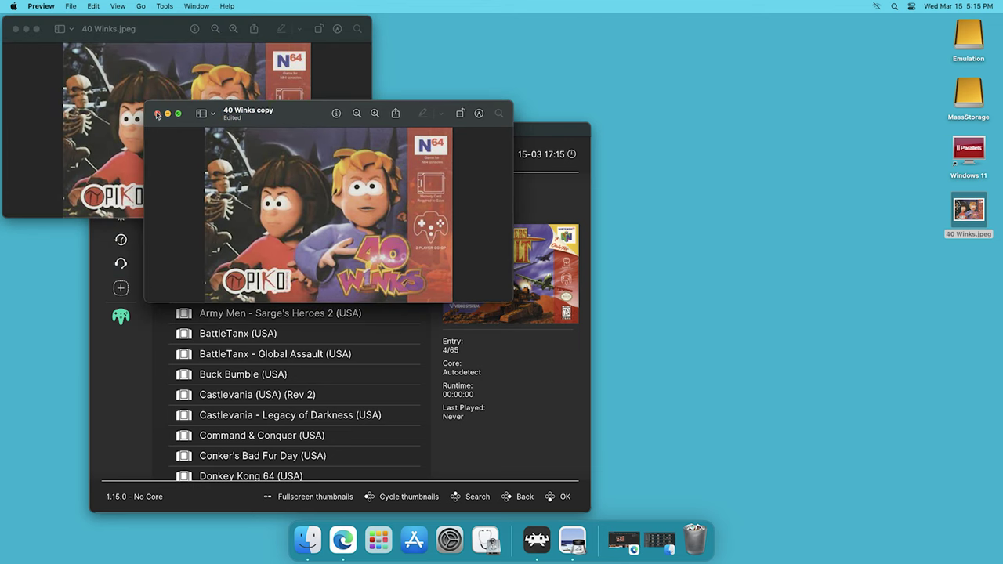
pyautogui.click(16, 30)
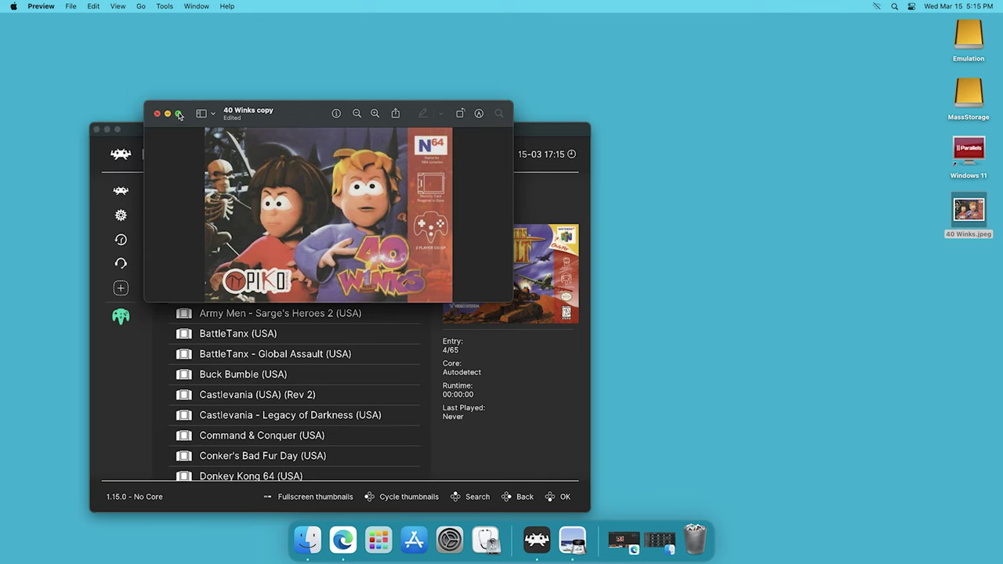
pyautogui.click(69, 6)
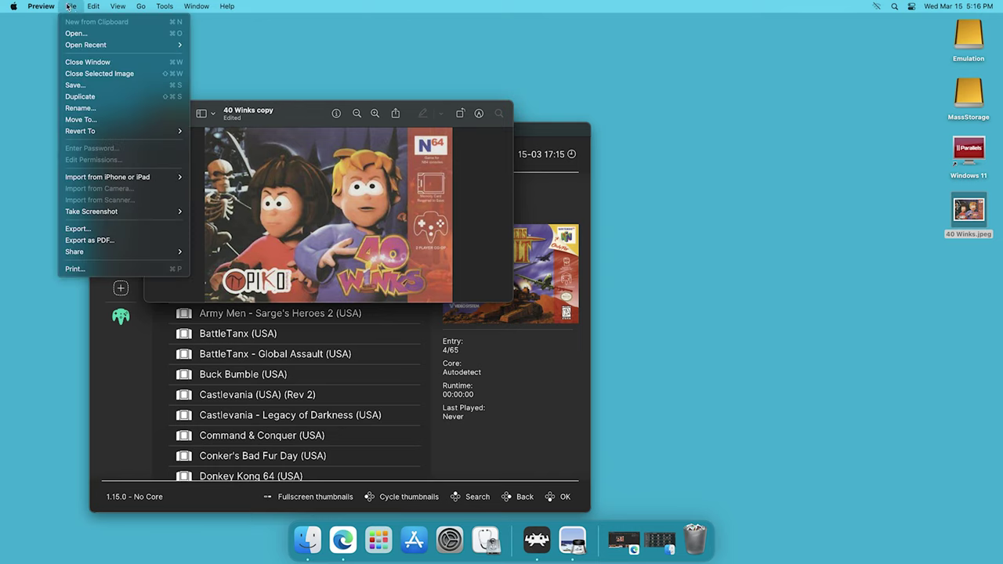
pyautogui.click(129, 84)
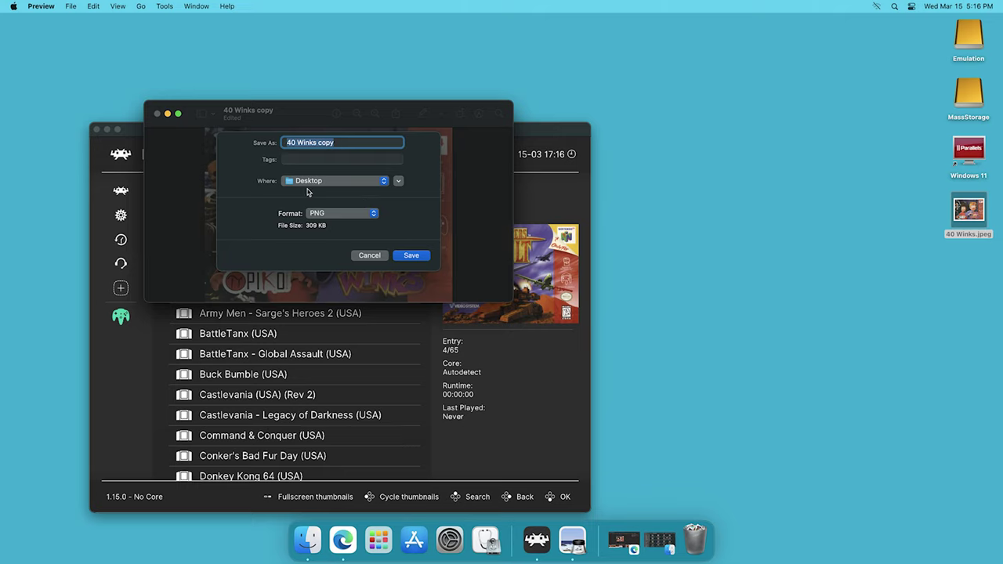
pyautogui.click(418, 256)
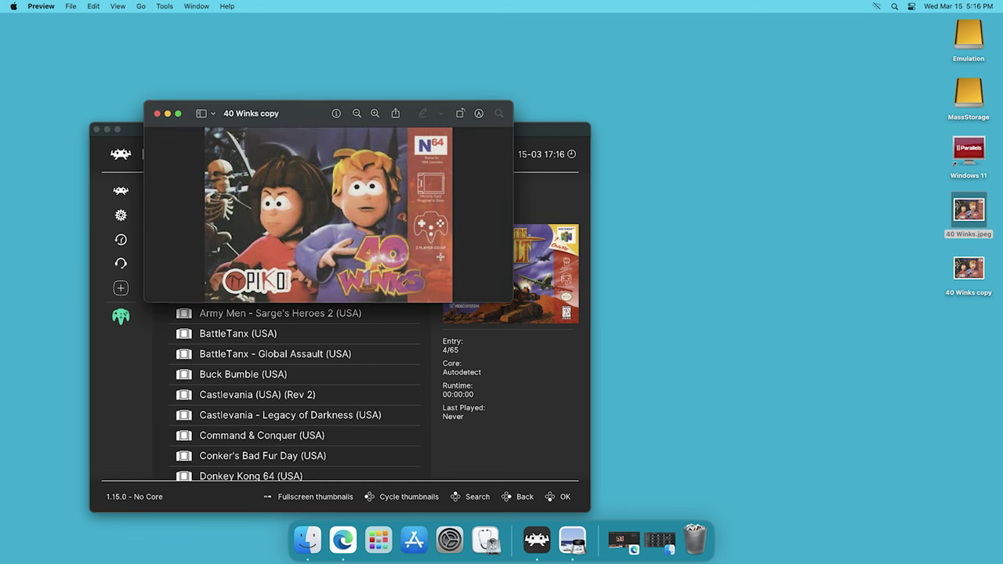
pyautogui.press('super+w')
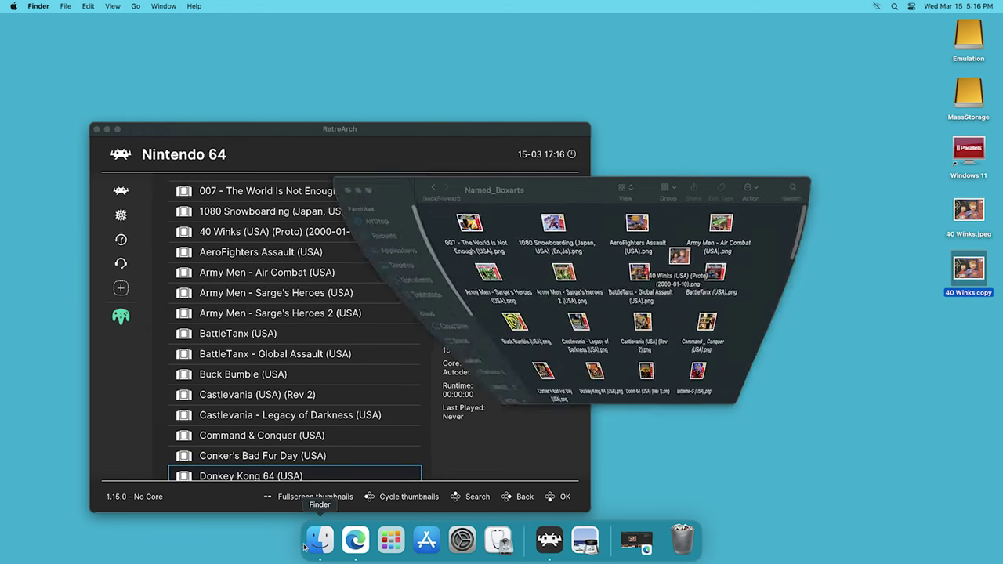
# Move the 40 Winks copy from the desktop into the Named_Boxarts folder, and discard it to the Trash
pyautogui.moveTo(971, 270); pyautogui.dragTo(688, 290)
pyautogui.click(687, 270)
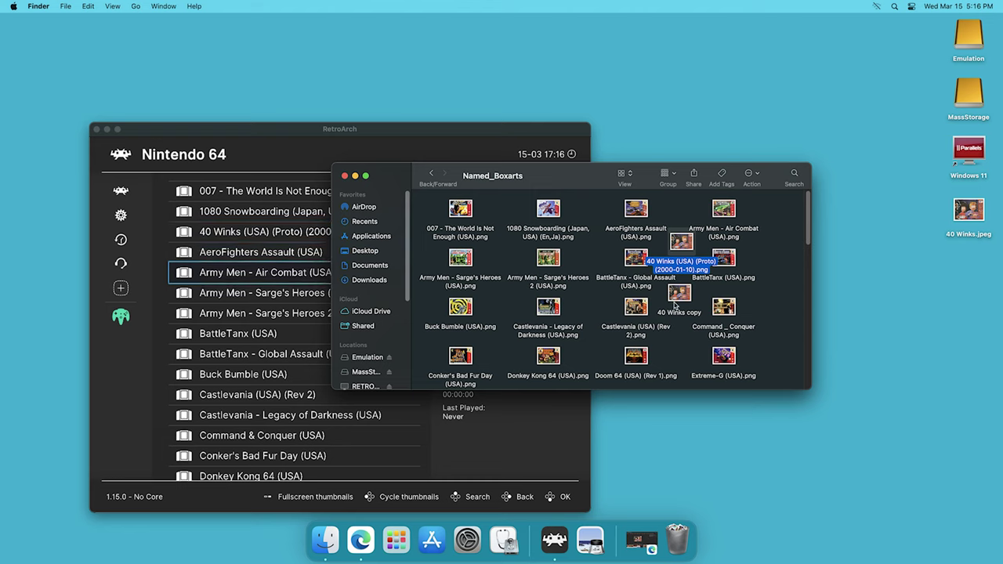
pyautogui.moveTo(679, 296); pyautogui.dragTo(675, 539)
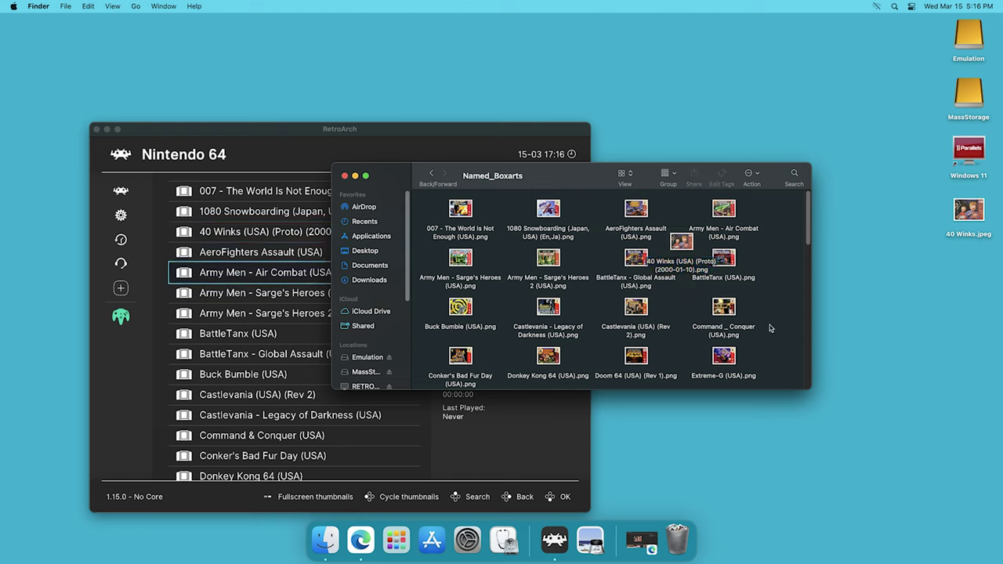
pyautogui.click(344, 177)
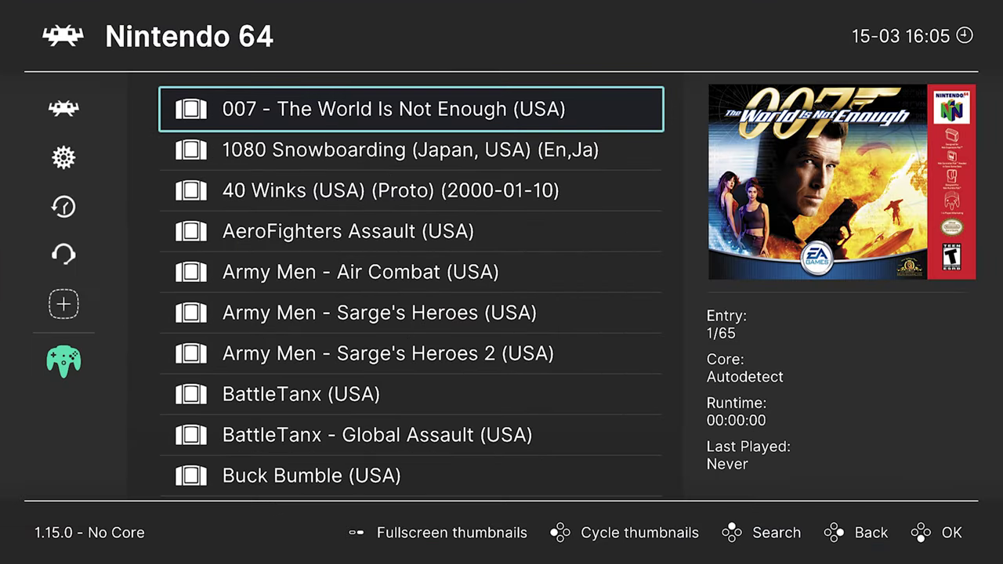
# Browse RetroArch's Nintendo 64 playlist to Command & Conquer (USA) and open its entry
pyautogui.press('Down')
pyautogui.press('Down')
pyautogui.press('Down')
pyautogui.press('Down')
pyautogui.press('Down')
pyautogui.press('Down')
pyautogui.press('Down')
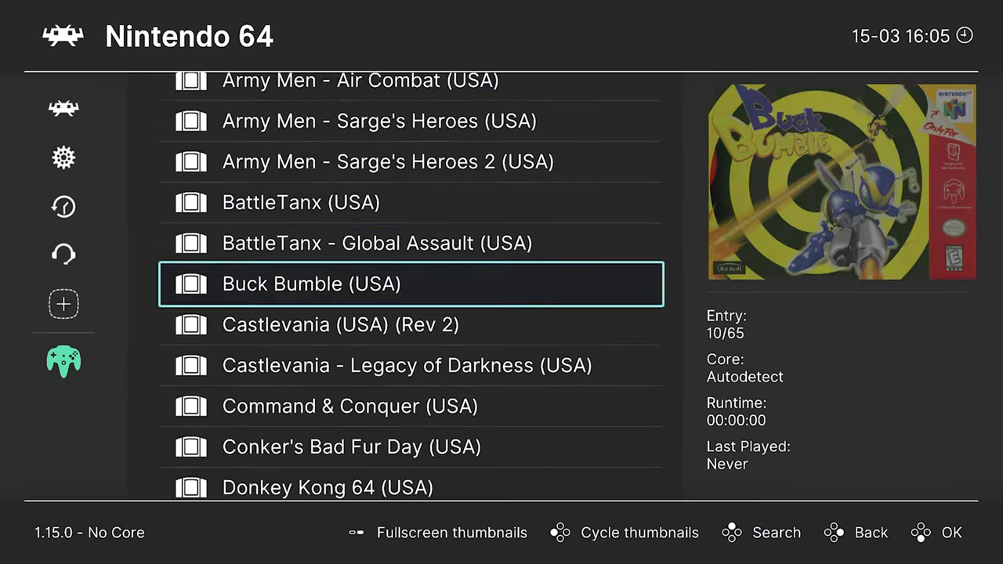
pyautogui.press('Down')
pyautogui.press('Down')
pyautogui.press('Down')
pyautogui.press('Down')
pyautogui.press('Down')
pyautogui.press('Up')
pyautogui.press('Up')
pyautogui.press('Return')
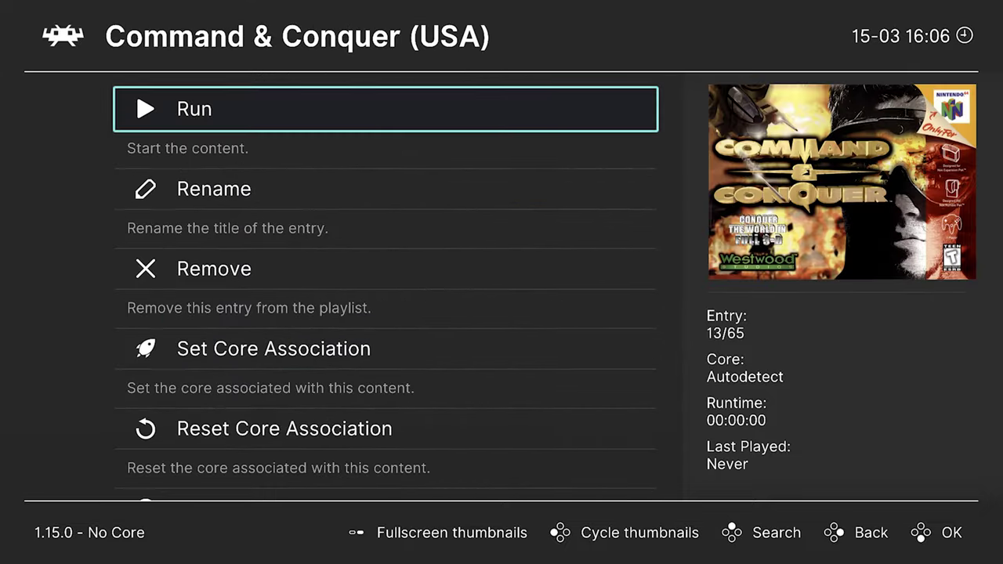
# Run Command & Conquer (USA) with the suggested Nintendo - Nintendo 64 (Mupen64Plus-Next) core
pyautogui.press('Return')
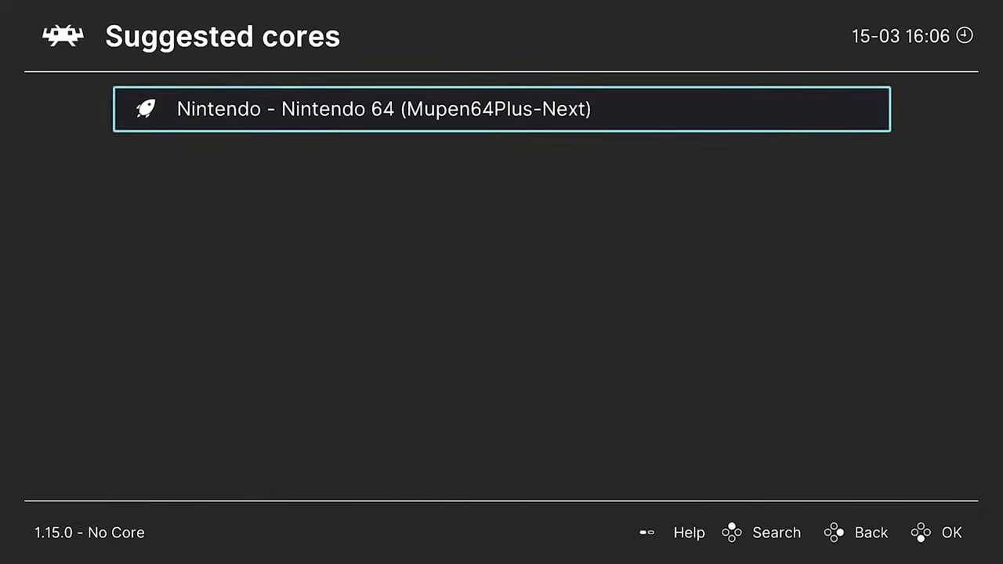
pyautogui.press('Return')
pyautogui.press('Return')
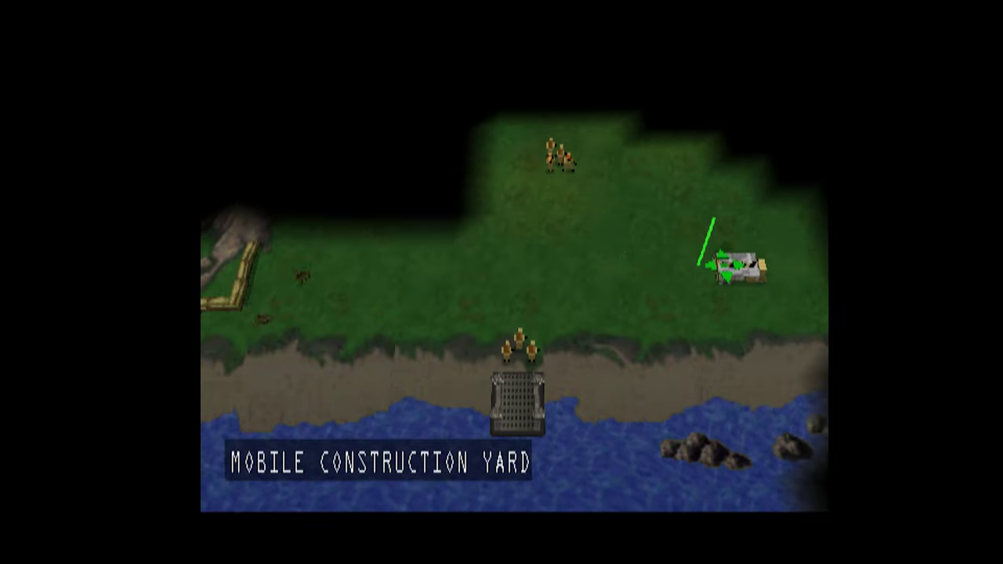
pyautogui.click(647, 263)
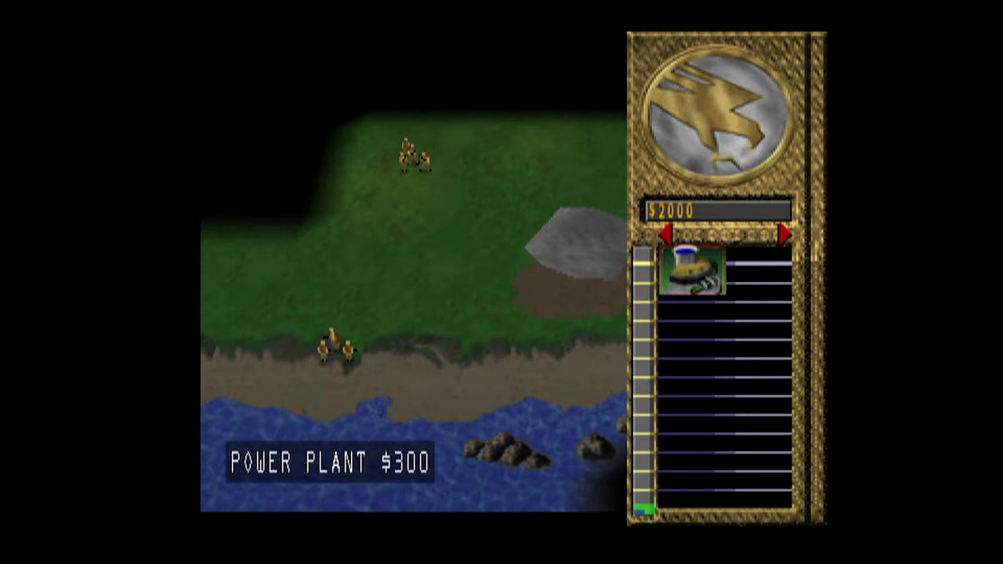
pyautogui.moveTo(438, 259); pyautogui.dragTo(242, 388)
pyautogui.click(401, 192)
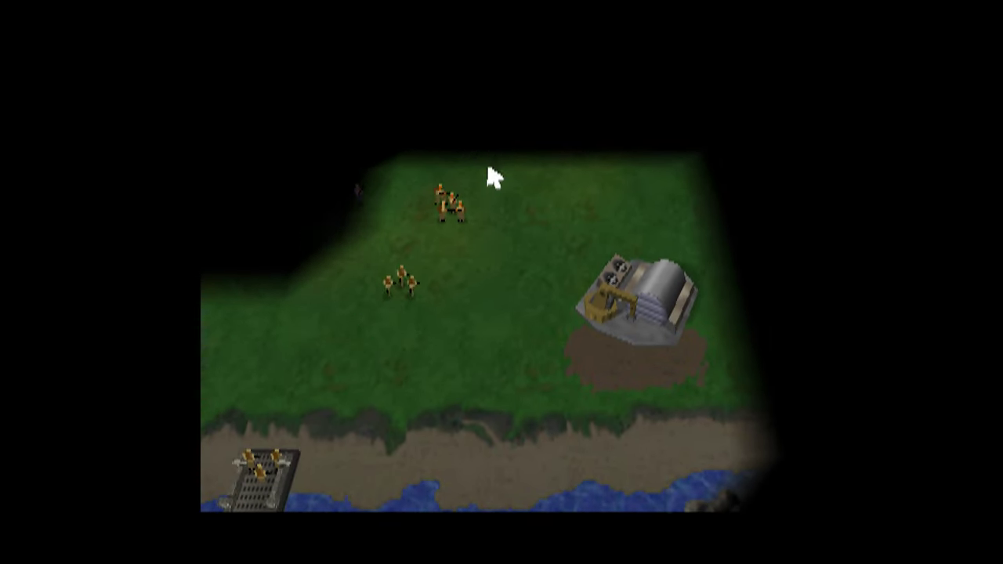
pyautogui.moveTo(470, 191)
pyautogui.mouseDown()
pyautogui.moveTo(290, 313)
pyautogui.moveTo(250, 427)
pyautogui.mouseUp()
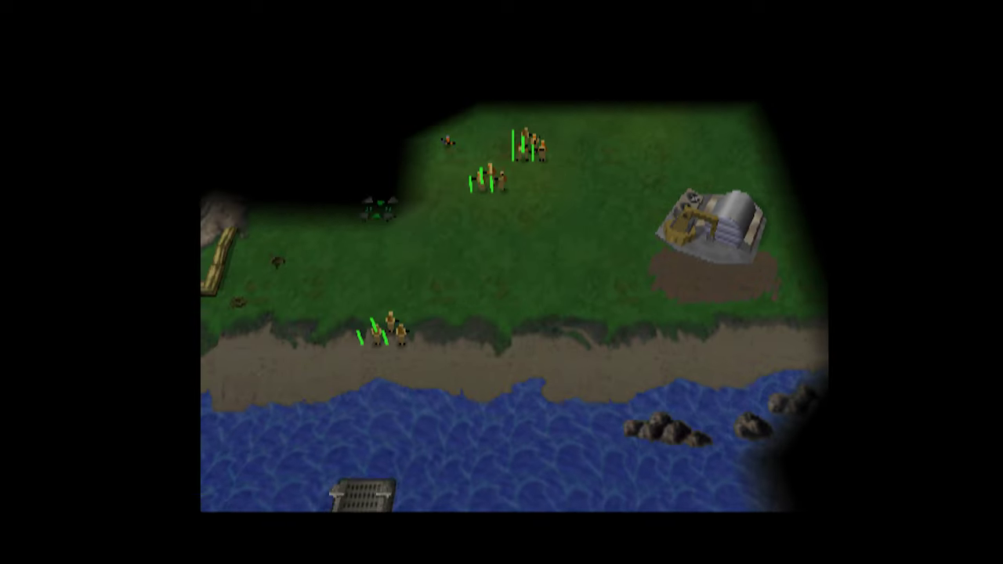
pyautogui.click(446, 170)
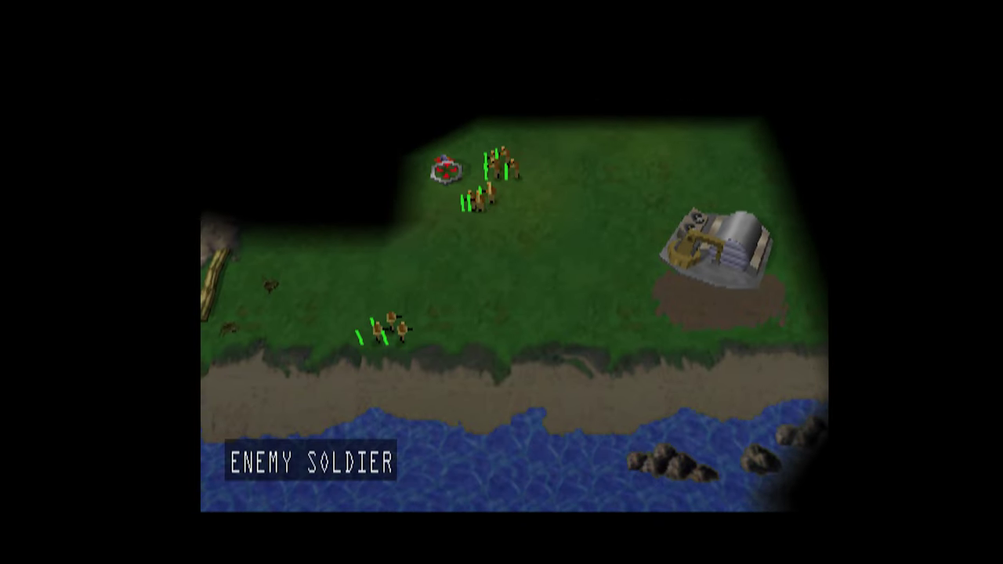
pyautogui.click(525, 151)
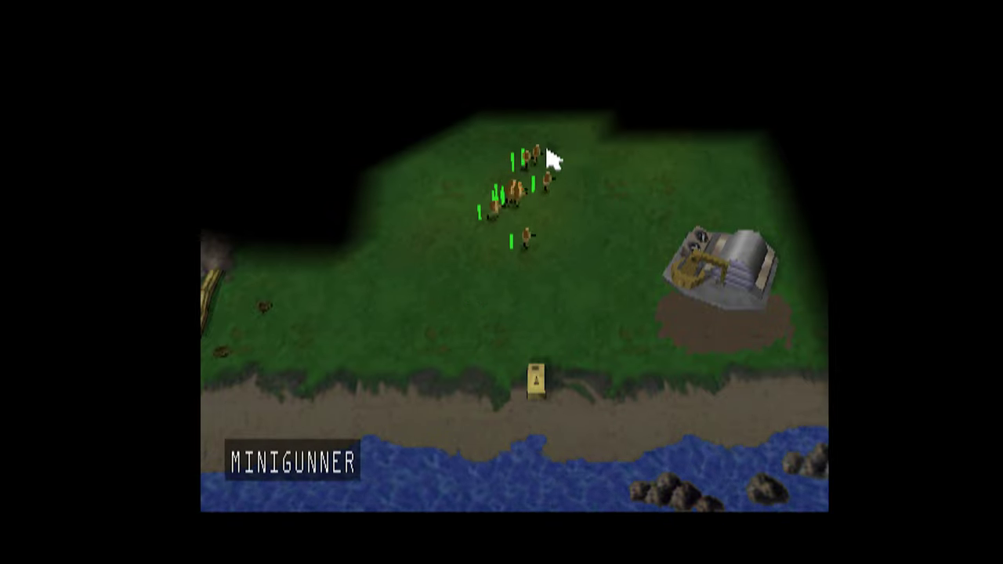
# Open the Core Options for the running Command & Conquer (USA) content
pyautogui.press('F1')
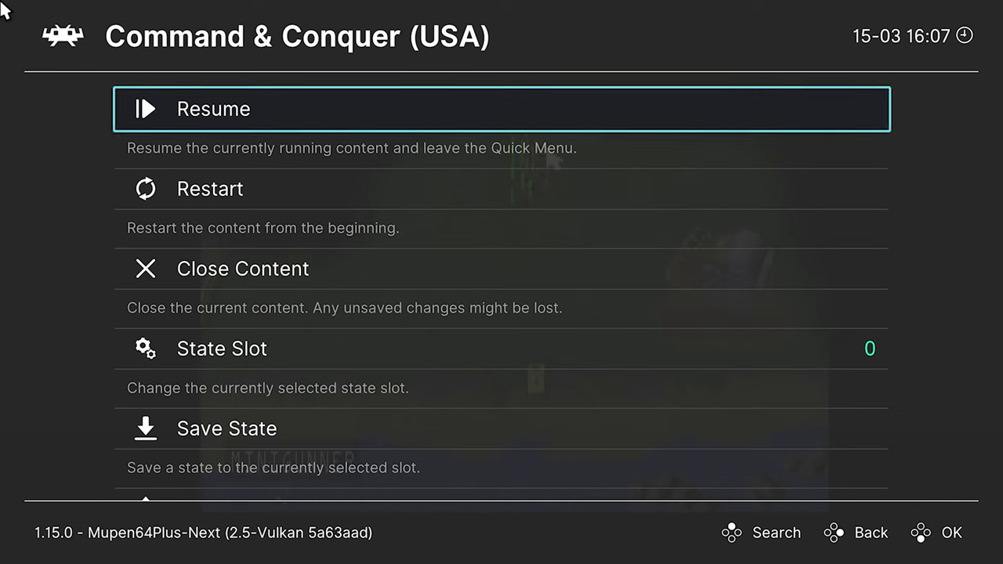
pyautogui.press('Down')
pyautogui.press('Down')
pyautogui.press('Down')
pyautogui.press('Down')
pyautogui.press('Down')
pyautogui.press('Down')
pyautogui.press('Down')
pyautogui.press('Down')
pyautogui.press('Down')
pyautogui.press('Down')
pyautogui.press('Down')
pyautogui.press('Down')
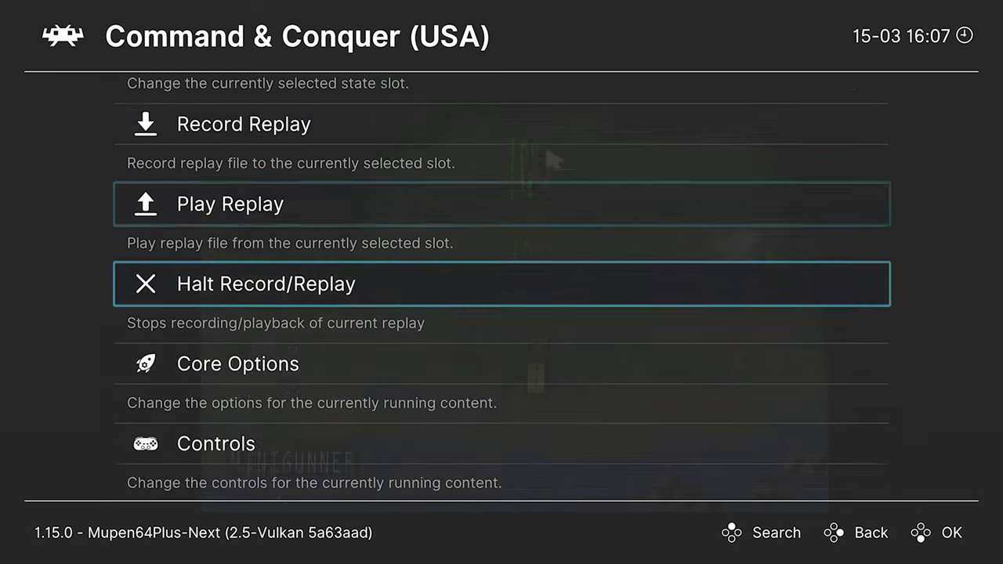
pyautogui.press('Return')
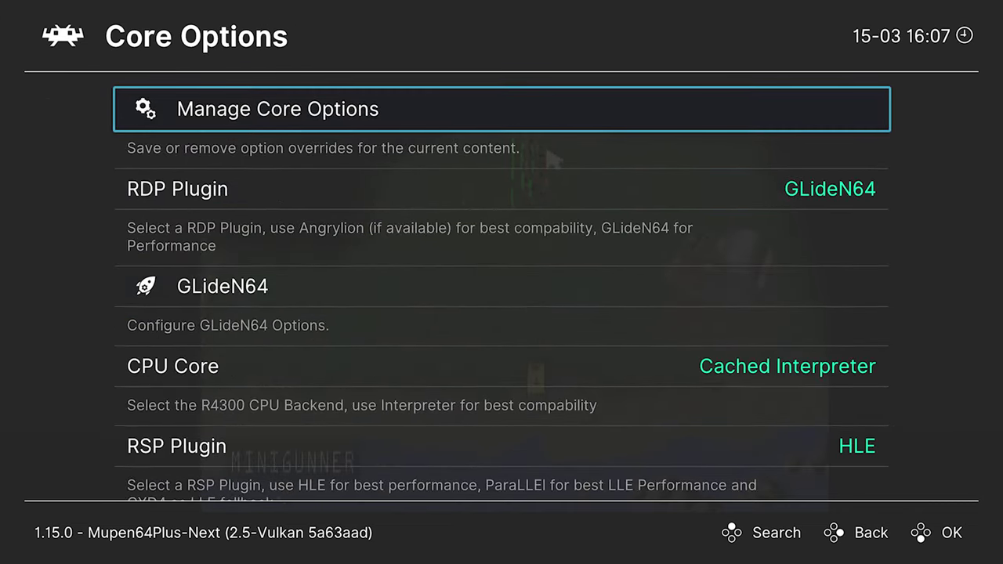
# Set the RDP Plugin to ParaLLEl-RDP
pyautogui.press('Down')
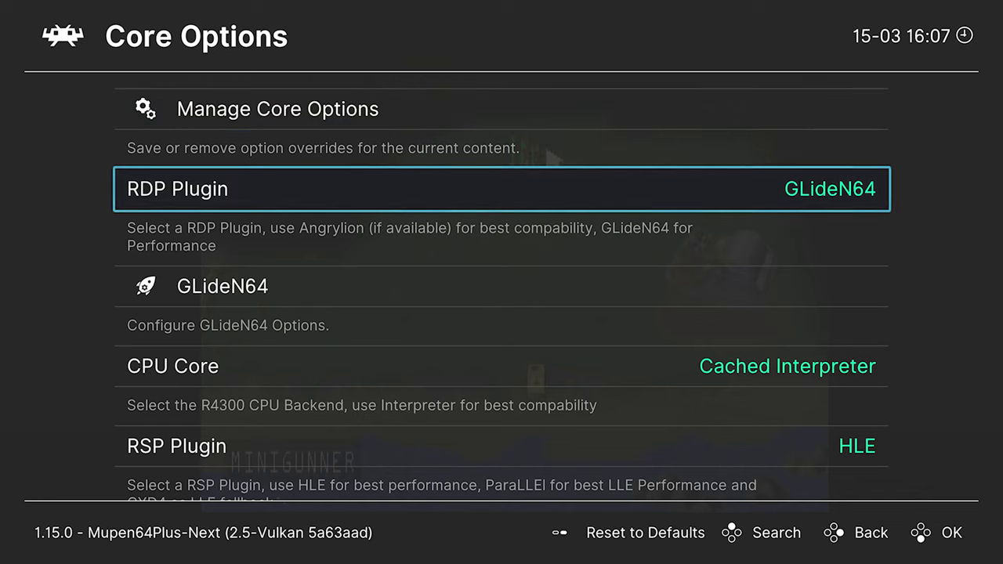
pyautogui.press('Return')
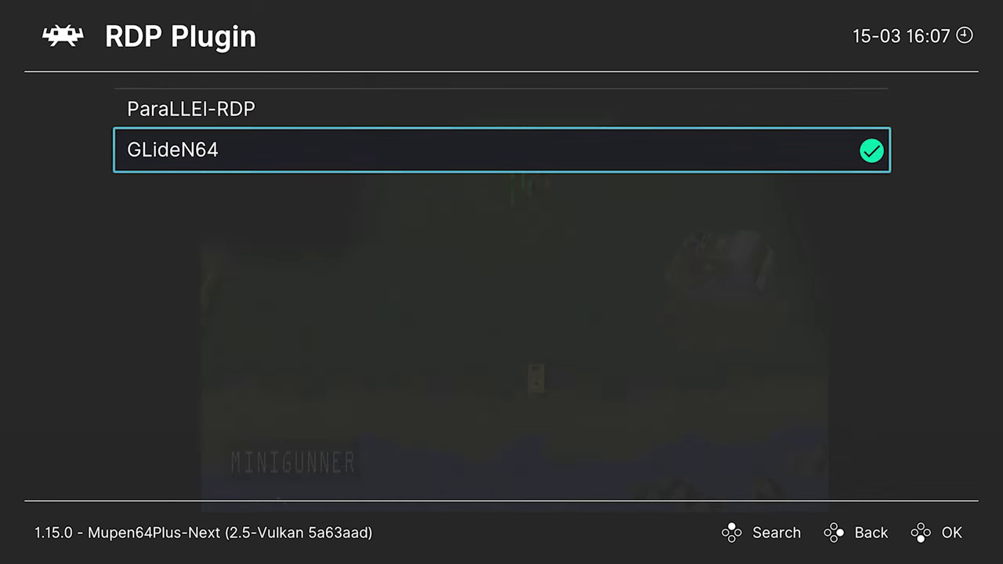
pyautogui.press('Up')
pyautogui.press('Return')
# Set the RSP Plugin to ParaLLEl in the core options
pyautogui.press('Down')
pyautogui.press('Down')
pyautogui.press('Down')
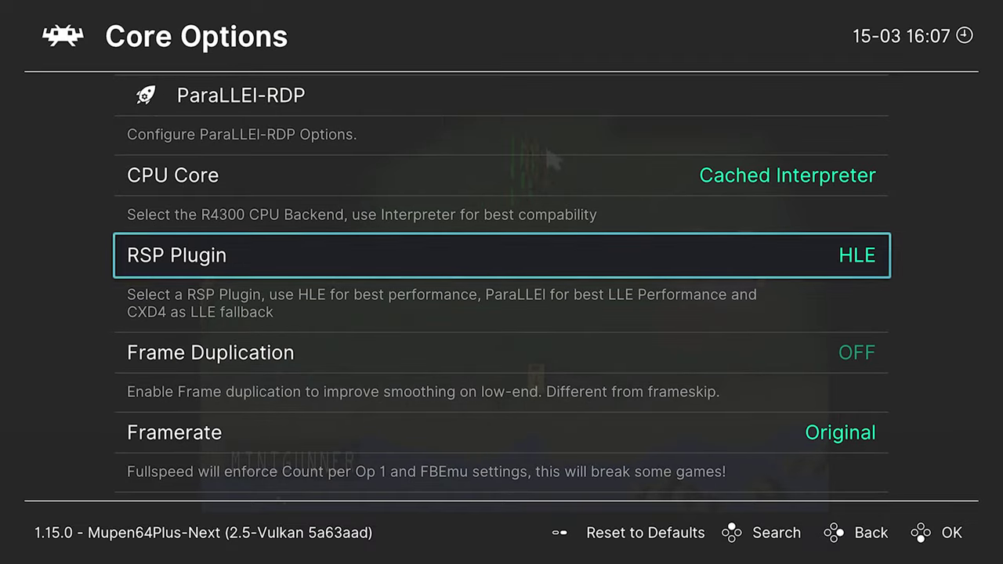
pyautogui.press('Return')
pyautogui.press('Up')
pyautogui.press('Return')
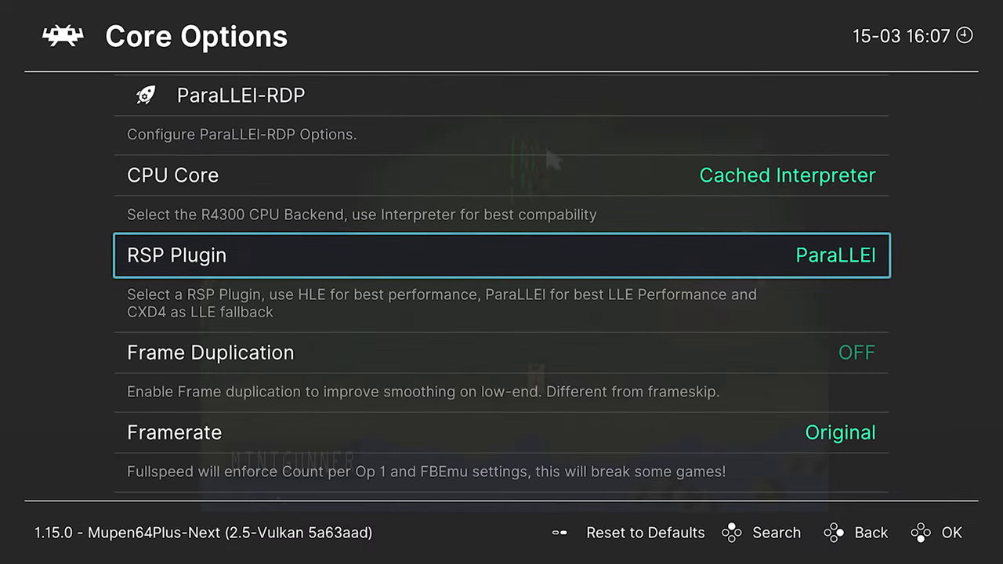
pyautogui.press('Up')
pyautogui.press('Up')
pyautogui.press('Up')
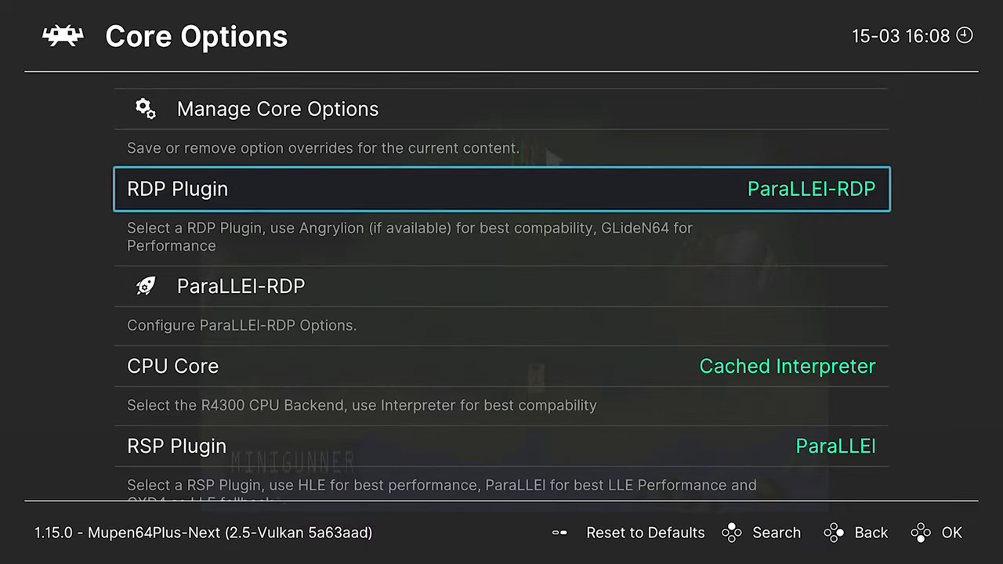
# Leave the core options, close the running Command & Conquer (USA) content and quit RetroArch
pyautogui.press('BackSpace')
pyautogui.press('Up')
pyautogui.press('Up')
pyautogui.press('Up')
pyautogui.press('Up')
pyautogui.press('Up')
pyautogui.press('Up')
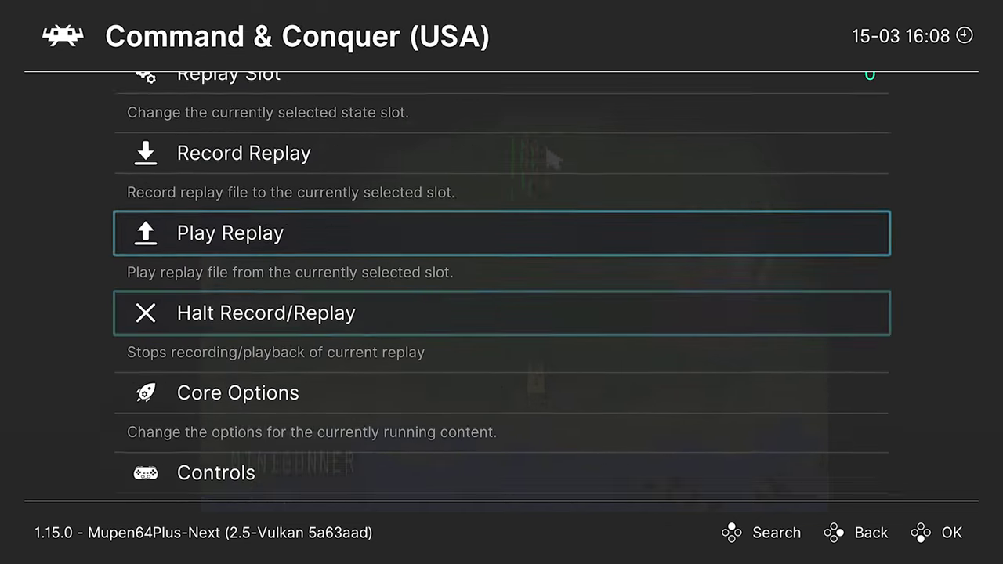
pyautogui.press('Up')
pyautogui.press('Up')
pyautogui.press('Up')
pyautogui.press('Up')
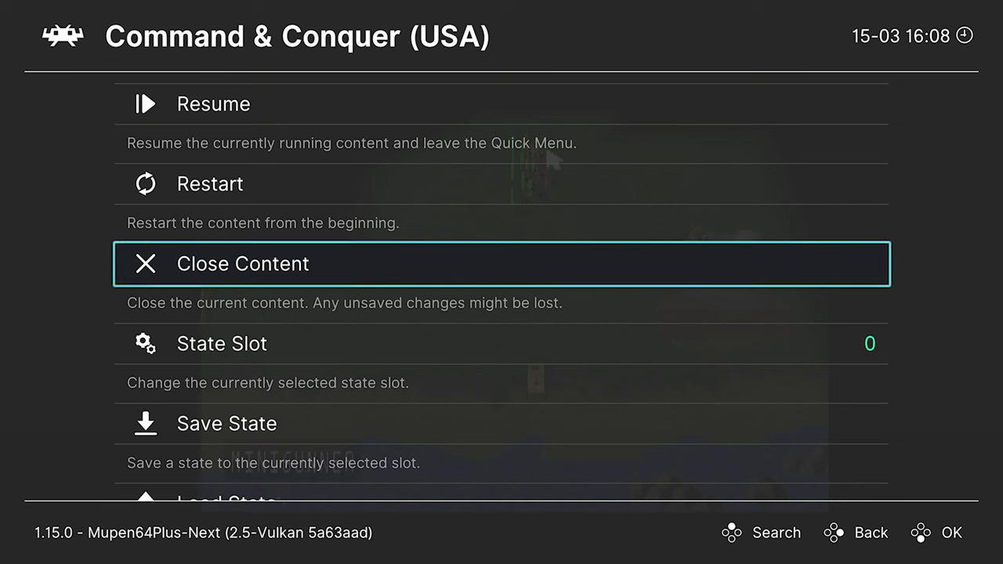
pyautogui.press('Return')
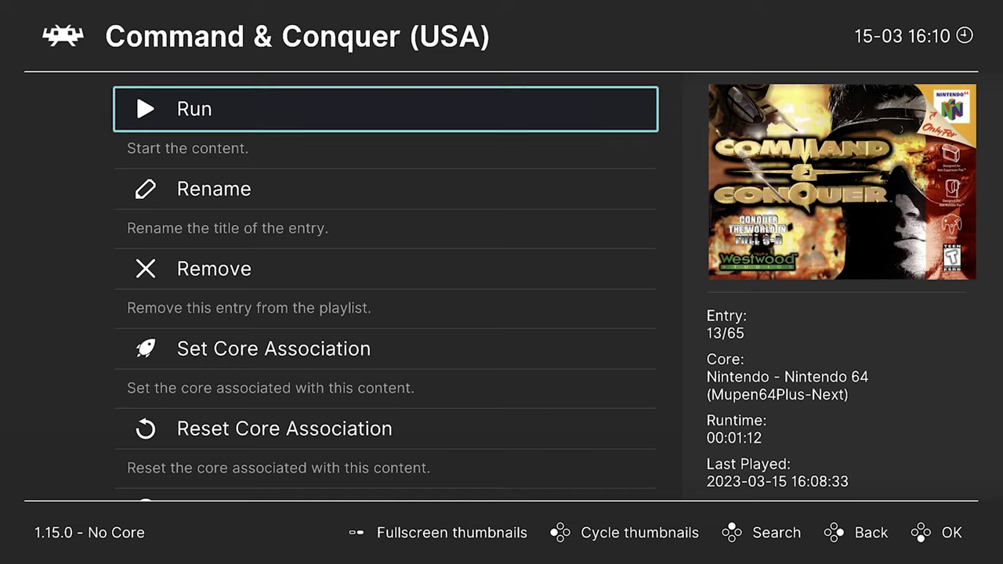
pyautogui.press('Escape')
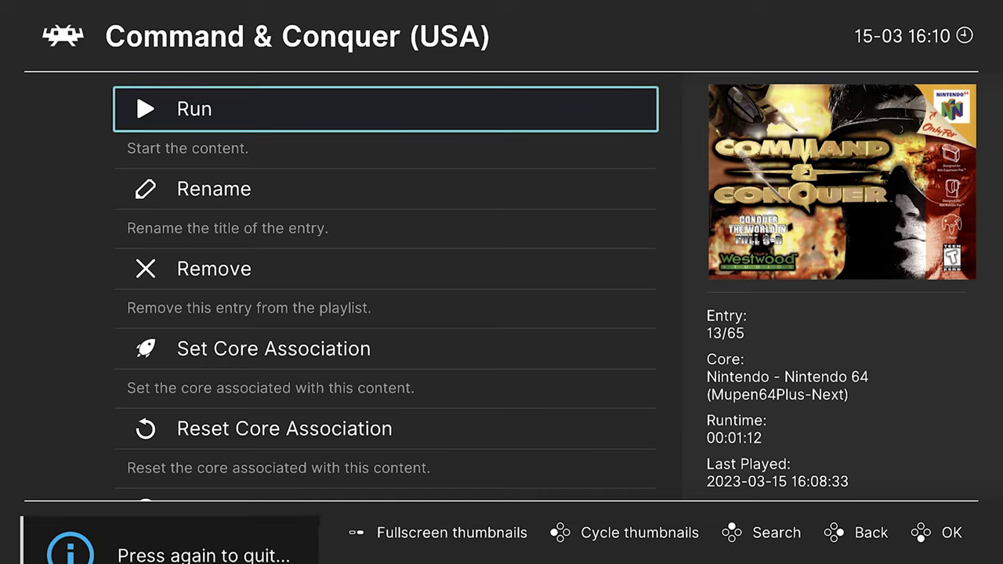
pyautogui.press('Escape')
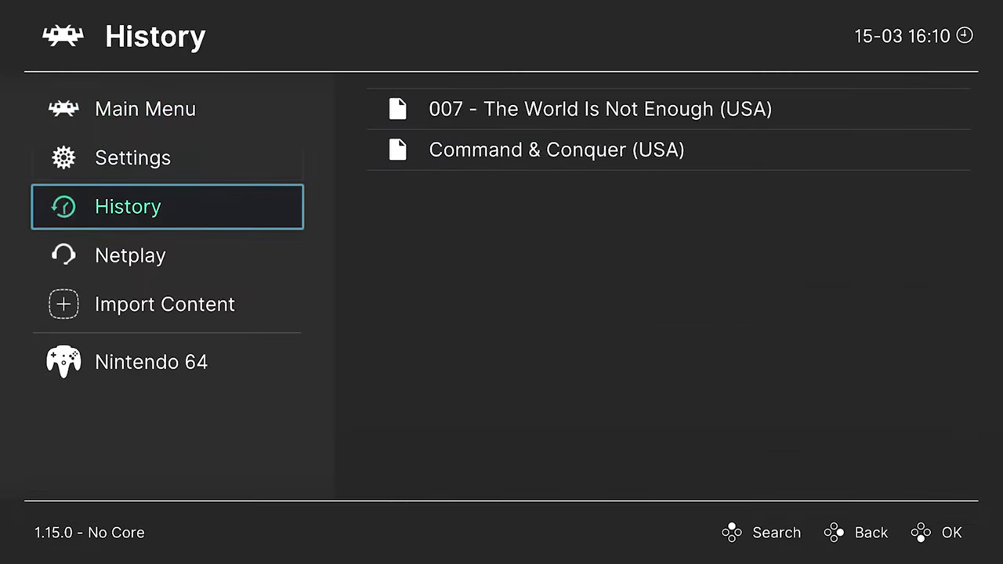
# Run Command & Conquer (USA) from the Nintendo 64 playlist and continue past the EVA Hint Protocol screen
pyautogui.press('Right')
pyautogui.press('Down')
pyautogui.press('Down')
pyautogui.press('Down')
pyautogui.press('Down')
pyautogui.press('Down')
pyautogui.press('Down')
pyautogui.press('Down')
pyautogui.press('Down')
pyautogui.press('Down')
pyautogui.press('Down')
pyautogui.press('Down')
pyautogui.press('Down')
pyautogui.press('Down')
pyautogui.press('Down')
pyautogui.press('Down')
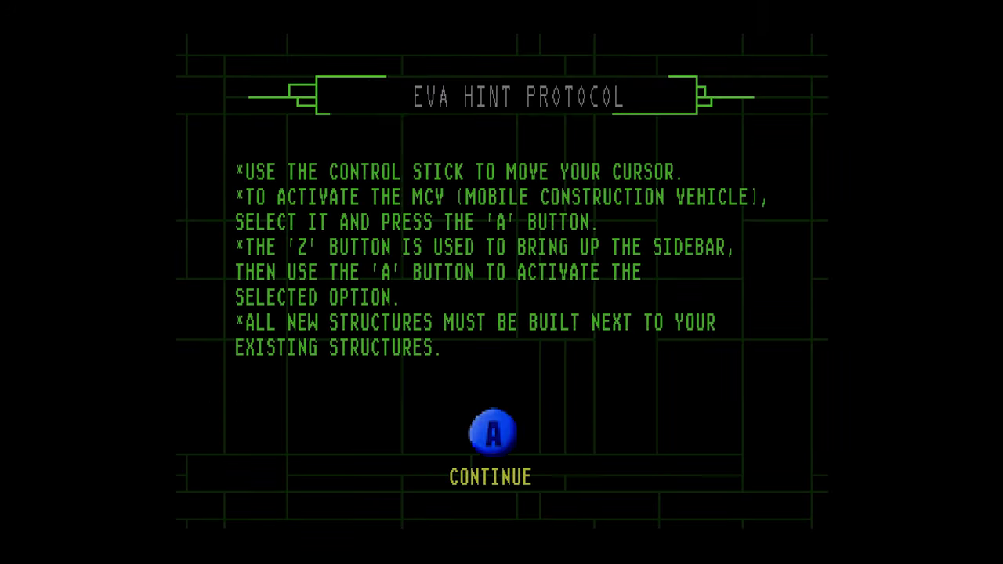
pyautogui.press('x')
pyautogui.moveTo(571, 152)
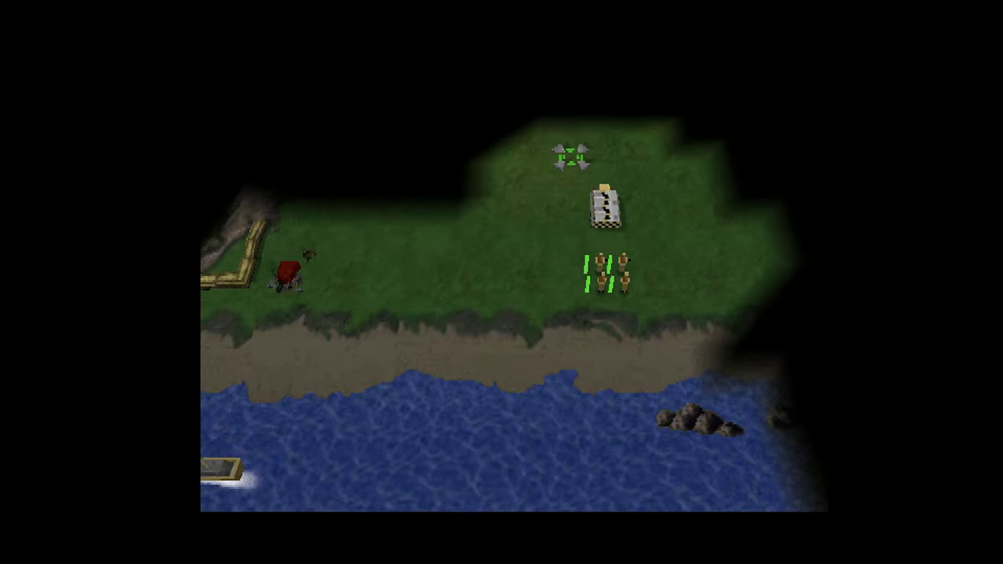
pyautogui.click(565, 152)
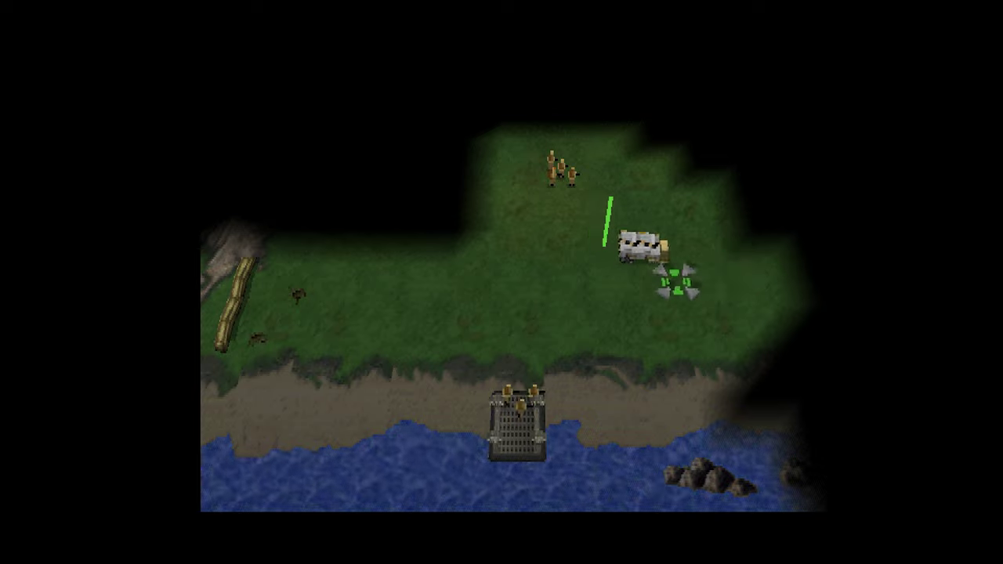
pyautogui.moveTo(613, 251); pyautogui.dragTo(414, 423)
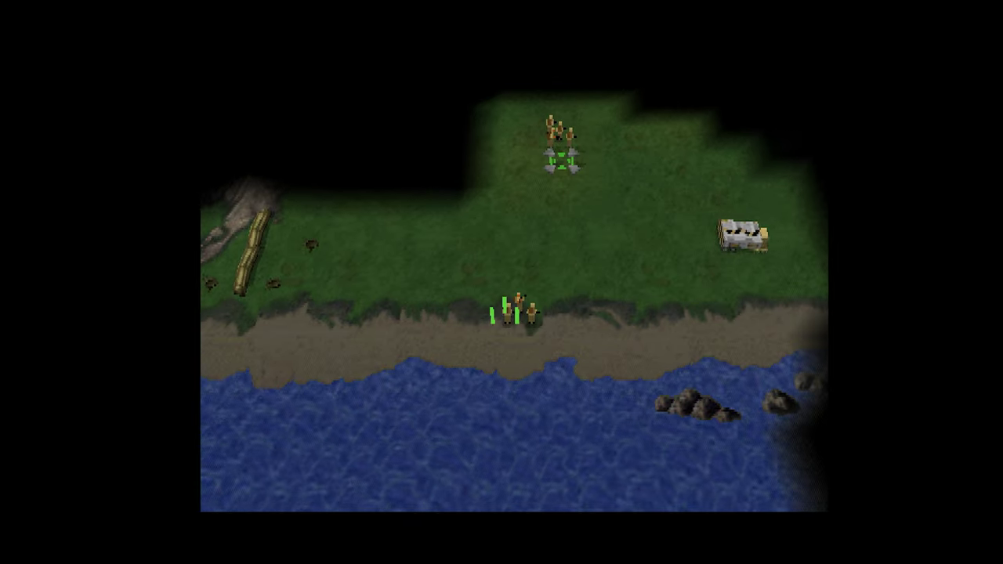
pyautogui.click(558, 156)
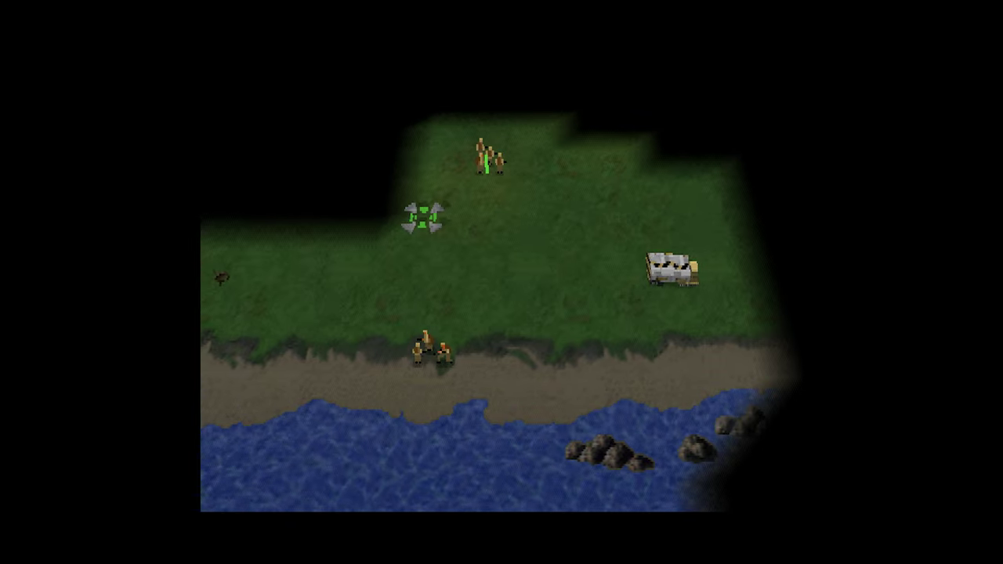
pyautogui.moveTo(522, 362); pyautogui.dragTo(298, 358)
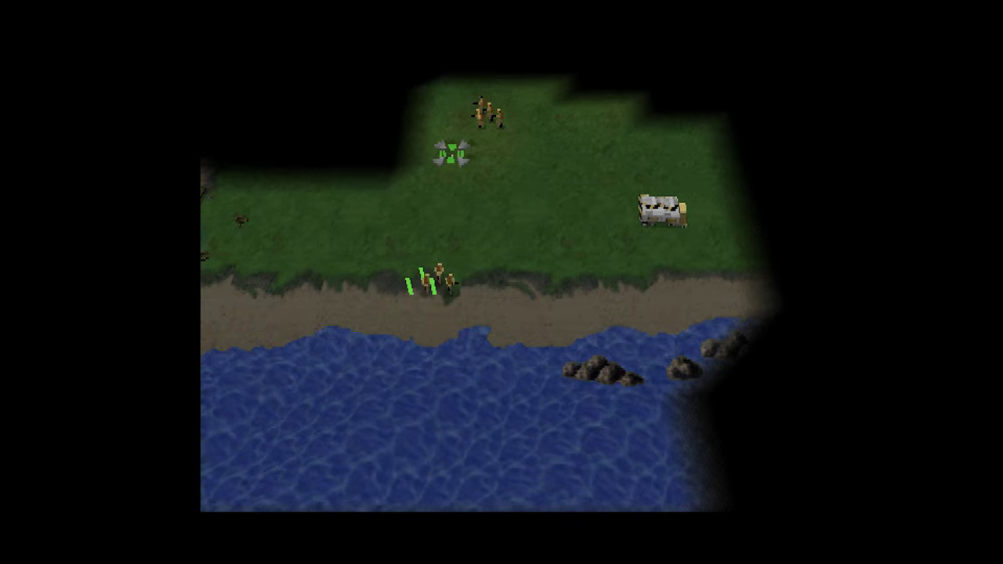
pyautogui.press('Up')
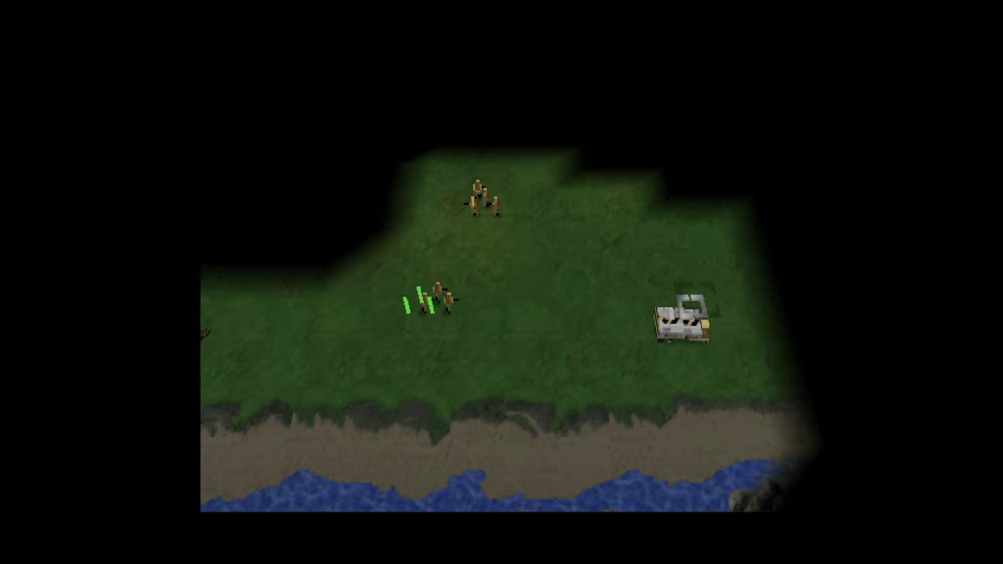
pyautogui.click(688, 315)
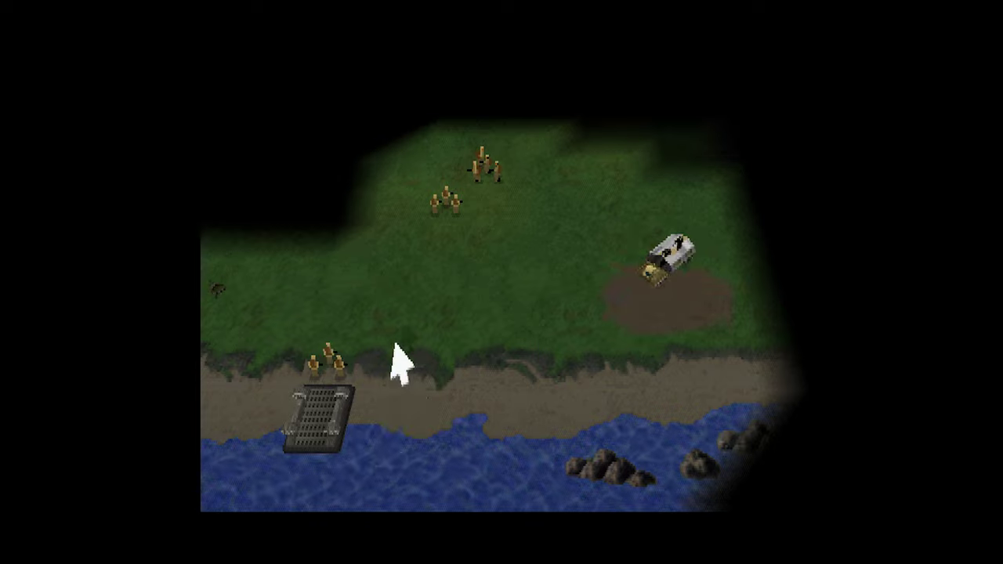
pyautogui.click(436, 238)
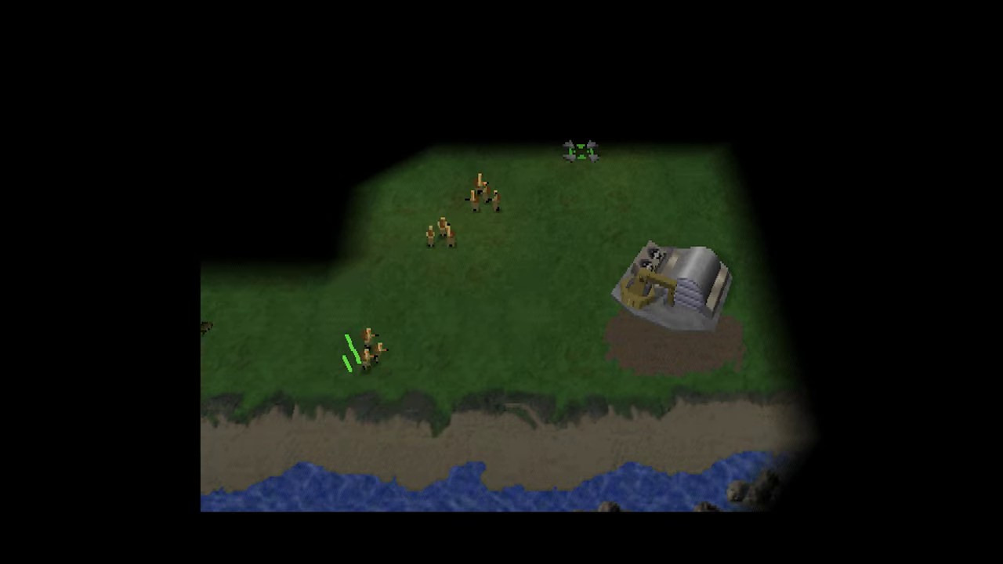
# Pause the game and open its Core Options from the Quick Menu
pyautogui.press('F1')
pyautogui.press('Down')
pyautogui.press('Down')
pyautogui.press('Down')
pyautogui.press('Down')
pyautogui.press('Down')
pyautogui.press('Down')
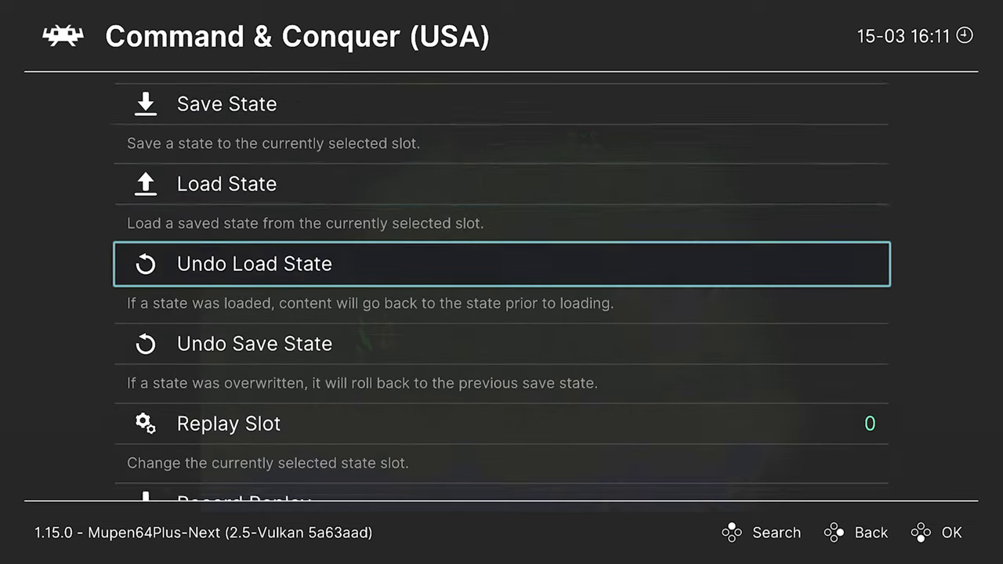
pyautogui.press('Down')
pyautogui.press('Down')
pyautogui.press('Down')
pyautogui.press('Down')
pyautogui.press('Down')
pyautogui.press('Down')
pyautogui.press('Return')
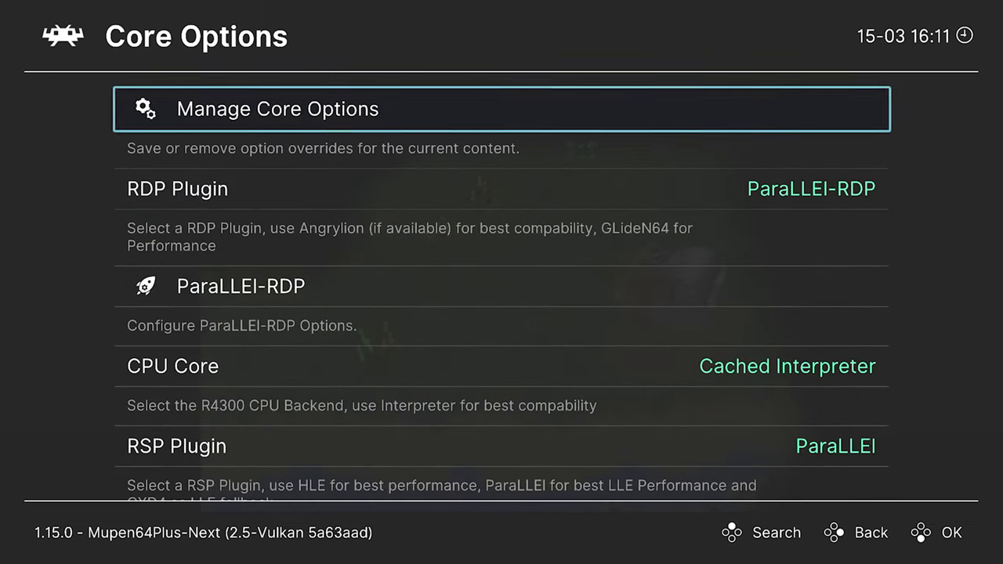
# Open the ParaLLEl-RDP configuration options within the core options
pyautogui.press('Down')
pyautogui.press('Down')
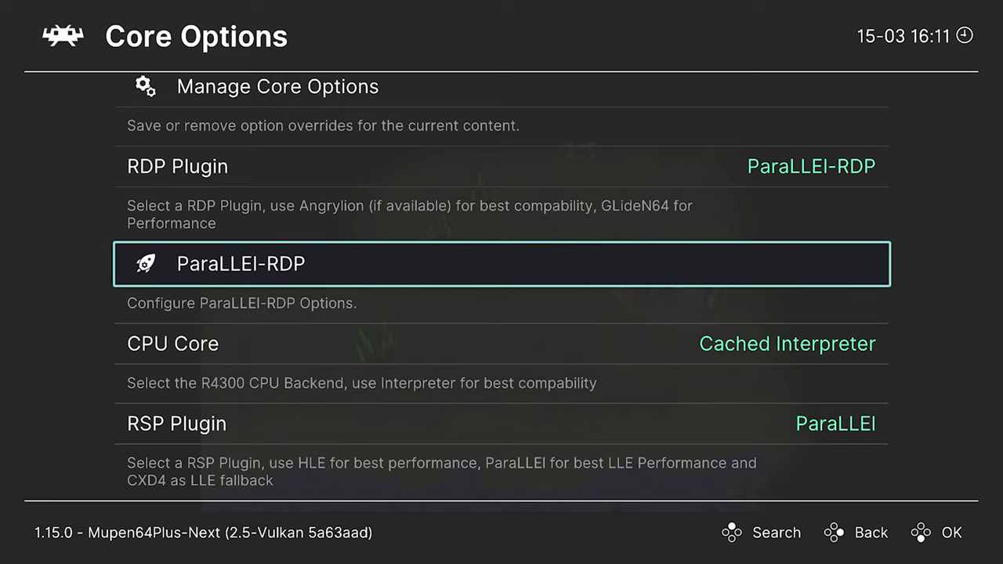
pyautogui.press('Up')
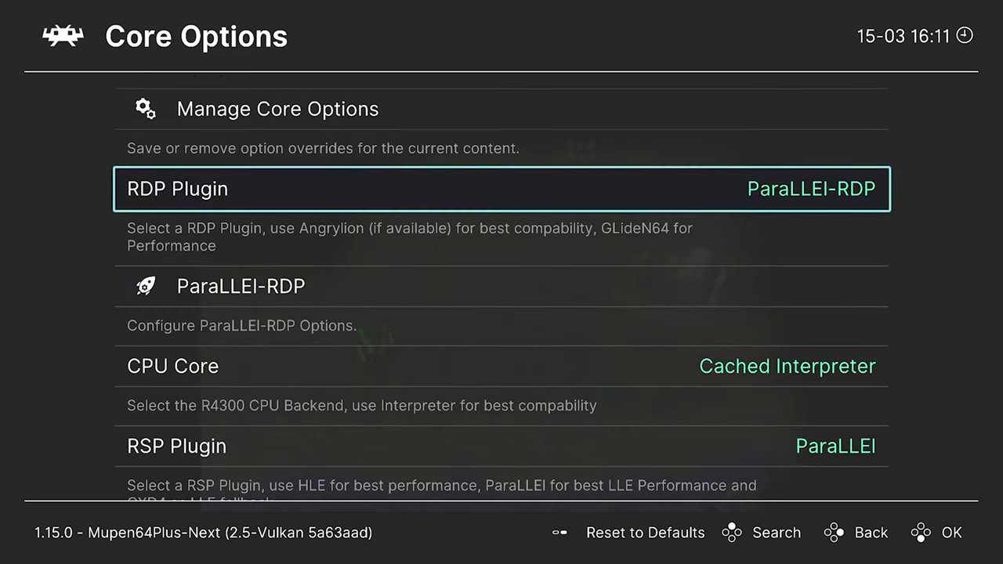
pyautogui.press('Down')
pyautogui.press('Return')
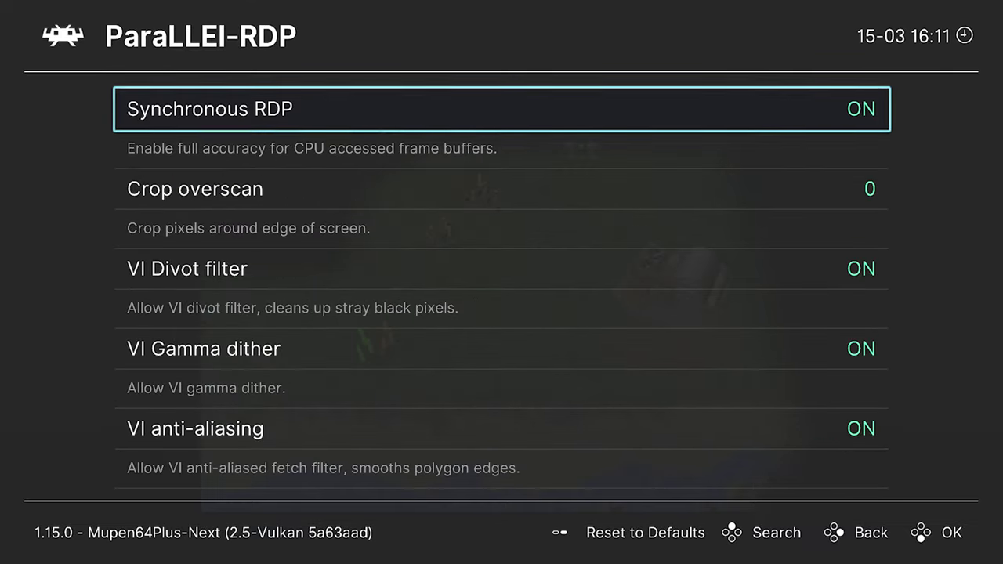
# Examine the ParaLLEl-RDP overscan, VI filter and upscaling options, and check the picture in the running game
pyautogui.press('Down')
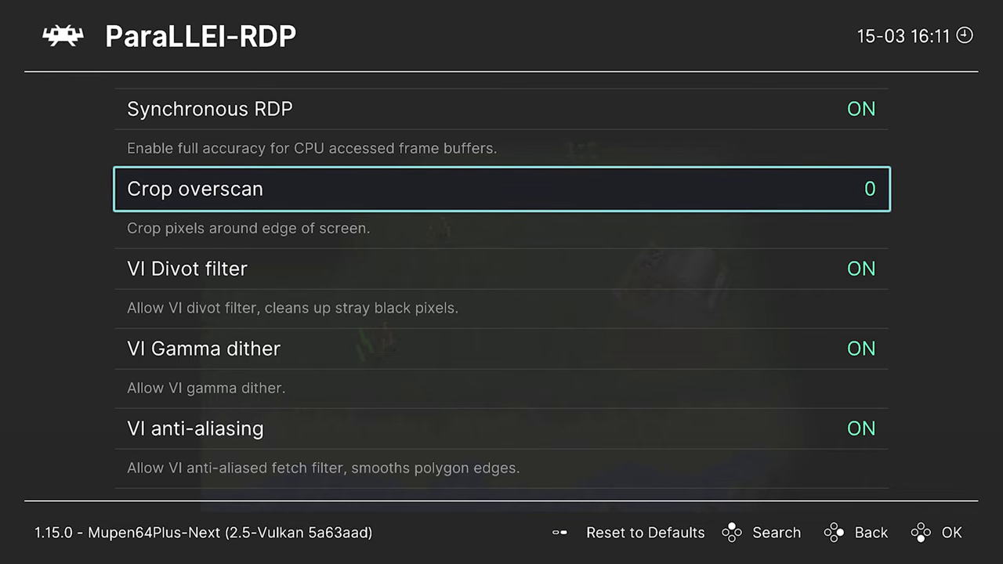
pyautogui.press('Down')
pyautogui.press('Down')
pyautogui.press('Down')
pyautogui.press('Down')
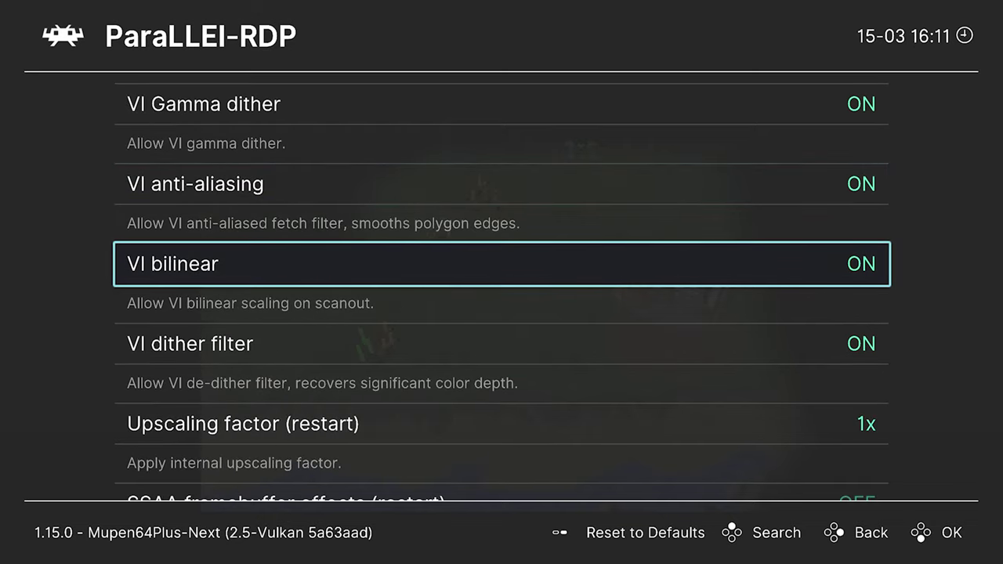
pyautogui.press('Down')
pyautogui.press('Up')
pyautogui.press('Up')
pyautogui.press('Up')
pyautogui.press('Up')
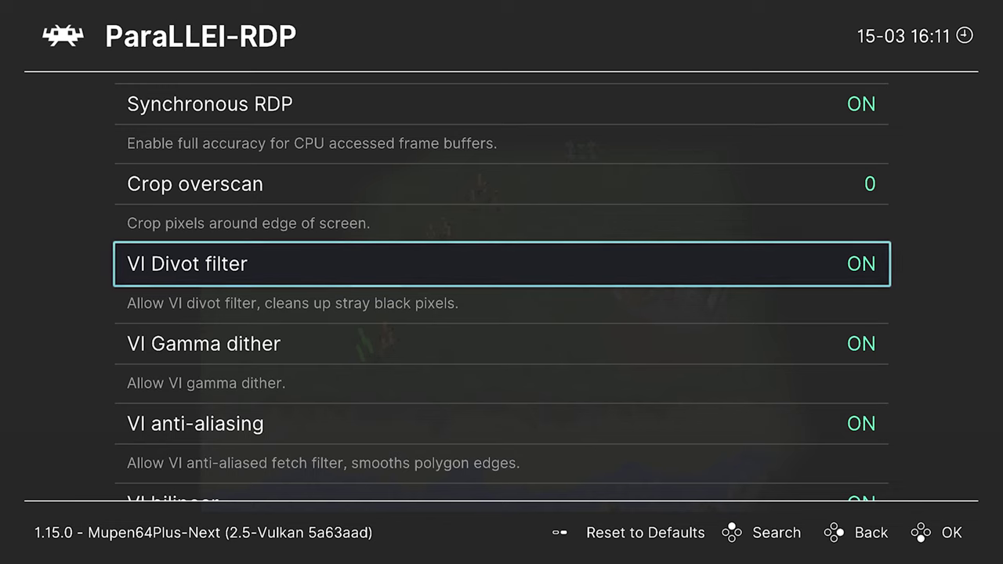
pyautogui.press('F1')
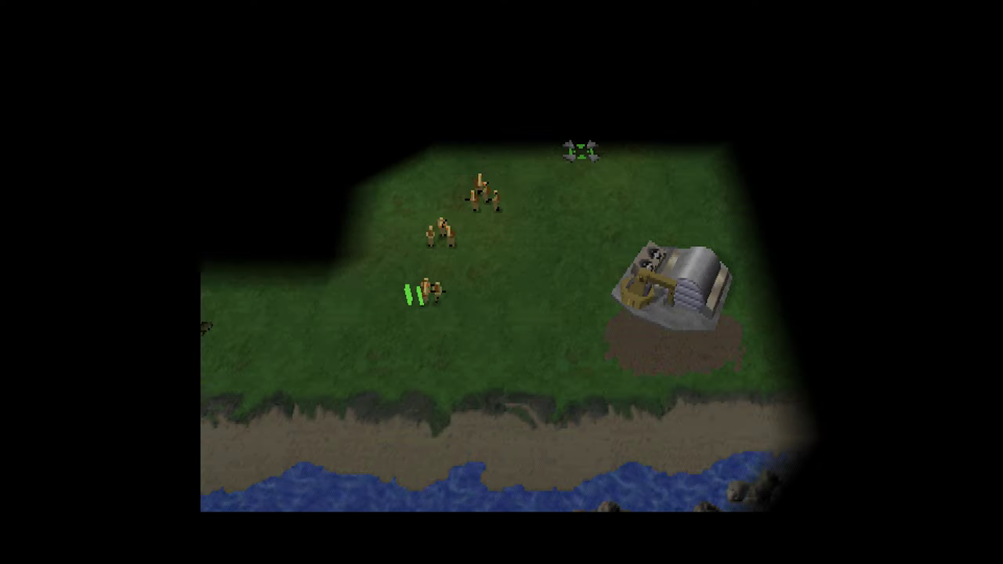
pyautogui.press('F1')
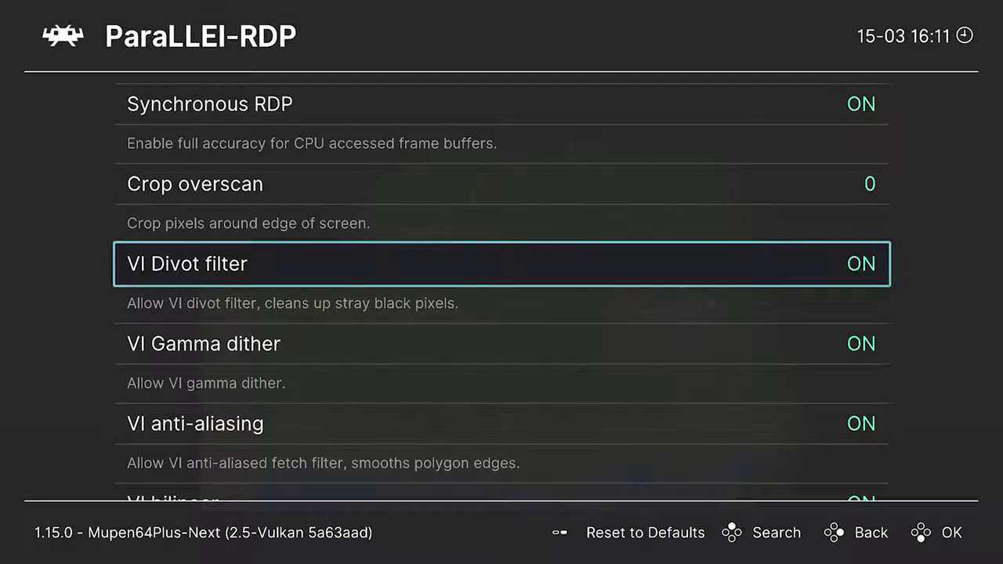
# Turn off the VI Divot filter, VI Gamma dither and VI anti-aliasing, checking the running game's picture between changes
pyautogui.press('F1')
pyautogui.press('F1')
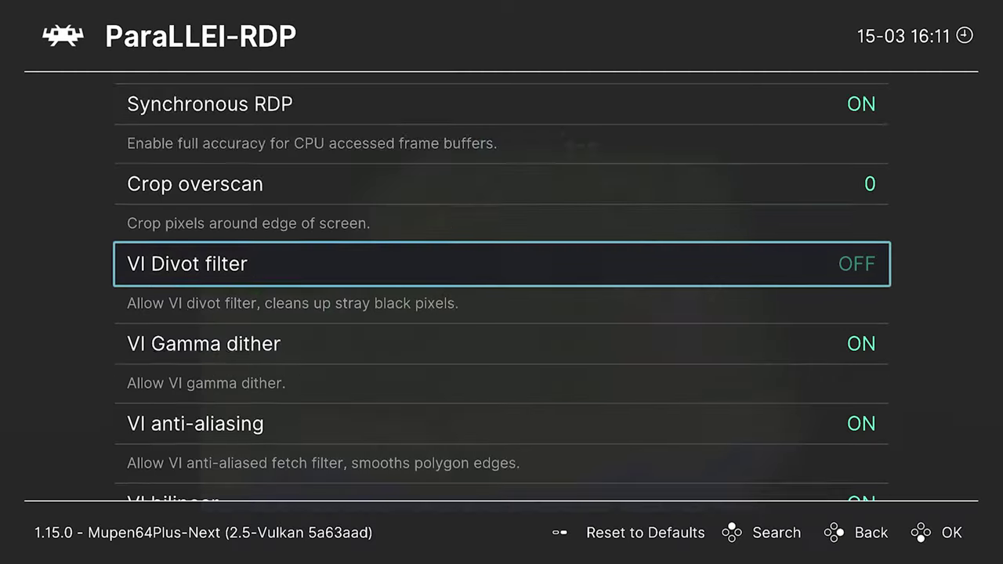
pyautogui.press('Down')
pyautogui.press('F1')
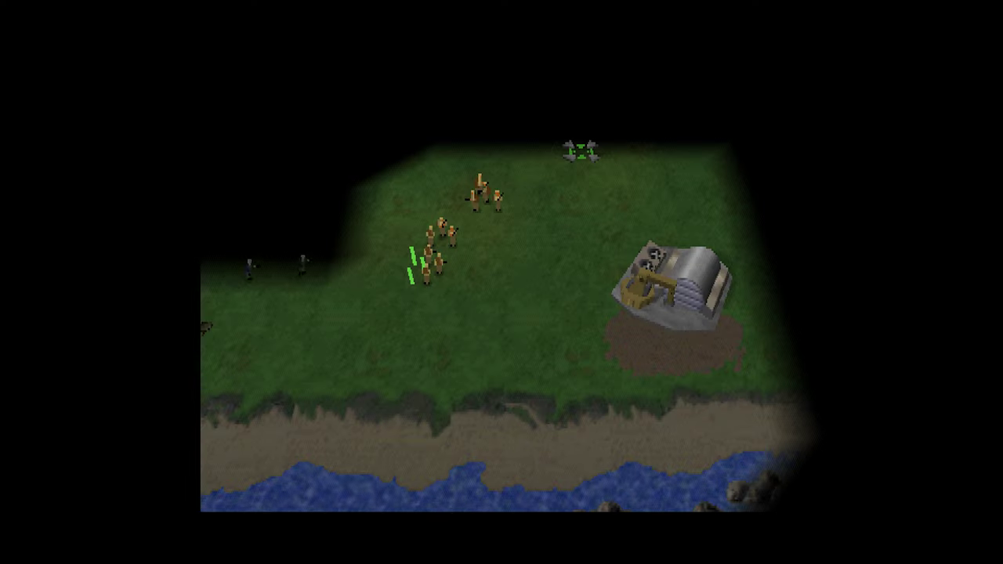
pyautogui.press('F1')
pyautogui.press('Down')
pyautogui.press('F1')
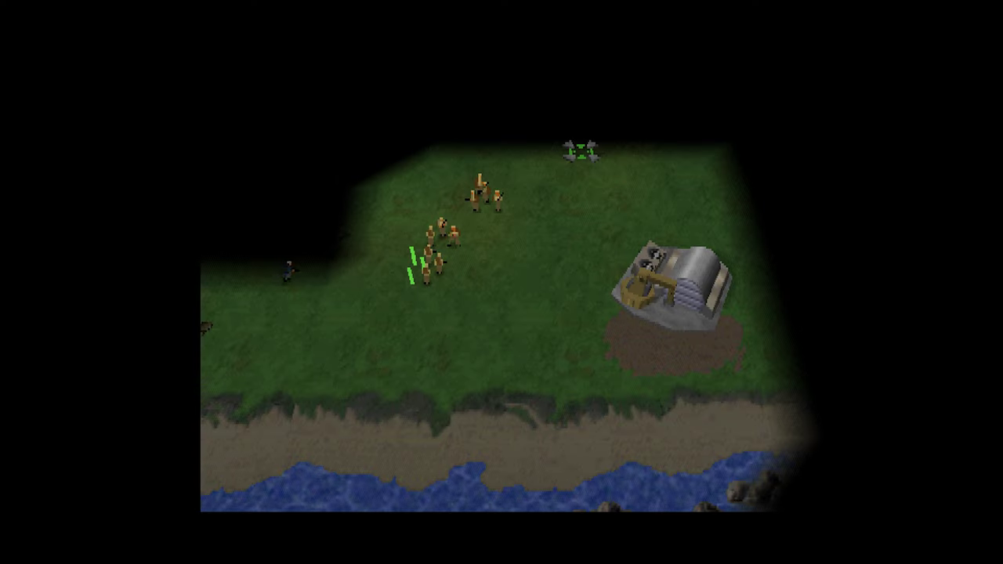
# Turn off VI bilinear and the VI dither filter, comparing the game picture after each change
pyautogui.press('F1')
pyautogui.press('Down')
pyautogui.press('Right')
pyautogui.press('F1')
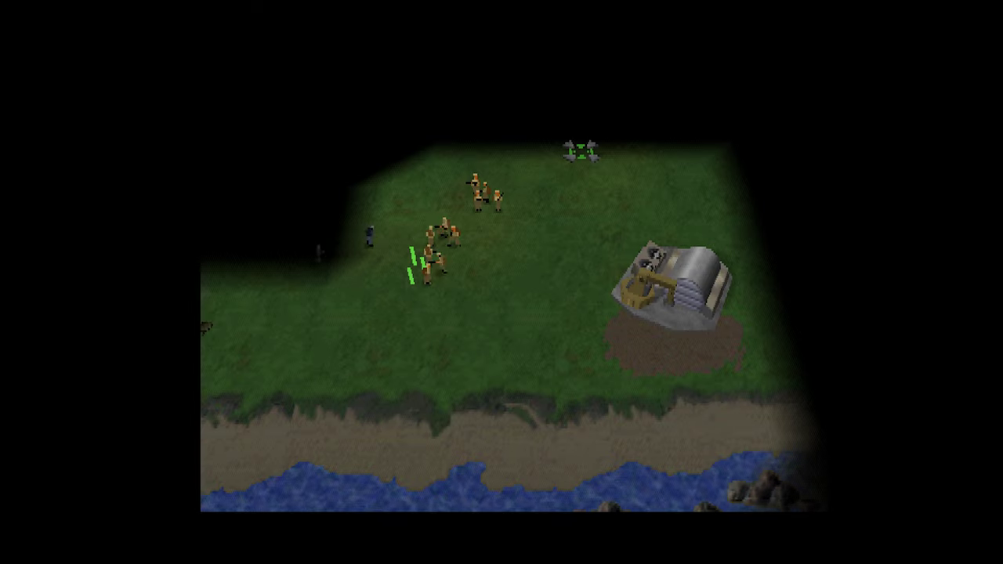
pyautogui.press('F1')
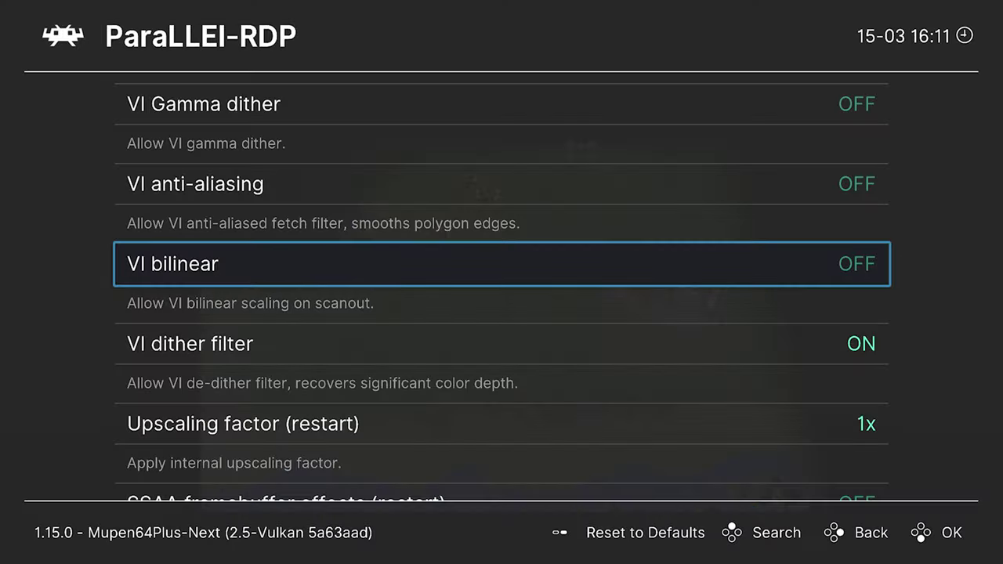
pyautogui.press('Down')
pyautogui.press('Right')
pyautogui.press('F1')
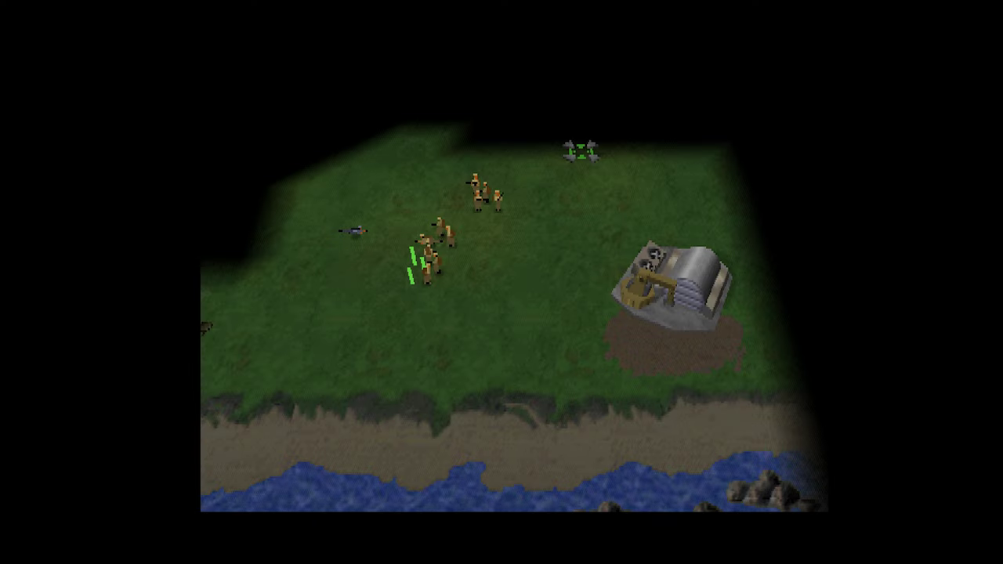
# Move the soldiers and the vehicle around the Command & Conquer map to examine the picture without VI filters
pyautogui.moveTo(583, 146); pyautogui.dragTo(343, 294)
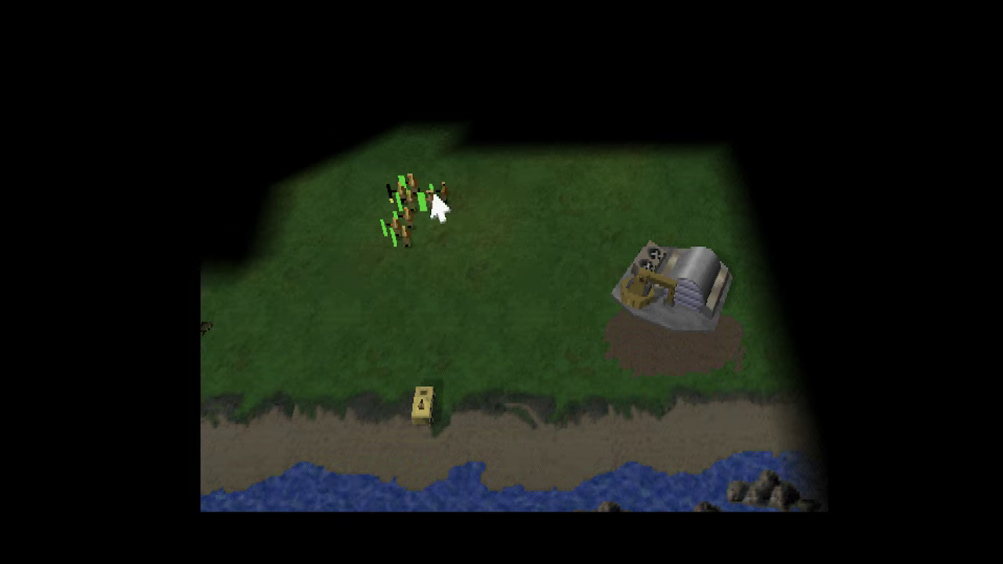
pyautogui.moveTo(510, 264); pyautogui.dragTo(320, 435)
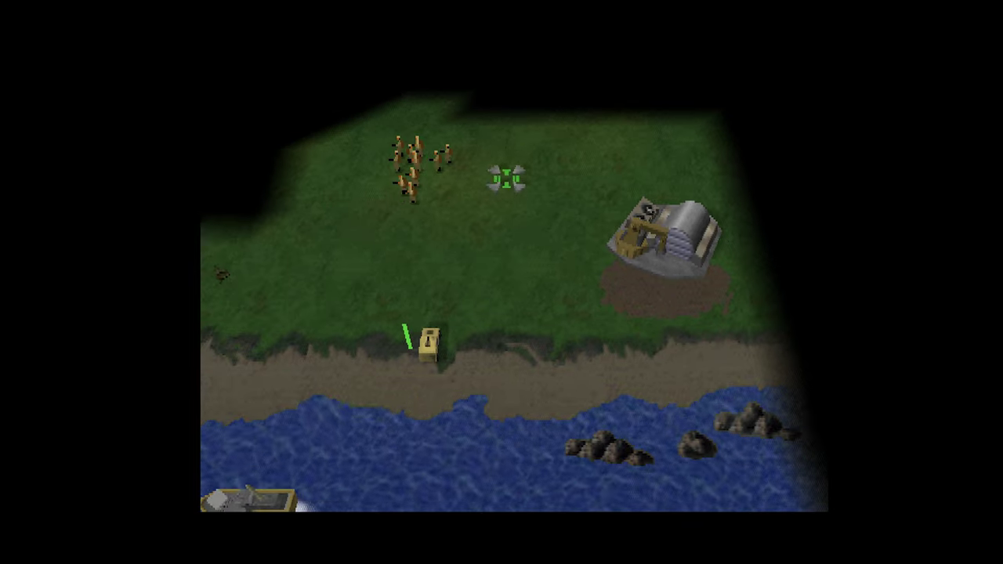
pyautogui.click(523, 151)
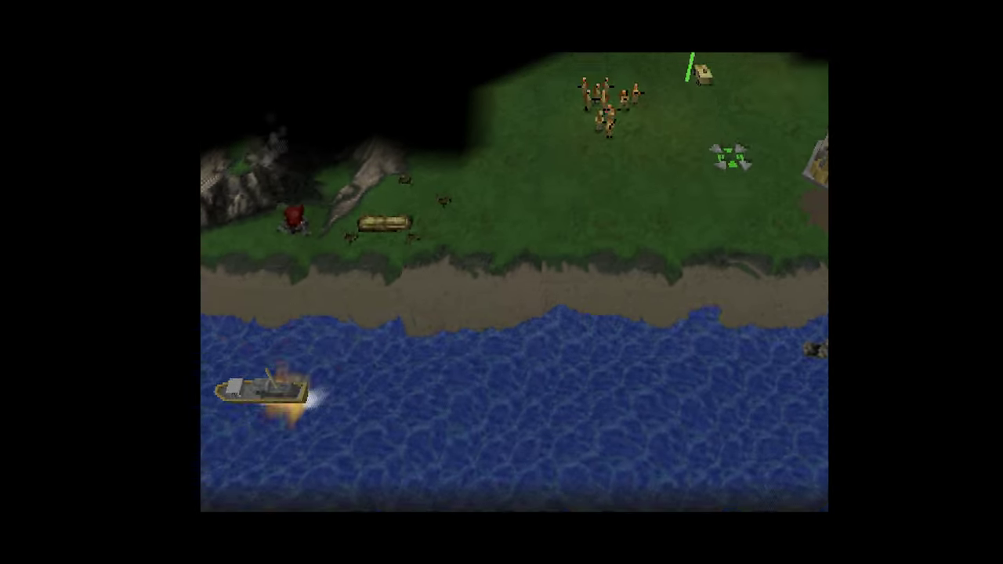
# Turn the VI dither filter, bilinear, anti-aliasing, Gamma dither and Divot filter back on in the ParaLLEl-RDP options
pyautogui.press('F1')
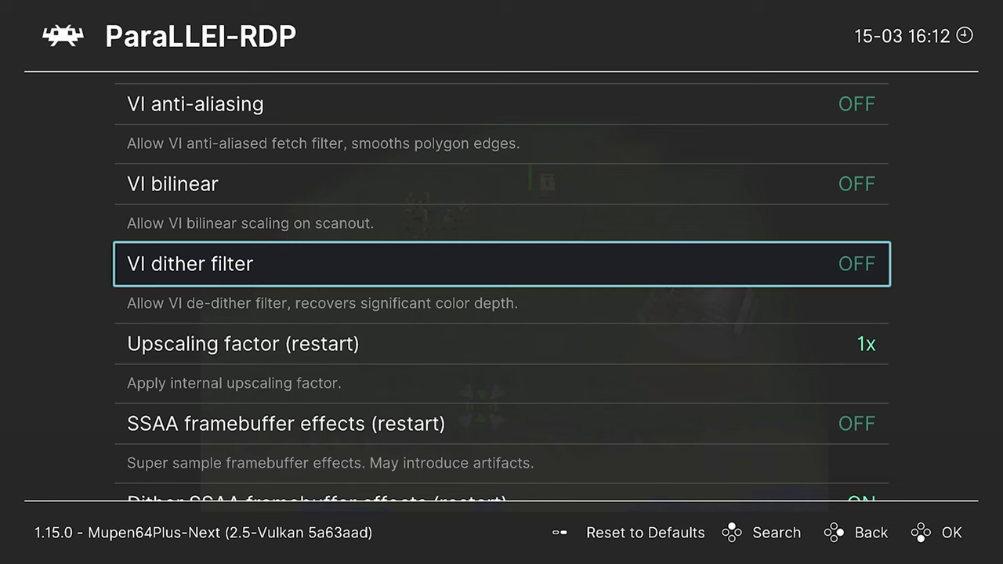
pyautogui.press('Right')
pyautogui.press('Up')
pyautogui.press('Right')
pyautogui.press('Up')
pyautogui.press('Right')
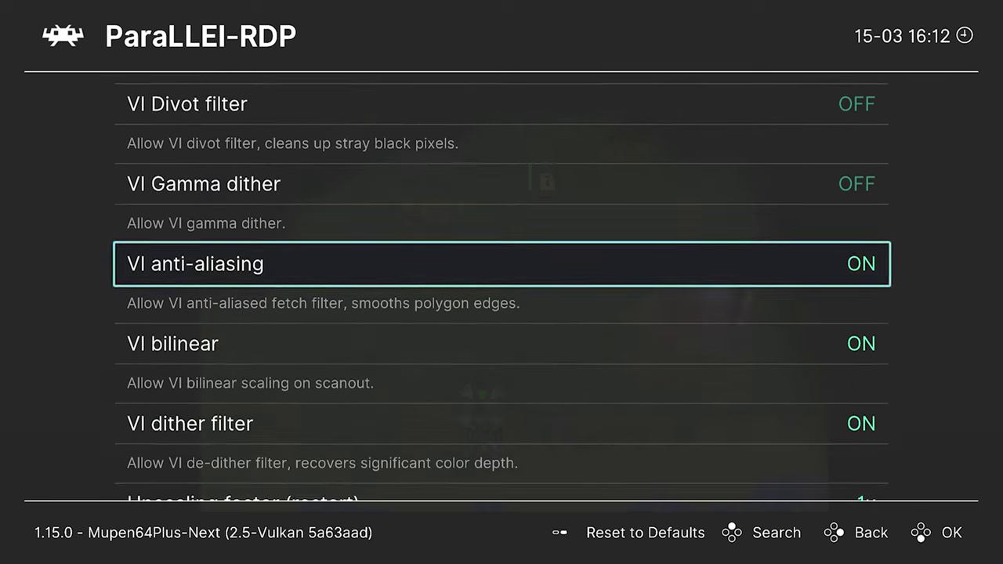
pyautogui.press('Up')
pyautogui.press('Right')
pyautogui.press('Up')
pyautogui.press('Right')
# Set the ParaLLEl-RDP upscaling factor to 4x
pyautogui.press('Down')
pyautogui.press('Down')
pyautogui.press('Down')
pyautogui.press('Down')
pyautogui.press('Down')
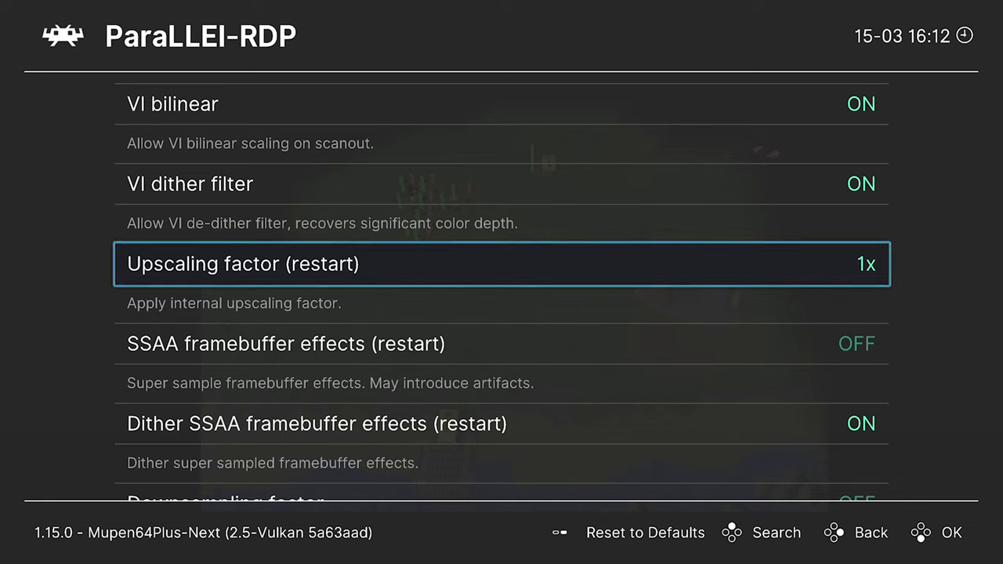
pyautogui.press('Return')
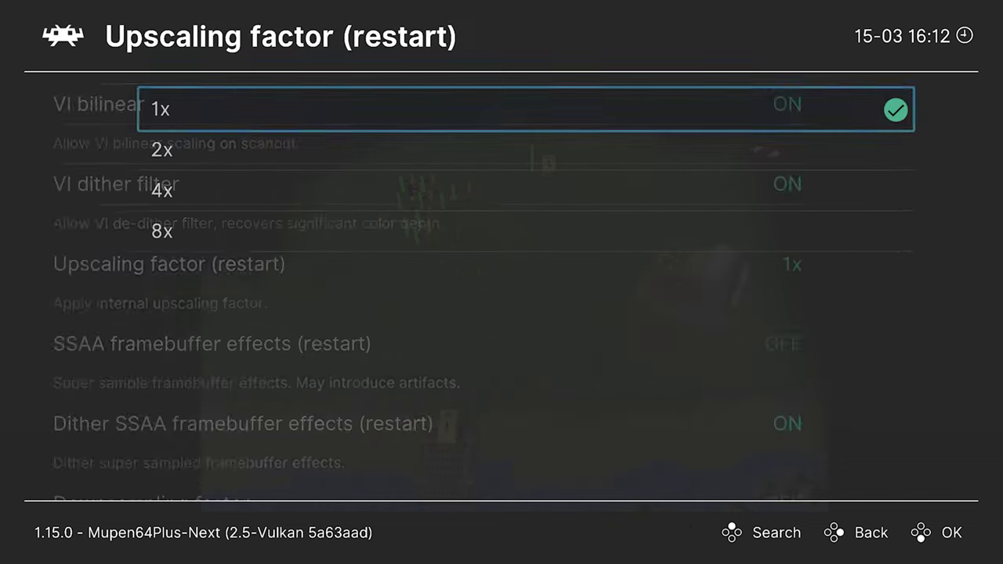
pyautogui.press('Down')
pyautogui.press('Down')
pyautogui.press('Down')
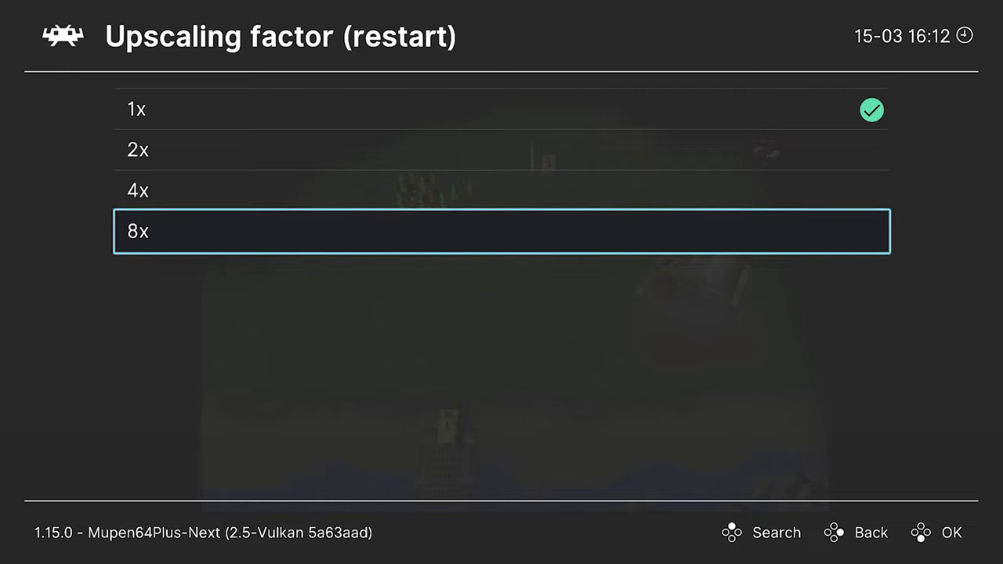
pyautogui.press('Up')
pyautogui.press('Up')
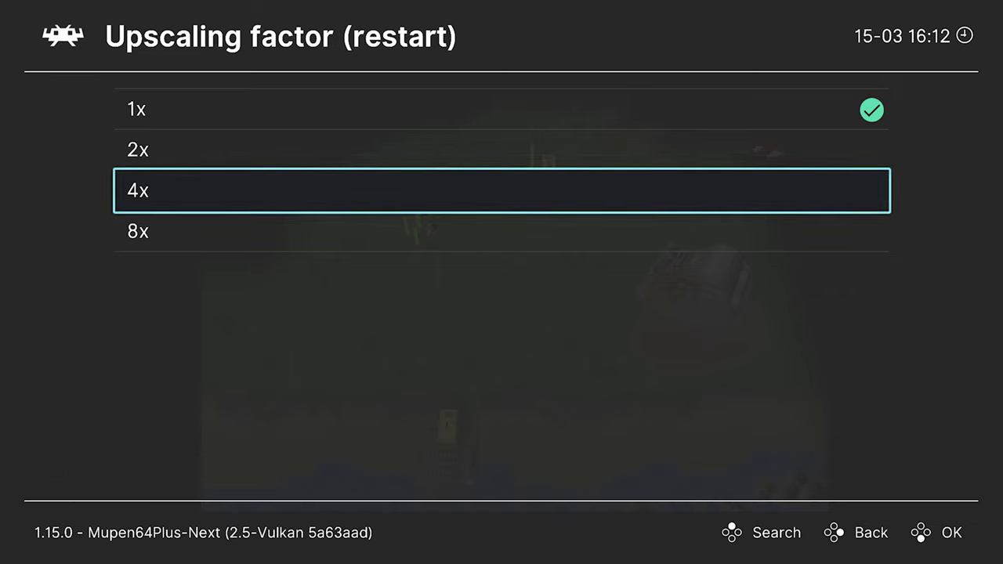
pyautogui.press('Return')
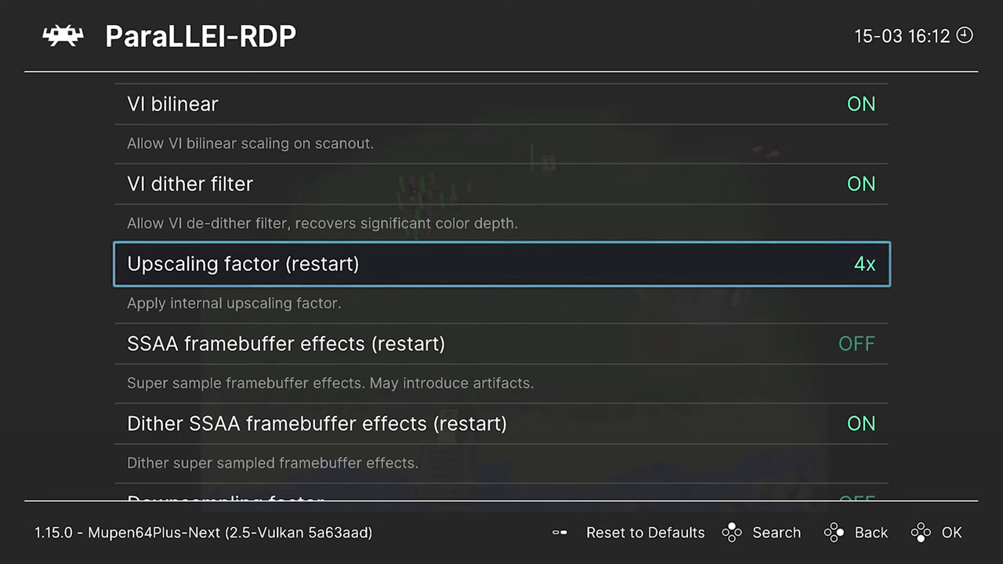
# Leave the core options and close the Command & Conquer (USA) content
pyautogui.press('BackSpace')
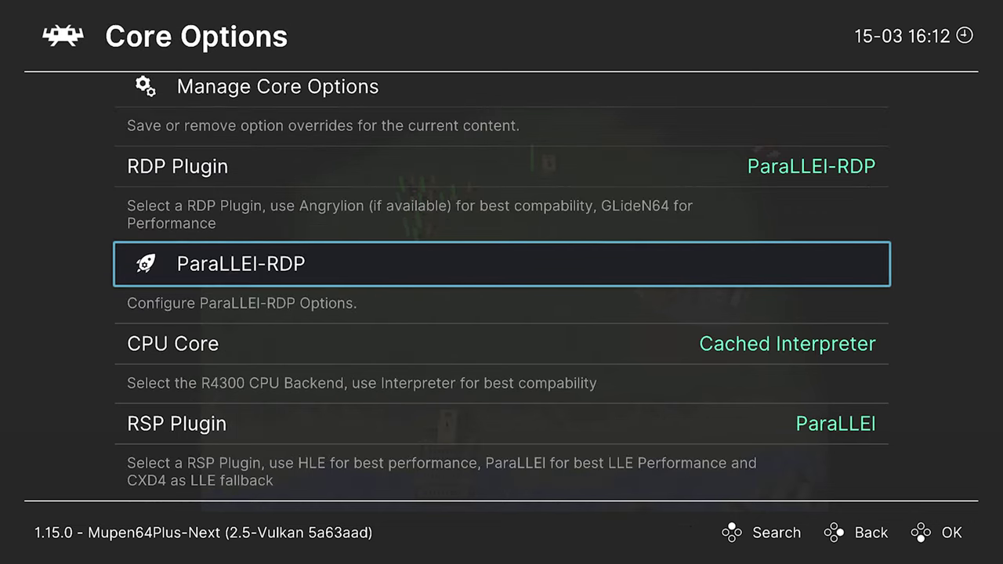
pyautogui.press('BackSpace')
pyautogui.press('Up')
pyautogui.press('Up')
pyautogui.press('Up')
pyautogui.press('Up')
pyautogui.press('Up')
pyautogui.press('Up')
pyautogui.press('Up')
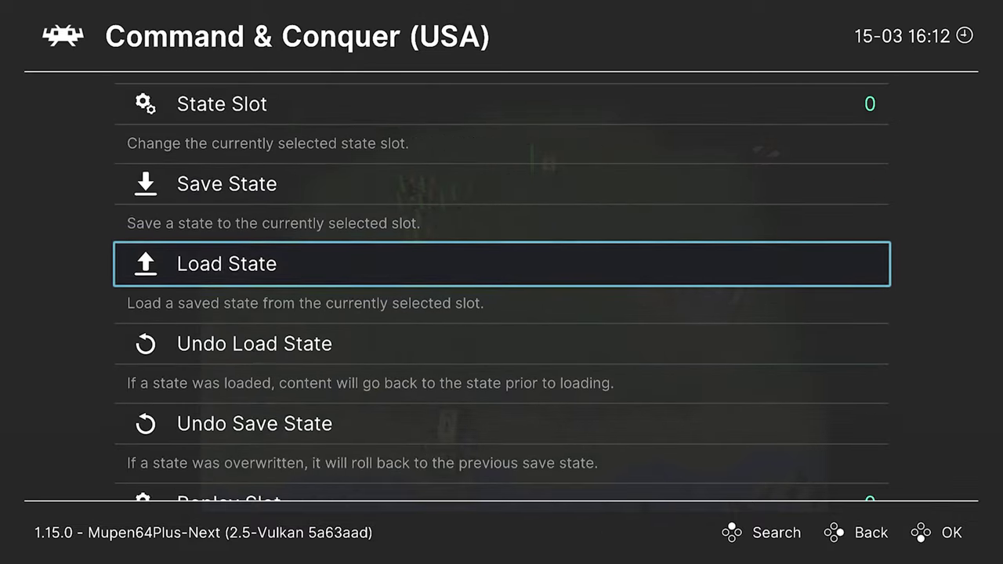
pyautogui.press('Up')
pyautogui.press('Up')
pyautogui.press('Up')
pyautogui.press('Return')
pyautogui.press('BackSpace')
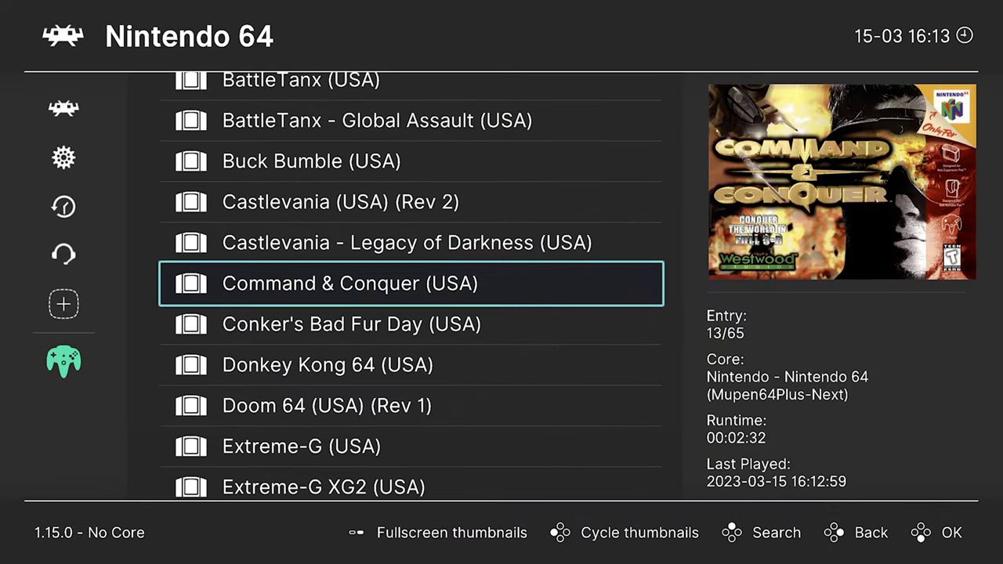
# Find Star Wars Episode I - Battle for Naboo (USA) in the Nintendo 64 playlist and run it
pyautogui.press('Escape')
pyautogui.press('Escape')
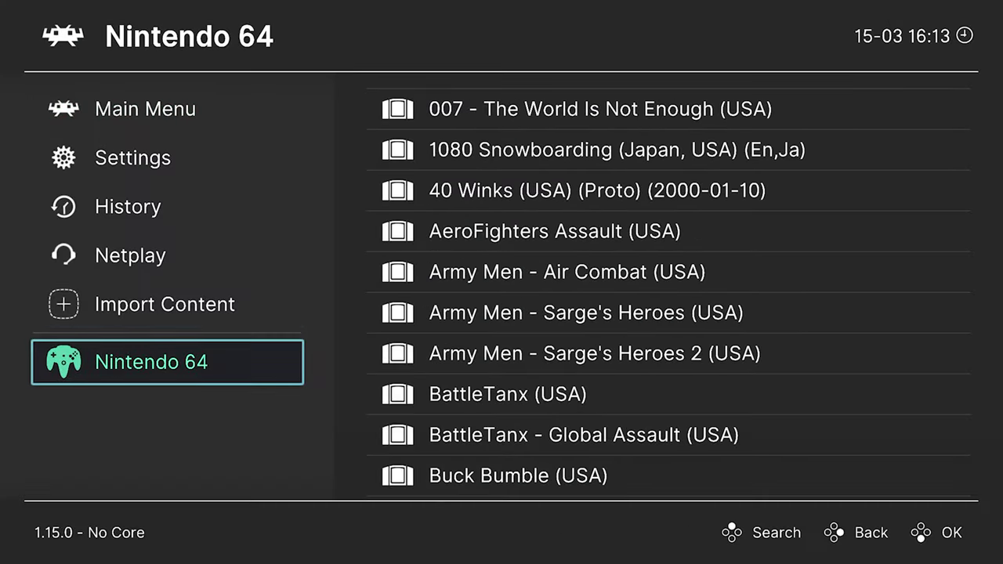
pyautogui.press('Right')
pyautogui.press('Down')
pyautogui.press('Down')
pyautogui.press('Down')
pyautogui.press('Down')
pyautogui.press('Down')
pyautogui.press('Down')
pyautogui.press('Down')
pyautogui.press('Down')
pyautogui.press('Down')
pyautogui.press('Down')
pyautogui.press('Down')
pyautogui.press('Down')
pyautogui.press('Down')
pyautogui.press('Down')
pyautogui.press('Down')
pyautogui.press('Down')
pyautogui.press('Down')
pyautogui.press('Down')
pyautogui.press('Down')
pyautogui.press('Down')
pyautogui.press('Down')
pyautogui.press('Down')
pyautogui.press('Down')
pyautogui.press('Down')
pyautogui.press('Down')
pyautogui.press('Down')
pyautogui.press('Down')
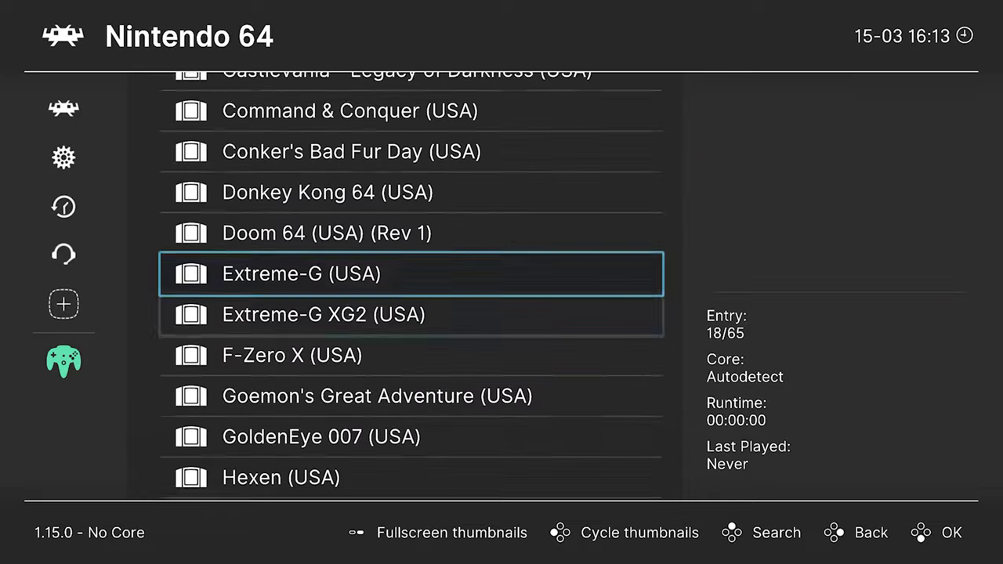
pyautogui.press('Down')
pyautogui.press('Down')
pyautogui.press('Down')
pyautogui.press('Down')
pyautogui.press('Down')
pyautogui.press('Down')
pyautogui.press('Down')
pyautogui.press('Down')
pyautogui.press('Down')
pyautogui.press('Down')
pyautogui.press('Down')
pyautogui.press('Down')
pyautogui.press('Down')
pyautogui.press('Down')
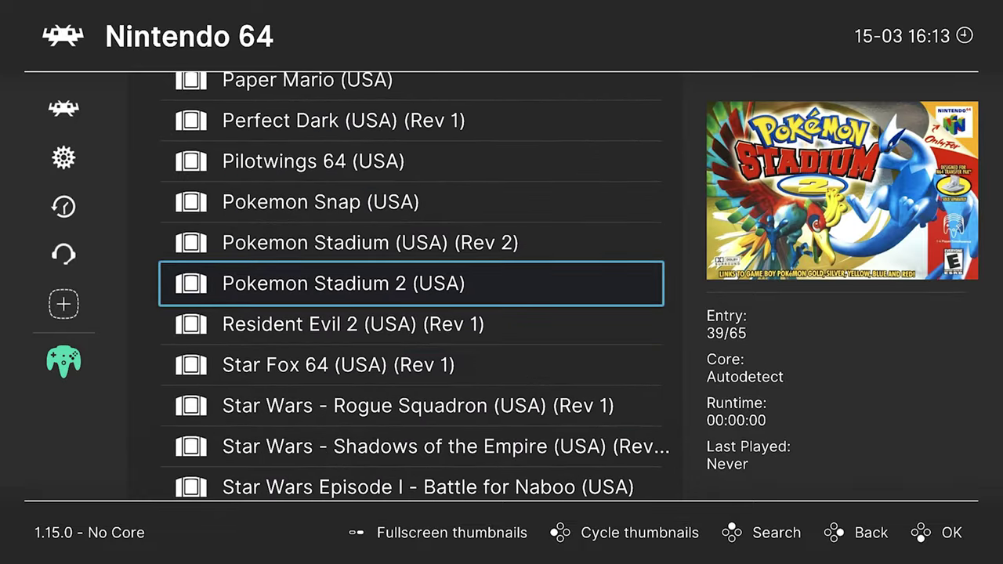
pyautogui.press('Up')
pyautogui.press('Down')
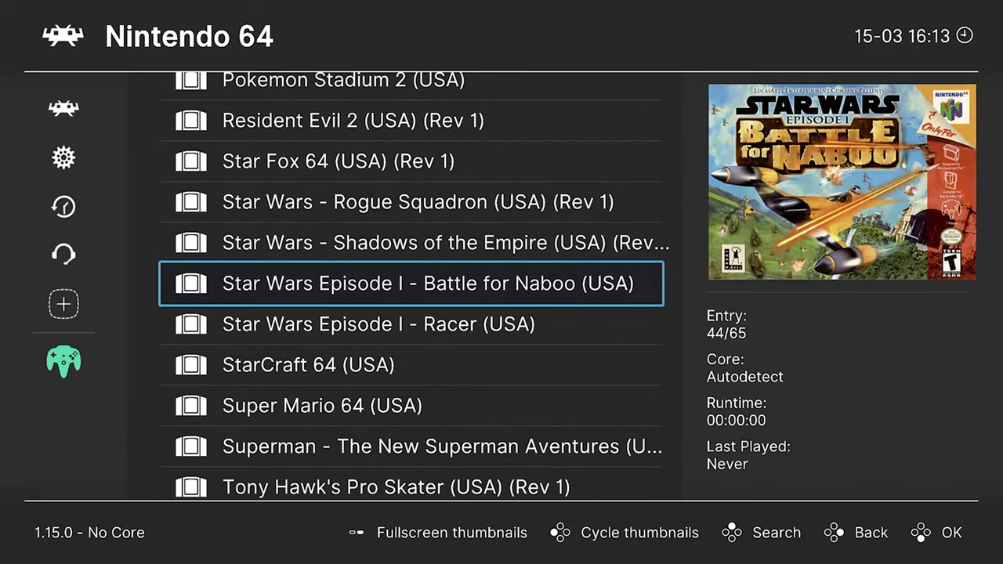
pyautogui.press('Return')
pyautogui.press('Return')
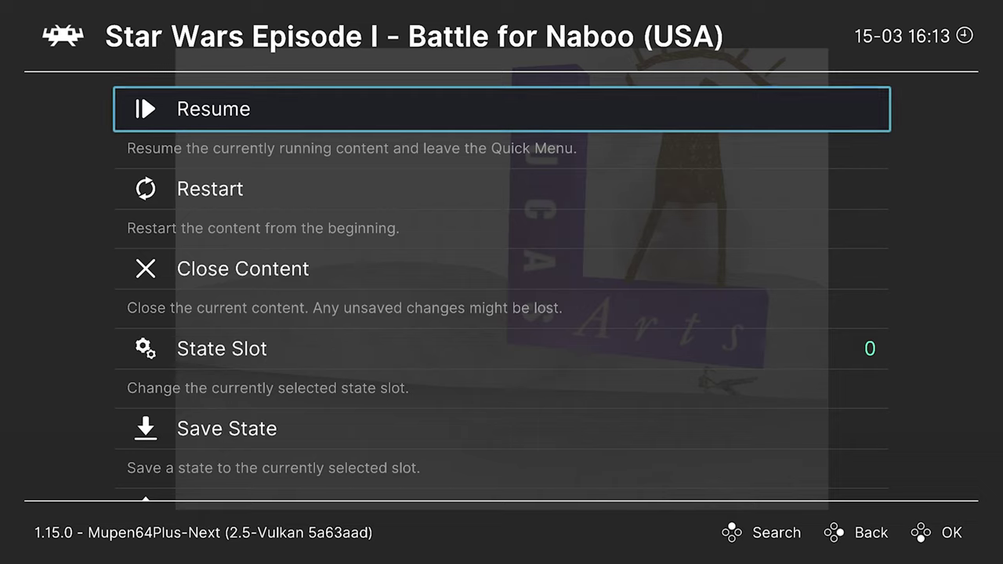
# Open the Core Options for Star Wars Episode I - Battle for Naboo from its Quick Menu
pyautogui.press('Down')
pyautogui.press('Down')
pyautogui.press('Down')
pyautogui.press('Down')
pyautogui.press('Down')
pyautogui.press('Down')
pyautogui.press('Down')
pyautogui.press('Down')
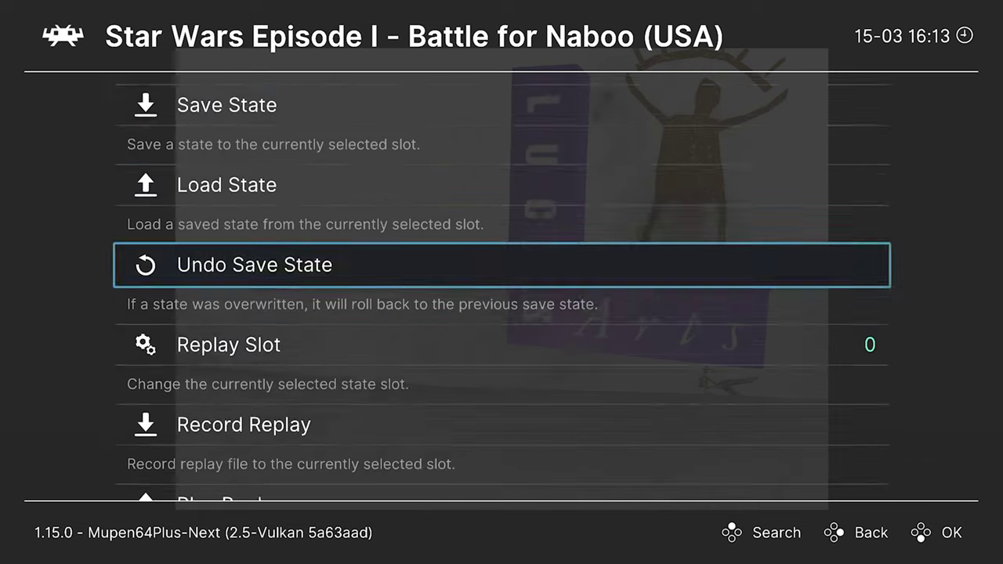
pyautogui.press('Down')
pyautogui.press('Down')
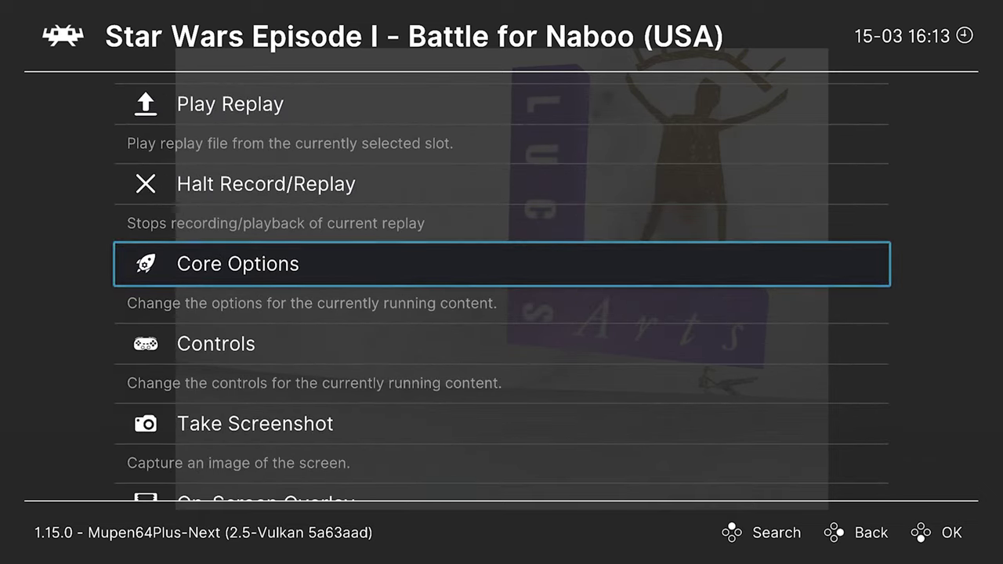
pyautogui.press('Return')
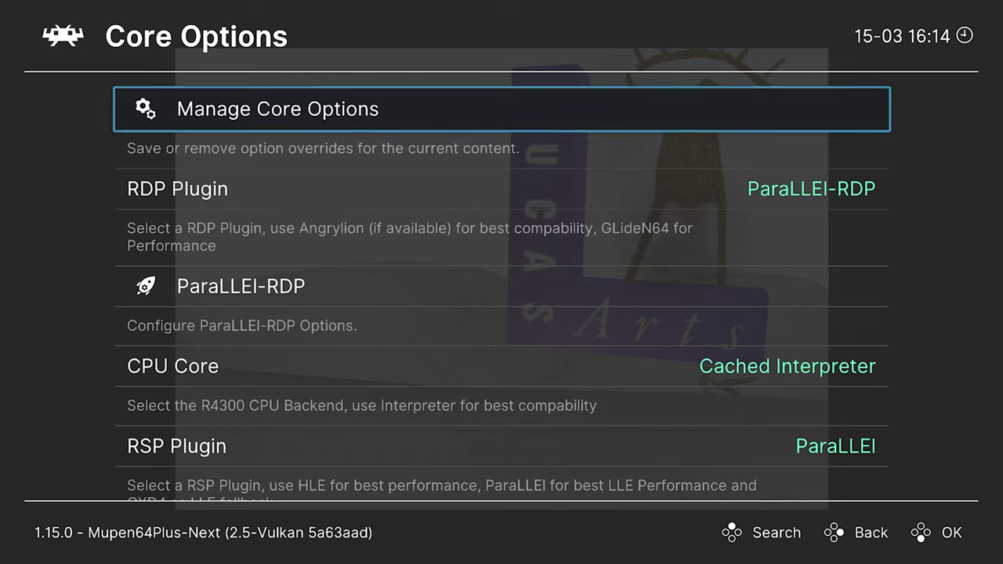
# Set the upscaling factor to 2x in the ParaLLEl-RDP options
pyautogui.press('Down')
pyautogui.press('Down')
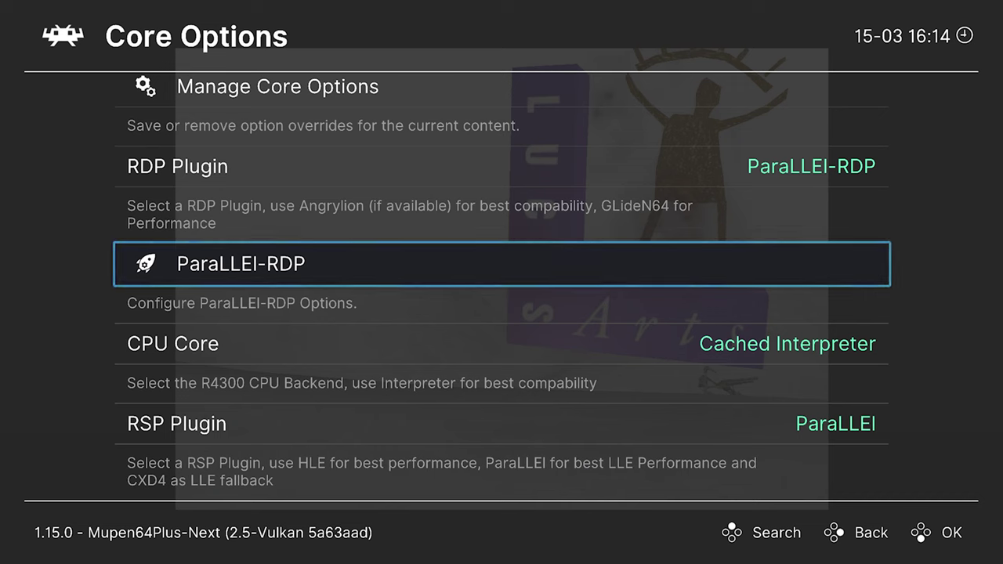
pyautogui.press('Return')
pyautogui.press('Down')
pyautogui.press('Down')
pyautogui.press('Down')
pyautogui.press('Down')
pyautogui.press('Down')
pyautogui.press('Down')
pyautogui.press('Down')
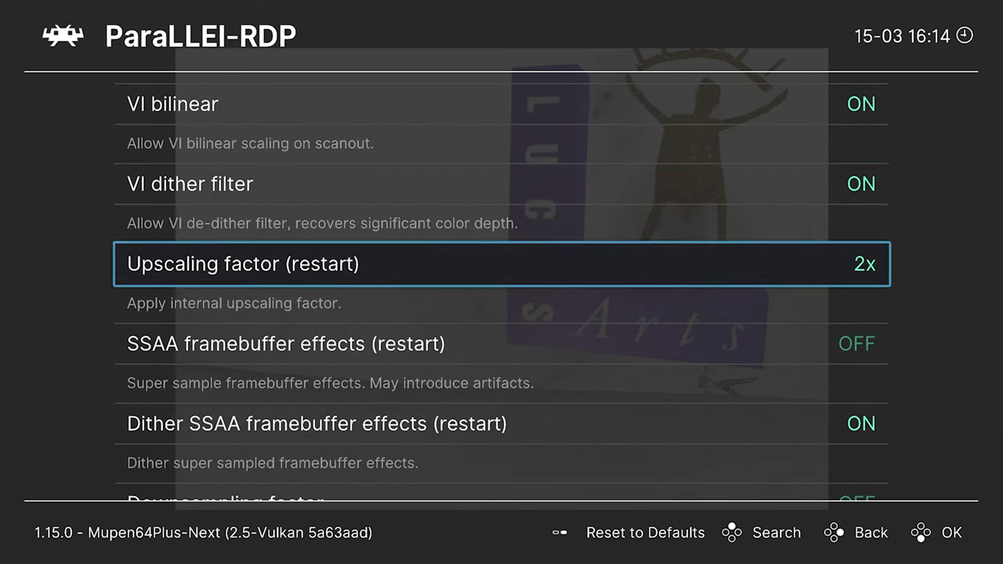
# Leave the core options and close the Star Wars Episode I - Battle for Naboo content
pyautogui.press('BackSpace')
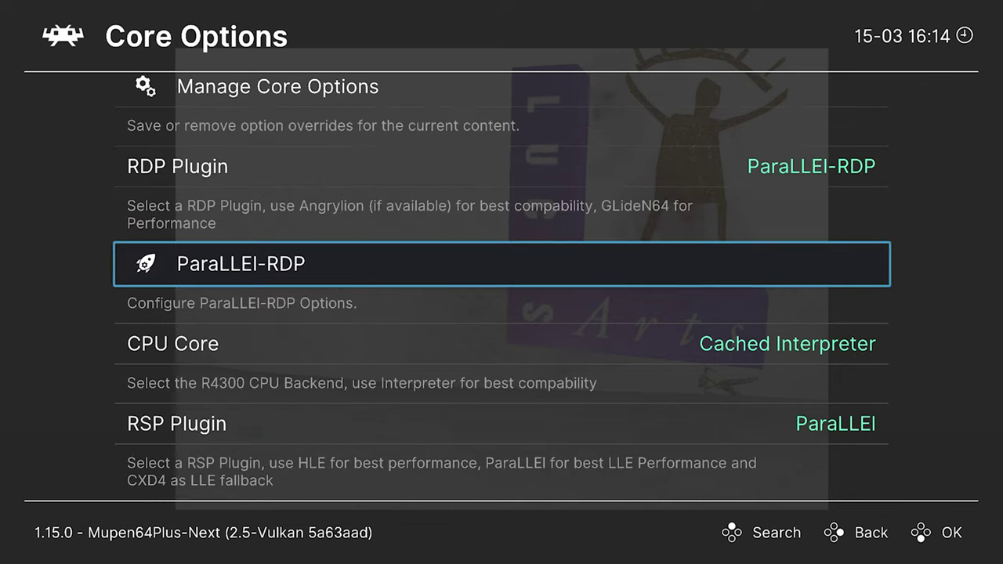
pyautogui.press('Up')
pyautogui.press('Up')
pyautogui.press('BackSpace')
pyautogui.press('Up')
pyautogui.press('Up')
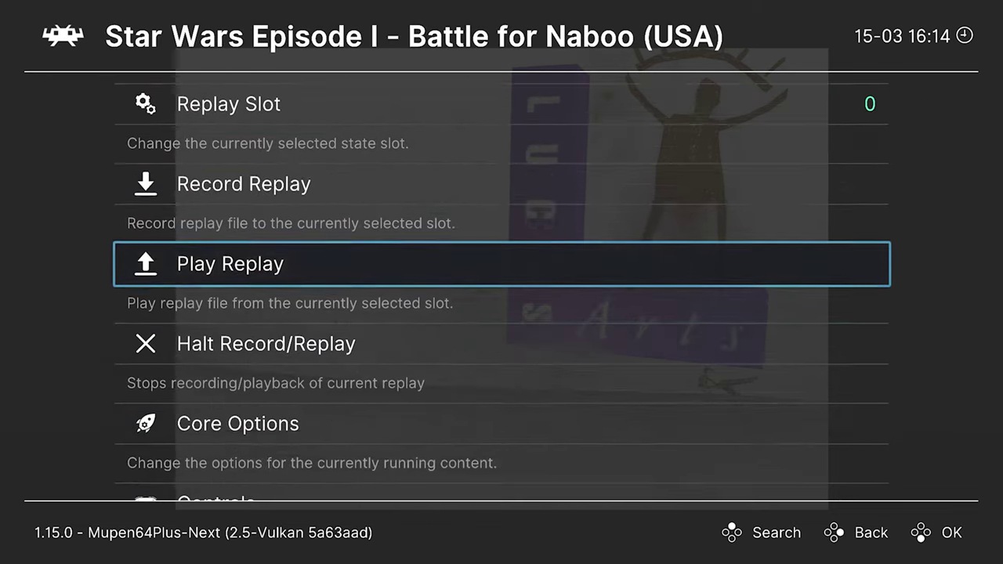
pyautogui.press('Up')
pyautogui.press('Up')
pyautogui.press('Up')
pyautogui.press('Up')
pyautogui.press('Up')
pyautogui.press('Up')
pyautogui.press('Up')
pyautogui.press('Return')
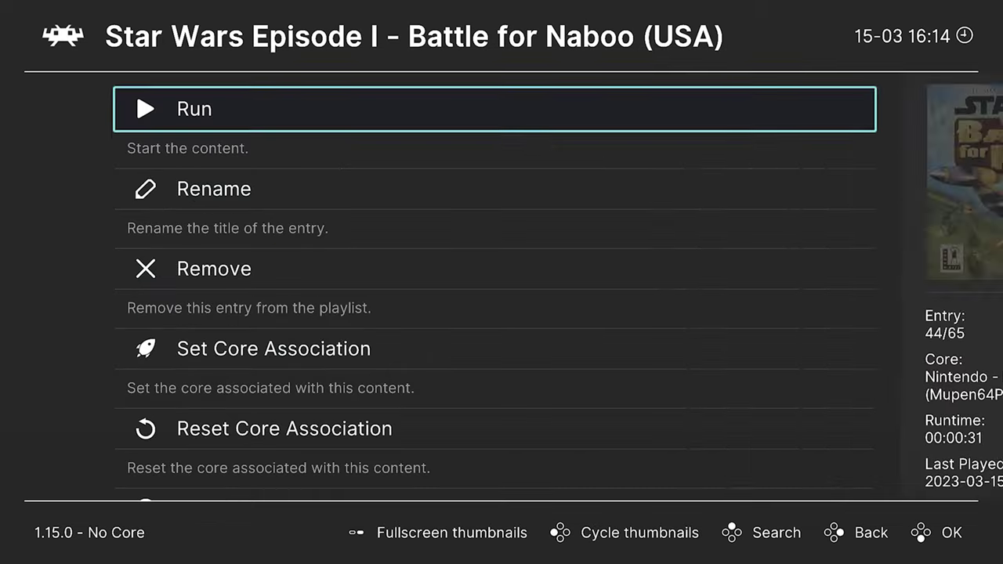
# Run Star Wars Episode I - Battle for Naboo (USA) again from the History list
pyautogui.press('Escape')
pyautogui.press('Escape')
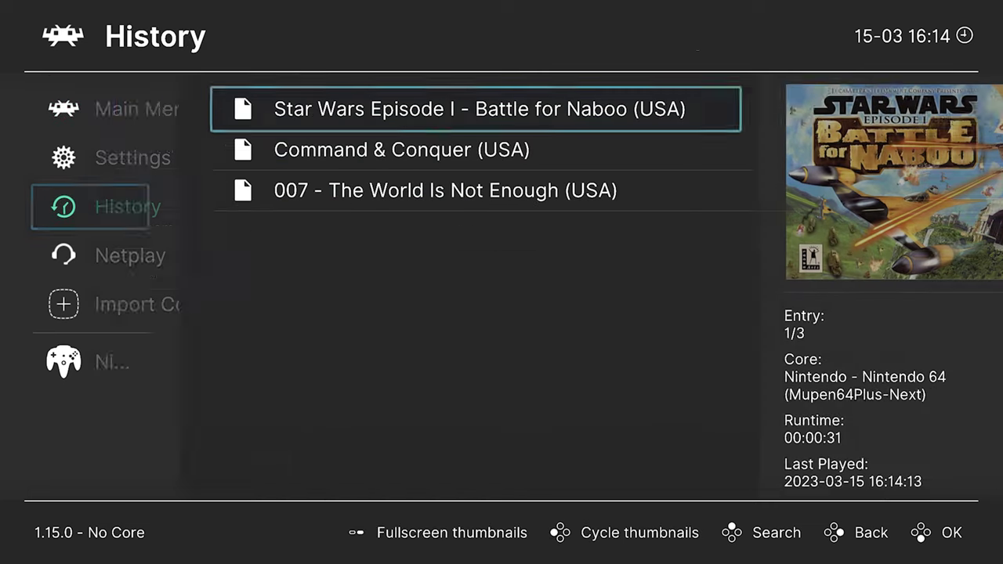
pyautogui.press('Return')
pyautogui.press('Return')
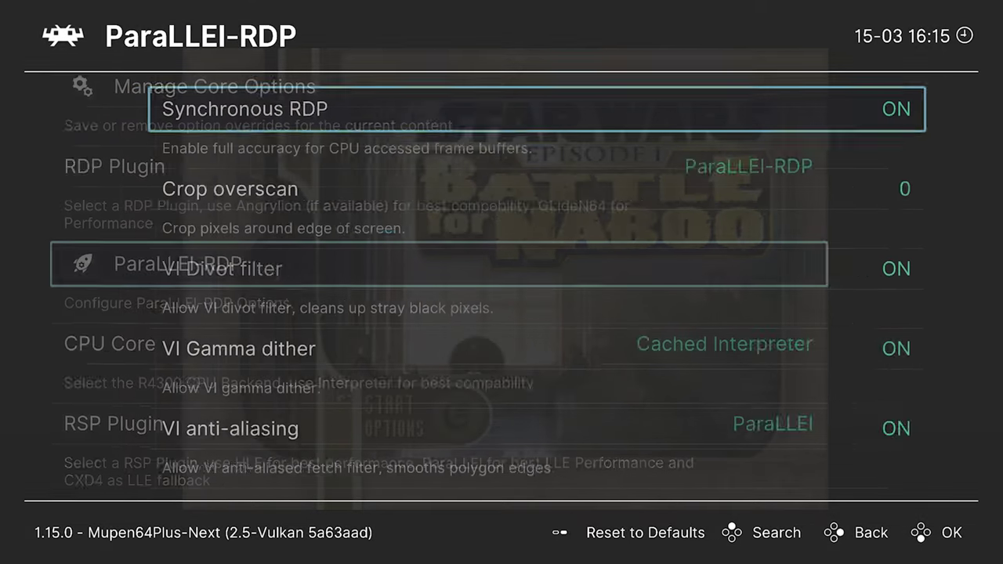
# Review the ParaLLEl-RDP options from the VI filters through the upscaling factor and SSAA framebuffer effects
pyautogui.press('Down')
pyautogui.press('Down')
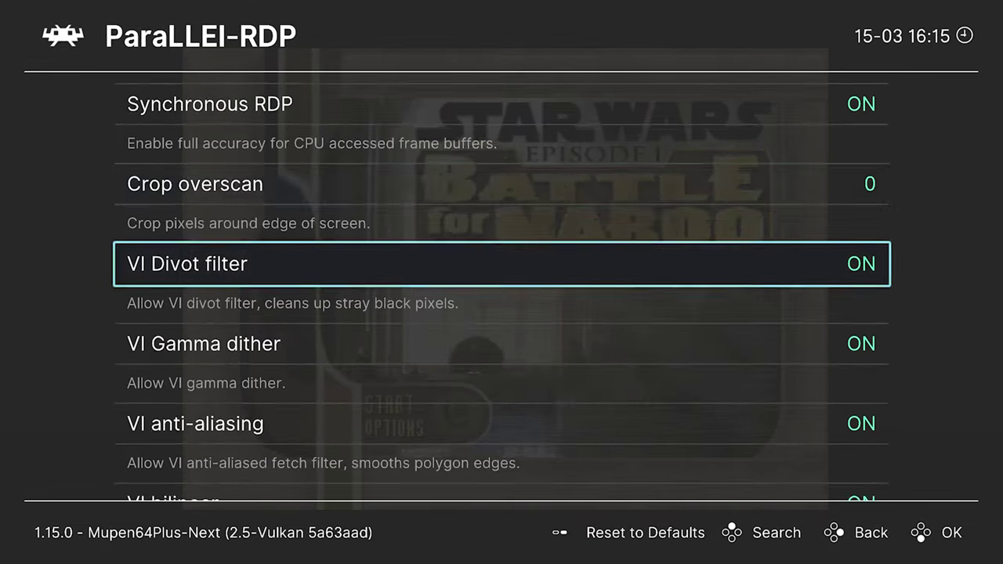
pyautogui.press('Down')
pyautogui.press('Down')
pyautogui.press('Down')
pyautogui.press('Down')
pyautogui.press('Down')
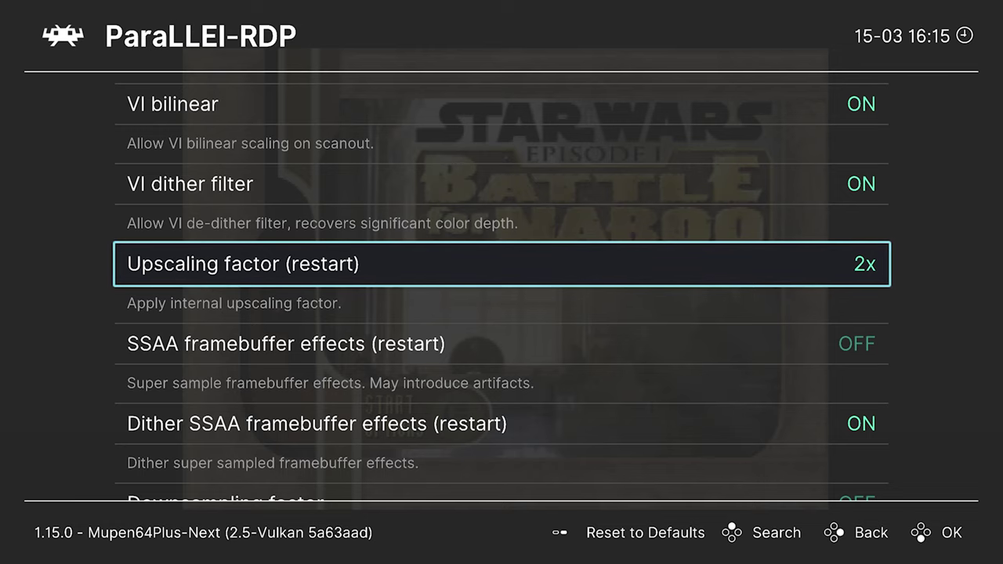
pyautogui.press('Down')
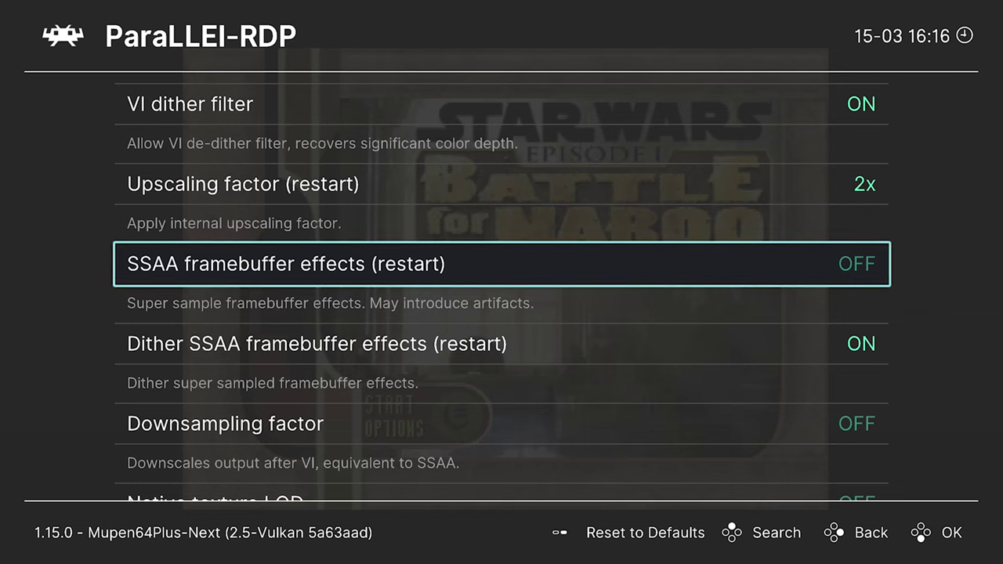
pyautogui.press('Down')
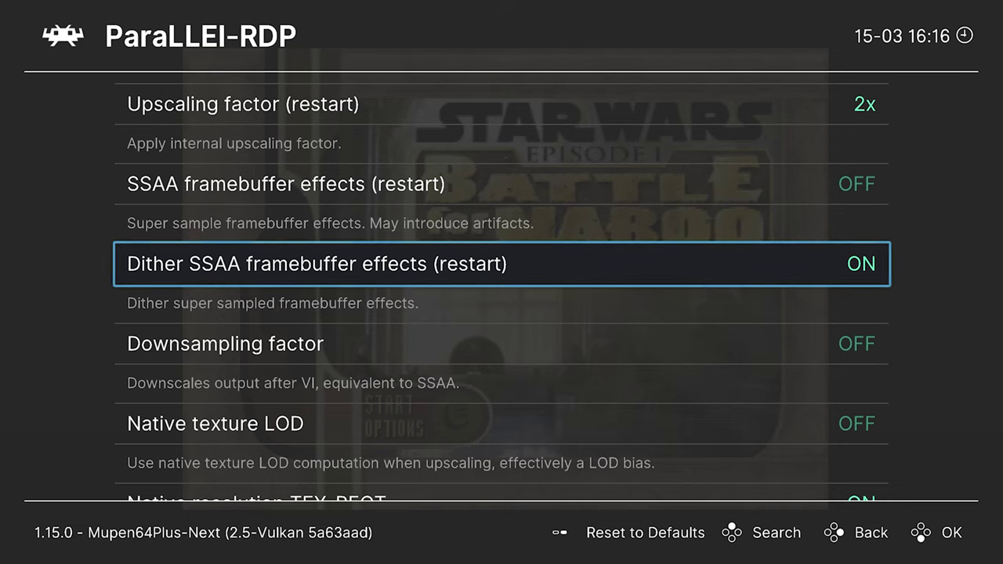
# Set the downsampling factor to 1/2 and view the result on the Battle for Naboo title screen
pyautogui.press('Down')
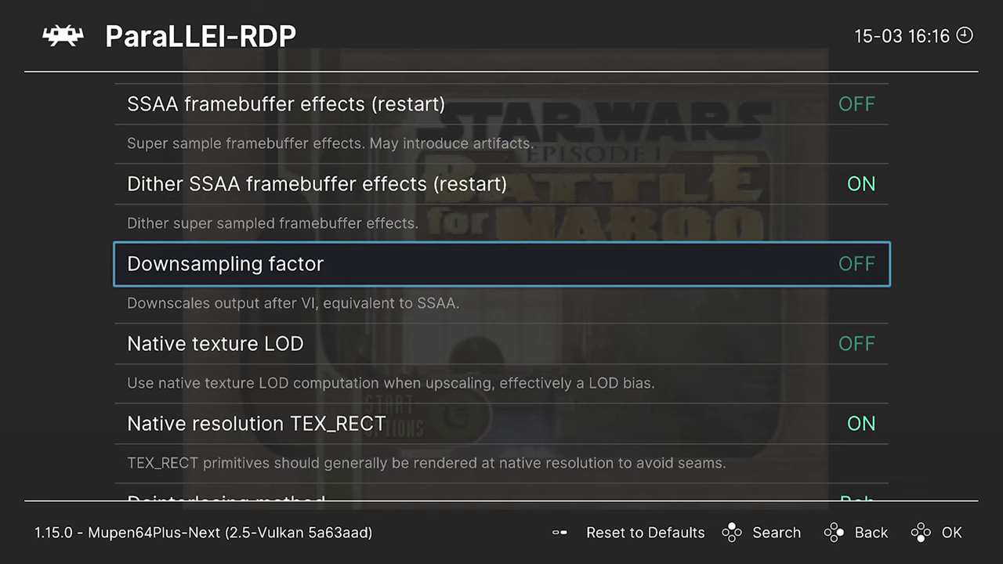
pyautogui.press('Return')
pyautogui.press('Down')
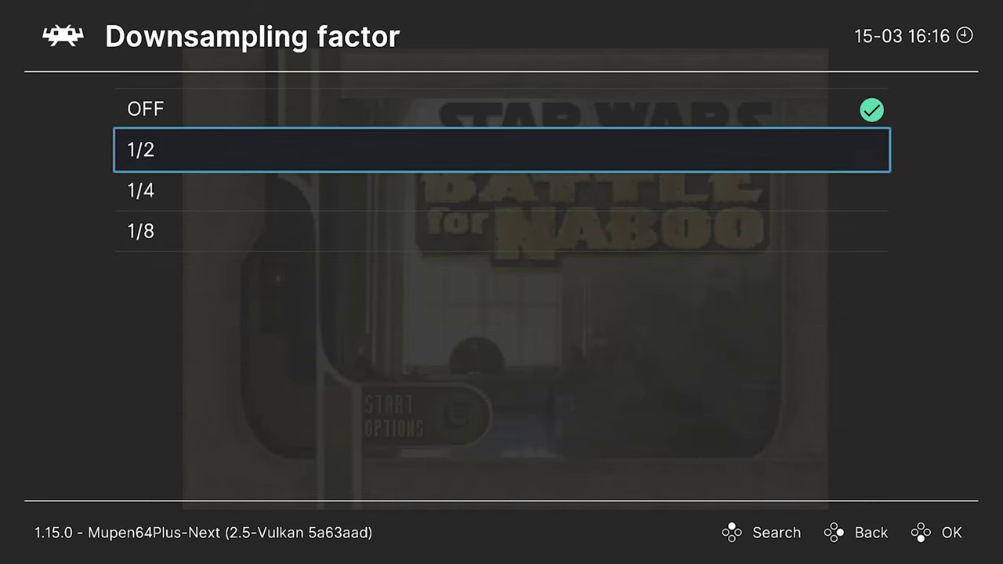
pyautogui.press('Return')
pyautogui.press('F1')
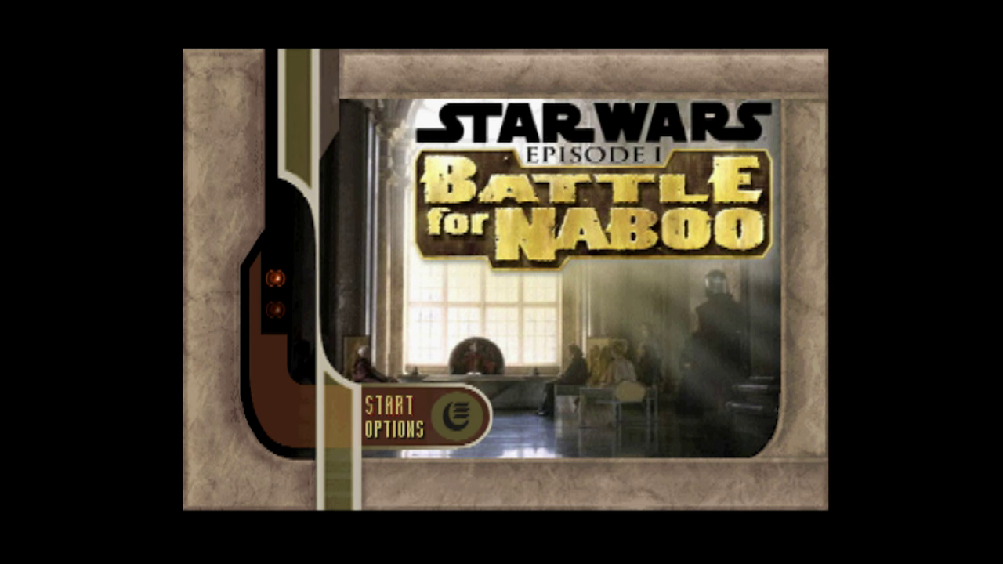
# Set the downsampling factor to 1/8 and return to the game to compare the image
pyautogui.press('F1')
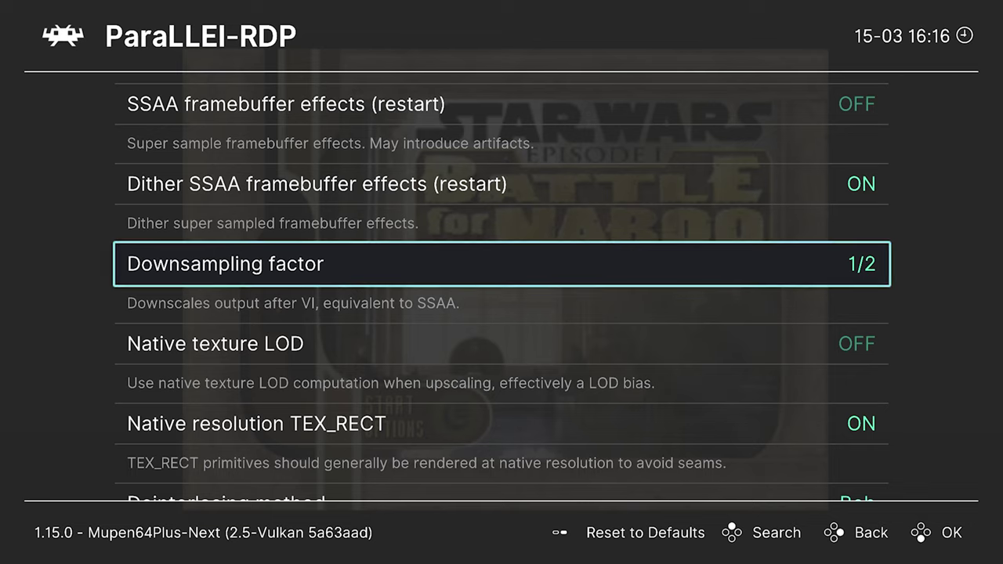
pyautogui.press('Return')
pyautogui.press('Down')
pyautogui.press('Down')
pyautogui.press('Return')
pyautogui.press('F1')
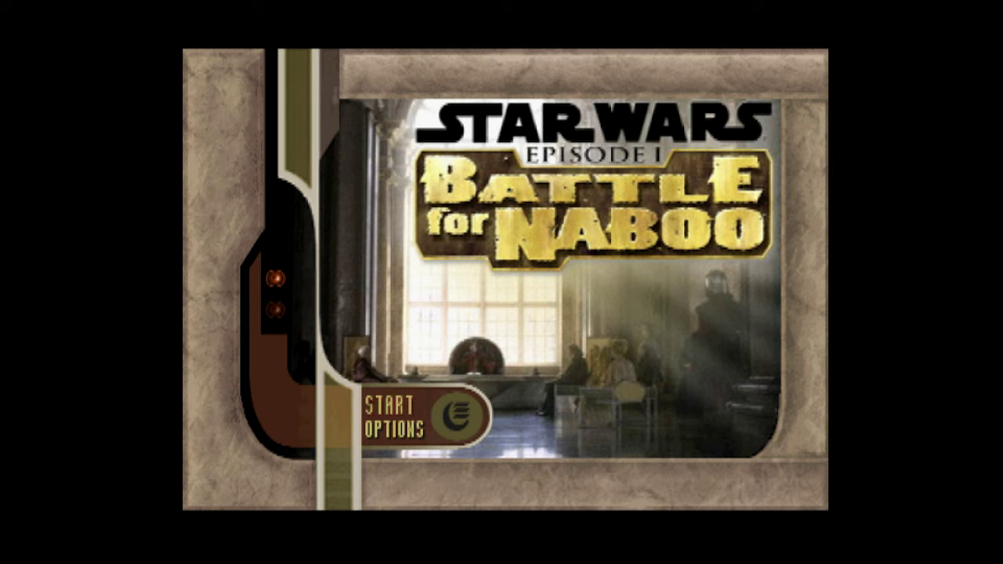
# Lower the downsampling strength to 1/4 and check the title screen again
pyautogui.press('F1')
pyautogui.press('Return')
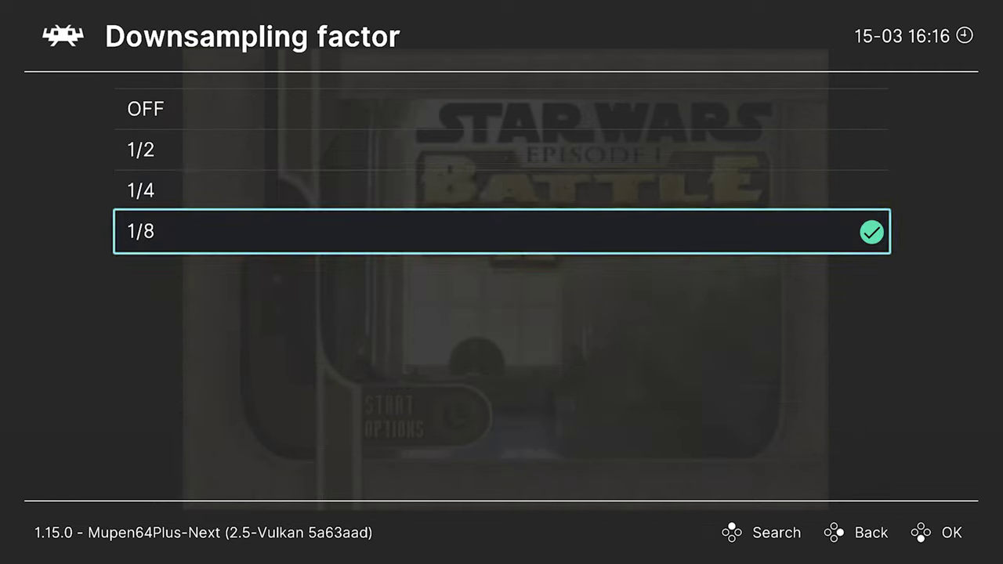
pyautogui.press('Up')
pyautogui.press('Return')
pyautogui.press('F1')
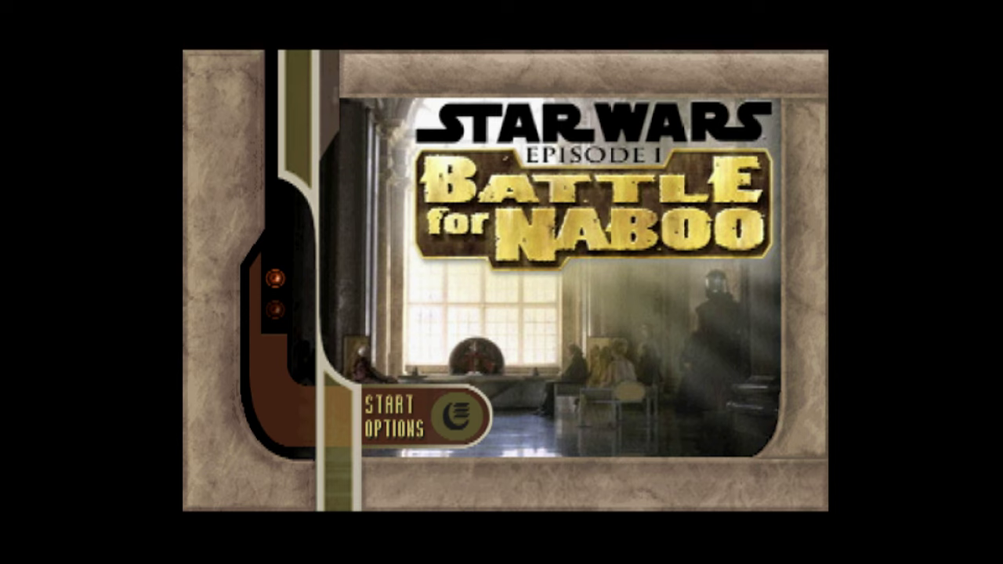
# Set the downsampling factor to OFF in the ParaLLEl-RDP options
pyautogui.press('F1')
pyautogui.press('Return')
pyautogui.press('Up')
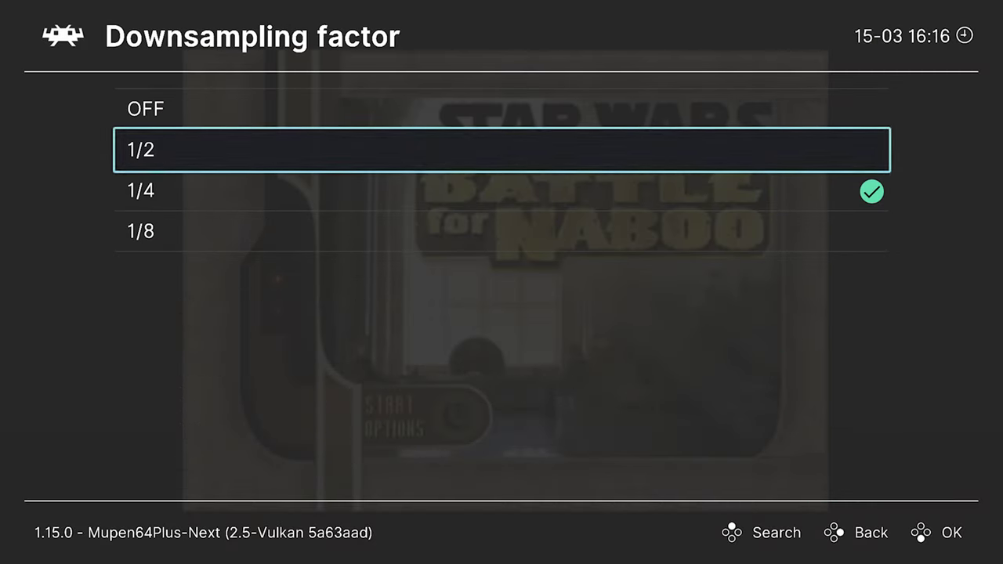
pyautogui.press('Up')
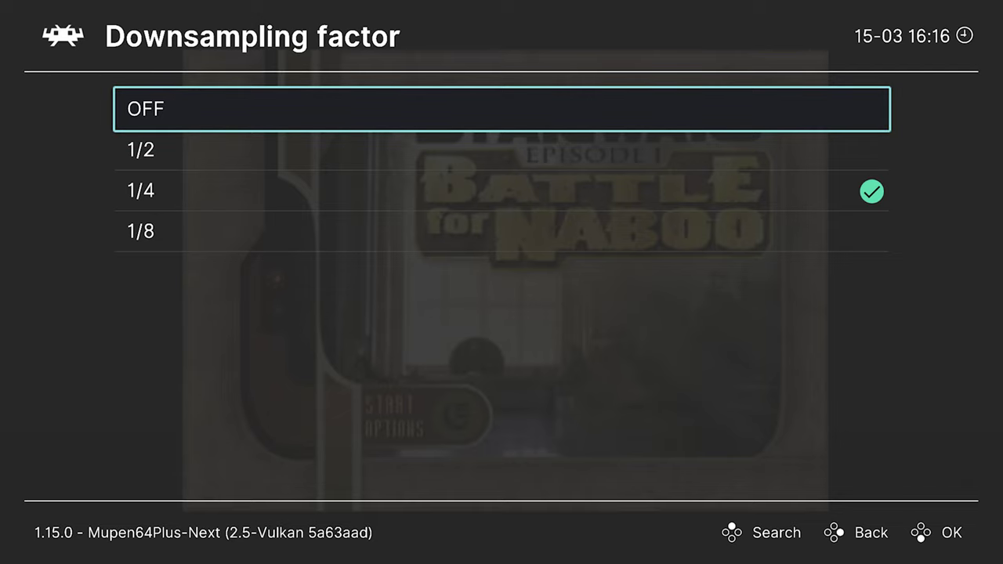
pyautogui.press('Down')
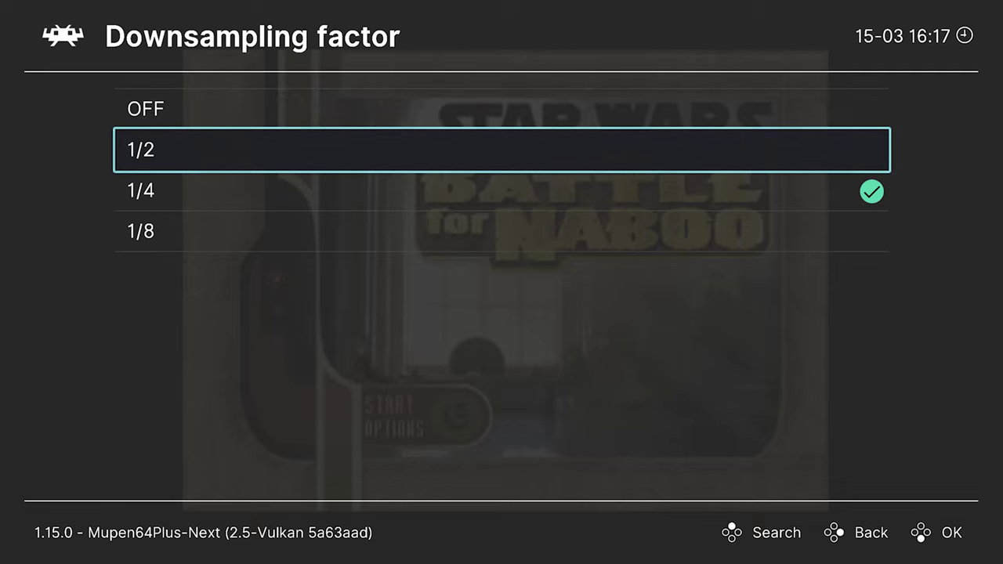
pyautogui.press('Up')
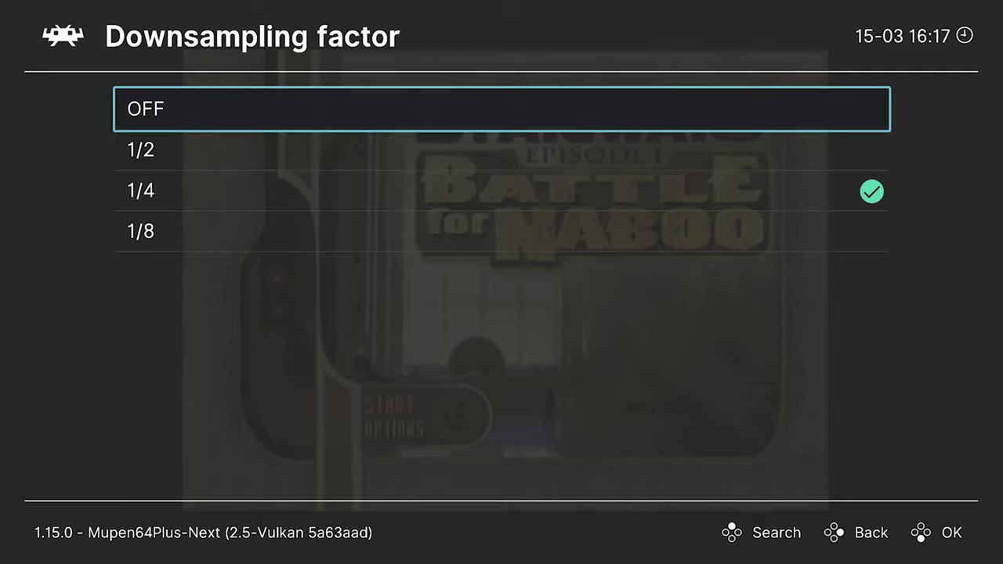
pyautogui.press('Return')
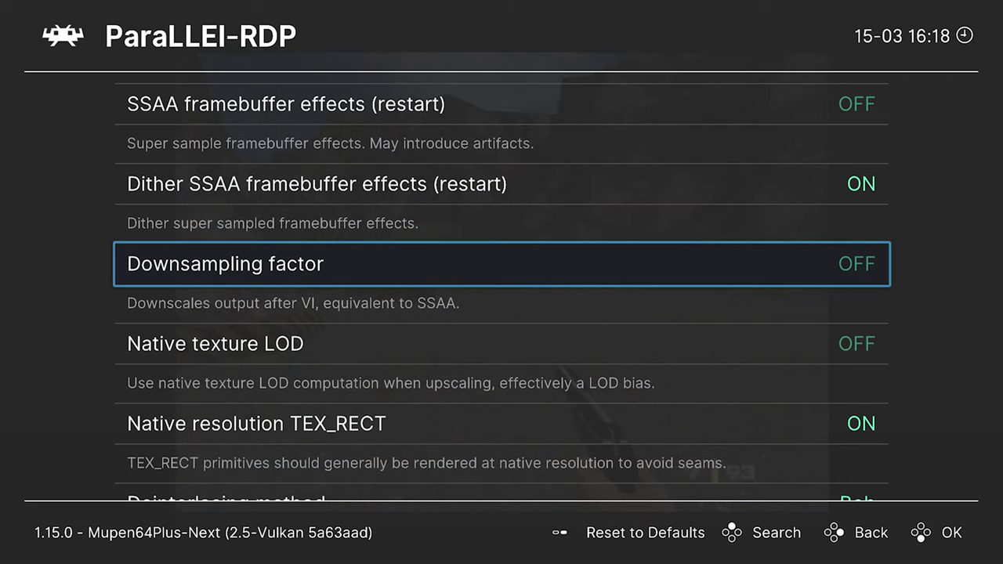
# View the shooter's road scene with Native texture LOD off, and turn the option on to compare
pyautogui.press('Down')
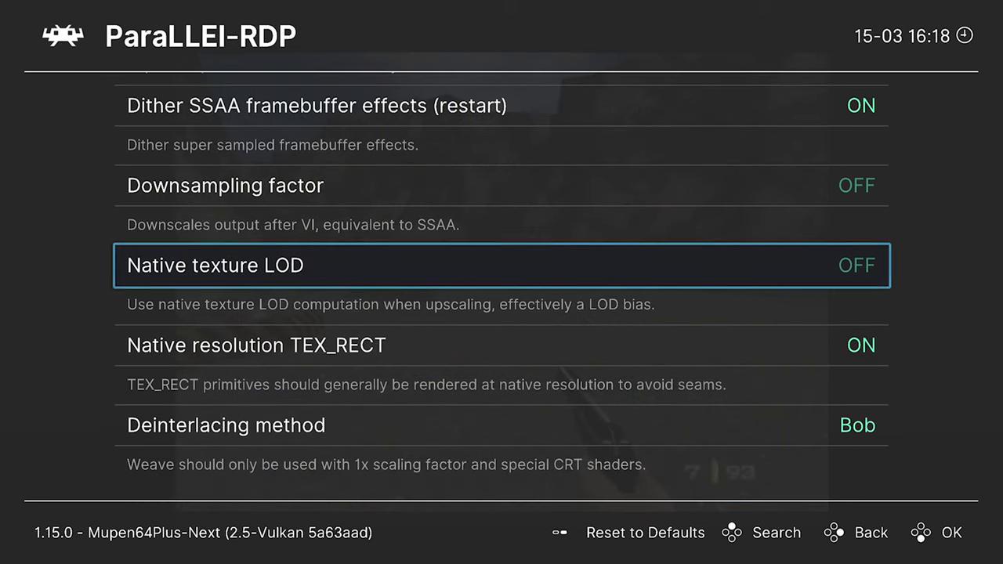
pyautogui.press('F1')
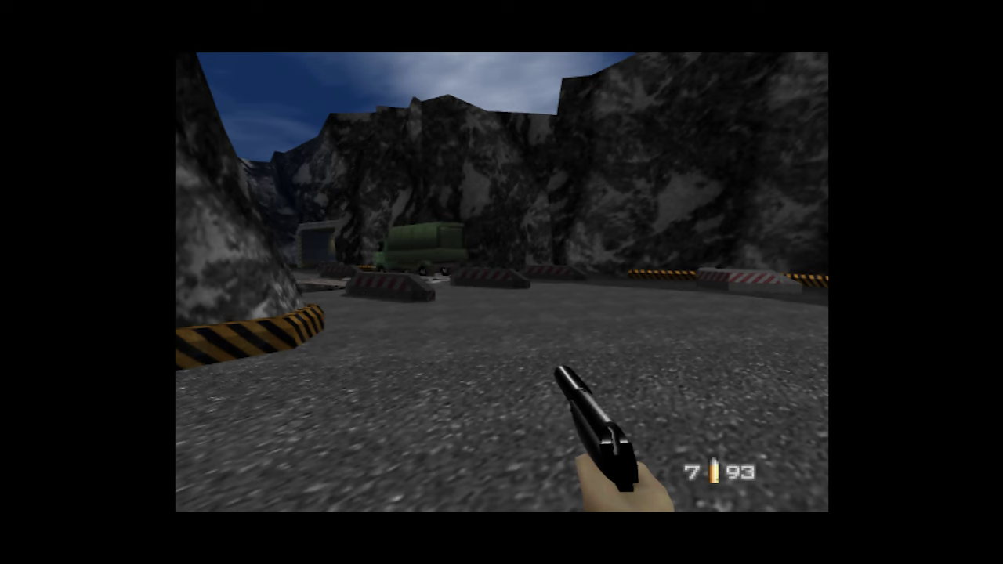
pyautogui.press('F1')
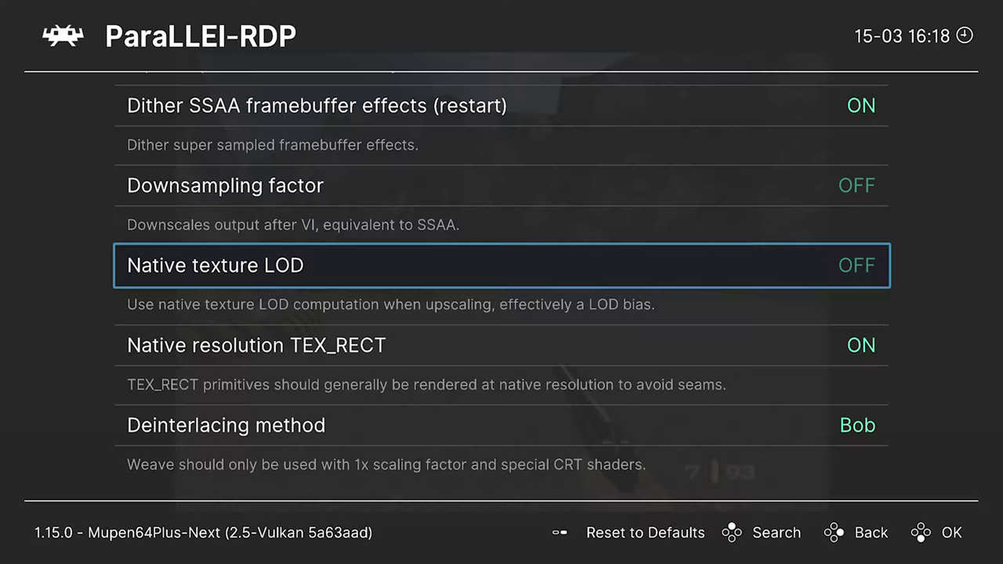
pyautogui.press('Right')
pyautogui.press('F1')
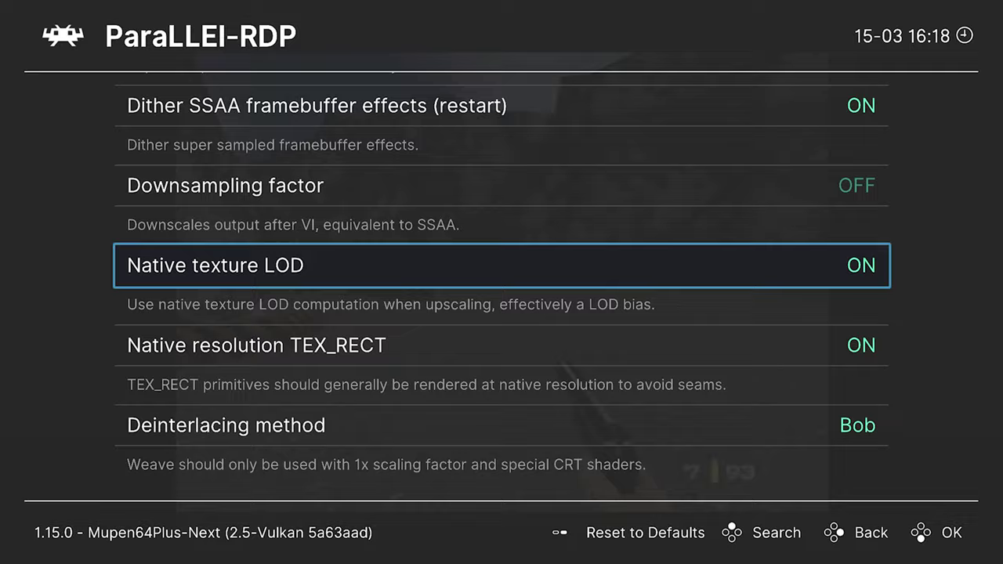
# Switch Native texture LOD off, on and off again, checking the game image between changes
pyautogui.press('Right')
pyautogui.press('F1')
pyautogui.press('F1')
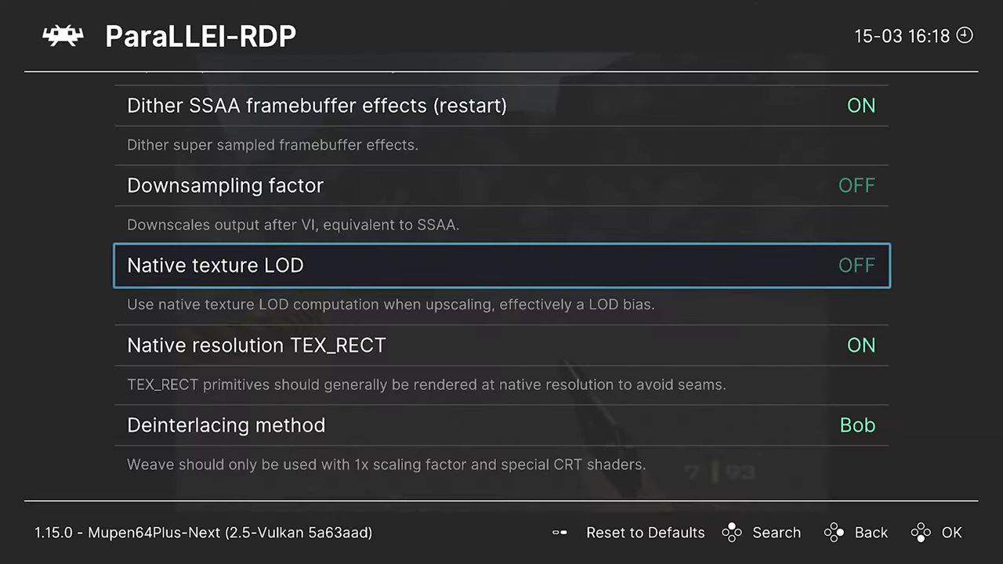
pyautogui.press('Right')
pyautogui.press('F1')
pyautogui.press('F1')
pyautogui.press('Right')
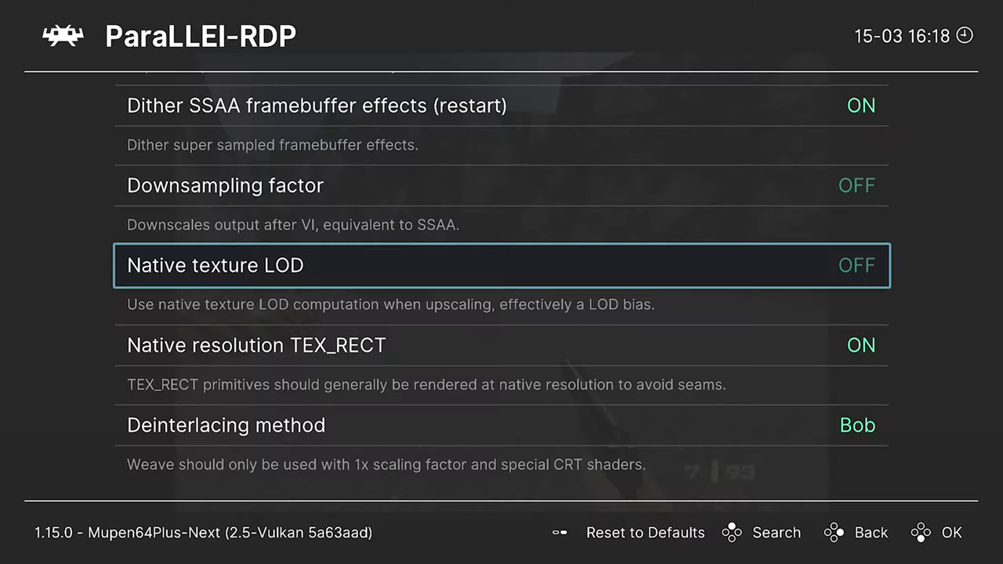
# Return to the game, fire one shot and move the aim over the road to inspect its texture
pyautogui.press('F1')
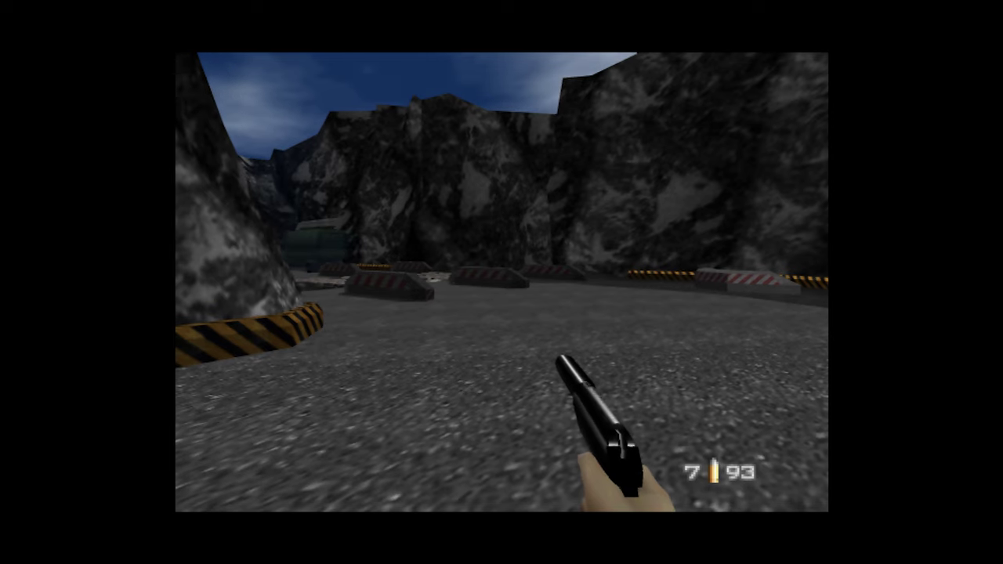
pyautogui.press('z')
pyautogui.press('w')
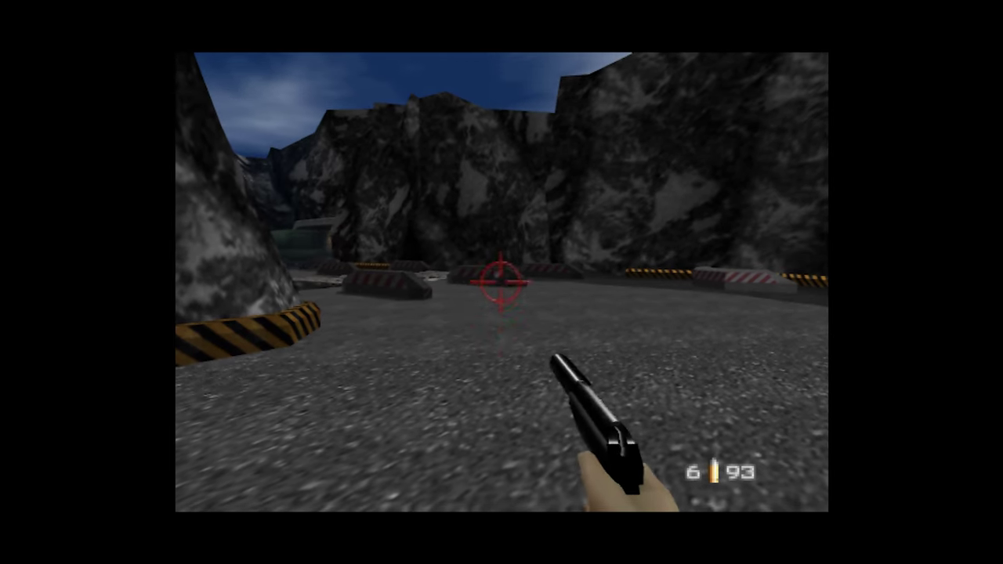
pyautogui.press('Down')
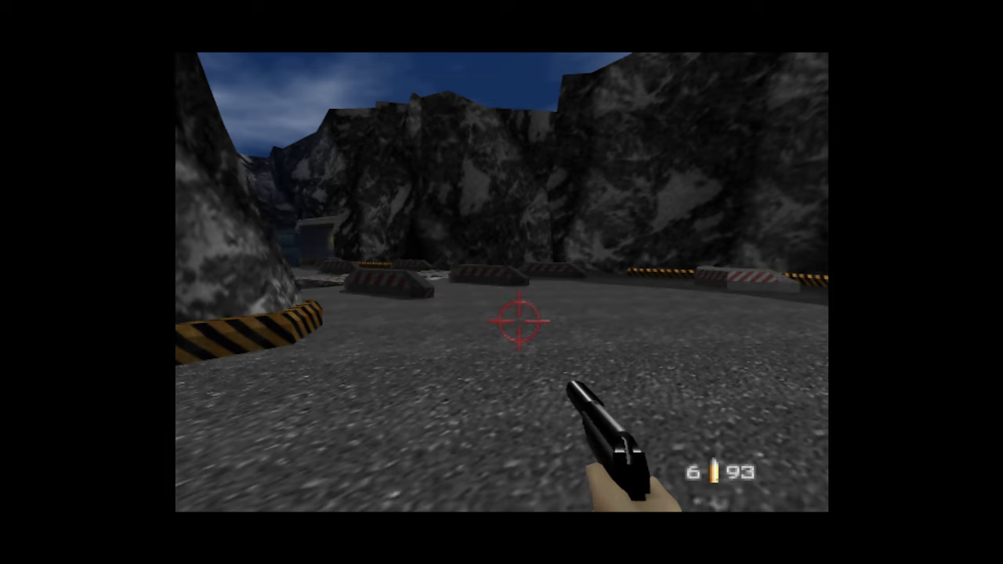
pyautogui.press('w')
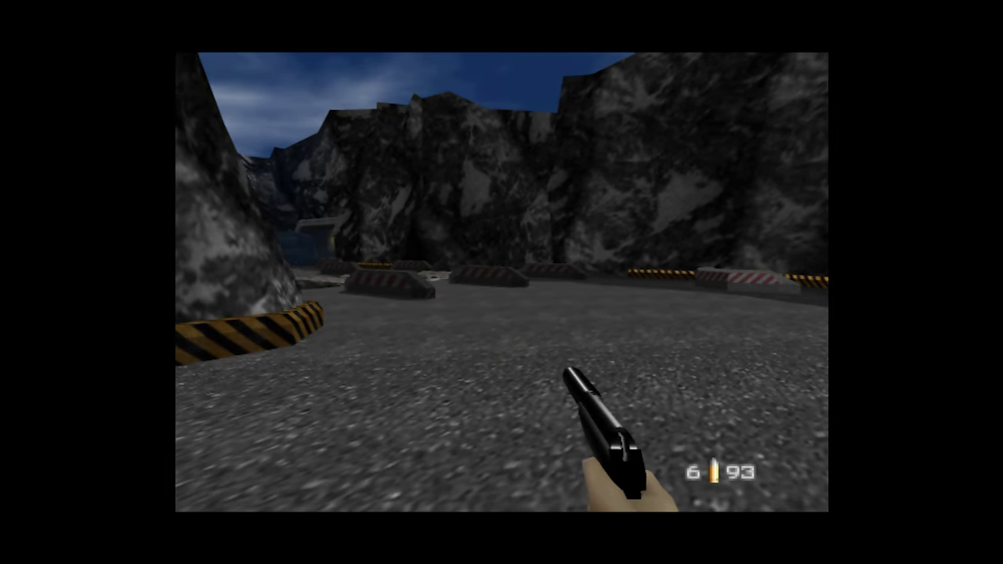
# Turn on Native texture LOD and aim around the road in the game to inspect the ground texture
pyautogui.press('F1')
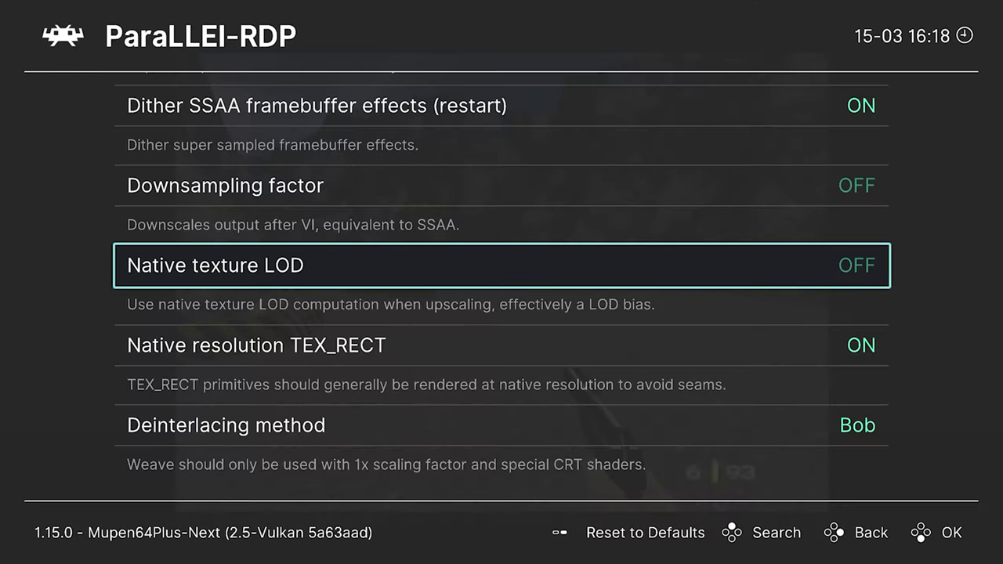
pyautogui.press('Right')
pyautogui.press('F1')
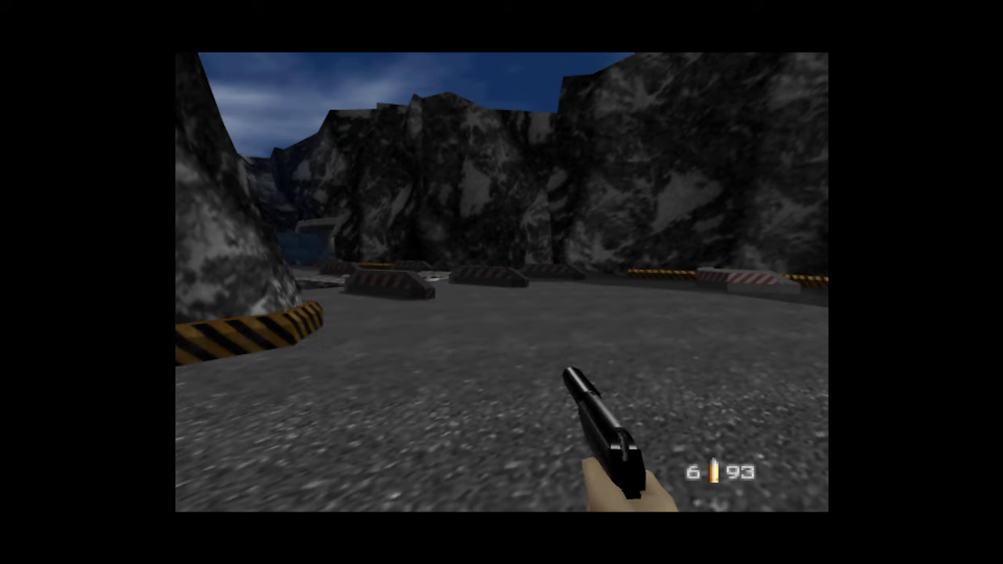
pyautogui.press('w')
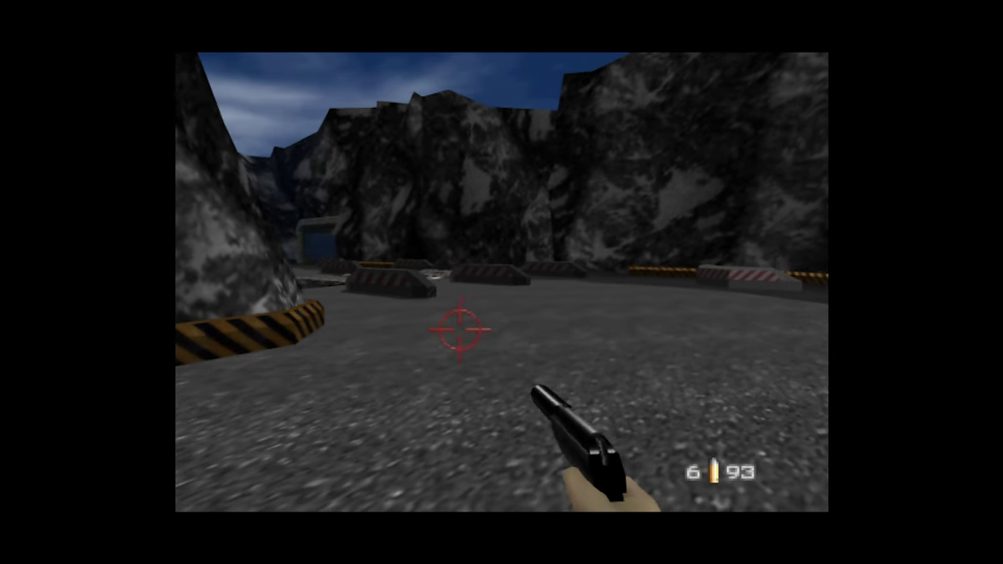
pyautogui.press('Right')
pyautogui.press('Left')
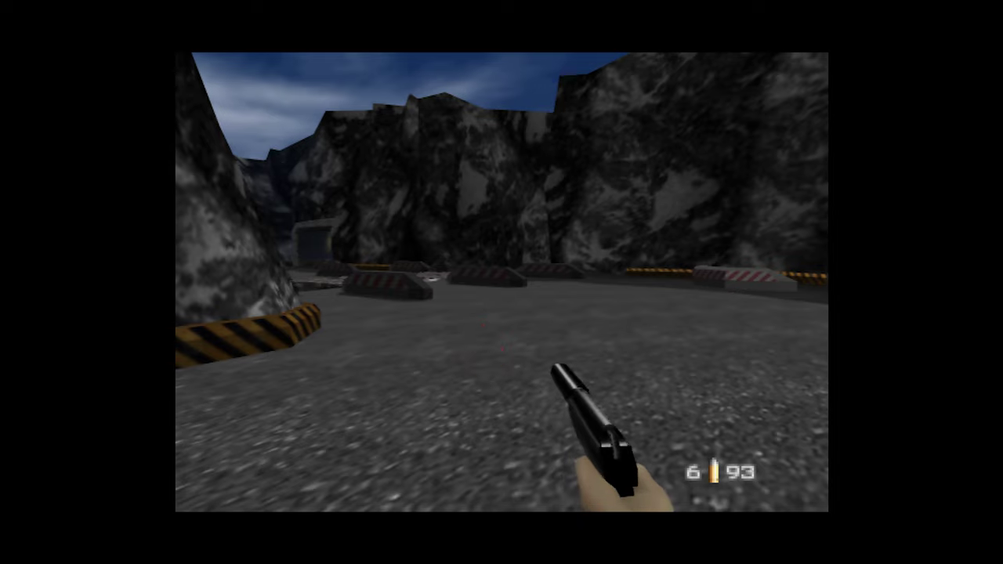
# Alternate Native texture LOD between OFF and ON, returning to the game after each change to compare the ground
pyautogui.press('F1')
pyautogui.press('Left')
pyautogui.press('F1')
pyautogui.press('F1')
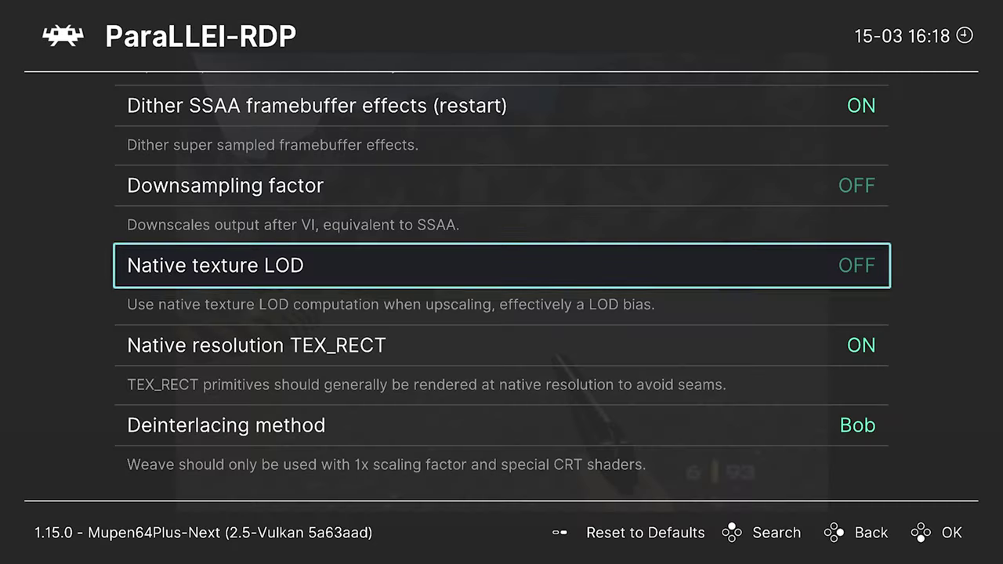
pyautogui.press('Right')
pyautogui.press('F1')
pyautogui.press('F1')
pyautogui.press('Left')
pyautogui.press('F1')
pyautogui.press('F1')
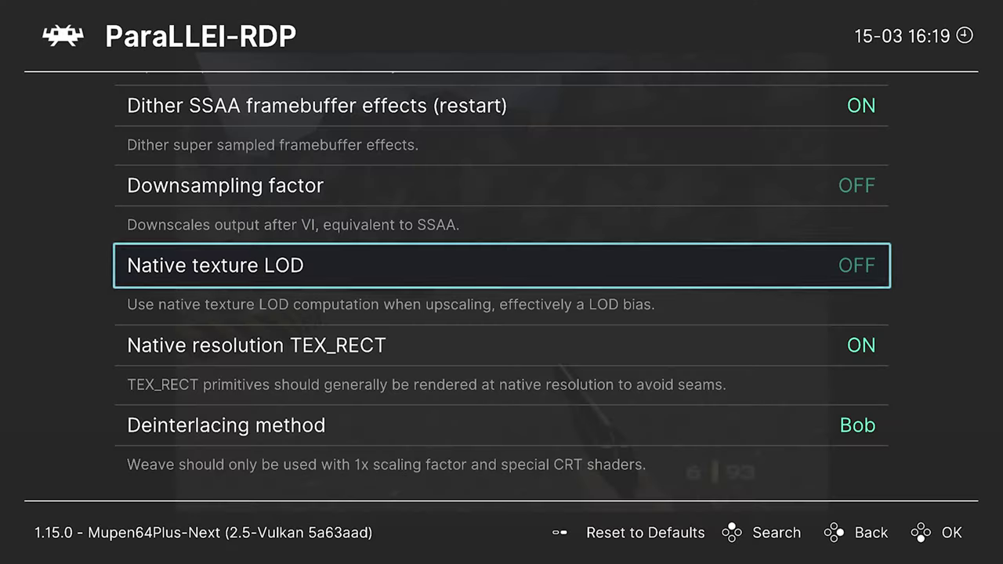
# Compare the game once more with Native texture LOD on, set it to OFF and highlight Native resolution TEX_RECT
pyautogui.press('Right')
pyautogui.press('F1')
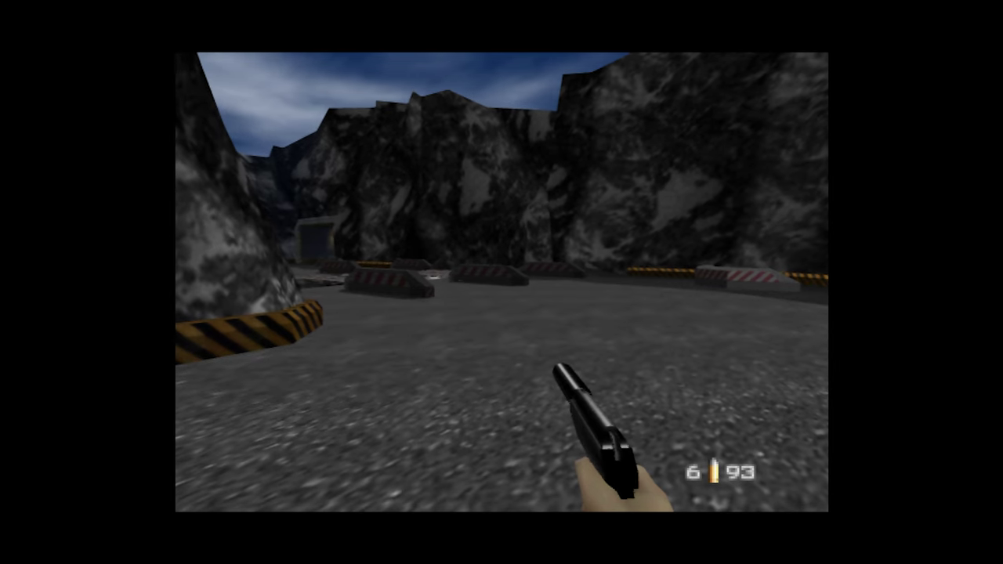
pyautogui.press('F1')
pyautogui.press('Left')
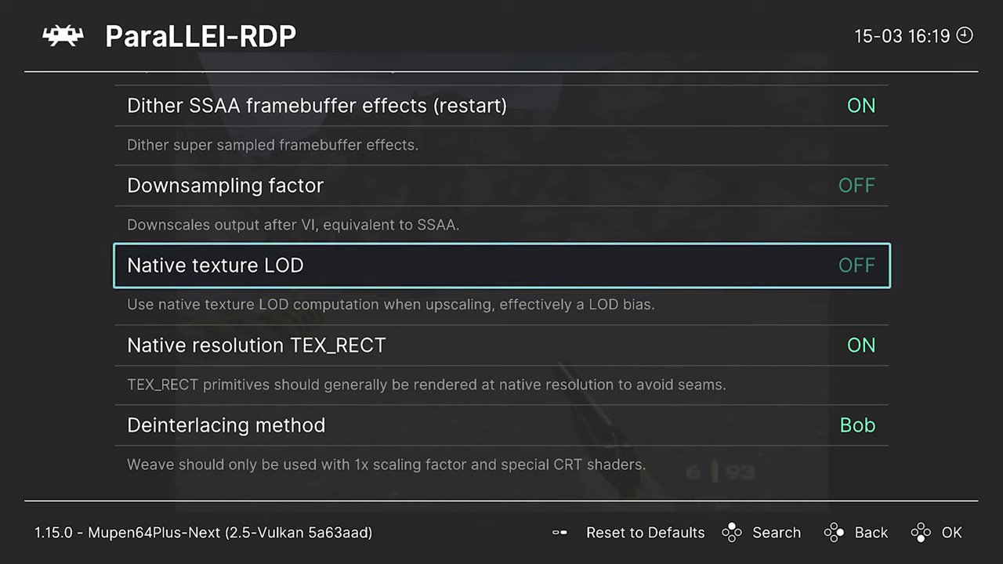
pyautogui.press('Down')
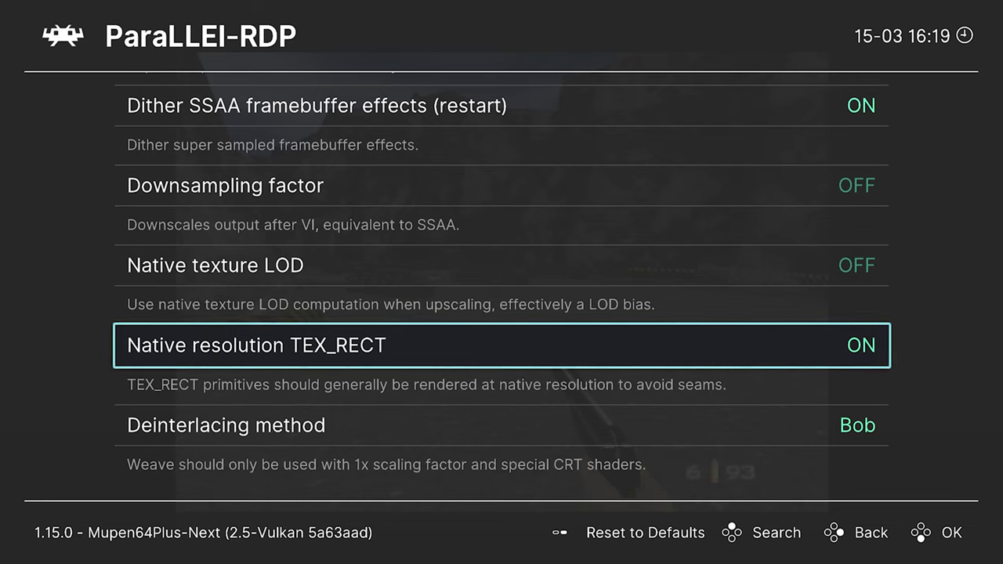
# Set the ParaLLEl-RDP deinterlacing method to Weave, return to the core options and turn Frame Duplication ON
pyautogui.press('Down')
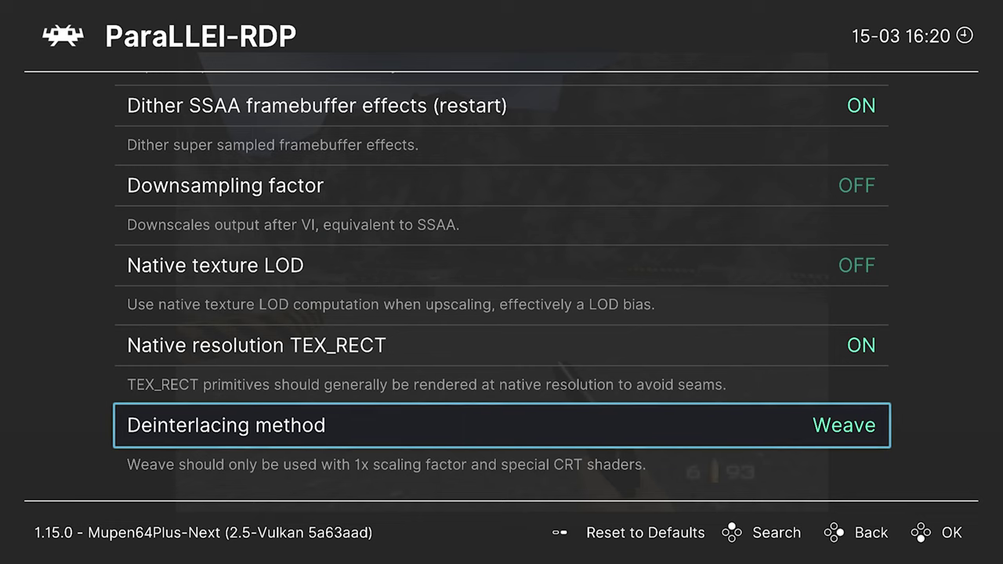
pyautogui.press('BackSpace')
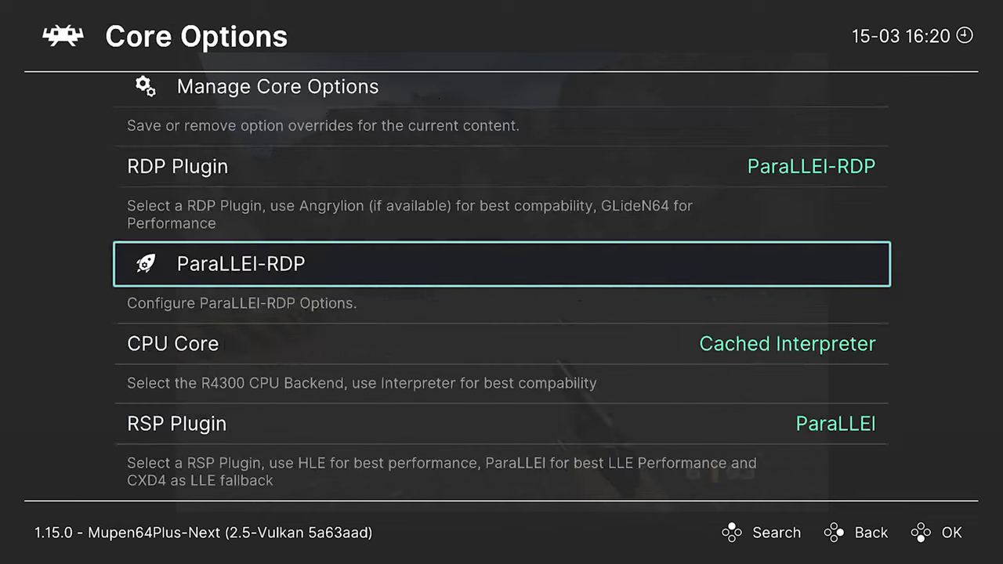
pyautogui.press('Down')
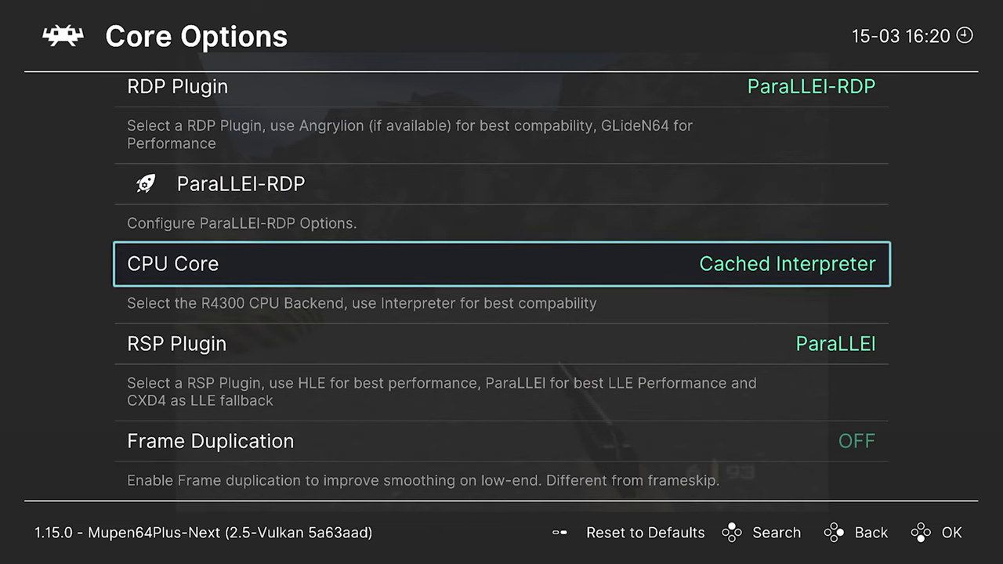
pyautogui.press('Down')
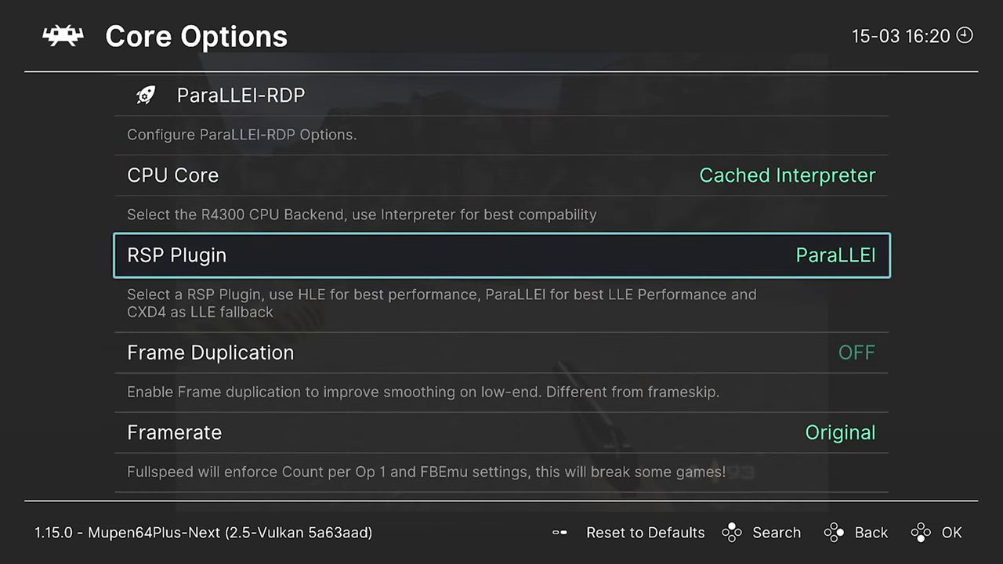
pyautogui.press('Down')
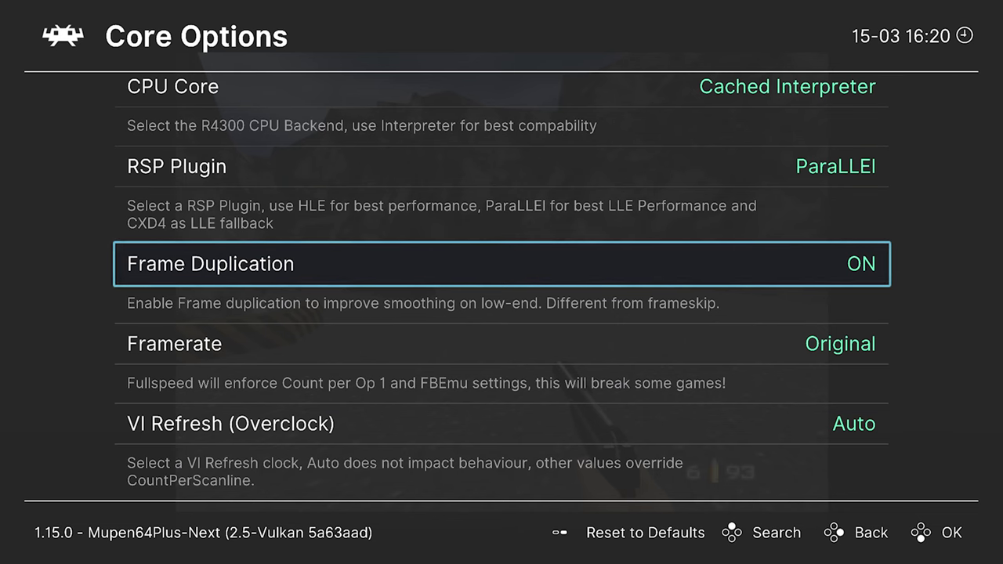
# Try Framerate at Fullspeed, turn around and play briefly in the game, and set it back to Original
pyautogui.press('Down')
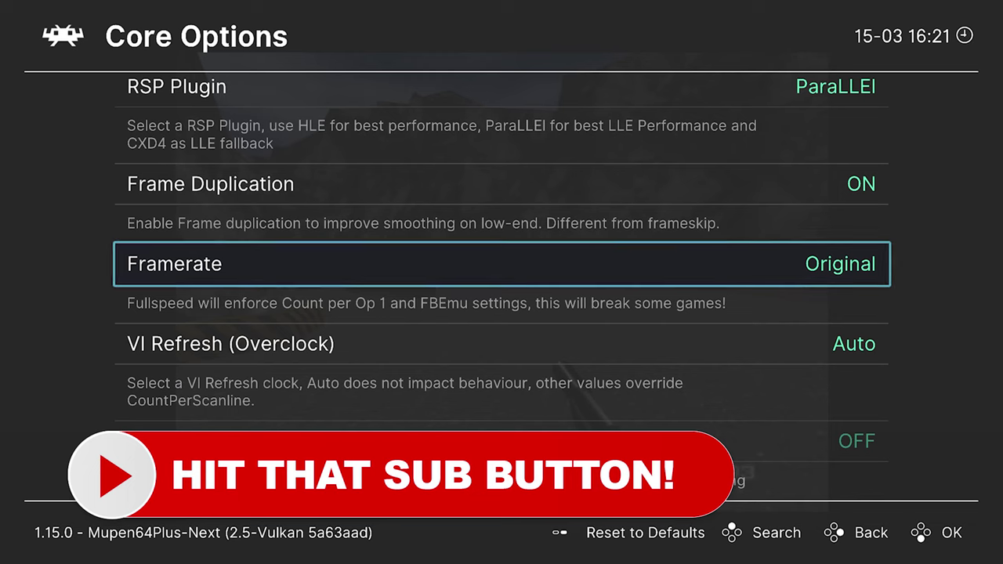
pyautogui.press('Return')
pyautogui.press('Down')
pyautogui.press('Return')
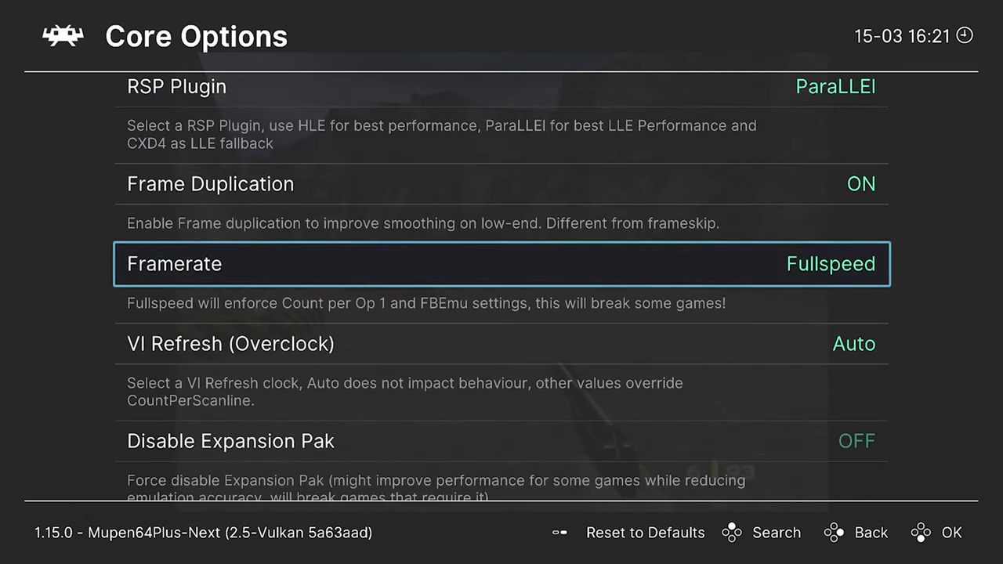
pyautogui.press('F1')
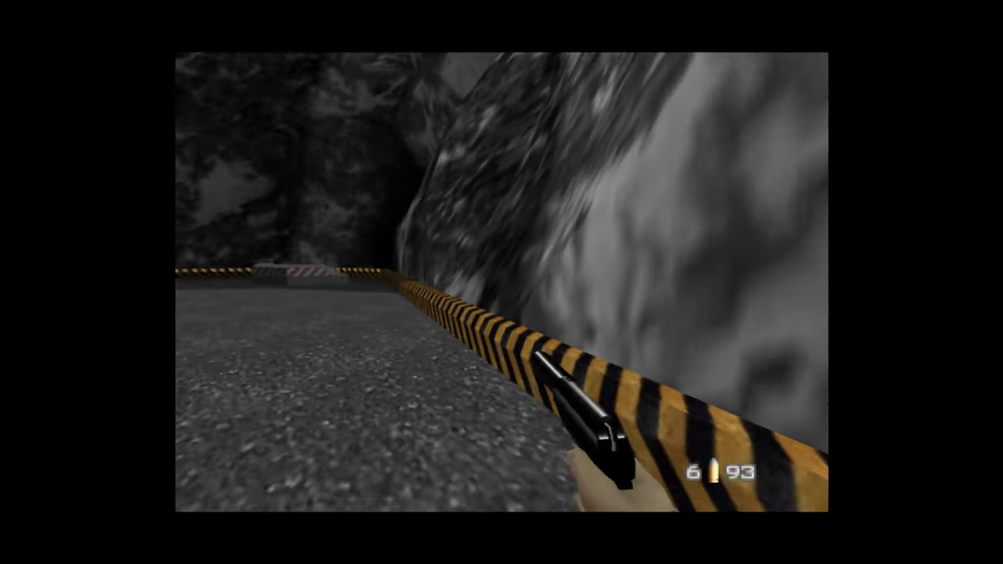
pyautogui.press('Left')
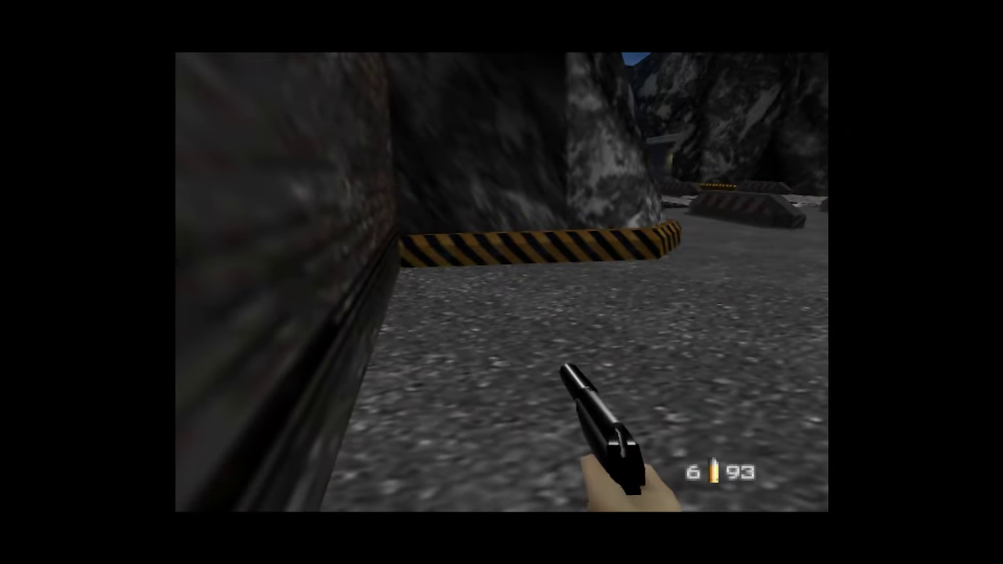
pyautogui.press('Right')
pyautogui.press('Left')
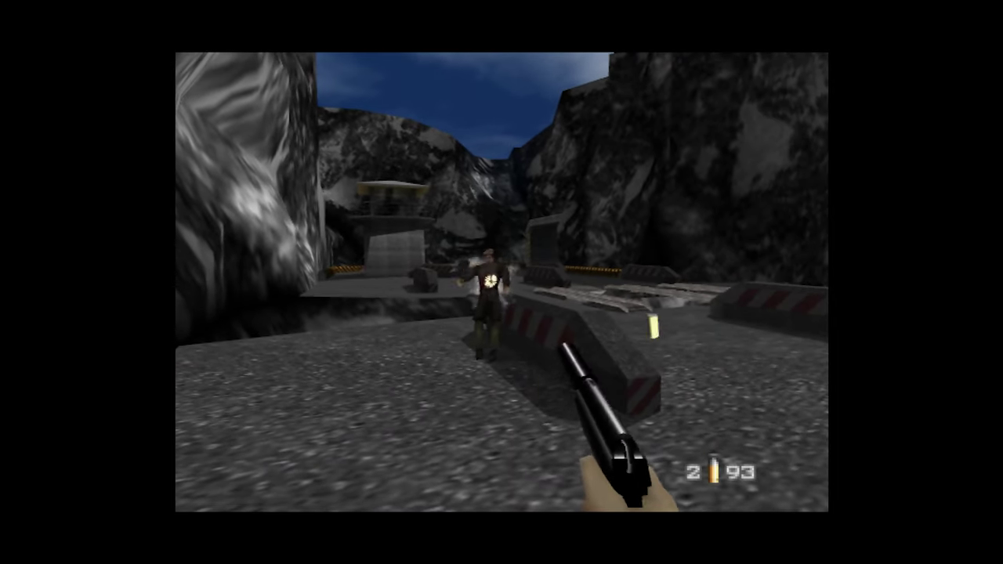
pyautogui.press('F1')
# Try VI Refresh (Overclock) at 2200, turn around in the game to test it, and restore Auto
pyautogui.press('Down')
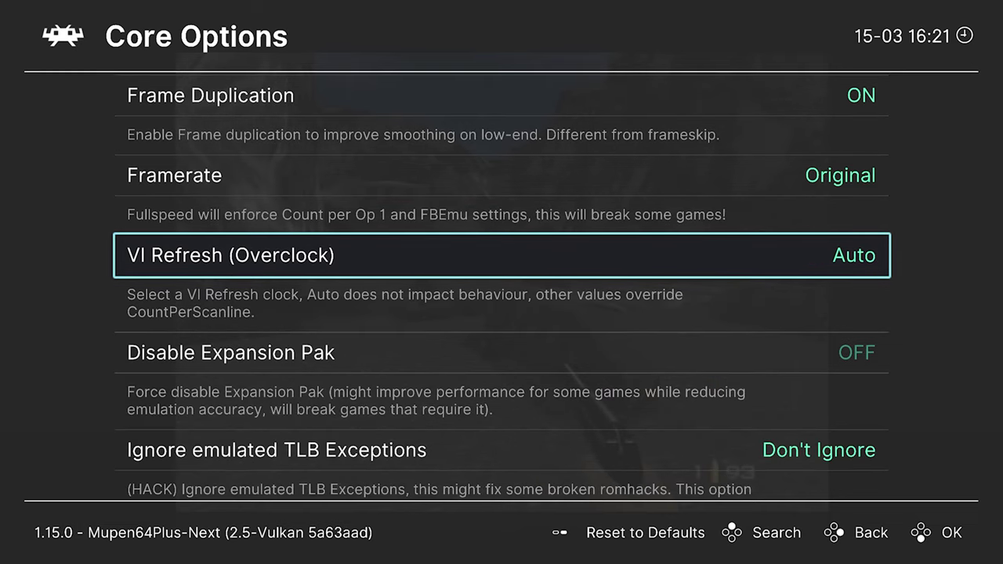
pyautogui.press('Return')
pyautogui.press('Down')
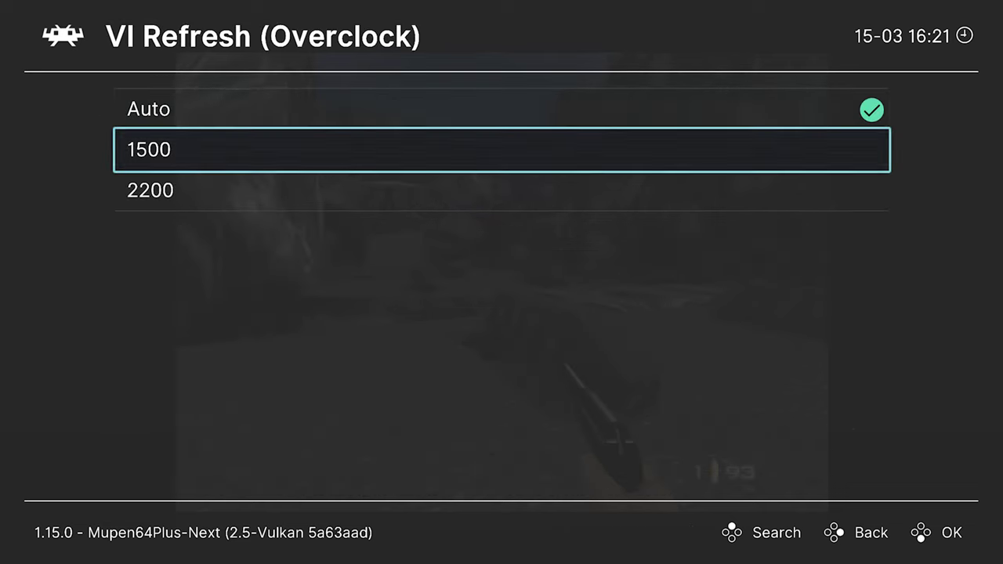
pyautogui.press('Down')
pyautogui.press('Return')
pyautogui.press('F1')
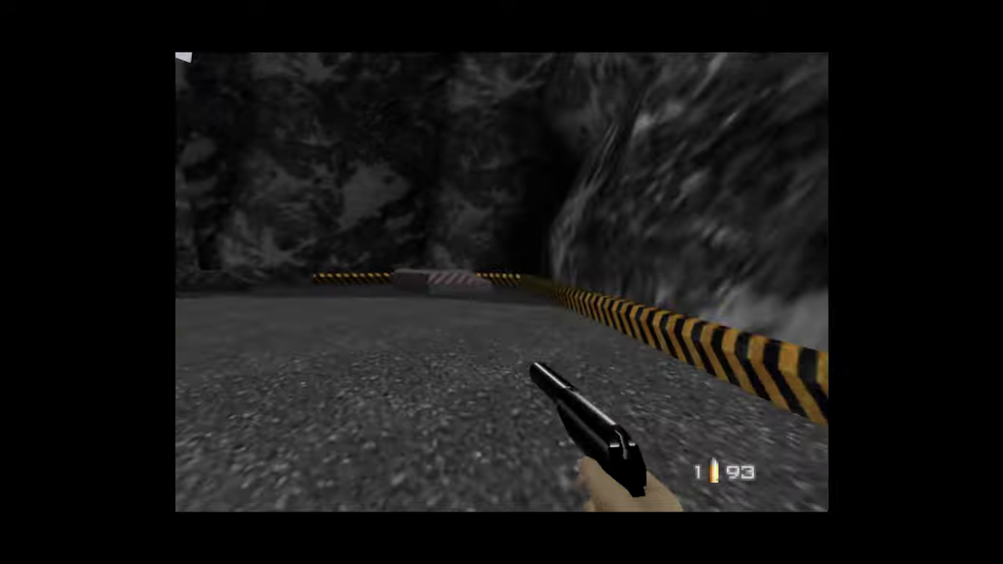
pyautogui.press('Right')
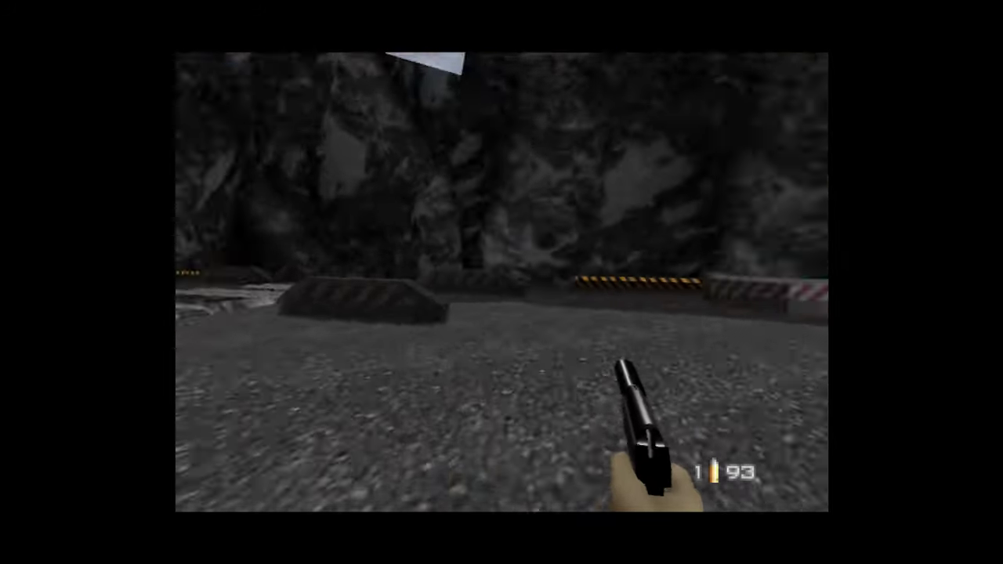
pyautogui.press('Right')
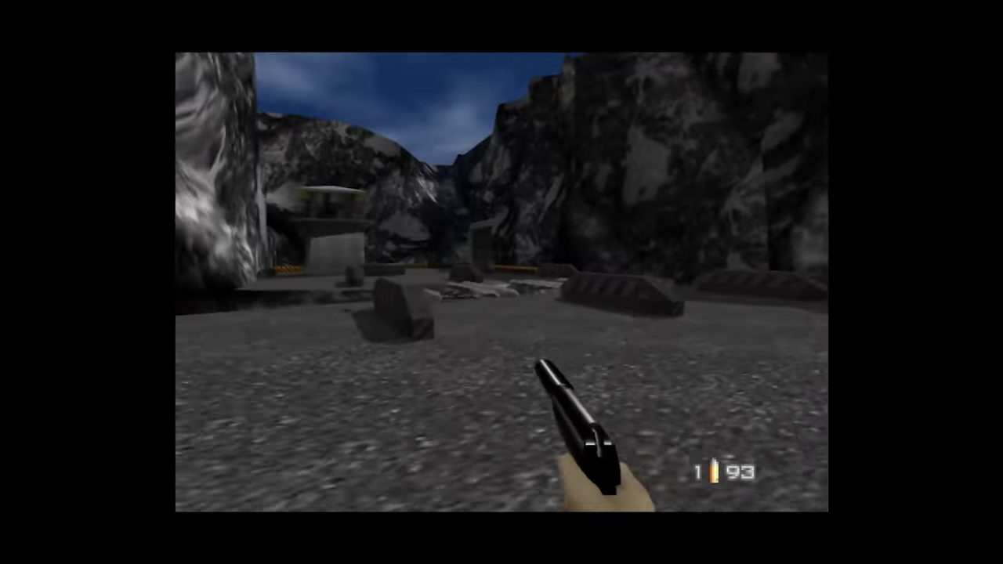
pyautogui.press('F1')
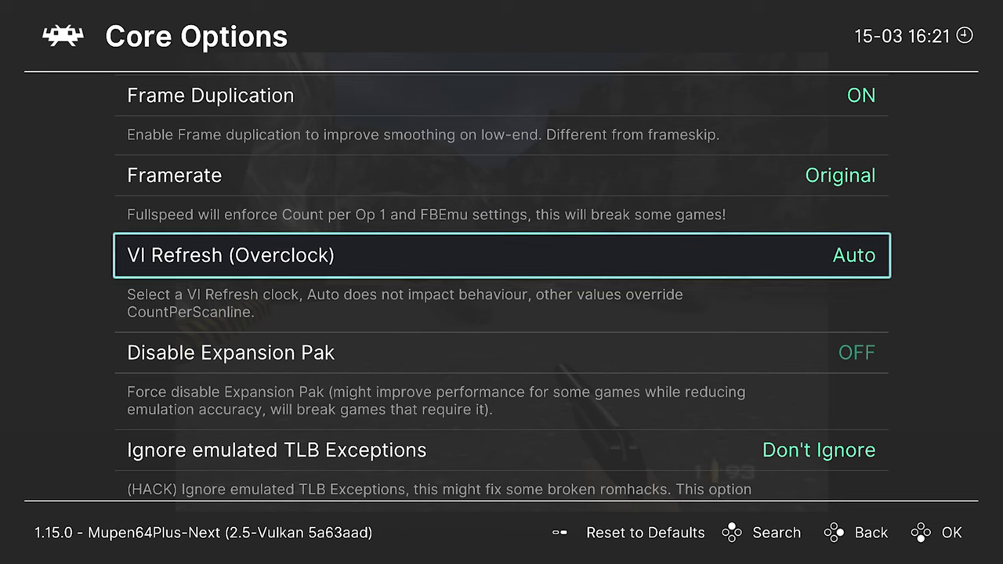
# Turn Disable Expansion Pak ON, look through the Ignore emulated TLB Exceptions choices and keep Don't Ignore
pyautogui.press('Down')
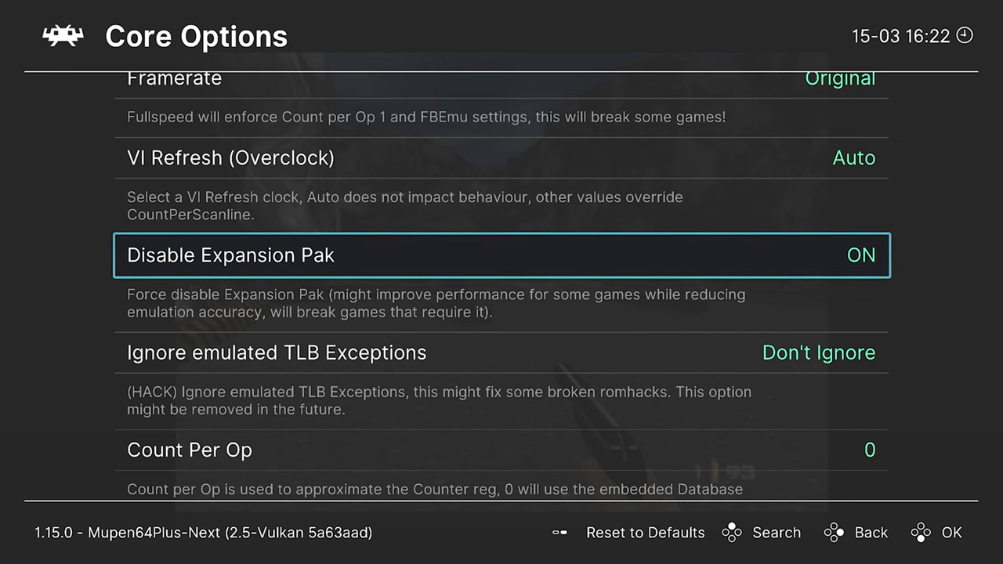
pyautogui.press('Down')
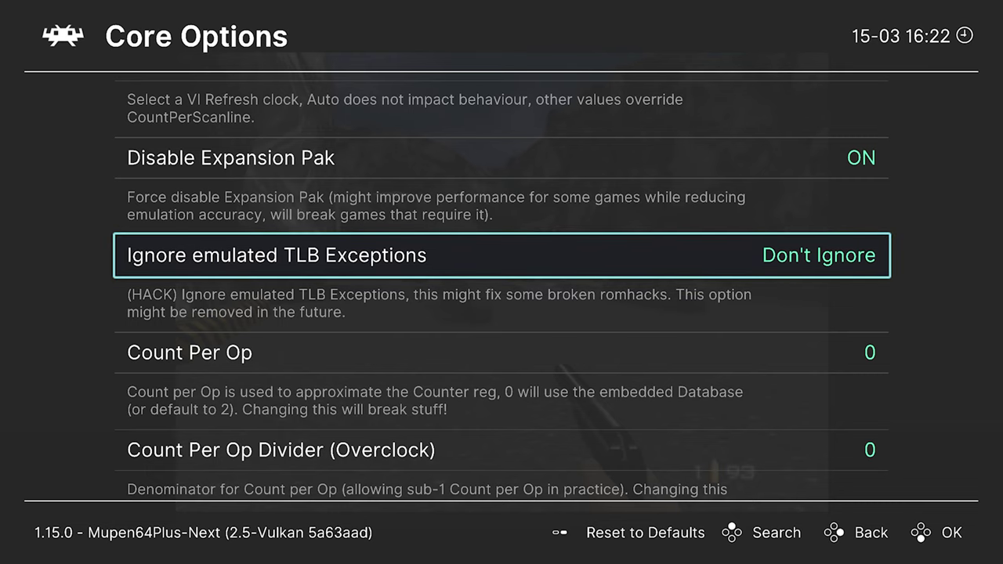
pyautogui.press('Return')
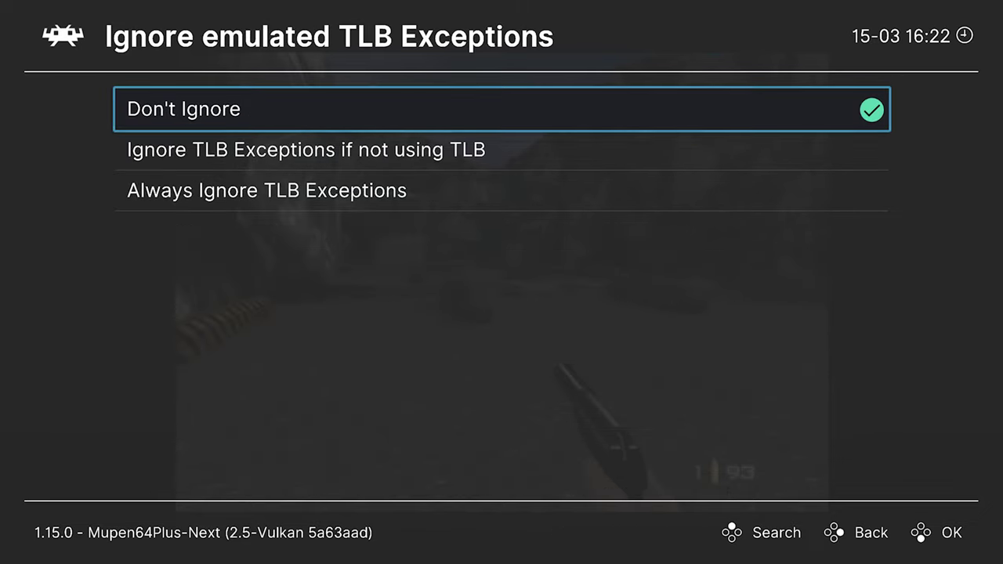
pyautogui.press('Down')
pyautogui.press('Down')
pyautogui.press('Up')
pyautogui.press('Up')
pyautogui.press('Down')
pyautogui.press('Up')
pyautogui.press('Return')
# Examine Count Per Op and Count Per Op Divider (Overclock), and go back over the VI Refresh and Framerate settings
pyautogui.press('Down')
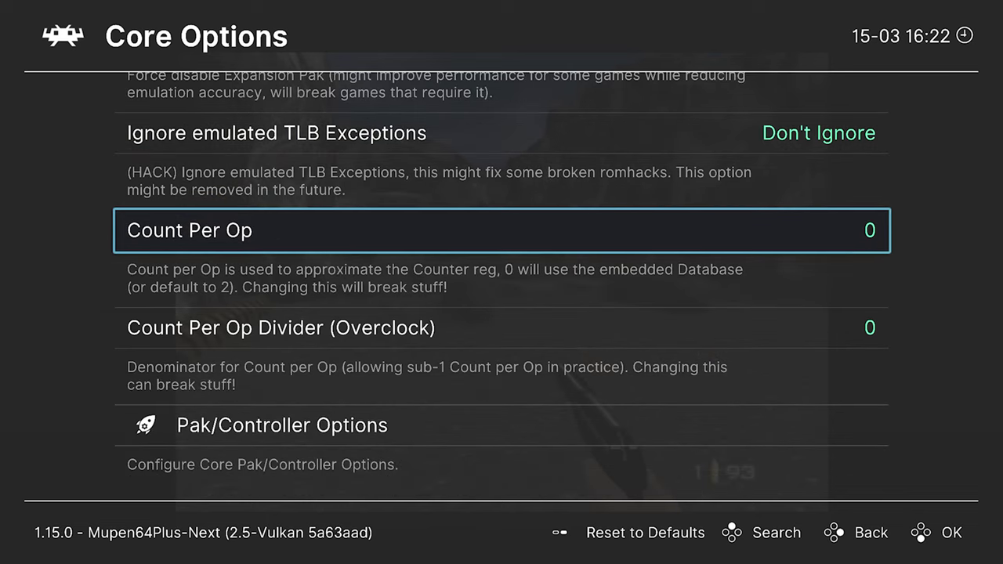
pyautogui.press('Down')
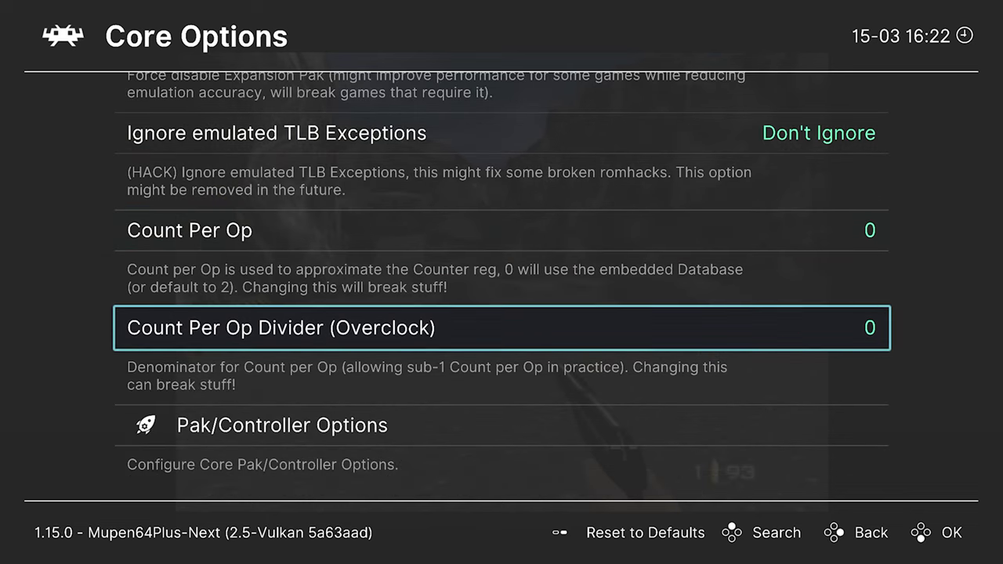
pyautogui.press('Up')
pyautogui.press('Up')
pyautogui.press('Up')
pyautogui.press('Up')
pyautogui.press('Up')
pyautogui.press('Up')
pyautogui.press('Down')
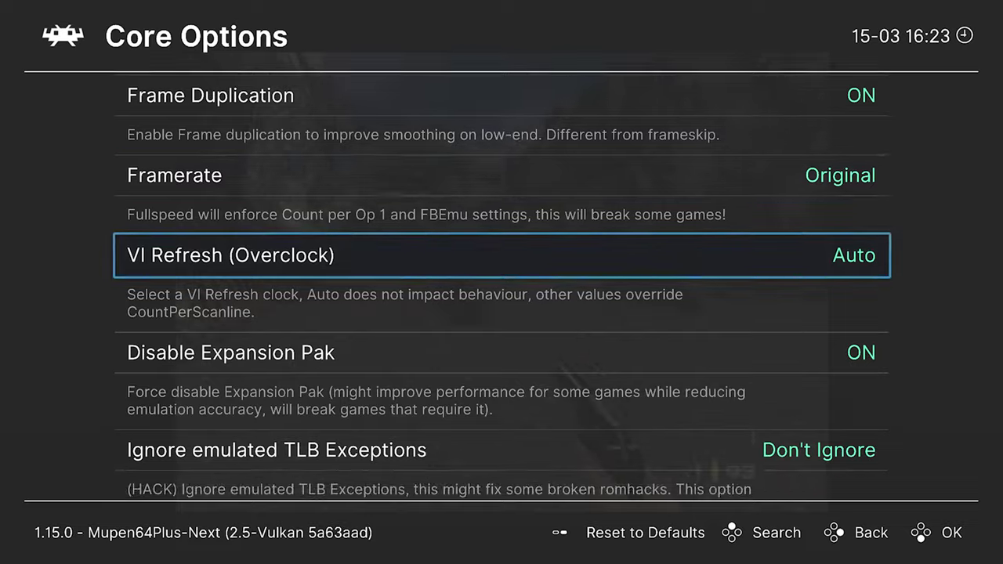
pyautogui.press('Up')
pyautogui.press('Down')
pyautogui.press('Up')
pyautogui.press('Down')
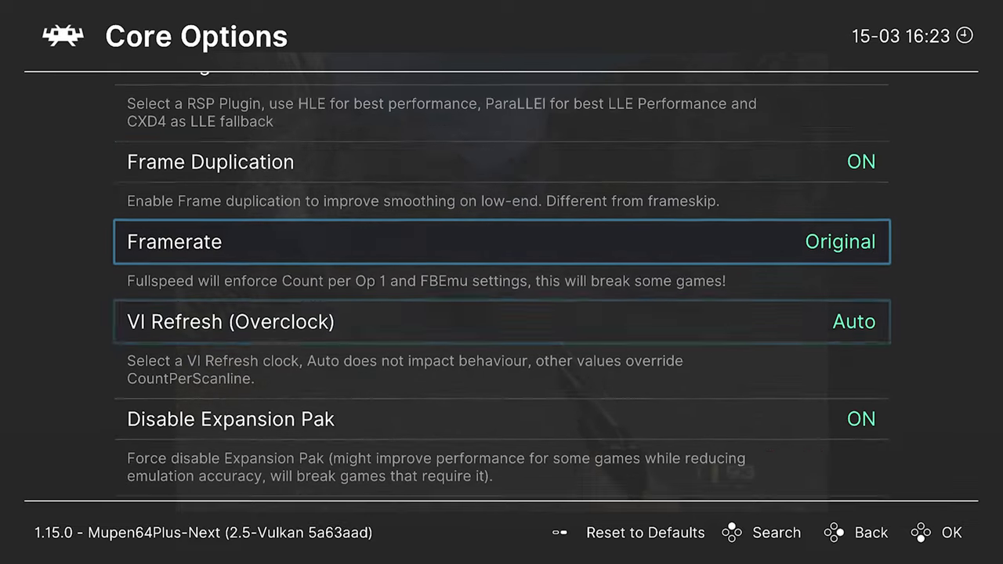
# Review the Framerate choices and keep Original selected
pyautogui.press('Up')
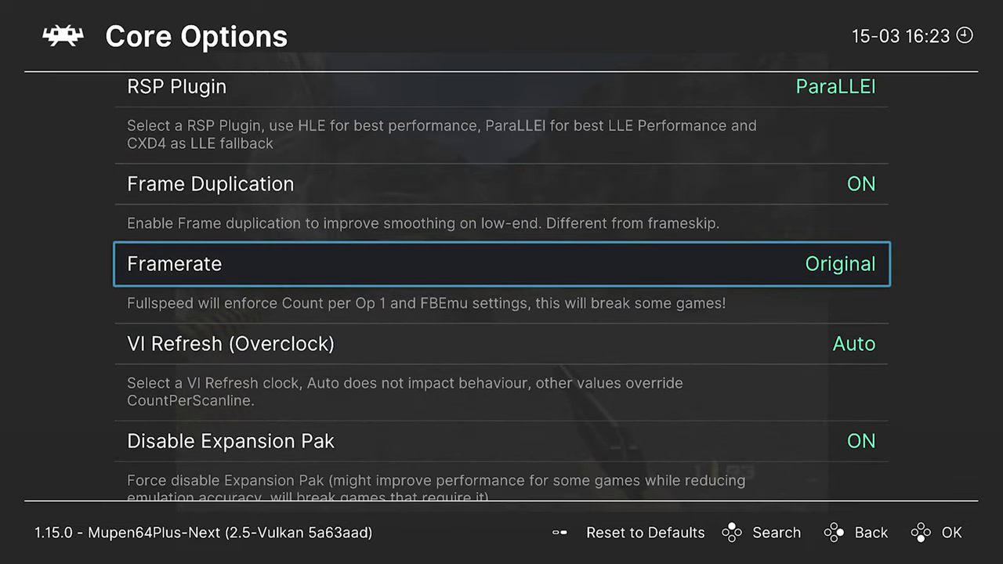
pyautogui.press('Return')
pyautogui.press('Down')
pyautogui.press('Up')
pyautogui.press('Return')
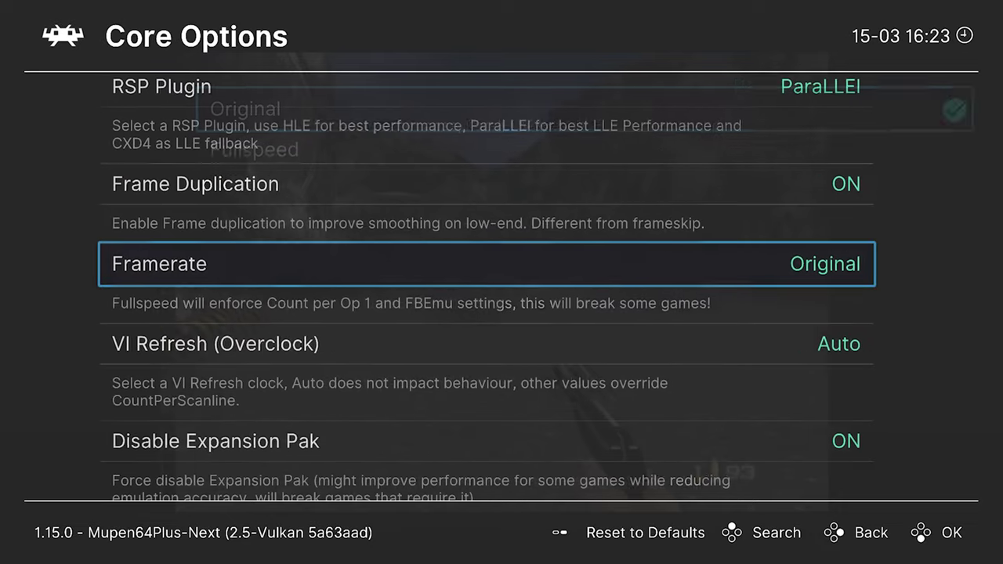
# Open the Pak/Controller Options and set Analog Deadzone (percent) to 0
pyautogui.press('End')
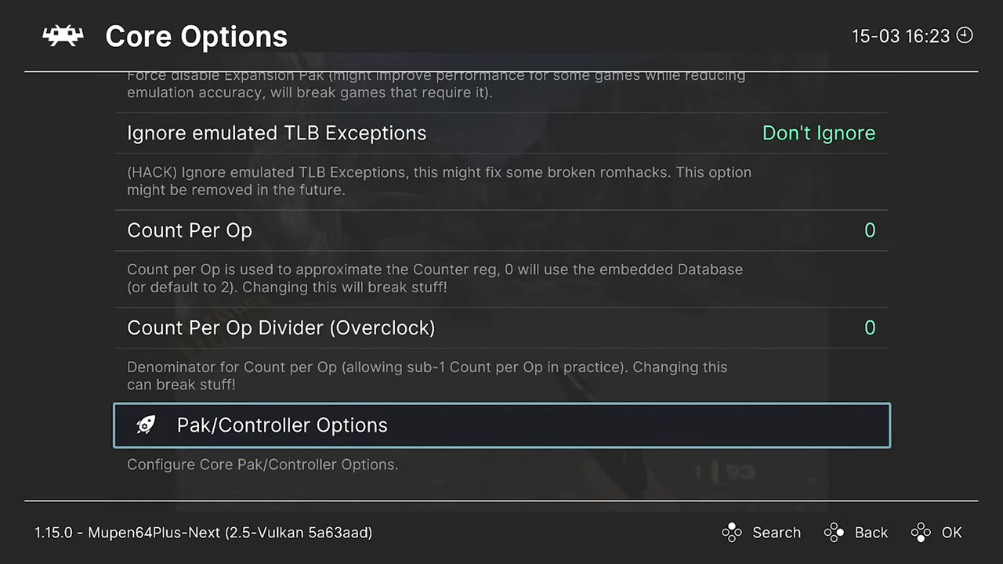
pyautogui.press('Return')
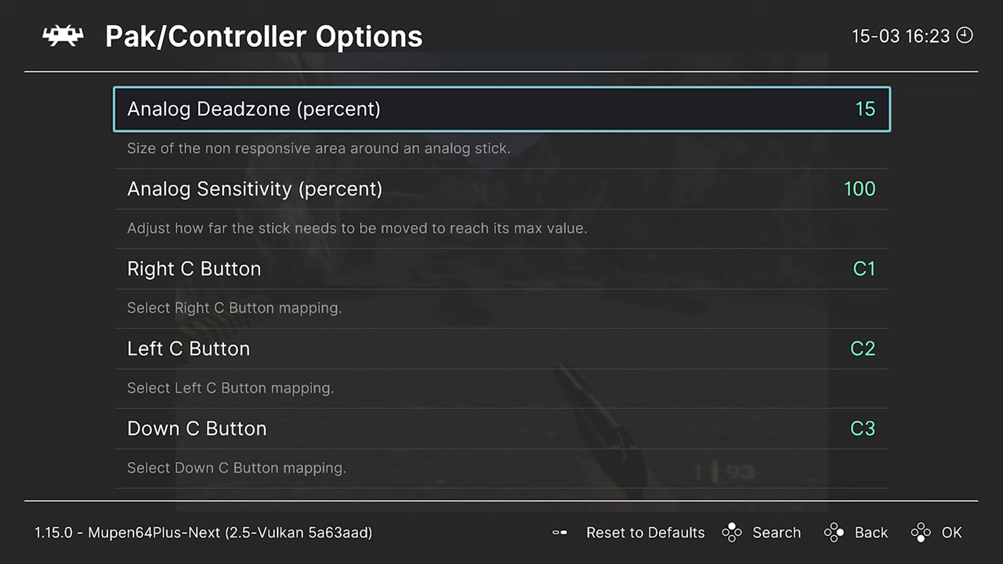
pyautogui.press('Return')
pyautogui.press('Up')
pyautogui.press('Up')
pyautogui.press('Up')
pyautogui.press('Return')
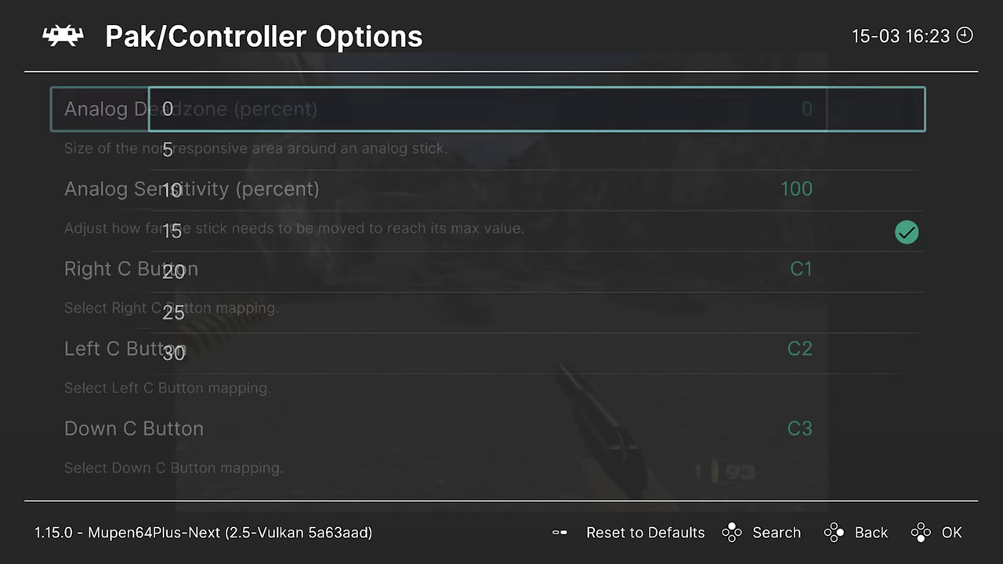
# Set Analog Sensitivity (percent) to 110 in the Pak/Controller Options
pyautogui.press('Down')
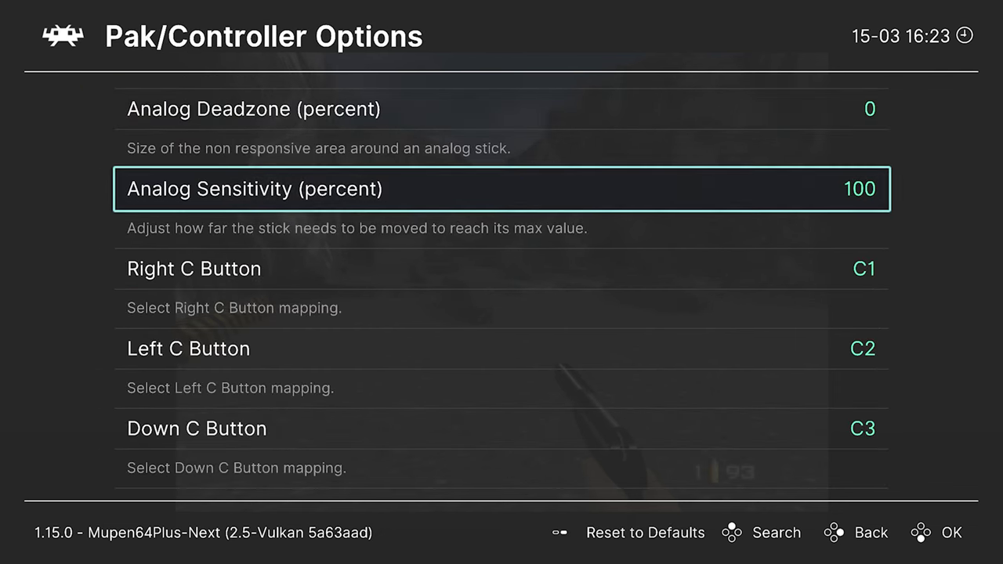
pyautogui.press('Return')
pyautogui.press('Return')
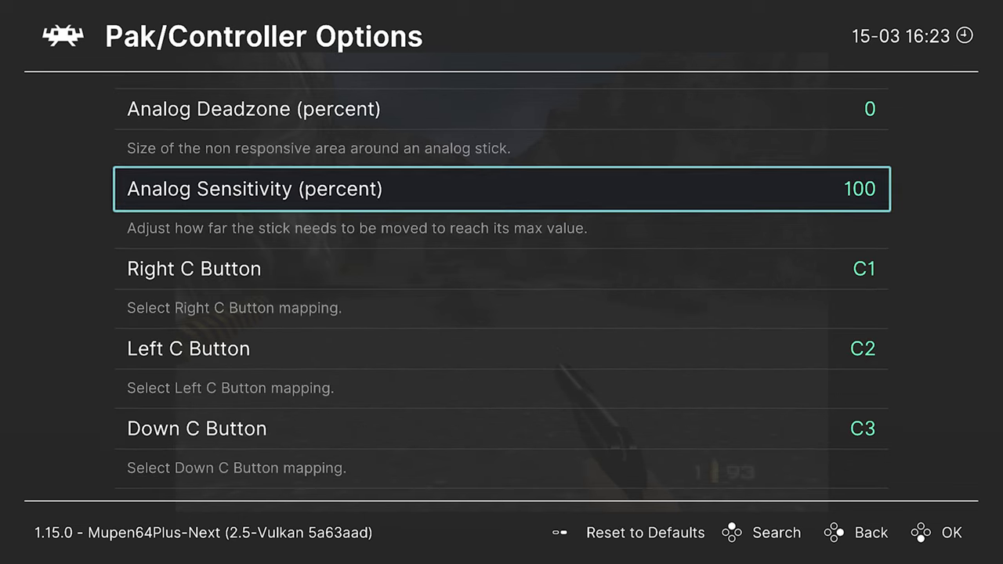
pyautogui.press('Up')
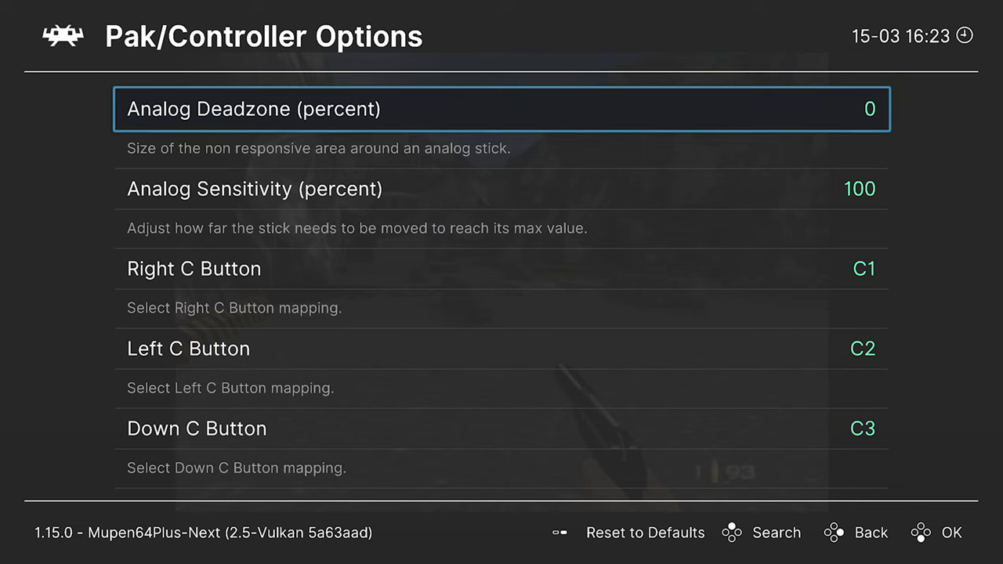
pyautogui.press('Down')
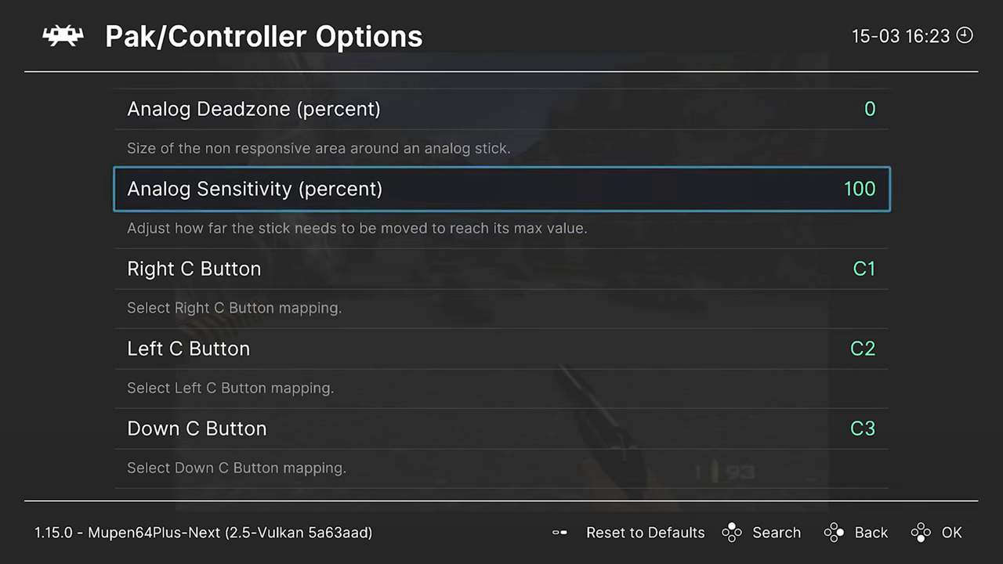
pyautogui.press('Return')
pyautogui.press('Down')
pyautogui.press('Down')
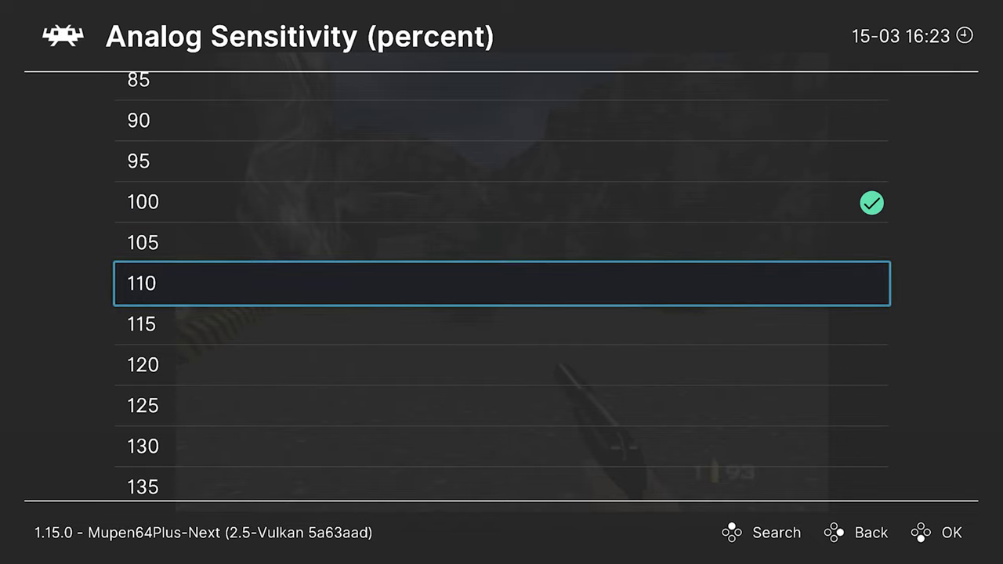
pyautogui.press('Return')
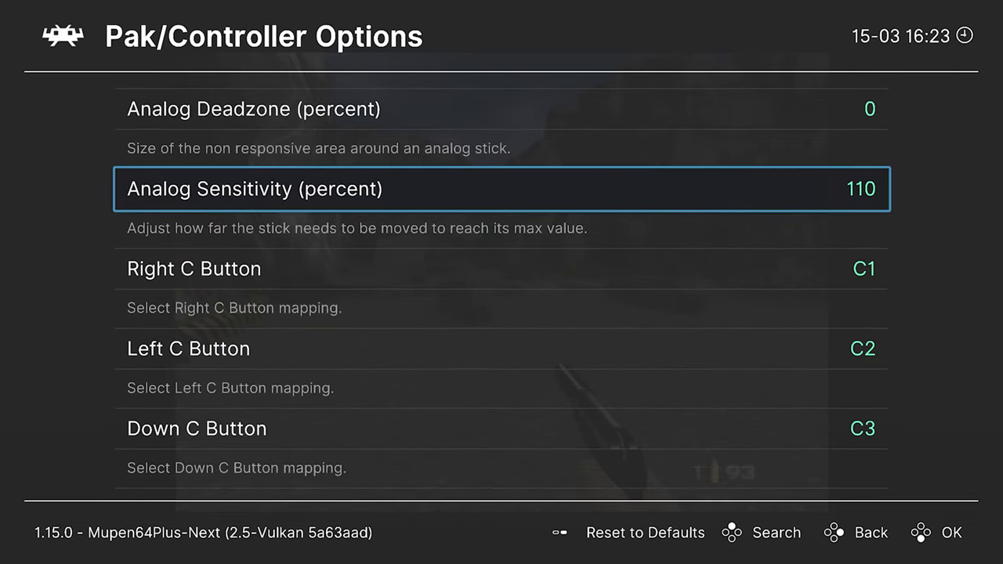
# Set Player 1 Pak to rumble in the Pak/Controller Options and return to the game
pyautogui.press('Down')
pyautogui.press('Down')
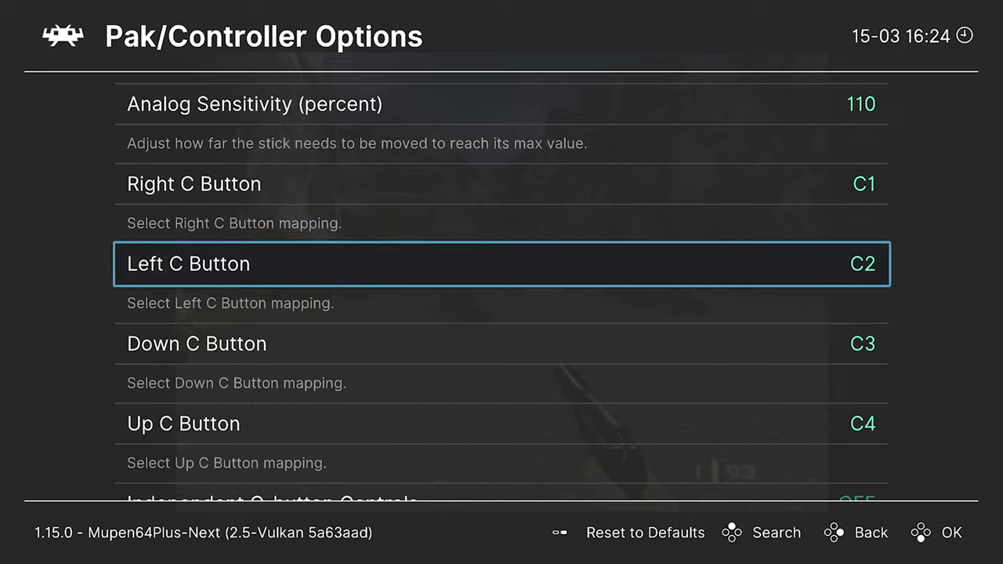
pyautogui.press('Down')
pyautogui.press('Down')
pyautogui.press('Down')
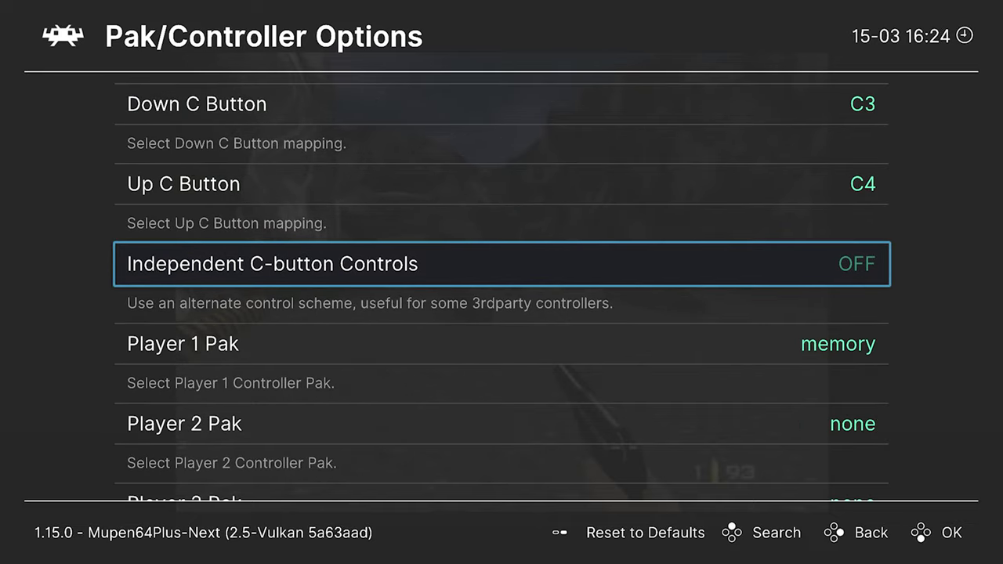
pyautogui.press('Down')
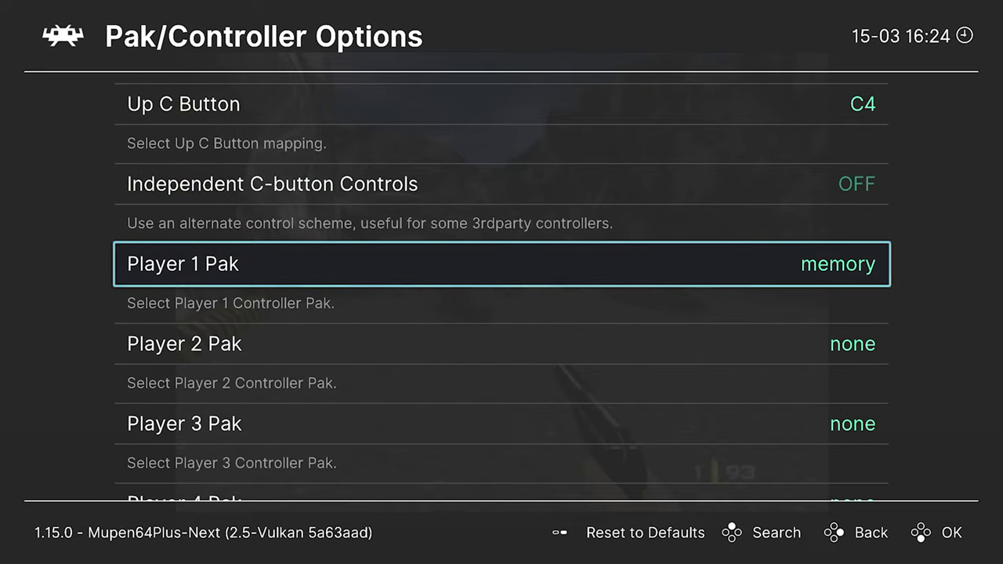
pyautogui.press('Return')
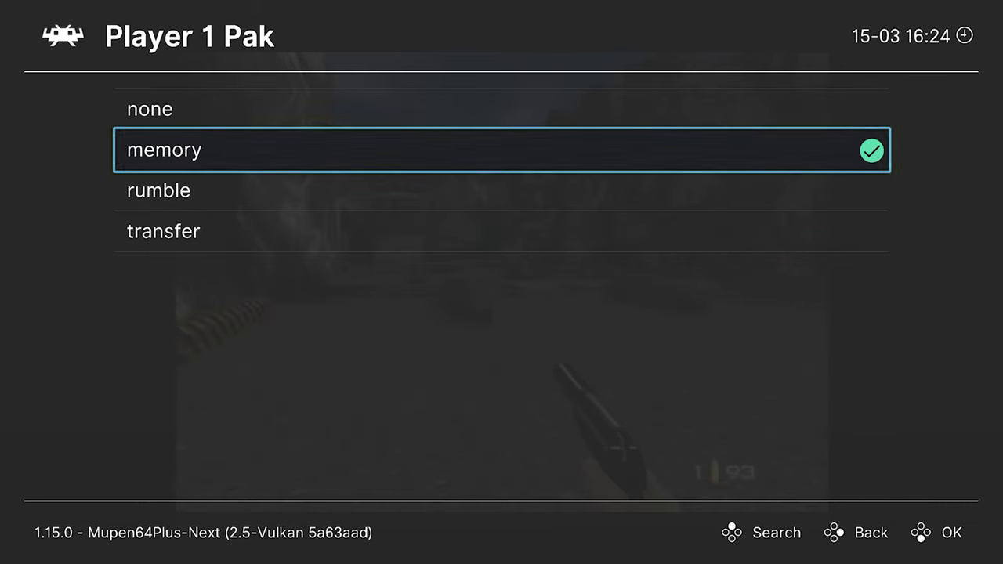
pyautogui.press('Down')
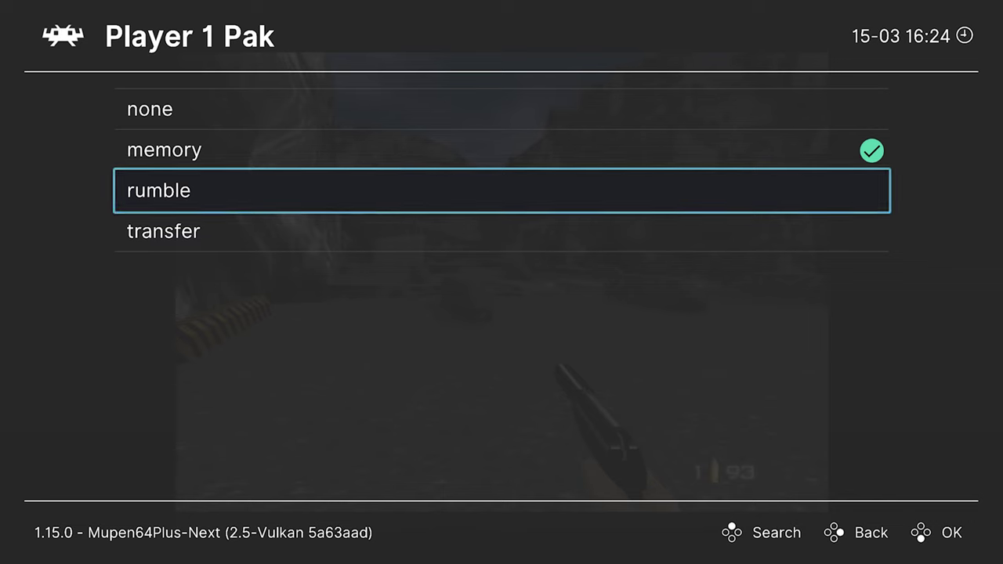
pyautogui.press('Return')
pyautogui.press('F1')
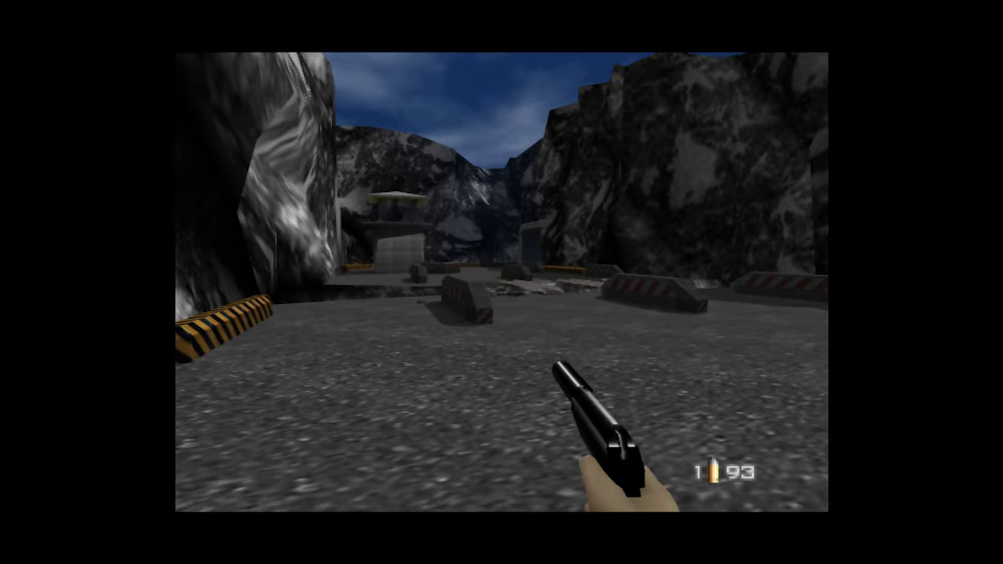
# Test the rumble pak by firing the pistol repeatedly while looking around the level
pyautogui.press('Left')
pyautogui.press('z')
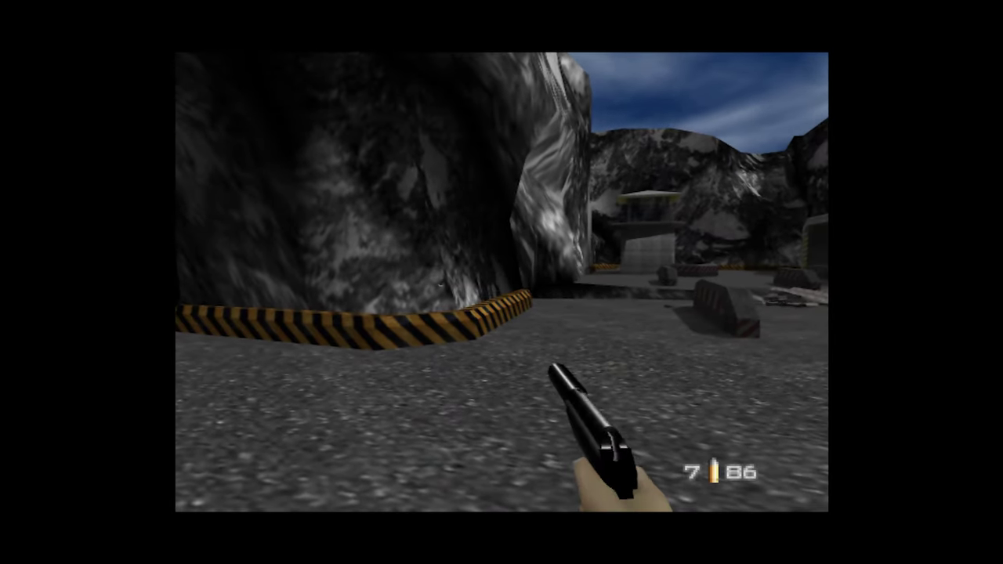
pyautogui.press('z')
pyautogui.press('z')
pyautogui.press('z')
pyautogui.press('Right')
pyautogui.press('z')
pyautogui.press('z')
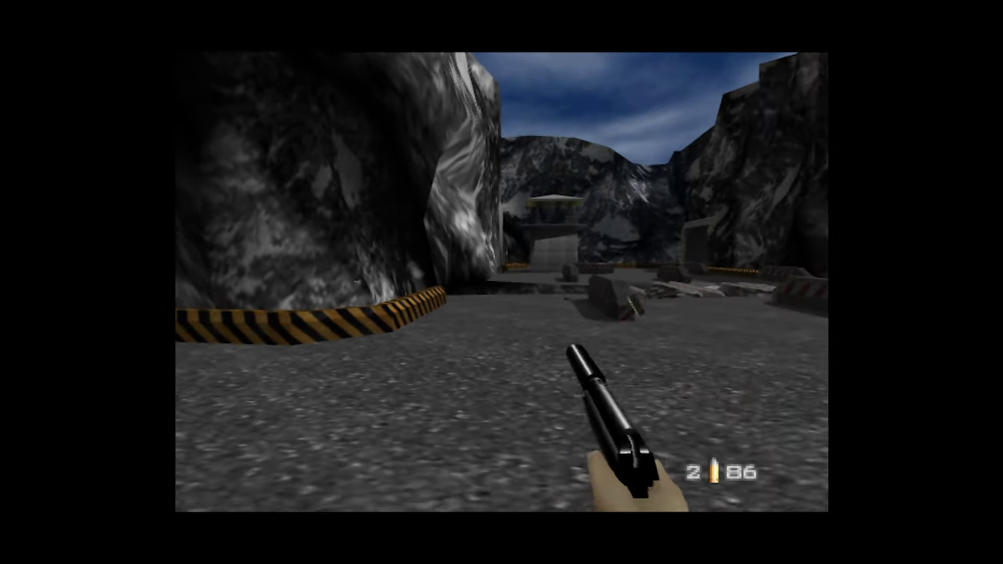
pyautogui.press('z')
pyautogui.press('Right')
pyautogui.press('z')
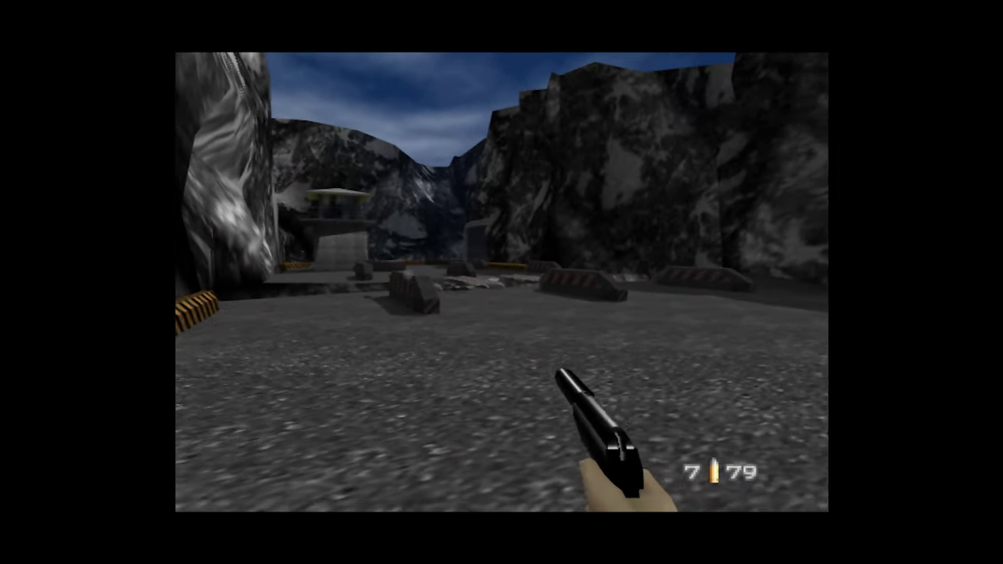
pyautogui.press('Left')
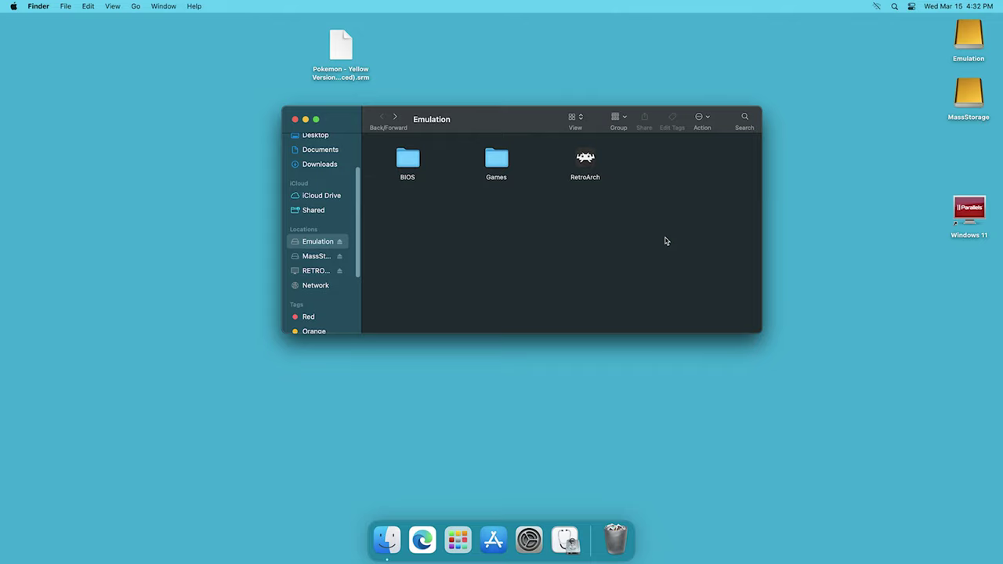
# Move the Pokemon - Yellow Version .srm save file from the desktop into the saves folder of Documents/RetroArch
pyautogui.click(338, 57)
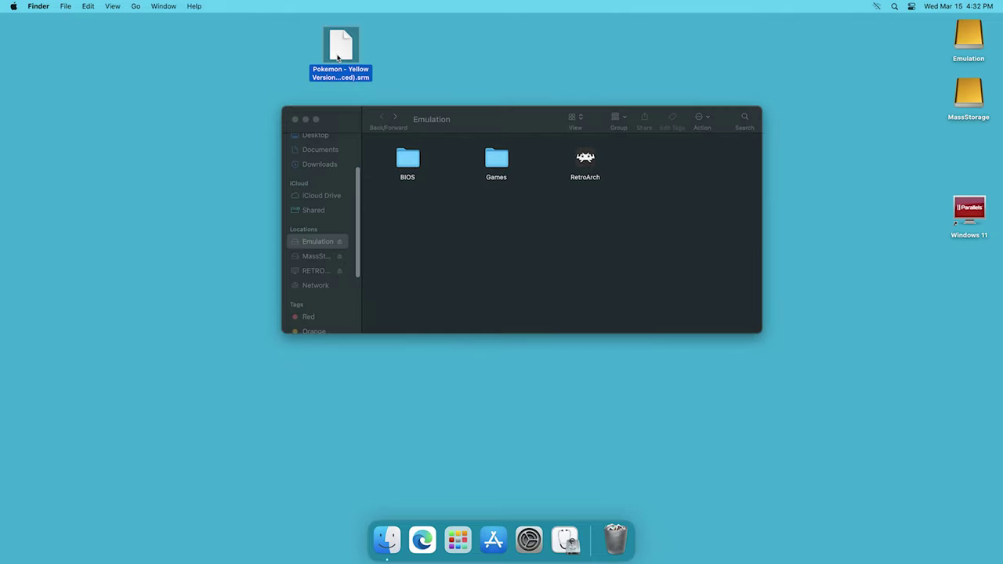
pyautogui.click(423, 83)
pyautogui.click(450, 233)
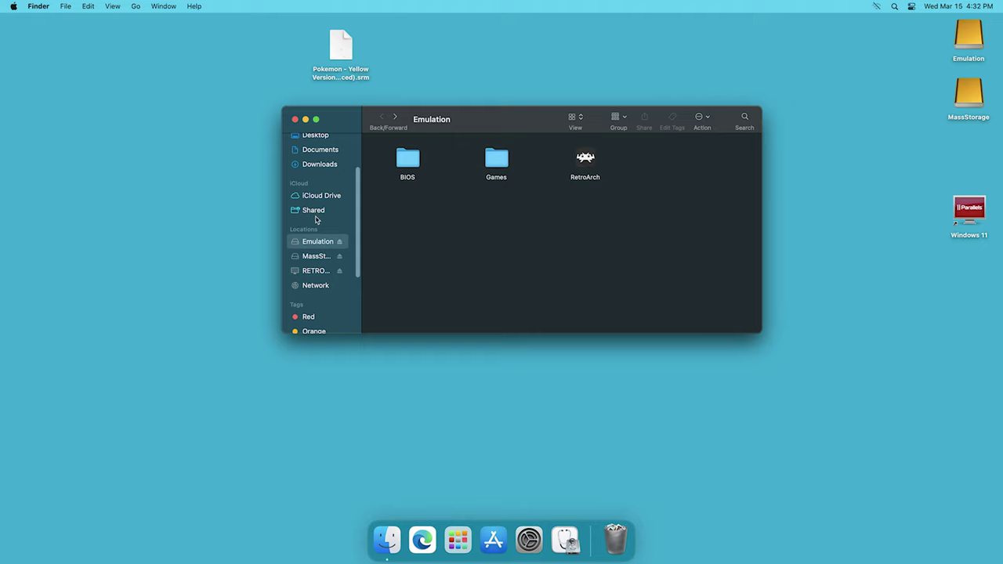
pyautogui.scroll(3, 315, 220)
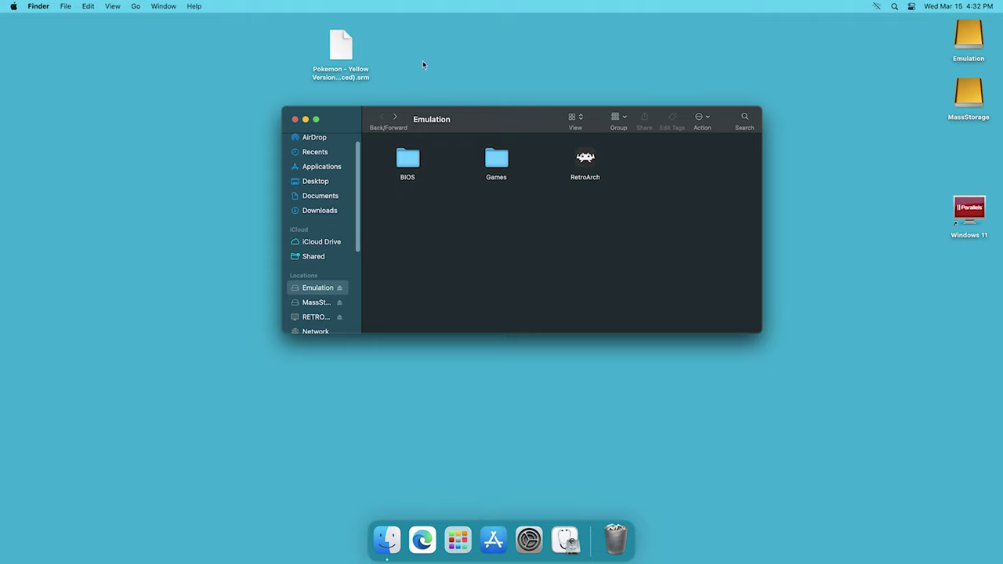
pyautogui.click(317, 197)
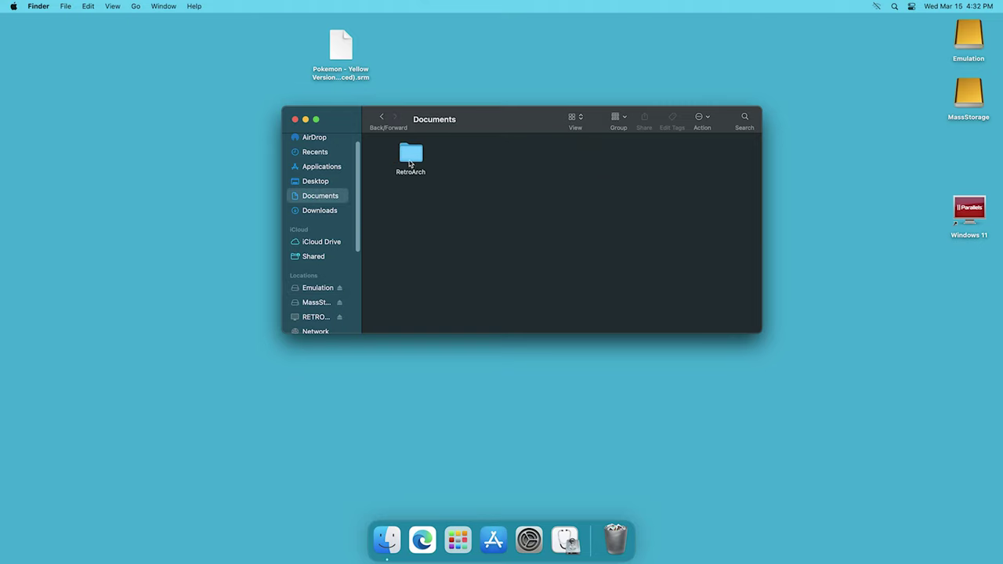
pyautogui.doubleClick(409, 156)
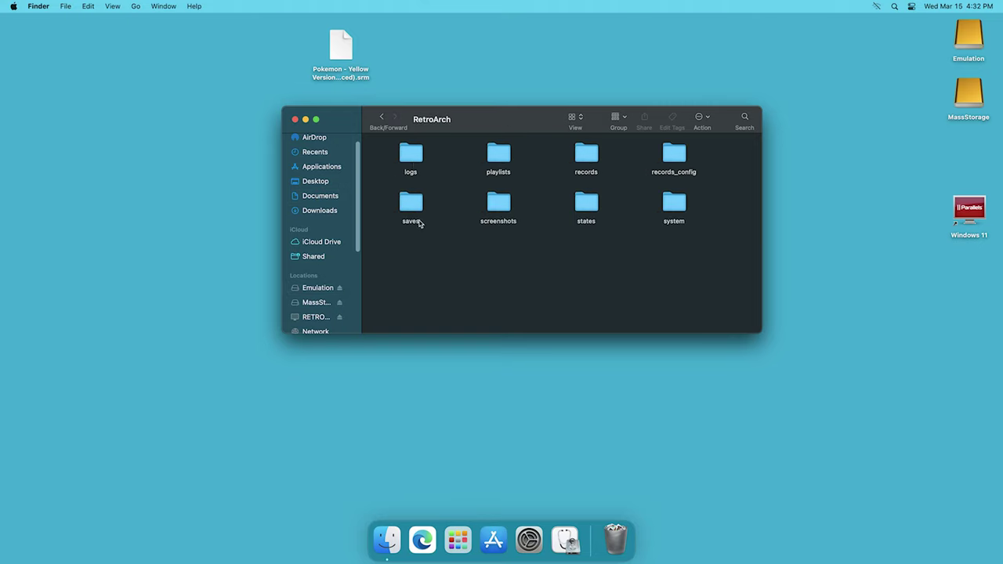
pyautogui.doubleClick(411, 210)
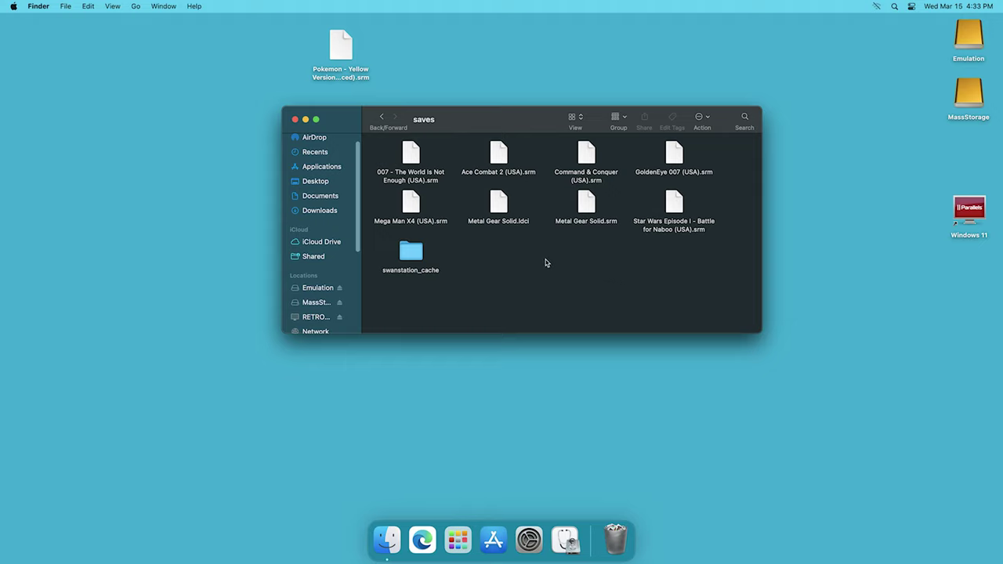
pyautogui.moveTo(346, 76); pyautogui.dragTo(504, 266)
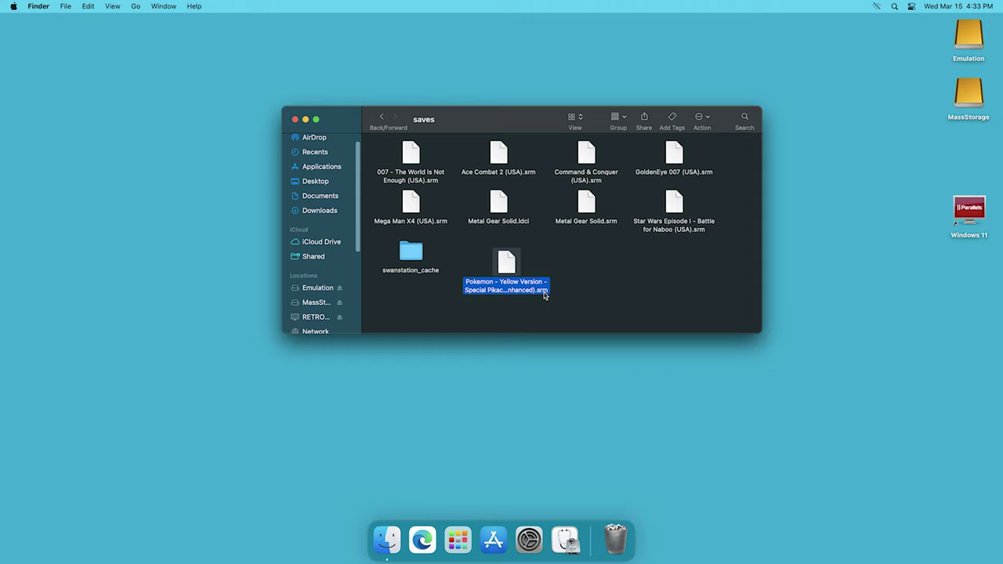
# Change the Pokemon - Yellow Version save file's extension to .sav and reposition the file beside the swanstation_cache folder
pyautogui.click(544, 295)
pyautogui.press('Right')
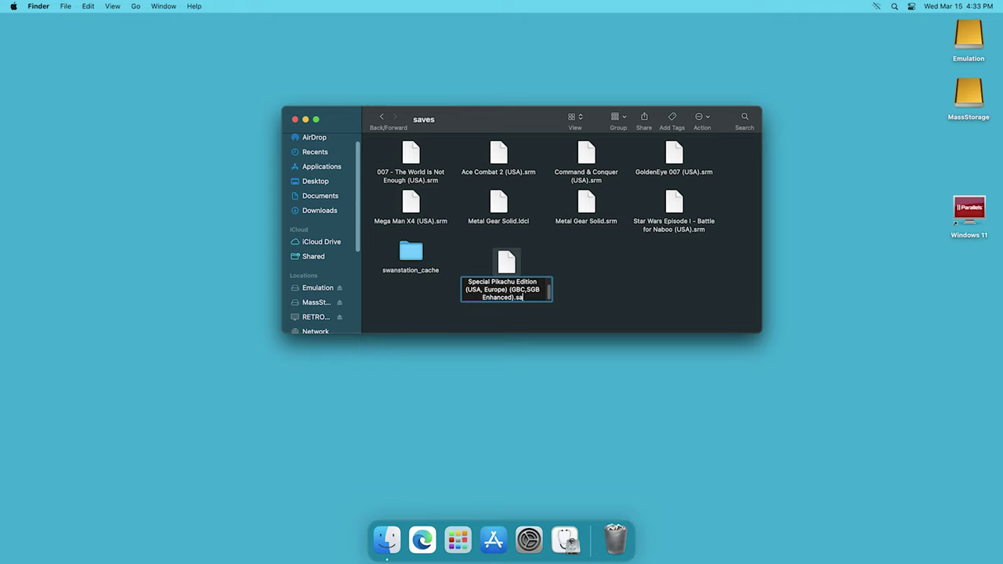
pyautogui.write('sav')
pyautogui.press('Return')
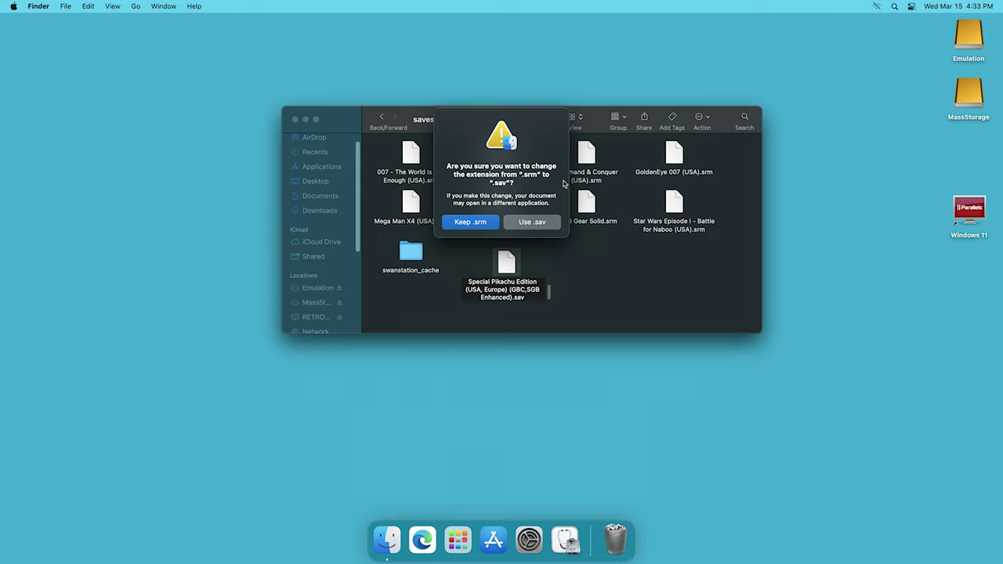
pyautogui.click(529, 222)
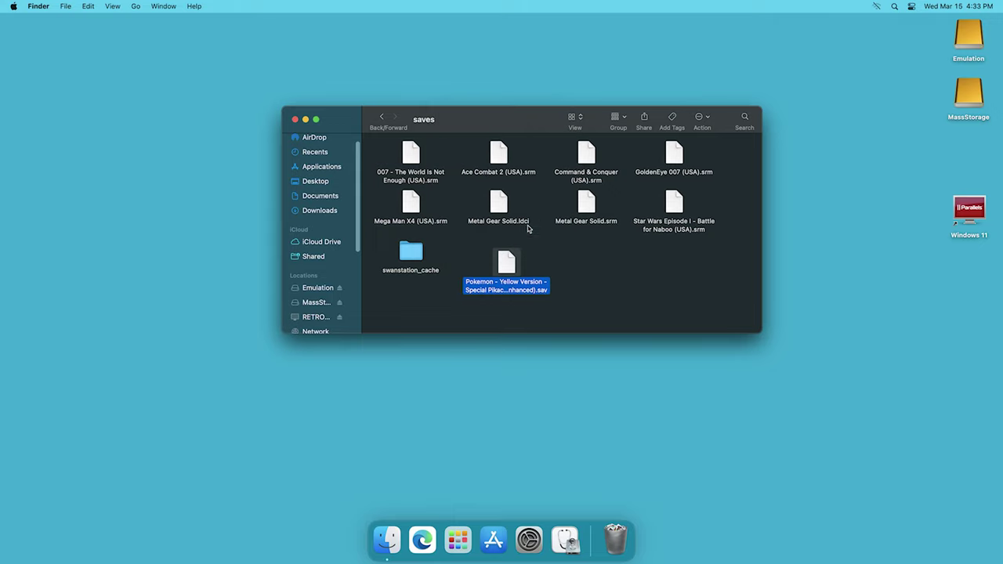
pyautogui.click(588, 261)
pyautogui.moveTo(508, 274); pyautogui.dragTo(493, 262)
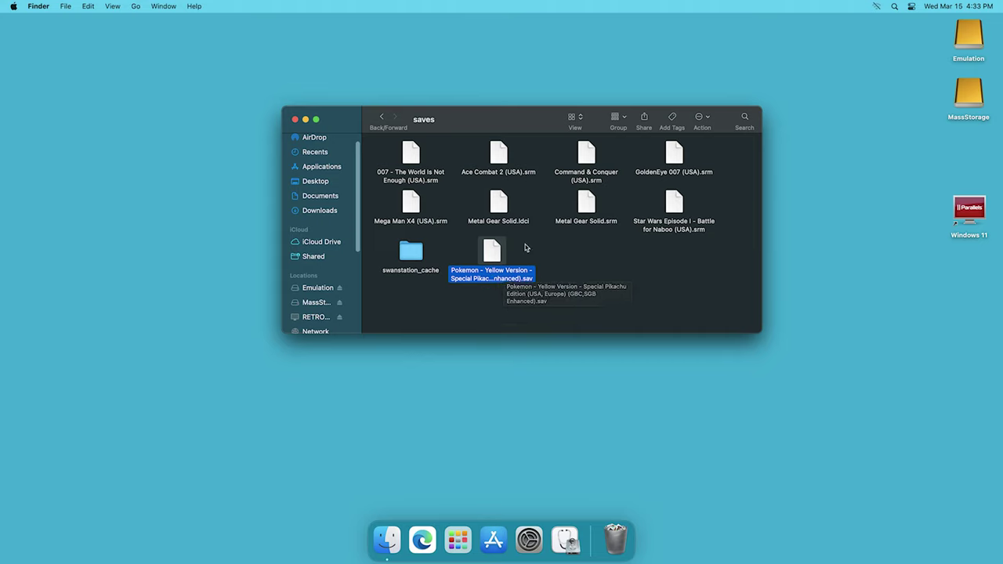
# Locate the Pokemon - Yellow Version .gb ROM in the Gameboy Games folder on the Emulation drive
pyautogui.click(318, 288)
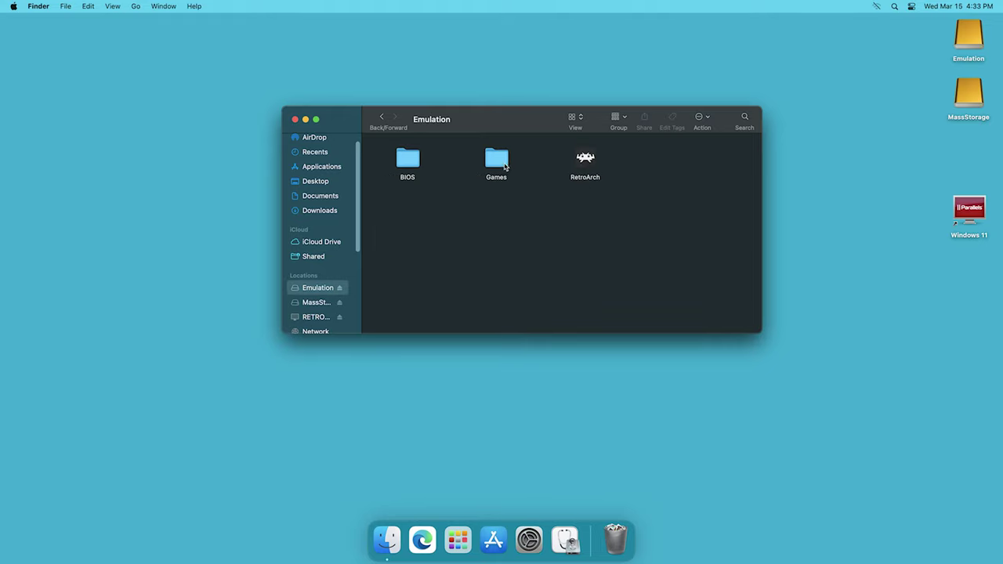
pyautogui.doubleClick(505, 164)
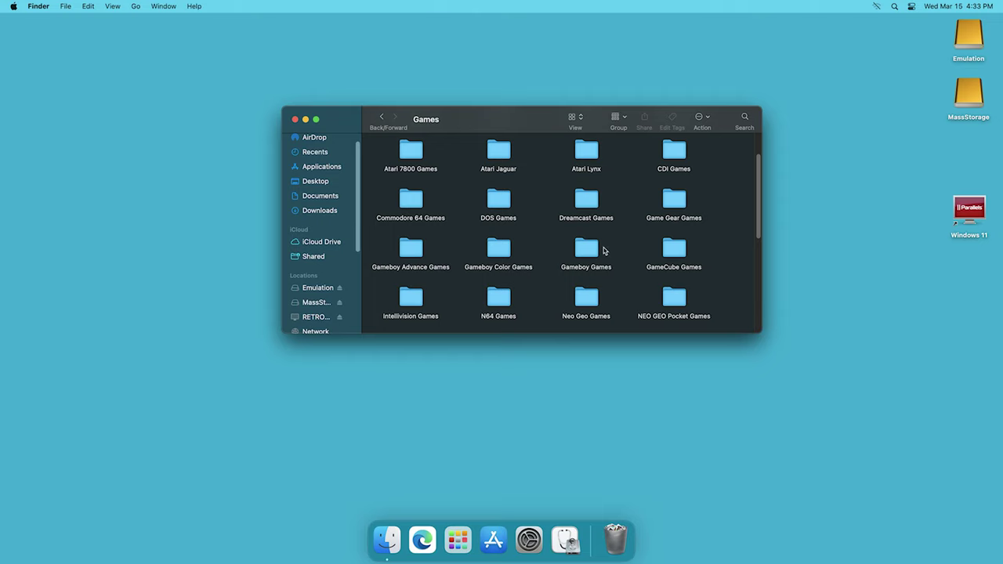
pyautogui.doubleClick(602, 249)
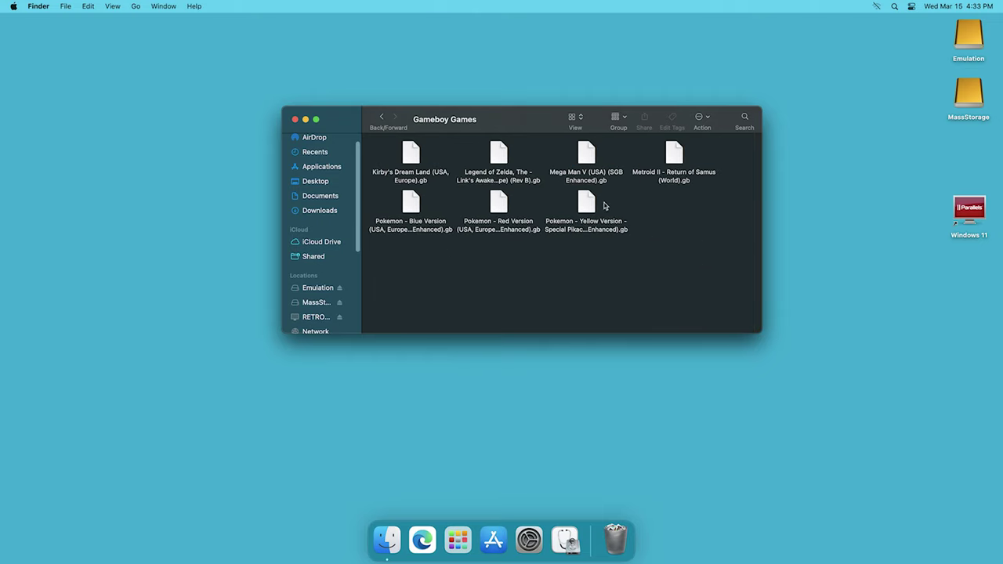
pyautogui.click(586, 205)
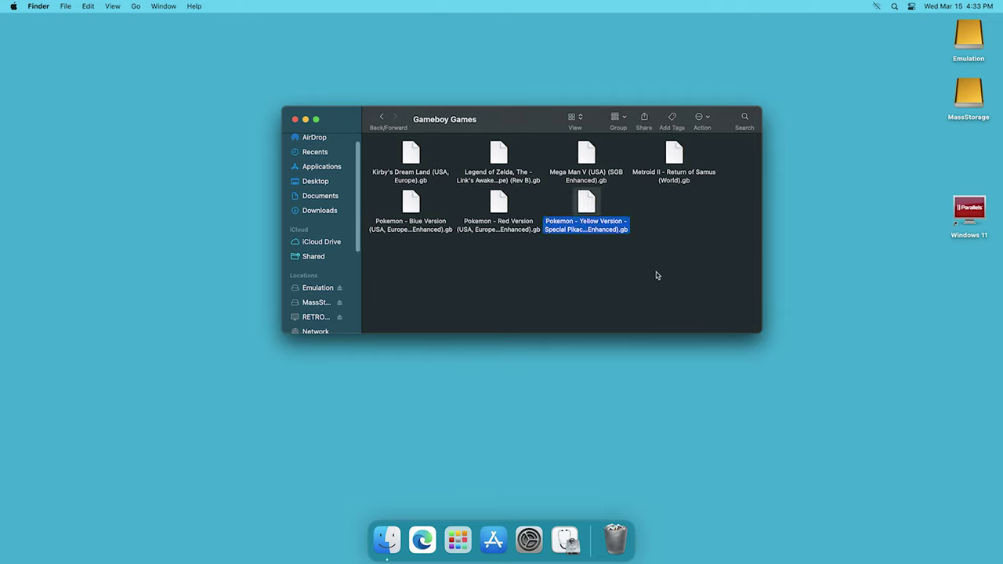
pyautogui.click(423, 258)
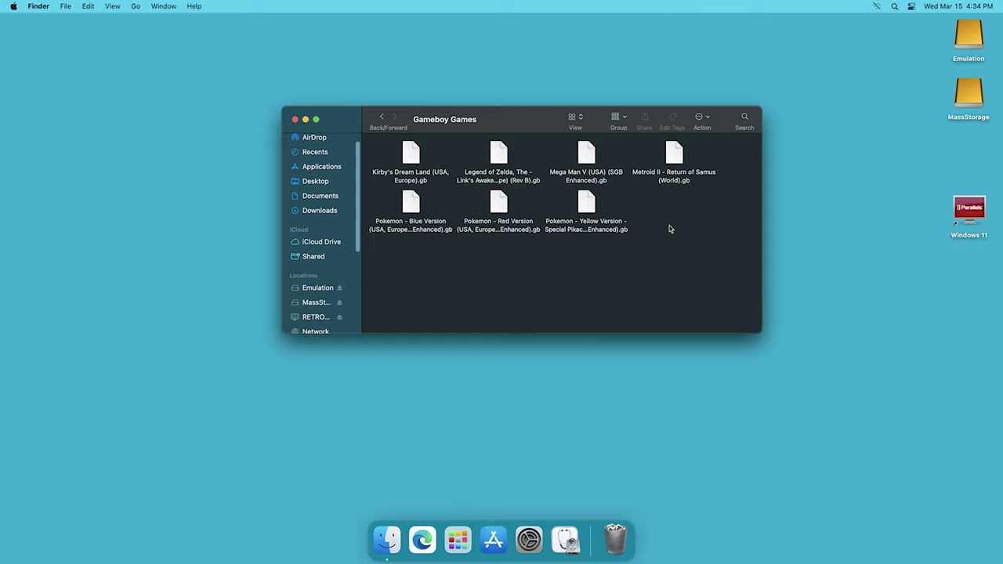
# Return to the top level of the Emulation drive and launch RetroArch
pyautogui.click(379, 118)
pyautogui.click(379, 118)
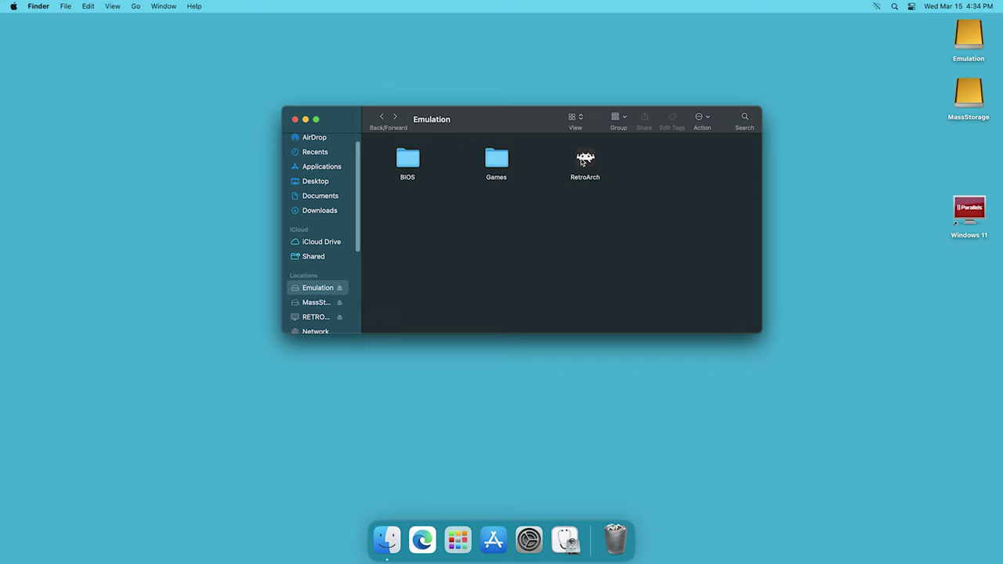
pyautogui.doubleClick(582, 161)
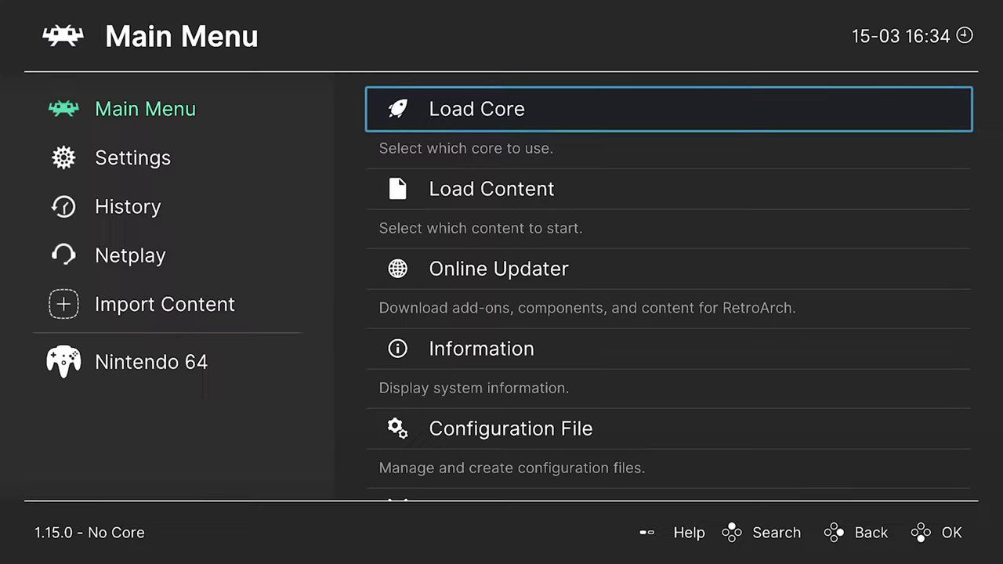
# Find Pokemon Stadium (USA) (Rev 2) in the Nintendo 64 playlist and open its entry
pyautogui.press('Left')
pyautogui.press('Up')
pyautogui.press('Right')
pyautogui.press('Down')
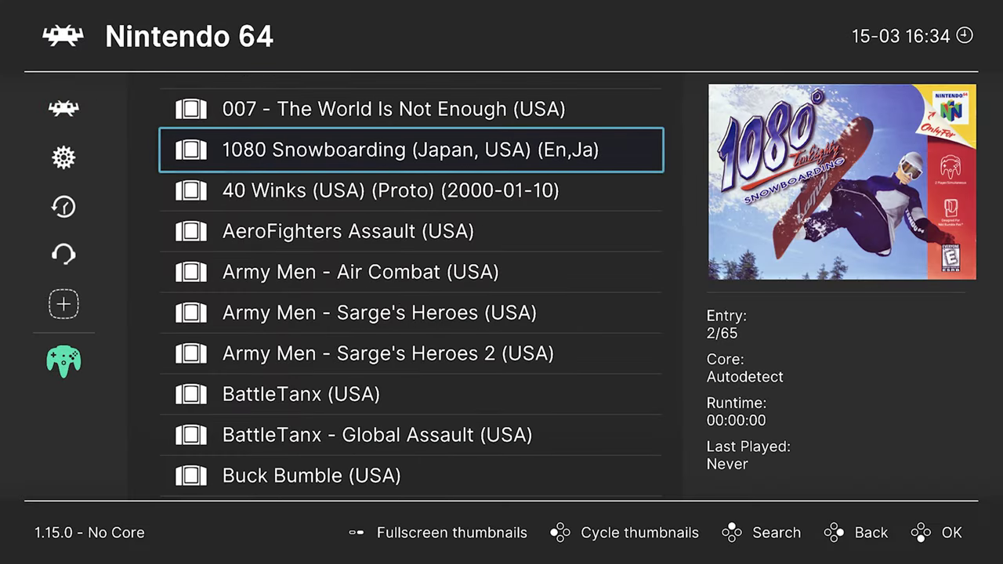
pyautogui.press('Down')
pyautogui.press('Down')
pyautogui.press('Down')
pyautogui.press('Down')
pyautogui.press('Down')
pyautogui.press('Down')
pyautogui.press('Down')
pyautogui.press('Down')
pyautogui.press('Down')
pyautogui.press('Down')
pyautogui.press('Down')
pyautogui.press('Down')
pyautogui.press('Down')
pyautogui.press('Down')
pyautogui.press('Down')
pyautogui.press('Down')
pyautogui.press('Down')
pyautogui.press('Down')
pyautogui.press('Down')
pyautogui.press('Down')
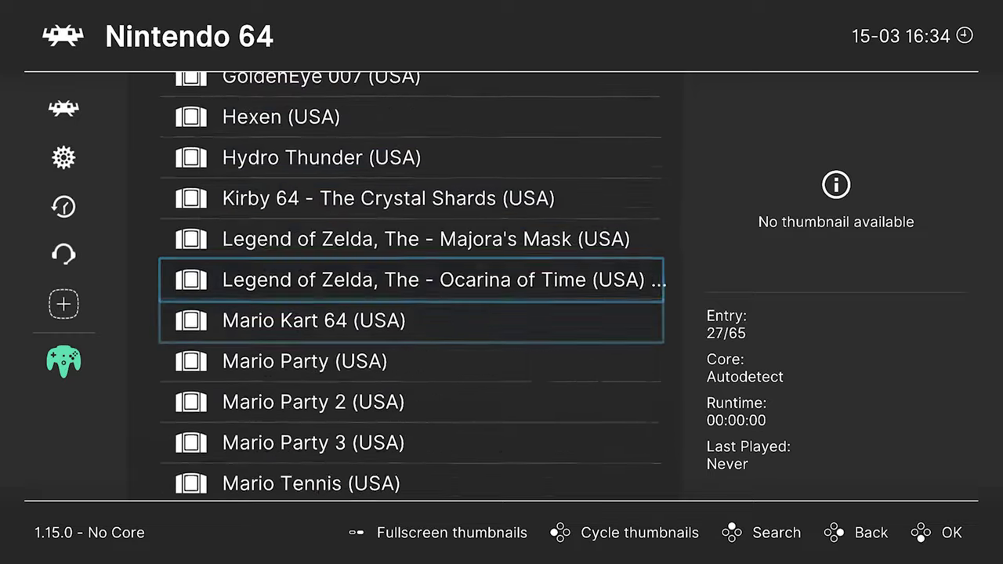
pyautogui.press('Down')
pyautogui.press('Down')
pyautogui.press('Down')
pyautogui.press('Up')
pyautogui.press('Up')
pyautogui.press('Return')
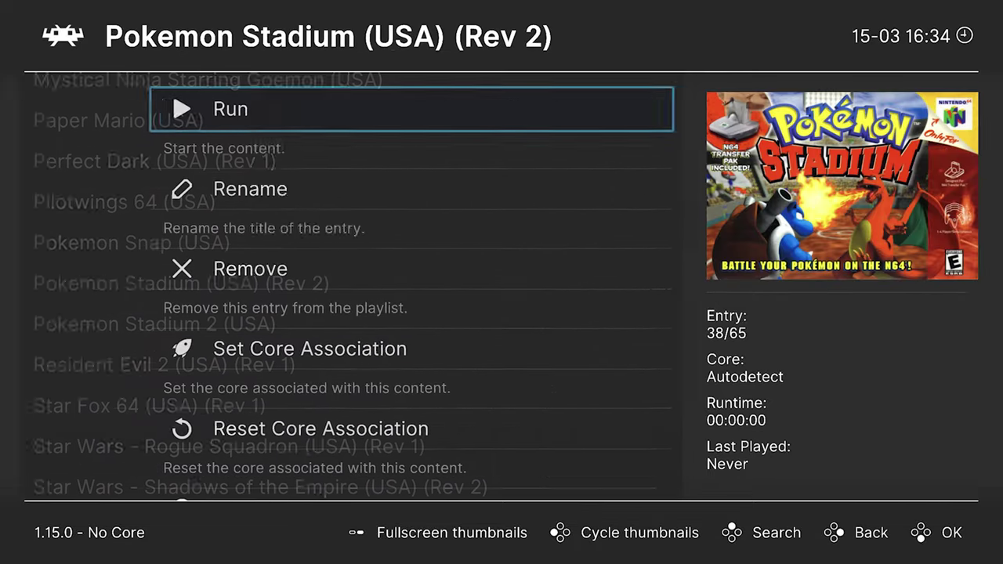
# Set the core association of Pokemon Stadium (USA) (Rev 2) to Nintendo - Nintendo 64 (Mupen64Plus-Next)
pyautogui.press('Down')
pyautogui.press('Down')
pyautogui.press('Down')
pyautogui.press('Return')
pyautogui.press('Return')
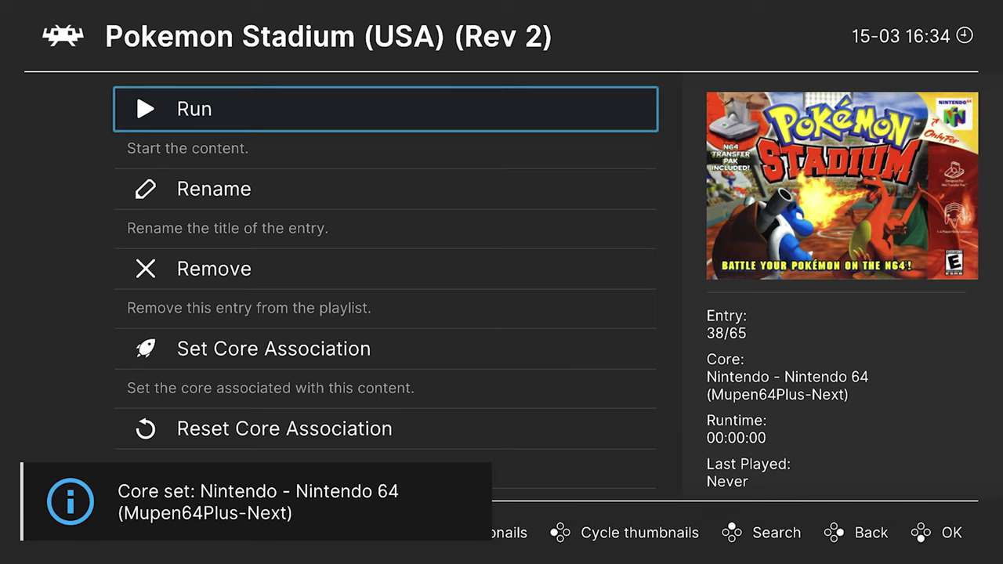
# Run Pokemon Stadium (USA) (Rev 2) and open the Pak/Controller Options in its core options
pyautogui.press('Return')
pyautogui.press('F1')
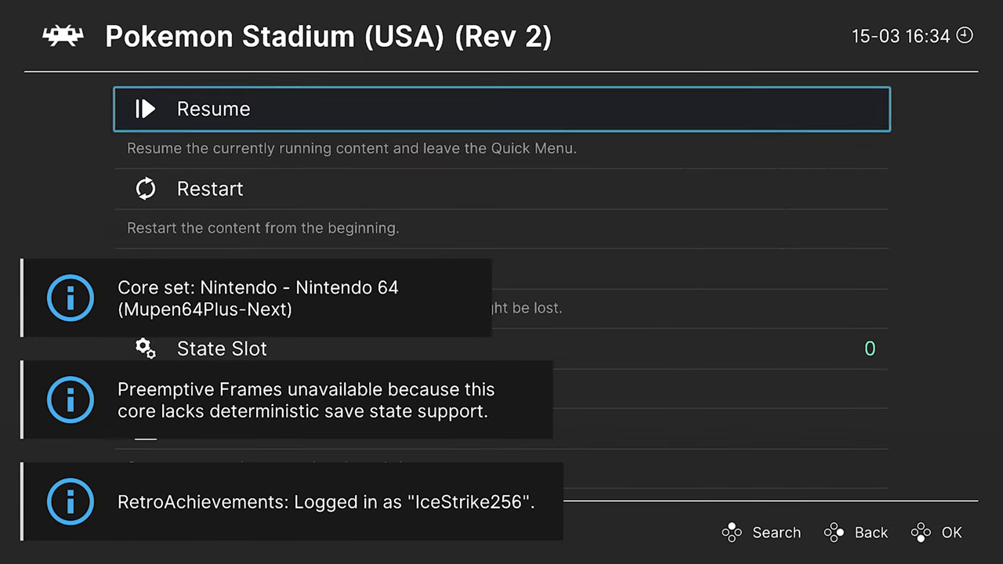
pyautogui.press('Down')
pyautogui.press('Down')
pyautogui.press('Down')
pyautogui.press('Down')
pyautogui.press('Down')
pyautogui.press('Down')
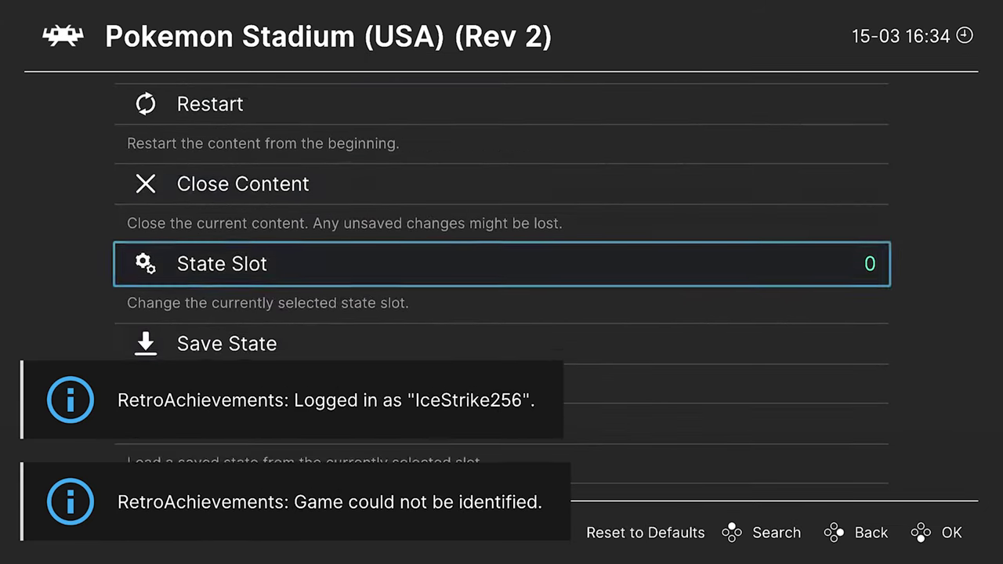
pyautogui.press('Down')
pyautogui.press('Down')
pyautogui.press('Down')
pyautogui.press('Down')
pyautogui.press('Down')
pyautogui.press('Down')
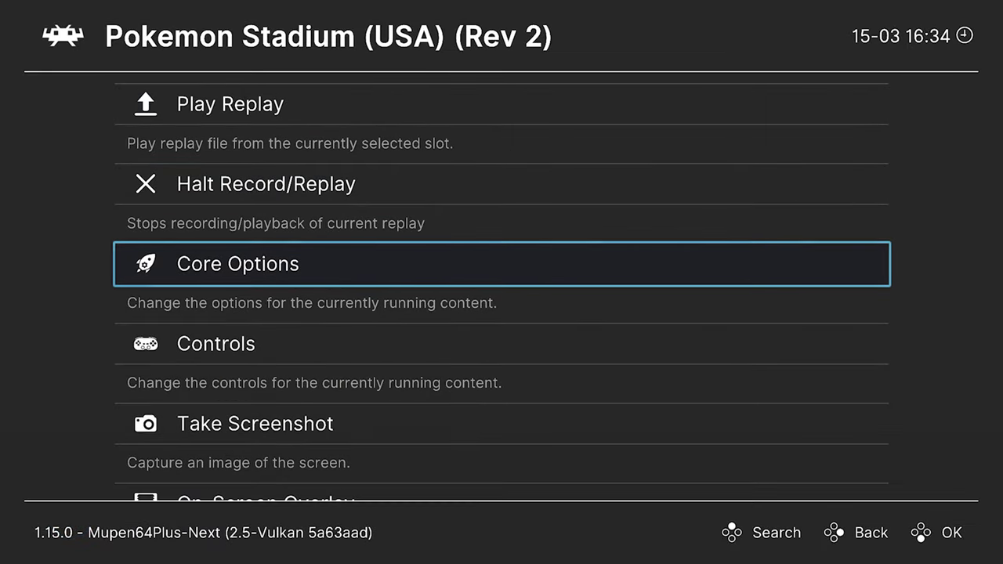
pyautogui.press('Return')
pyautogui.press('Up')
pyautogui.press('Return')
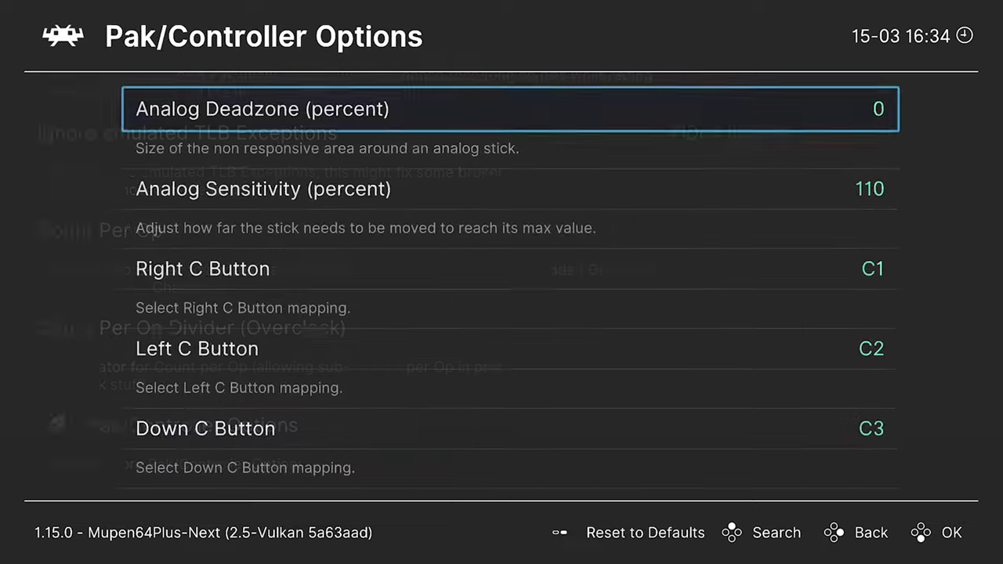
# Set Player 1 Pak to transfer and go back to the running game's quick menu
pyautogui.press('Down')
pyautogui.press('Down')
pyautogui.press('Down')
pyautogui.press('Down')
pyautogui.press('Down')
pyautogui.press('Down')
pyautogui.press('Up')
pyautogui.press('Up')
pyautogui.press('Return')
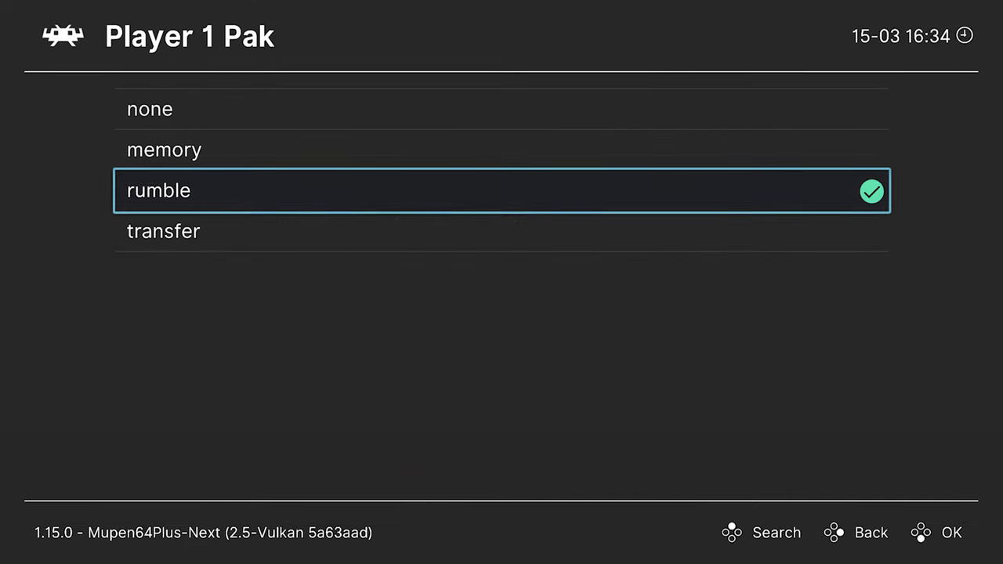
pyautogui.press('Down')
pyautogui.press('Return')
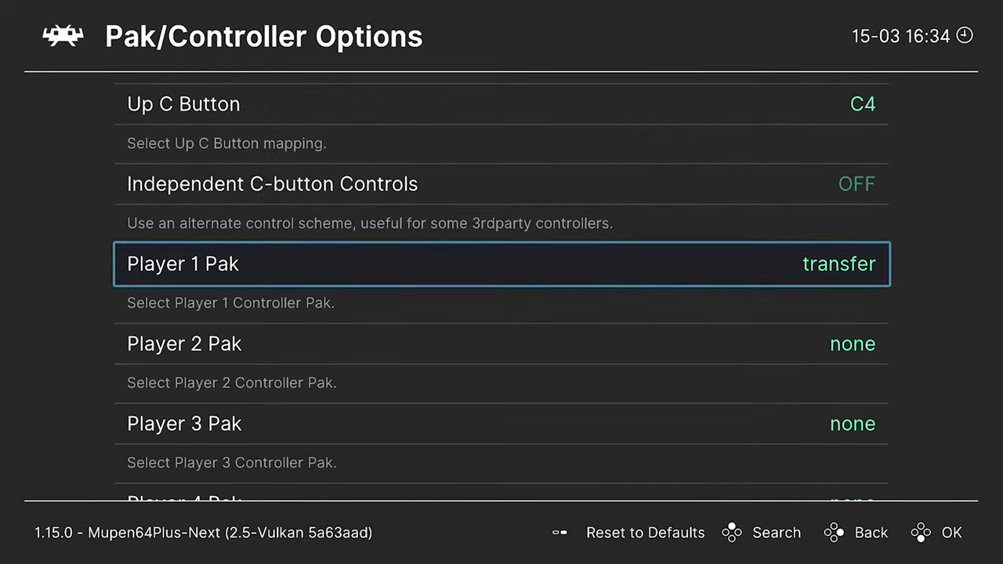
pyautogui.press('BackSpace')
pyautogui.press('BackSpace')
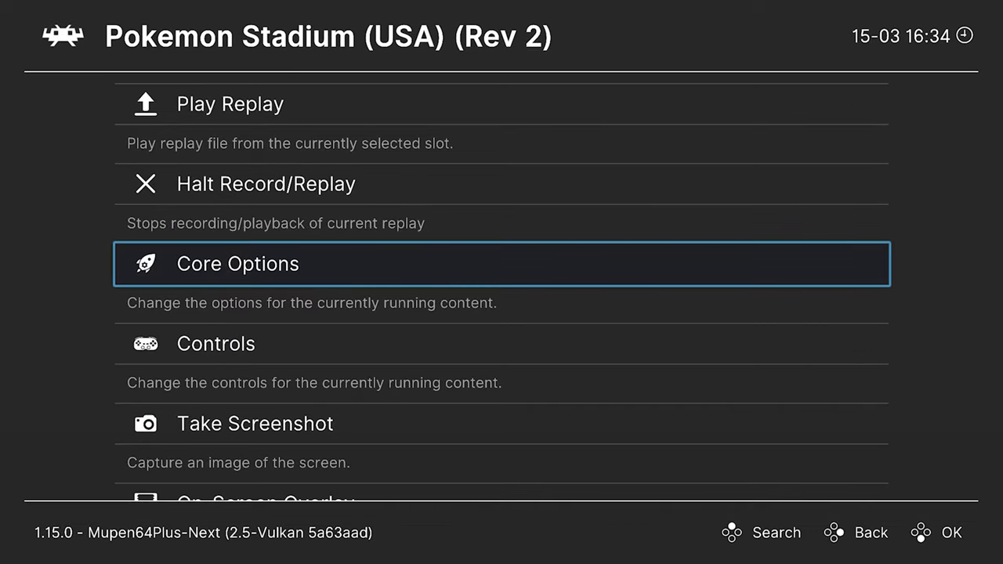
# Close the running Pokemon Stadium content and return to the Nintendo 64 playlist
pyautogui.press('Up')
pyautogui.press('Up')
pyautogui.press('Up')
pyautogui.press('Up')
pyautogui.press('Up')
pyautogui.press('Up')
pyautogui.press('Up')
pyautogui.press('Up')
pyautogui.press('Up')
pyautogui.press('Up')
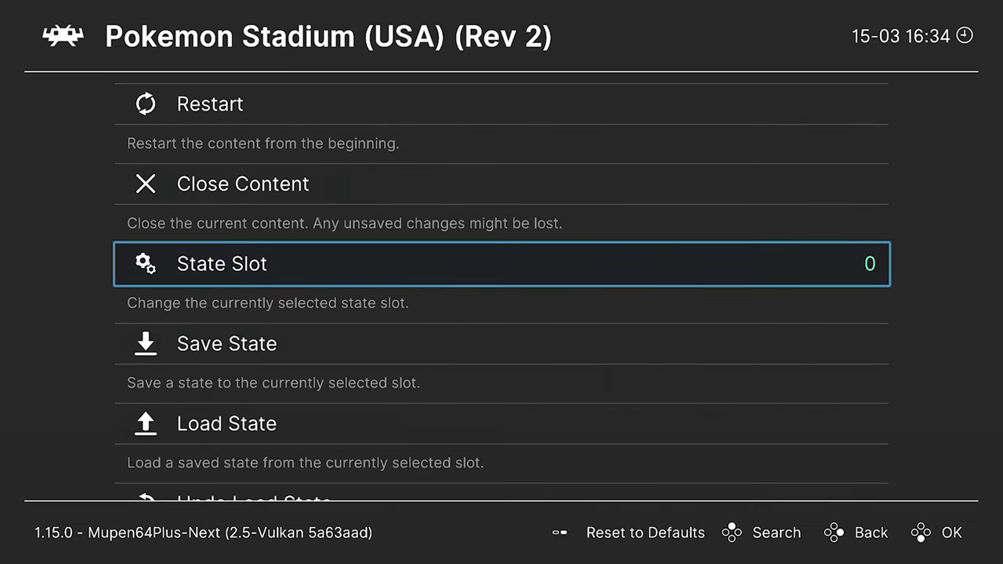
pyautogui.press('Return')
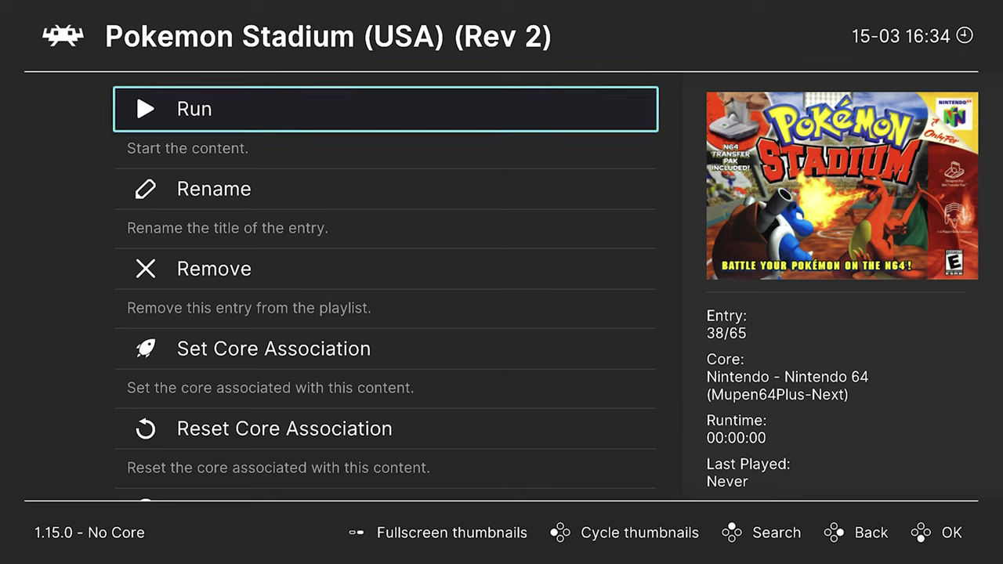
pyautogui.press('BackSpace')
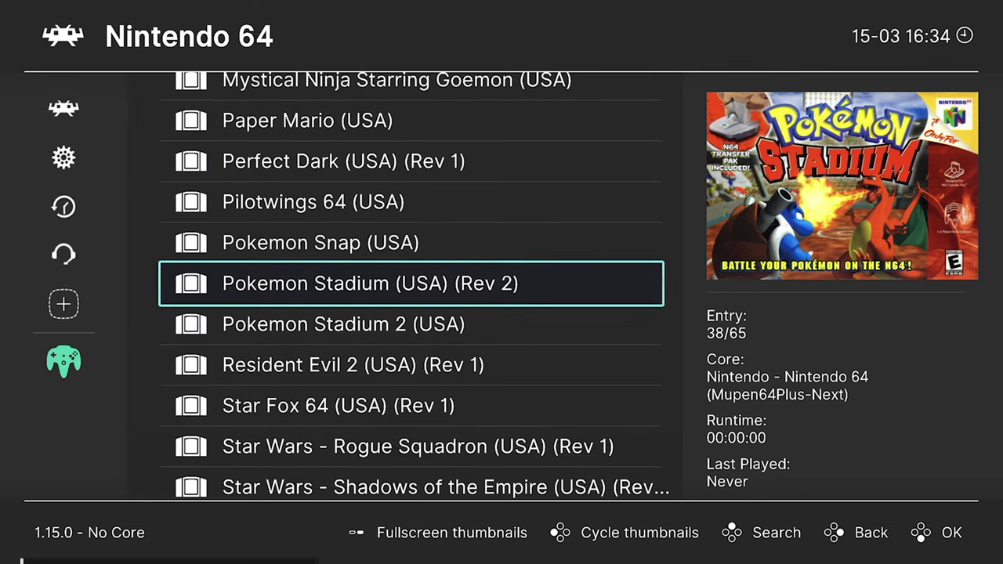
# Quit RetroArch and relaunch it from the Emulation drive
pyautogui.press('Escape')
pyautogui.hotkey('ctrl', 'Left')
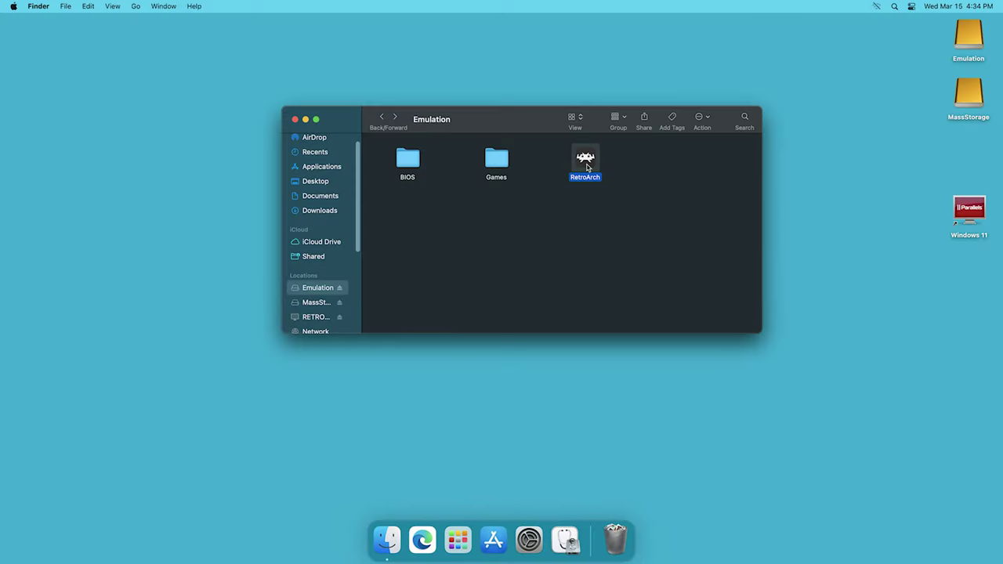
pyautogui.doubleClick(587, 167)
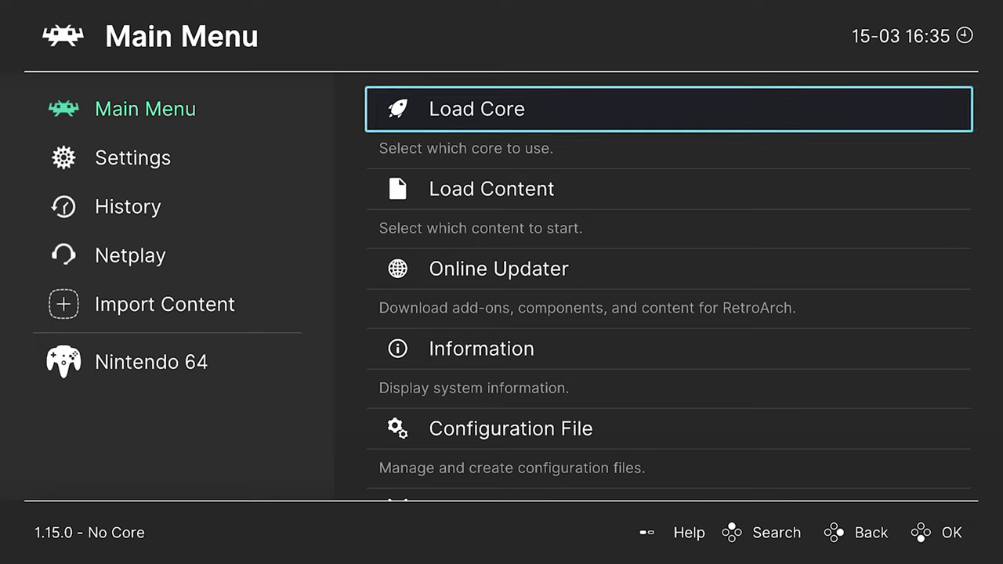
# Load the Nintendo - Nintendo 64 (Mupen64Plus-Next) core and open its Subsystems
pyautogui.press('Return')
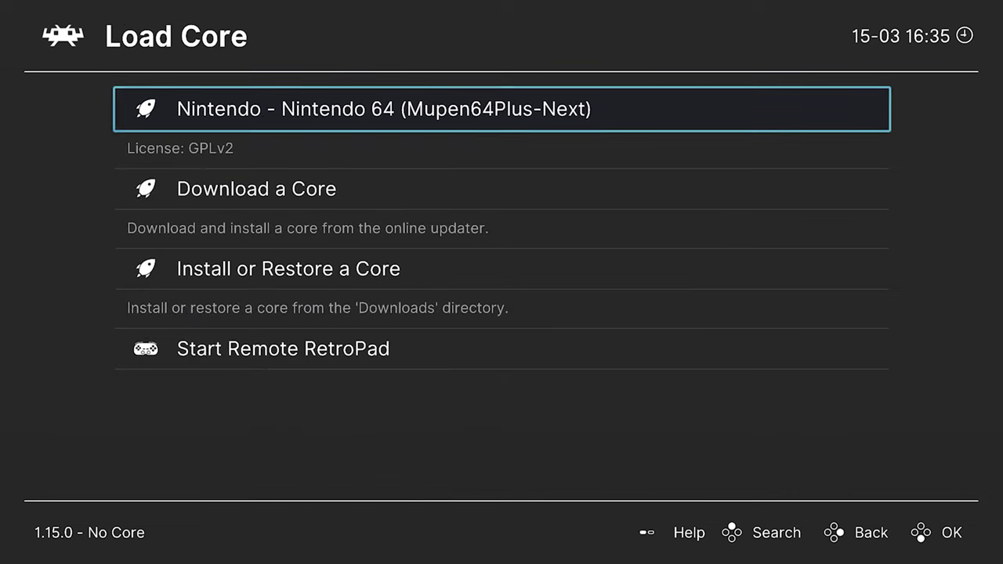
pyautogui.press('Return')
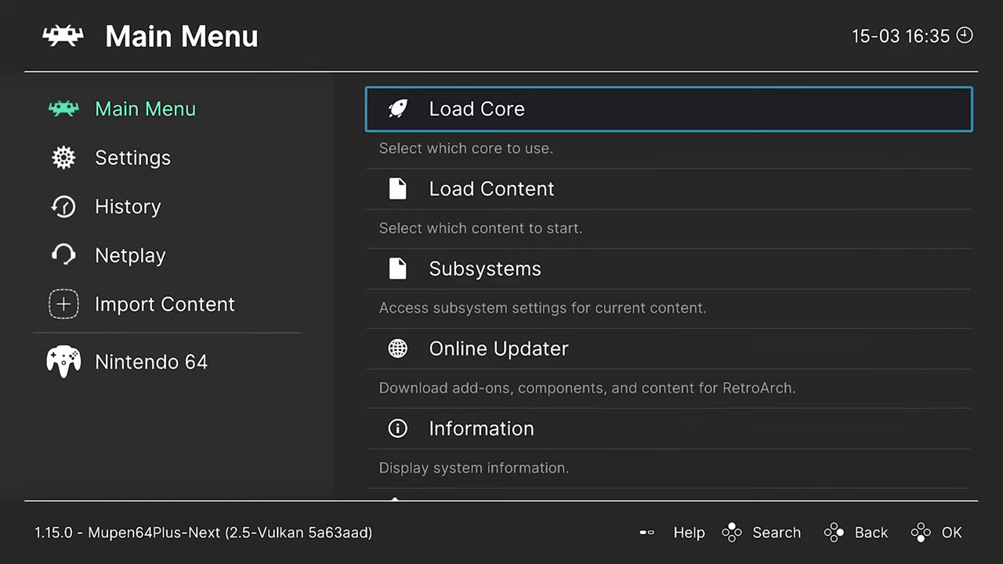
pyautogui.press('Down')
pyautogui.press('Down')
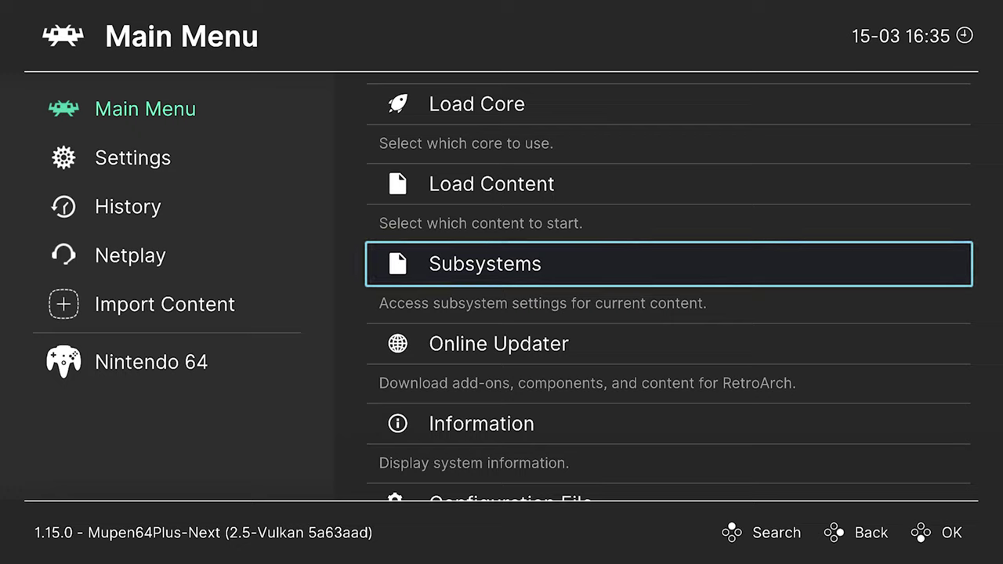
pyautogui.press('Return')
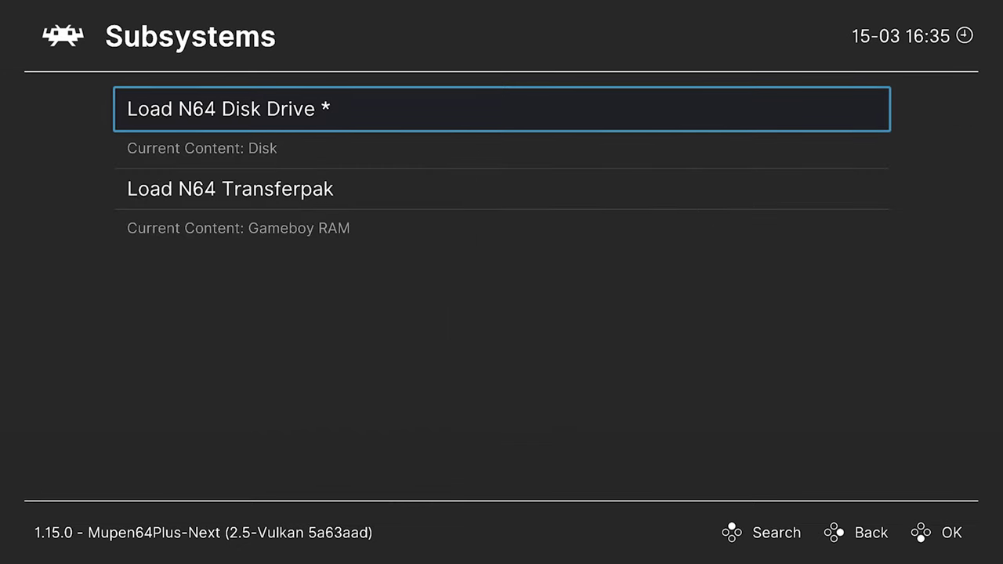
# Start loading the Gameboy RAM for the N64 Transferpak and browse to /Volumes/Macintosh HD
pyautogui.press('Down')
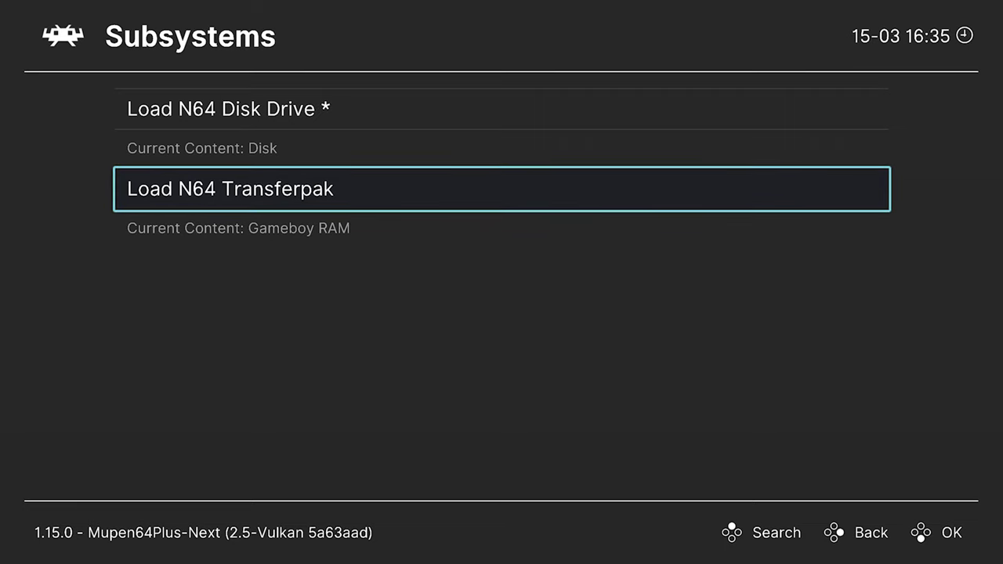
pyautogui.press('Return')
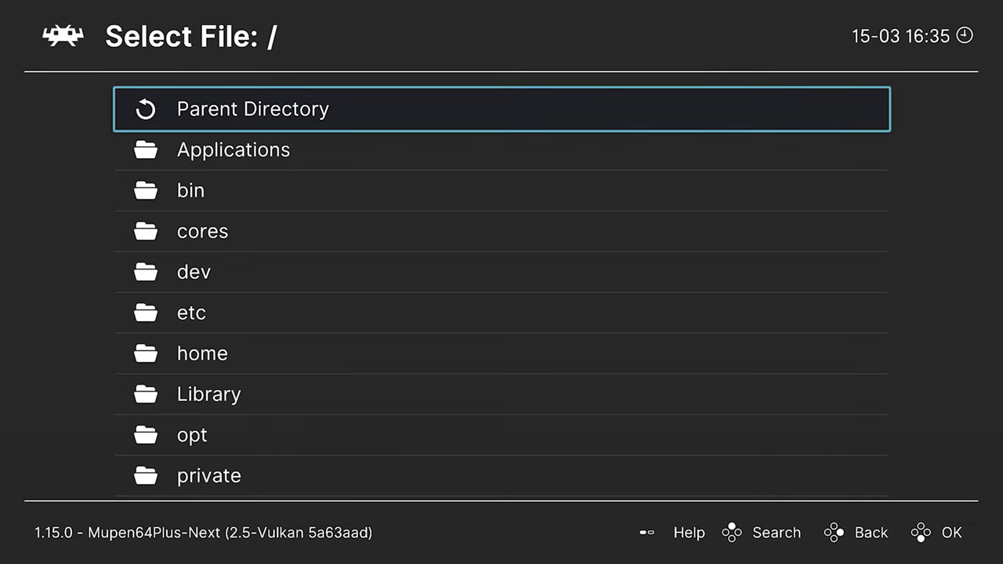
pyautogui.press('Up')
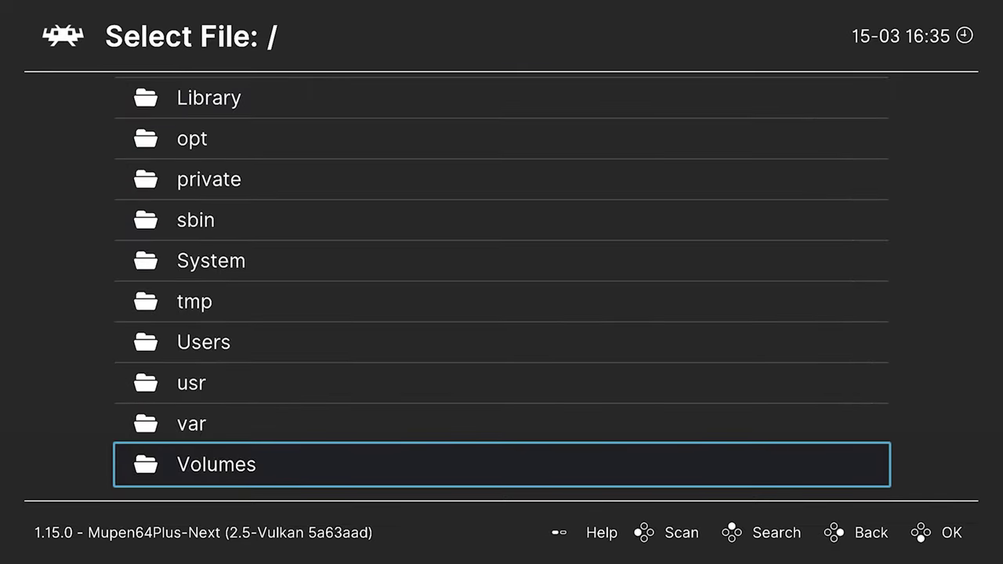
pyautogui.press('Return')
pyautogui.press('Down')
pyautogui.press('Down')
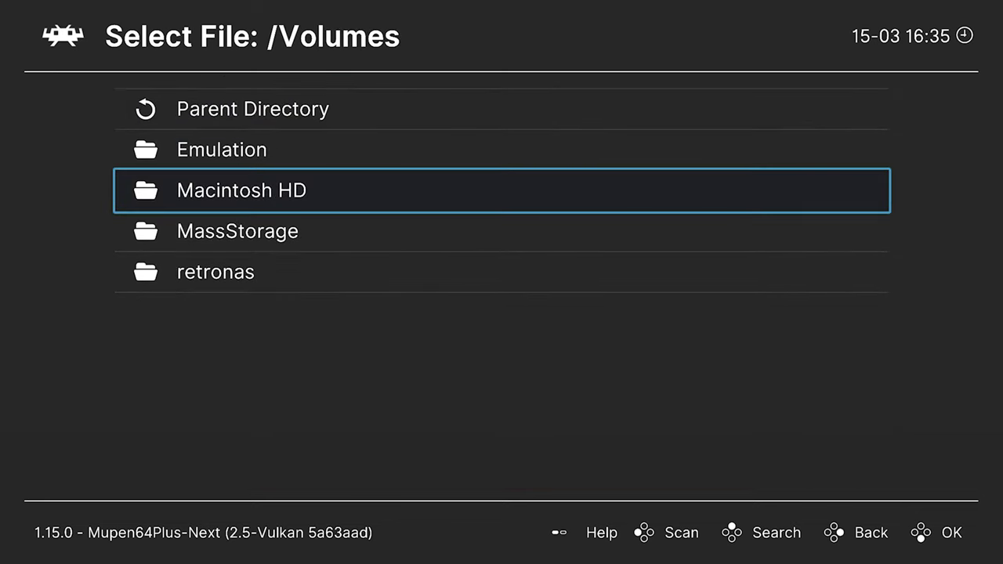
pyautogui.press('Return')
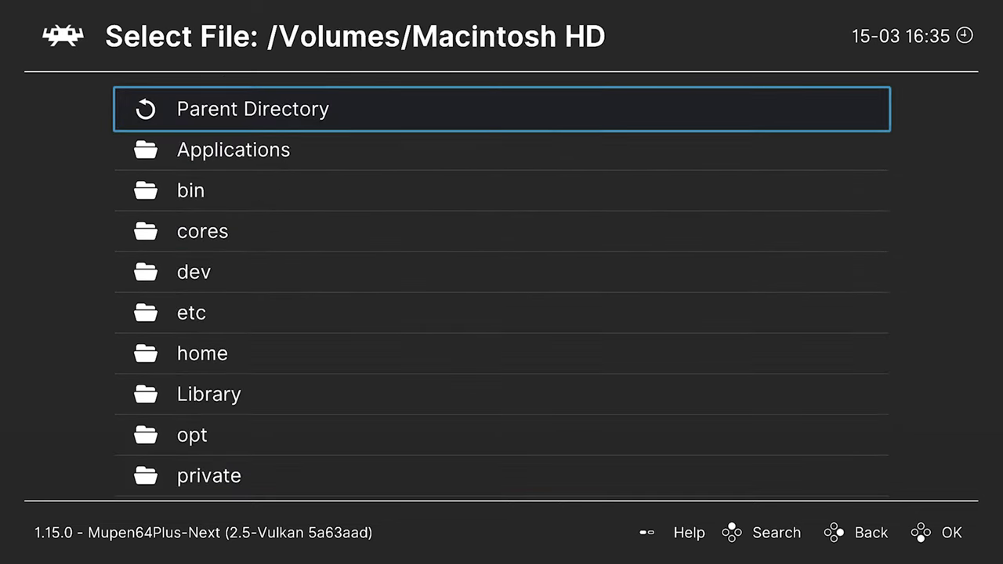
# Open the user's home folder inside Users on Macintosh HD
pyautogui.press('Down')
pyautogui.press('Down')
pyautogui.press('Down')
pyautogui.press('Down')
pyautogui.press('Down')
pyautogui.press('Down')
pyautogui.press('Down')
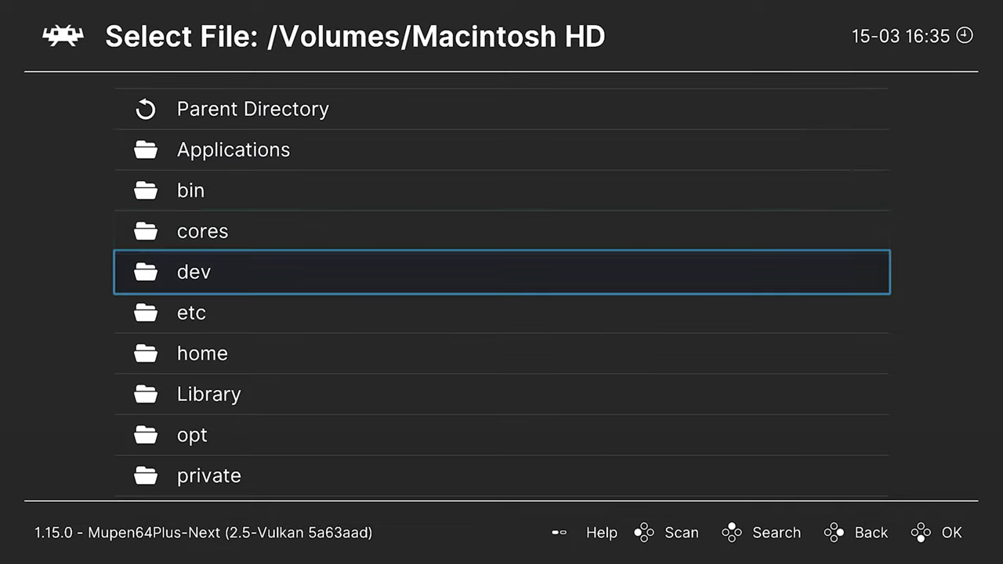
pyautogui.press('Down')
pyautogui.press('Down')
pyautogui.press('Down')
pyautogui.press('Down')
pyautogui.press('Down')
pyautogui.press('Down')
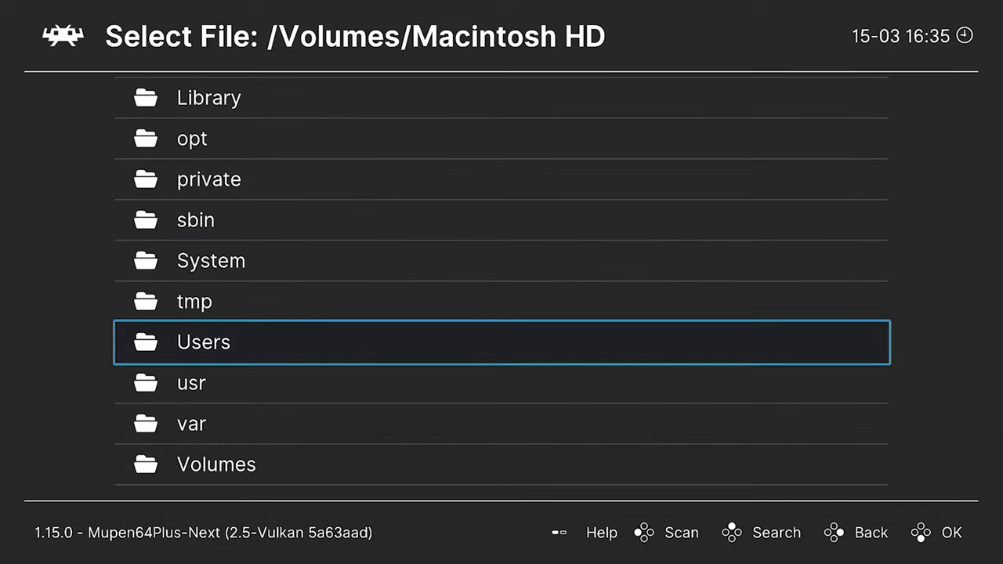
pyautogui.press('Return')
pyautogui.press('Down')
pyautogui.press('Return')
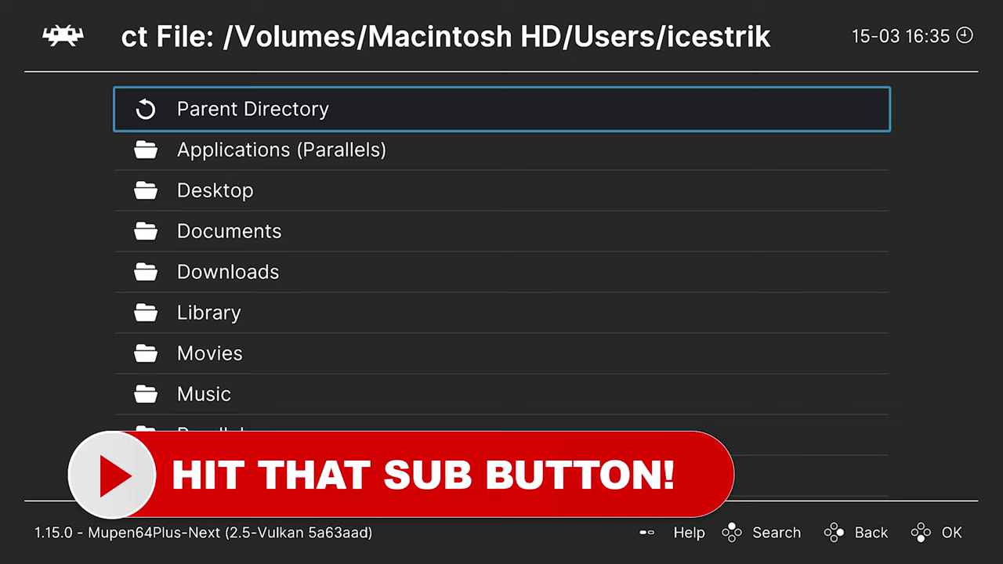
# Open the Documents folder and allow RetroArch to access its files
pyautogui.press('Down')
pyautogui.press('Down')
pyautogui.press('Down')
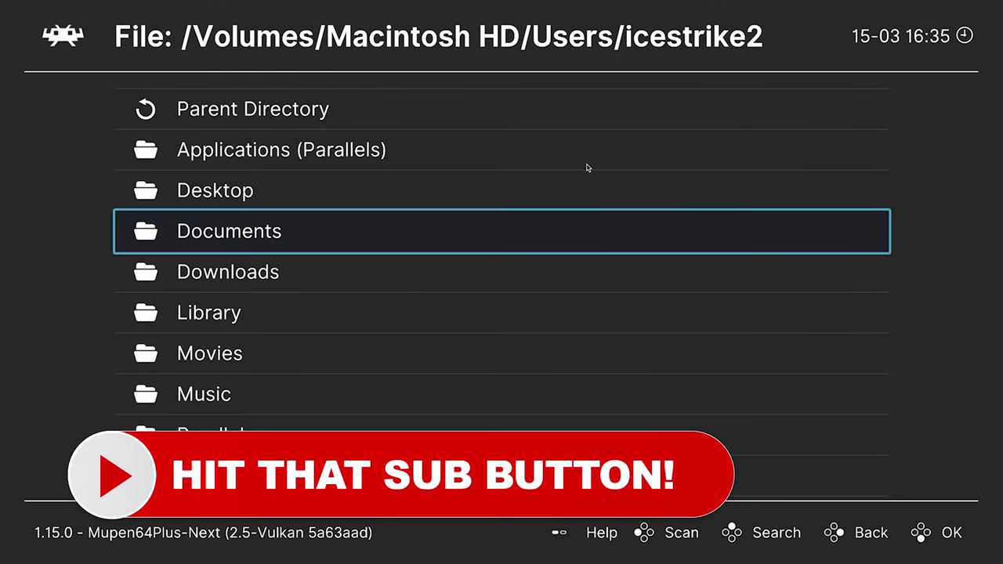
pyautogui.press('Return')
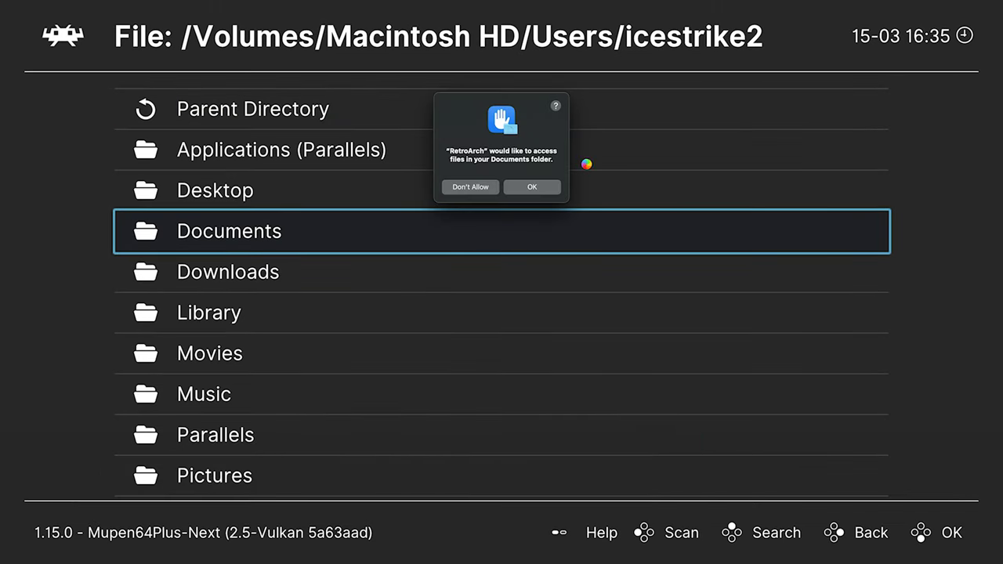
pyautogui.click(534, 190)
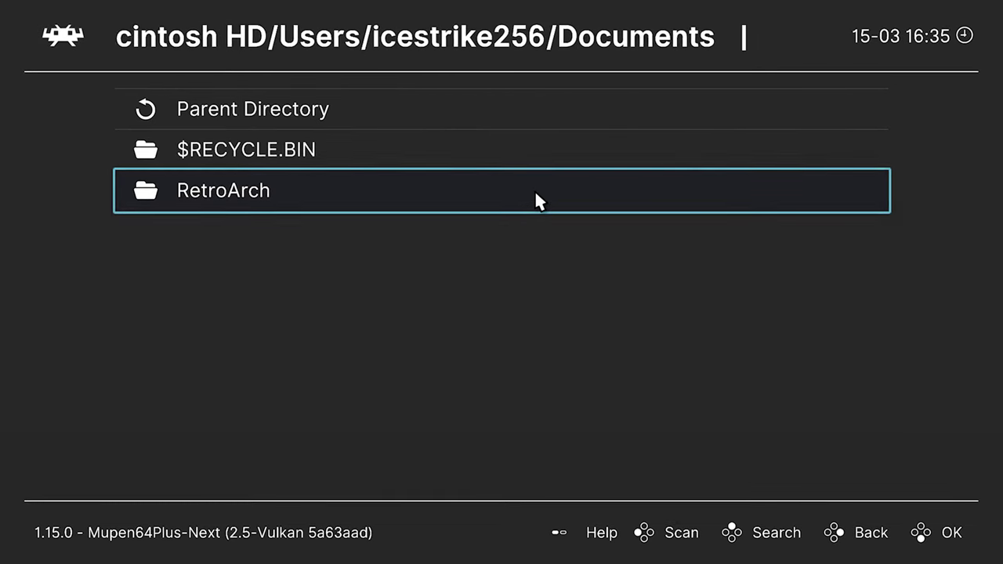
# Choose the Pokemon - Yellow Version .sav file in RetroArch/saves as the transfer pak's Gameboy RAM
pyautogui.press('Return')
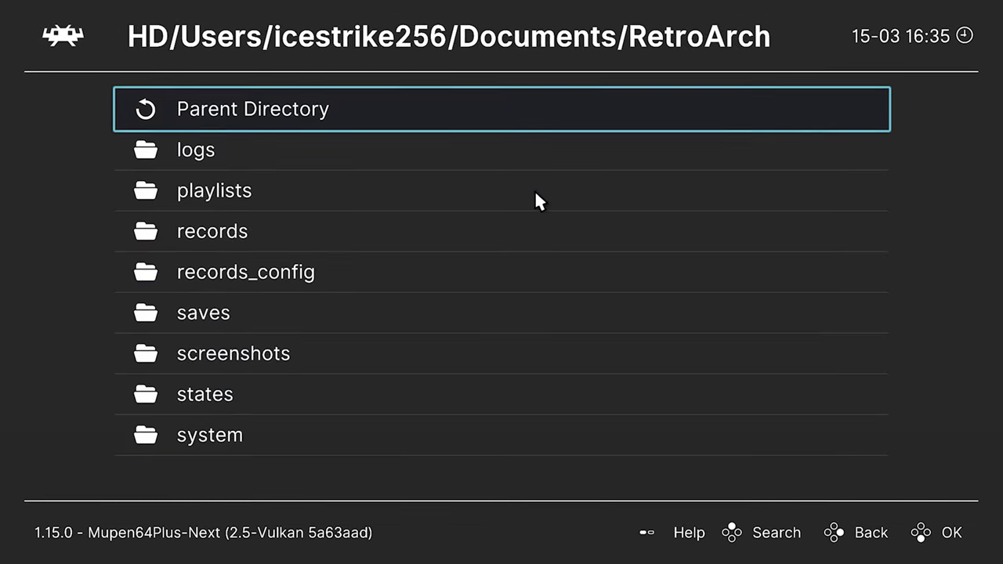
pyautogui.press('Down')
pyautogui.press('Down')
pyautogui.press('Down')
pyautogui.press('Down')
pyautogui.press('Down')
pyautogui.press('Return')
pyautogui.press('Down')
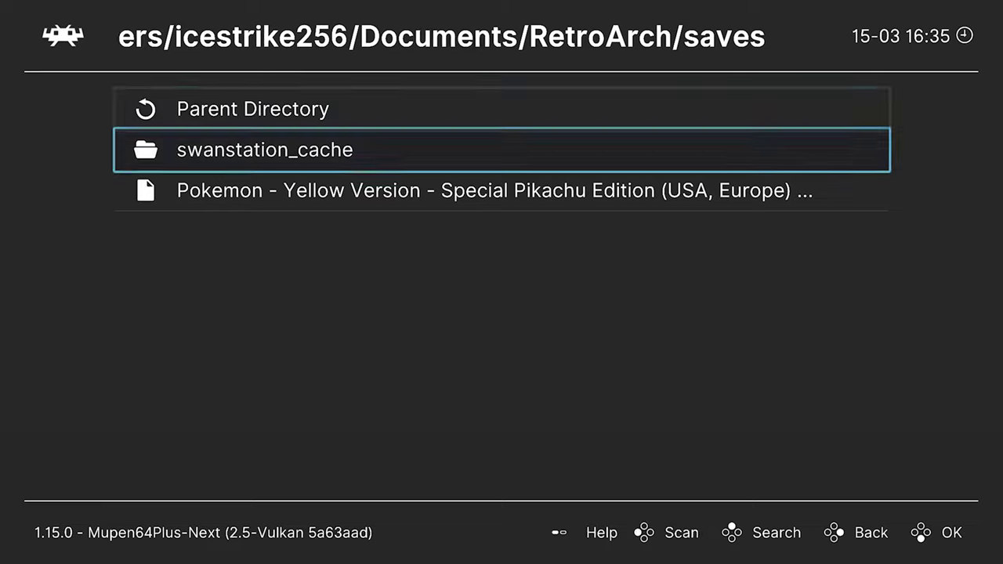
pyautogui.press('Down')
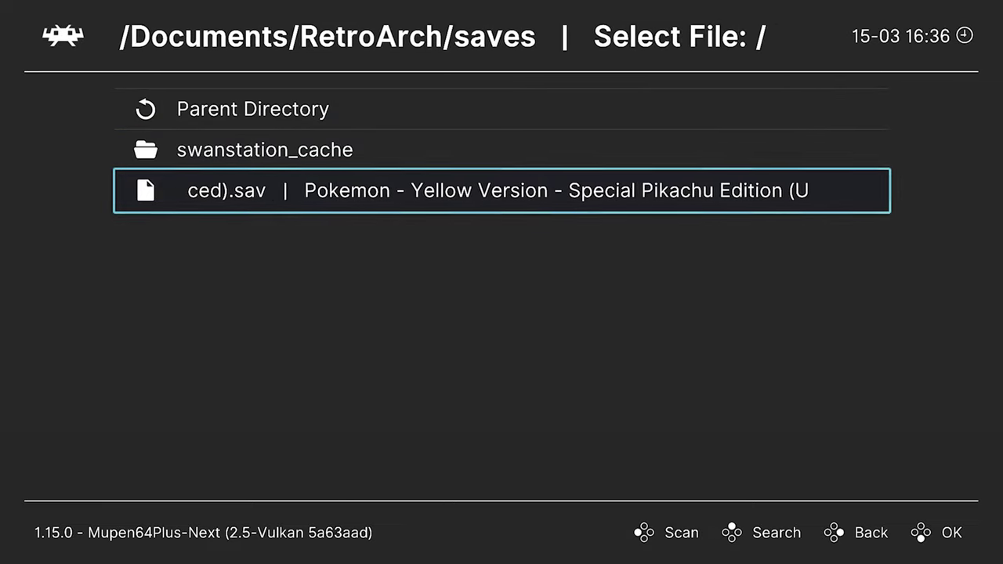
pyautogui.press('BackSpace')
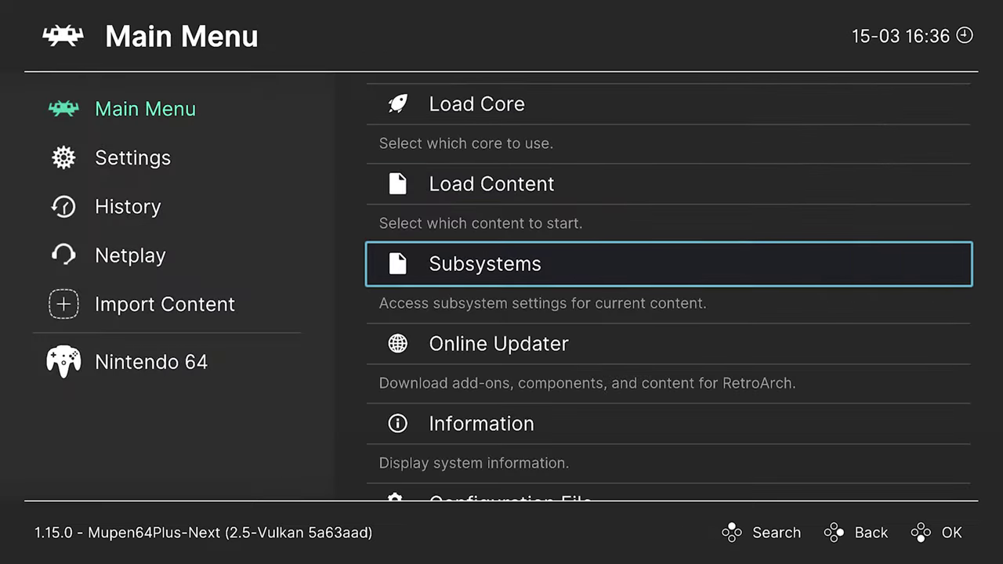
# Start loading the Gameboy ROM for the N64 Transferpak and go up from RetroArch/saves to /Volumes
pyautogui.press('Return')
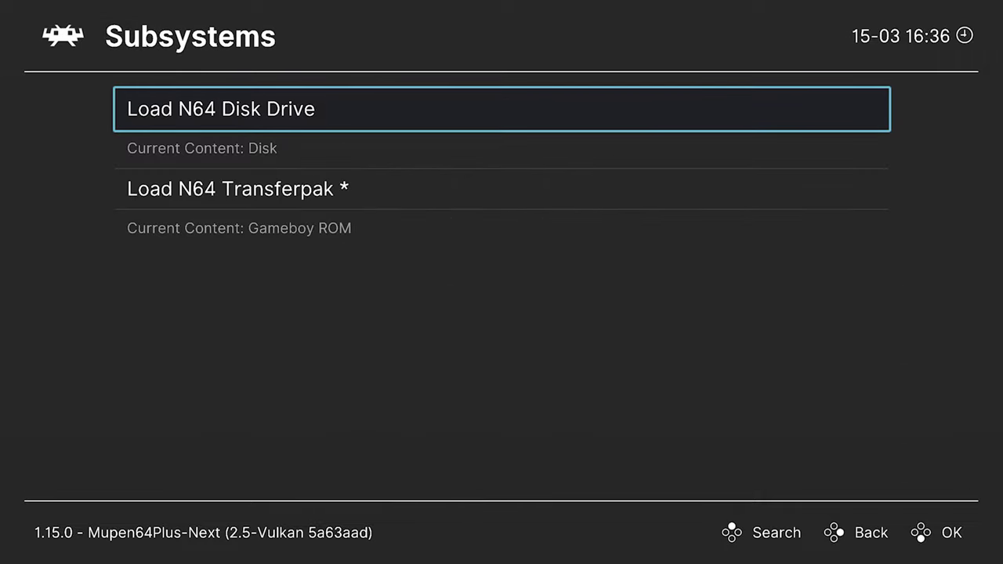
pyautogui.press('Down')
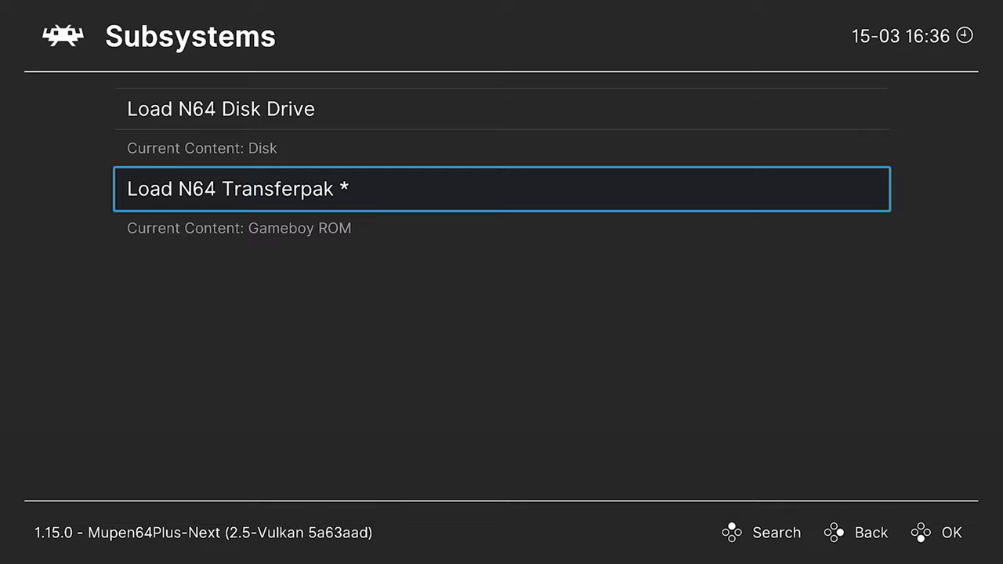
pyautogui.press('Return')
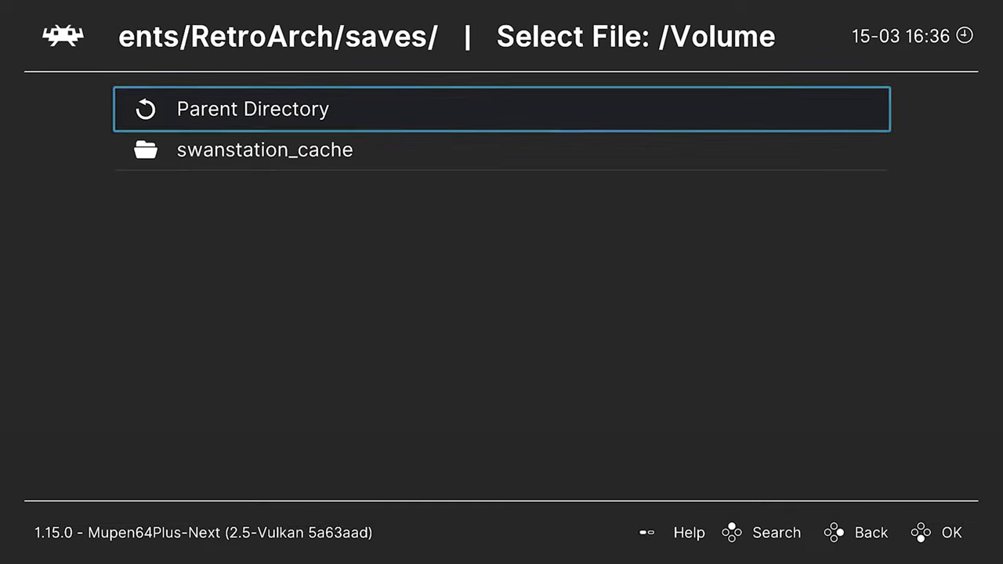
pyautogui.press('Return')
pyautogui.press('Return')
pyautogui.press('Return')
pyautogui.press('Return')
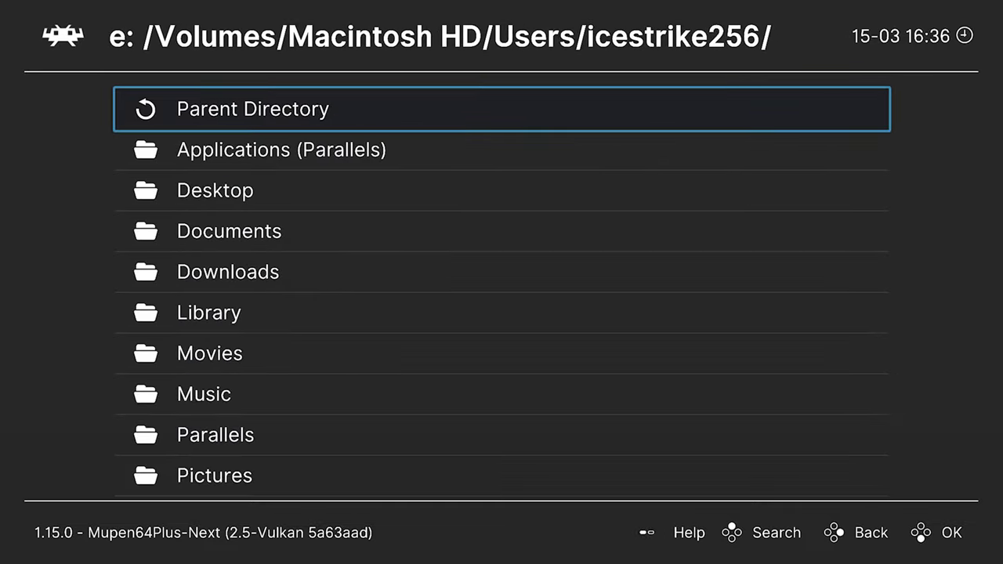
pyautogui.press('Return')
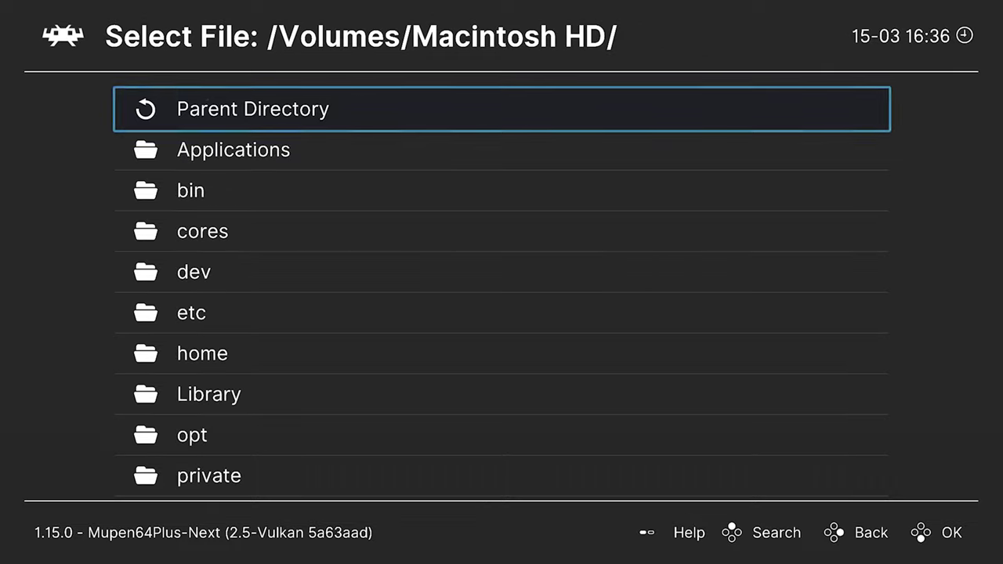
pyautogui.press('Return')
# Open the Gameboy Games folder inside Games on the Emulation volume
pyautogui.press('Down')
pyautogui.press('Return')
pyautogui.press('Down')
pyautogui.press('Down')
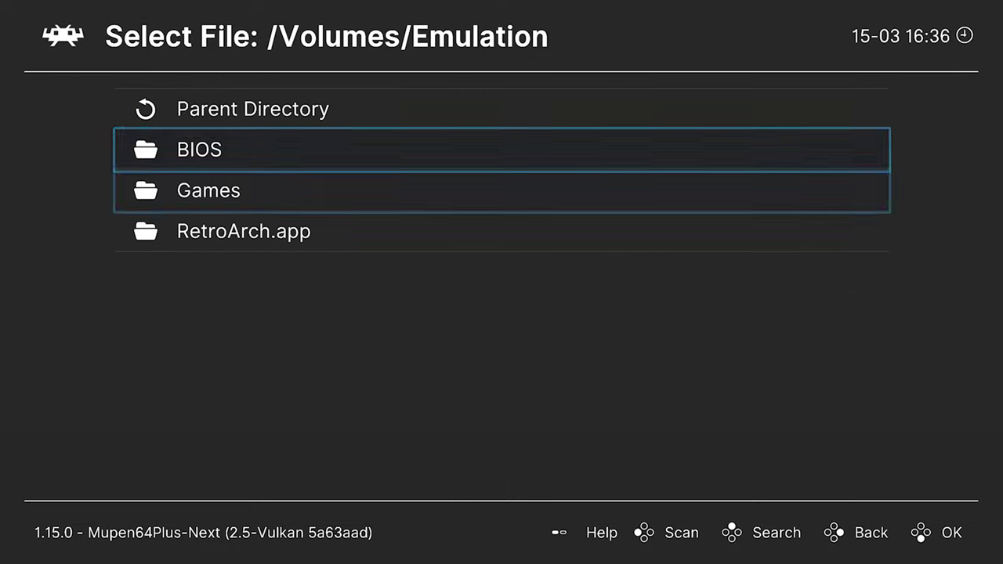
pyautogui.press('Return')
pyautogui.press('Down')
pyautogui.press('Down')
pyautogui.press('Down')
pyautogui.press('Down')
pyautogui.press('Down')
pyautogui.press('Down')
pyautogui.press('Down')
pyautogui.press('Down')
pyautogui.press('Down')
pyautogui.press('Down')
pyautogui.press('Down')
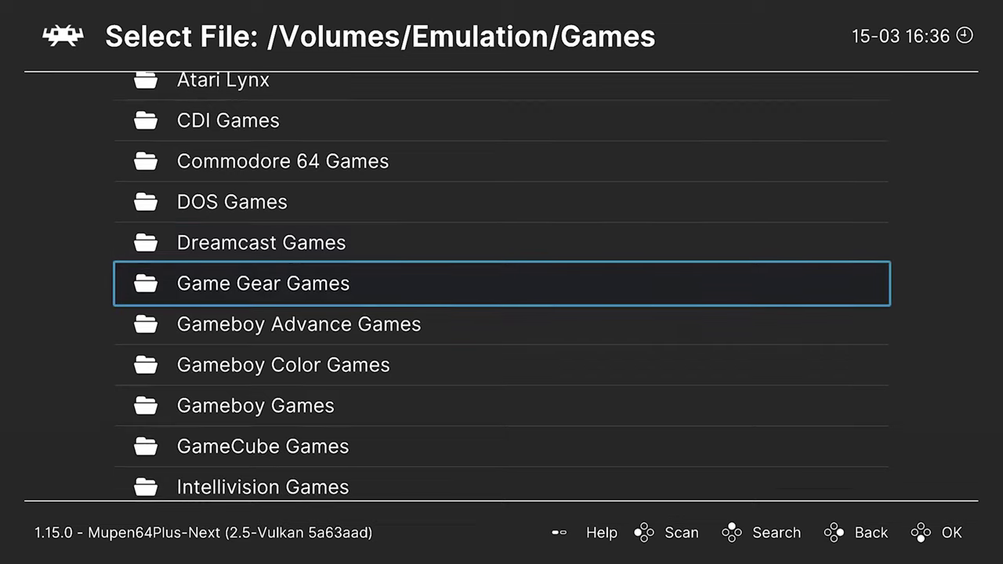
pyautogui.press('Down')
pyautogui.press('Down')
pyautogui.press('Down')
pyautogui.press('Return')
# Choose the Pokemon - Yellow Version .gb file as the transfer pak's Gameboy ROM
pyautogui.press('Down')
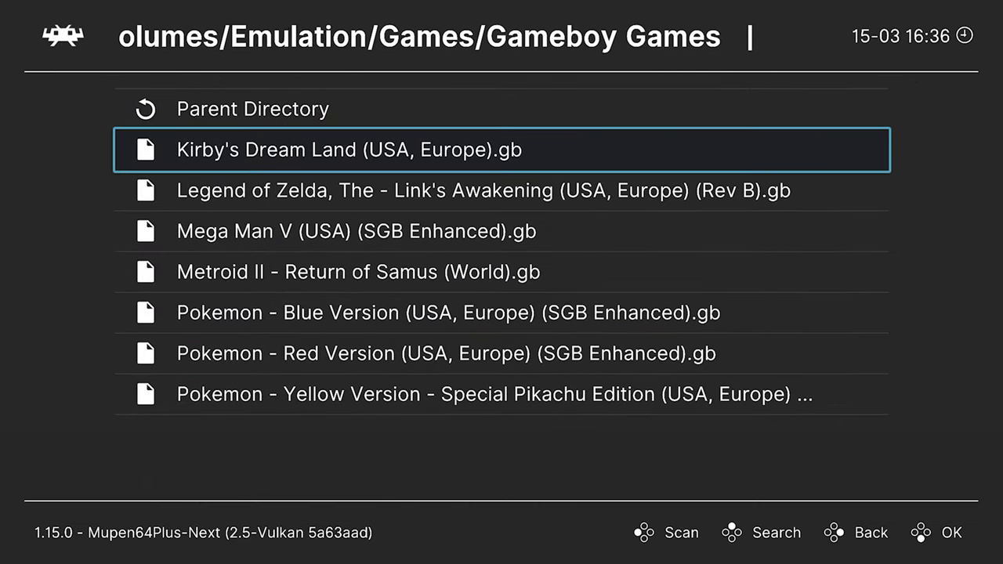
pyautogui.press('Down')
pyautogui.press('Down')
pyautogui.press('Down')
pyautogui.press('Down')
pyautogui.press('Down')
pyautogui.press('Down')
pyautogui.press('Return')
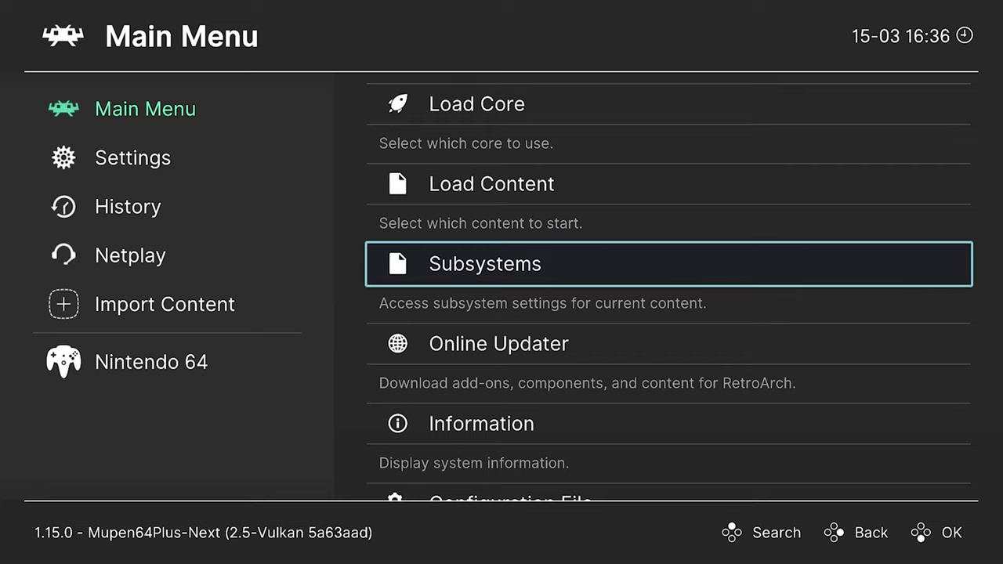
# Start loading the Cartridge for the N64 Transferpak and open the N64 Games folder in /Volumes/Emulation/Games
pyautogui.press('Return')
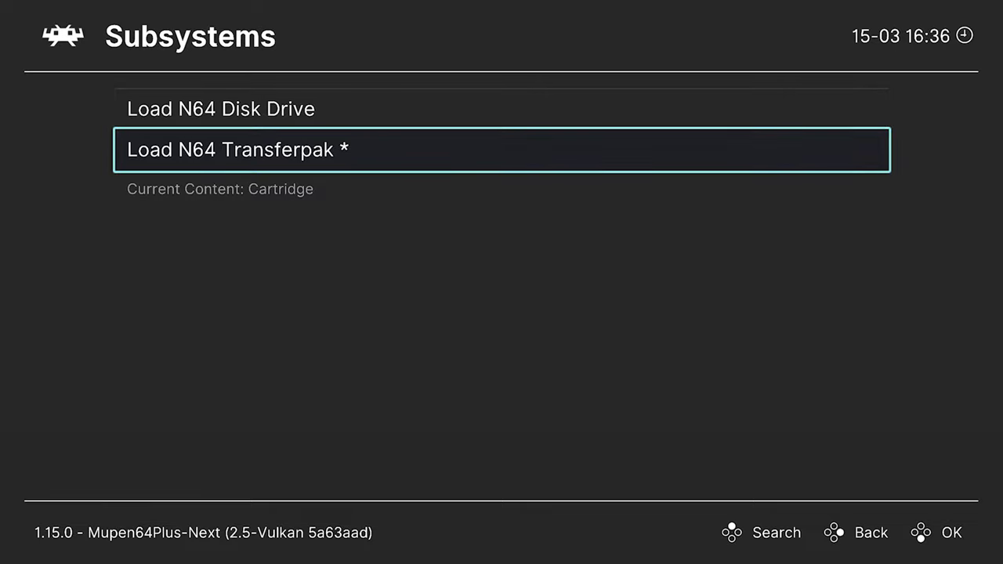
pyautogui.press('Return')
pyautogui.press('Return')
pyautogui.press('Down')
pyautogui.press('Down')
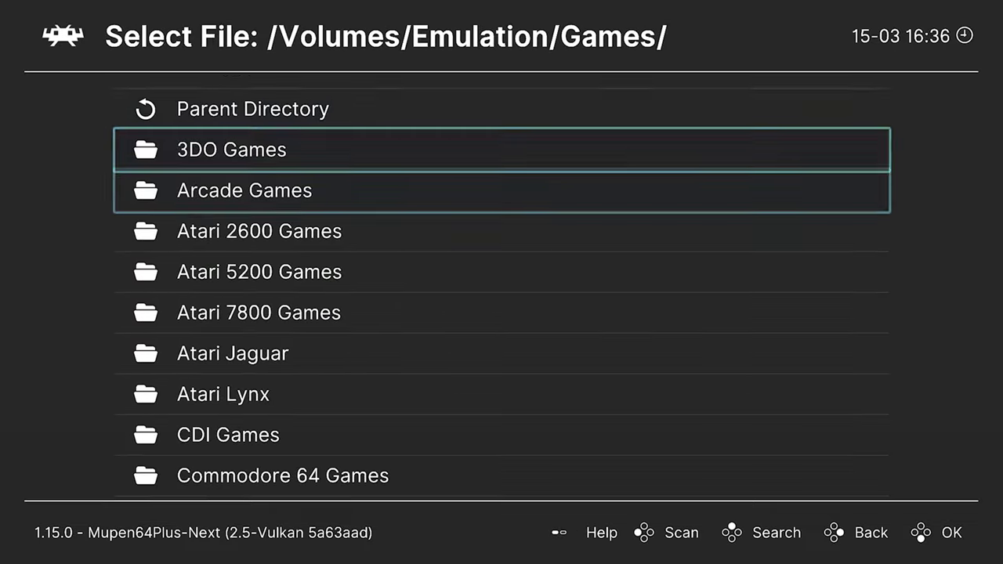
pyautogui.press('Down')
pyautogui.press('Down')
pyautogui.press('Down')
pyautogui.press('Down')
pyautogui.press('Down')
pyautogui.press('Down')
pyautogui.press('Down')
pyautogui.press('Down')
pyautogui.press('Down')
pyautogui.press('Down')
pyautogui.press('Down')
pyautogui.press('Down')
pyautogui.press('Down')
pyautogui.press('Down')
pyautogui.press('Down')
pyautogui.press('Down')
pyautogui.press('Down')
pyautogui.press('Down')
pyautogui.press('Down')
pyautogui.press('Up')
pyautogui.press('Up')
pyautogui.press('Up')
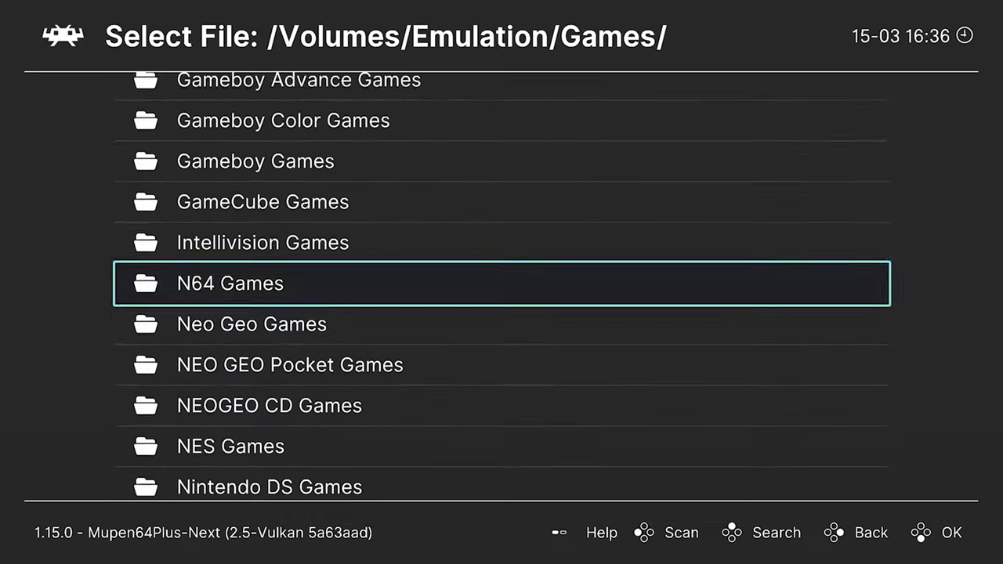
pyautogui.press('Return')
# Choose Pokemon Stadium (USA) (Rev B).z64 as the transfer pak's cartridge
pyautogui.press('Down')
pyautogui.press('Down')
pyautogui.press('Down')
pyautogui.press('Down')
pyautogui.press('Down')
pyautogui.press('Down')
pyautogui.press('Down')
pyautogui.press('Down')
pyautogui.press('Down')
pyautogui.press('Down')
pyautogui.press('Down')
pyautogui.press('Down')
pyautogui.press('Down')
pyautogui.press('Down')
pyautogui.press('Down')
pyautogui.press('Down')
pyautogui.press('Down')
pyautogui.press('Down')
pyautogui.press('Down')
pyautogui.press('Down')
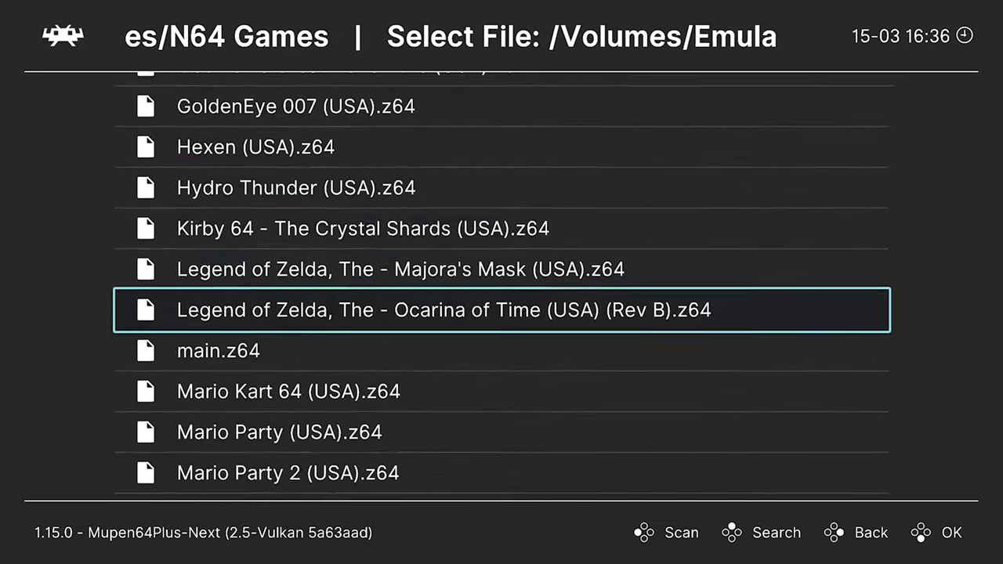
pyautogui.press('Down')
pyautogui.press('Down')
pyautogui.press('Down')
pyautogui.press('Down')
pyautogui.press('Down')
pyautogui.press('Down')
pyautogui.press('Down')
pyautogui.press('Down')
pyautogui.press('Down')
pyautogui.press('Down')
pyautogui.press('Down')
pyautogui.press('Down')
pyautogui.press('Down')
pyautogui.press('Down')
pyautogui.press('Down')
pyautogui.press('Up')
pyautogui.press('Up')
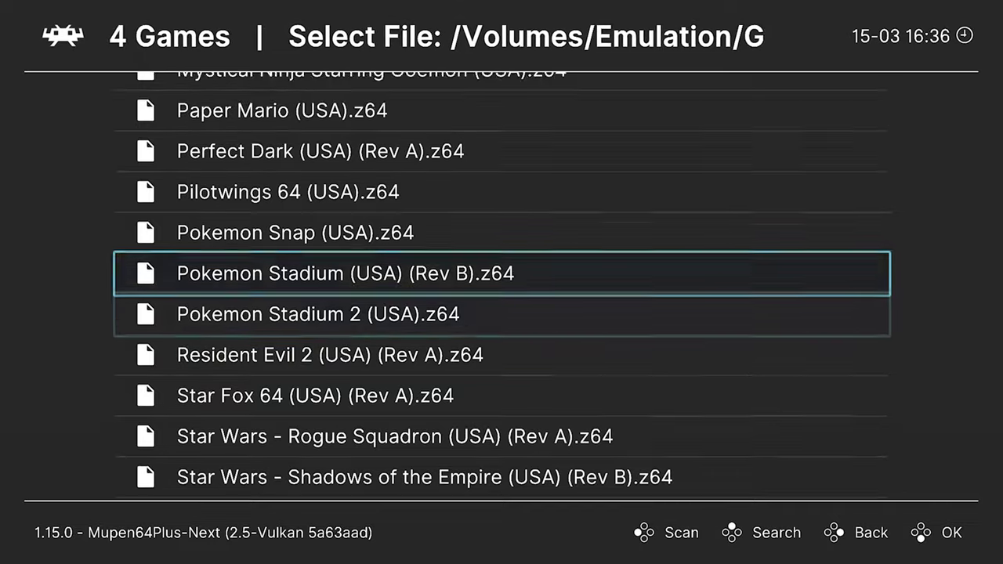
pyautogui.press('Return')
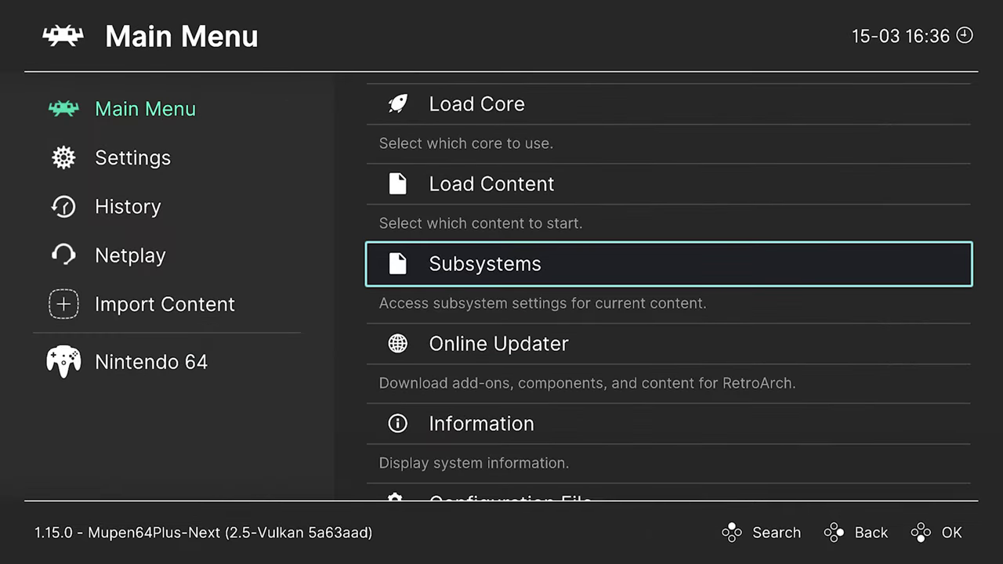
# Start the N64 Transferpak subsystem and accept the Game Pak Check in Pokemon Stadium
pyautogui.press('Return')
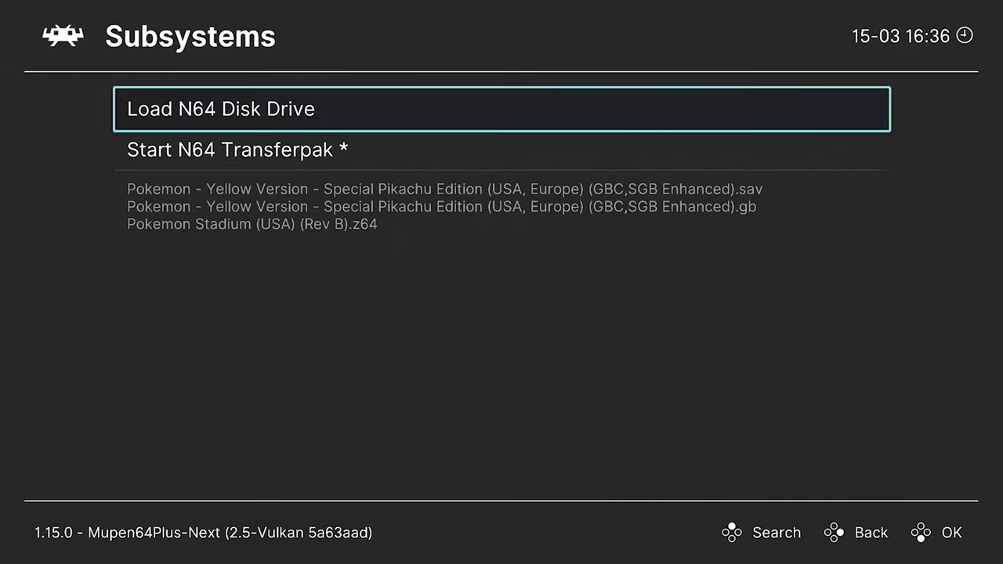
pyautogui.press('Down')
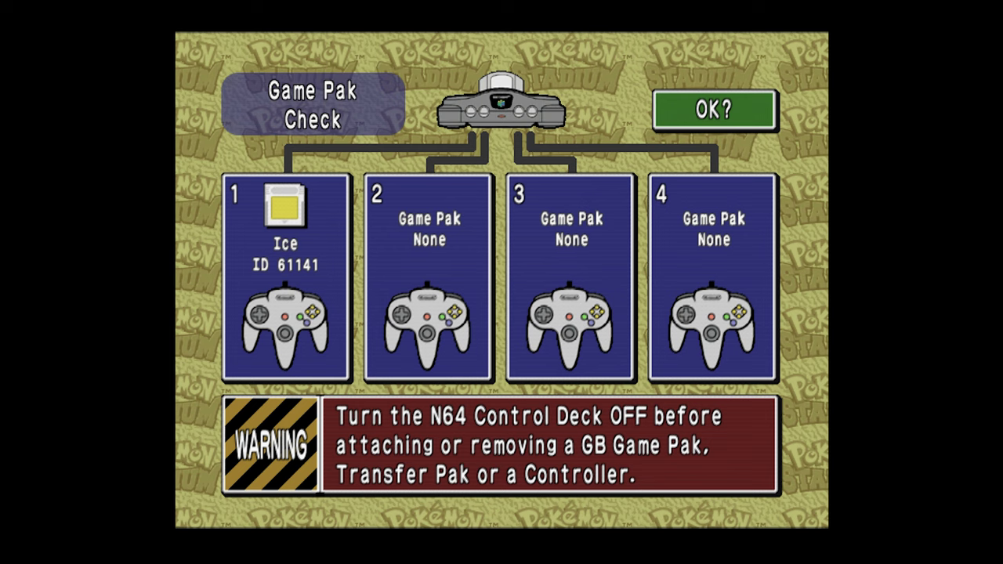
pyautogui.press('Return')
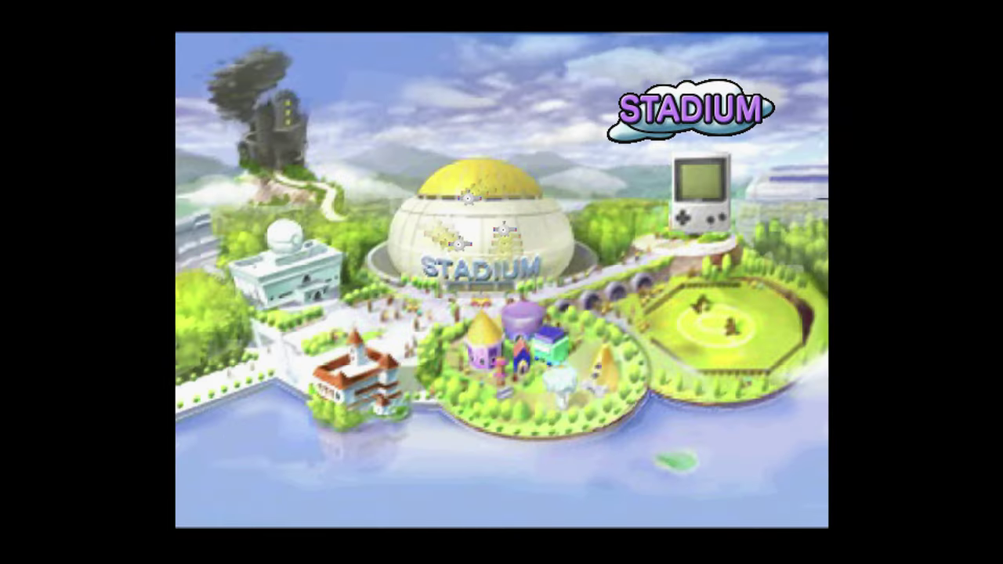
# Enter the Stadium and open the Register Pokémon screen
pyautogui.press('Return')
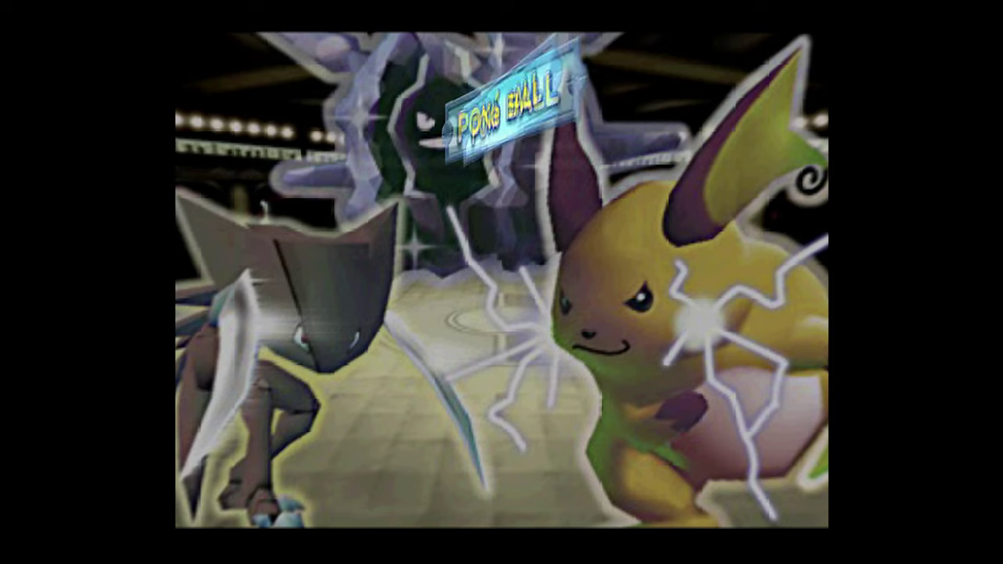
pyautogui.press('Return')
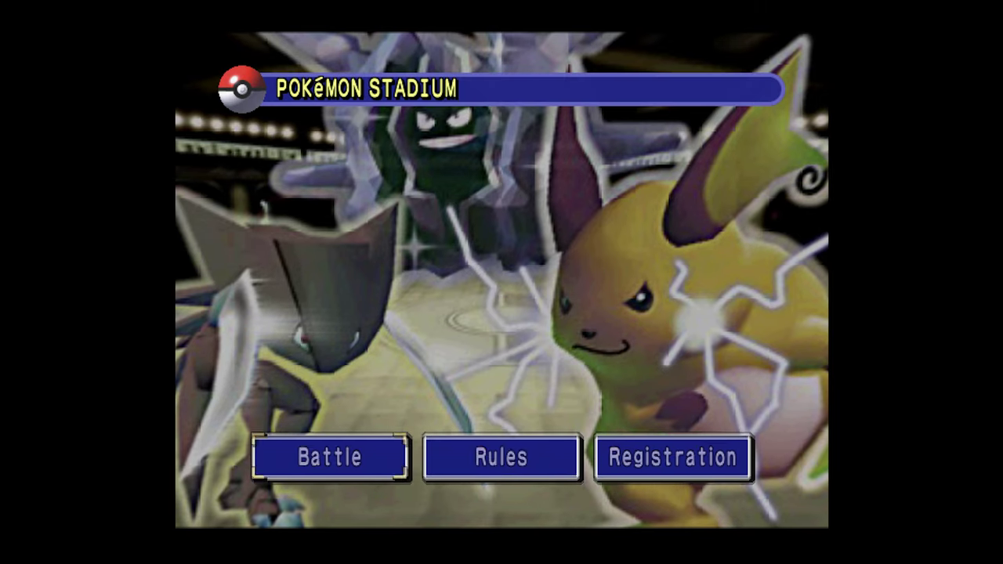
pyautogui.press('Right')
pyautogui.press('Return')
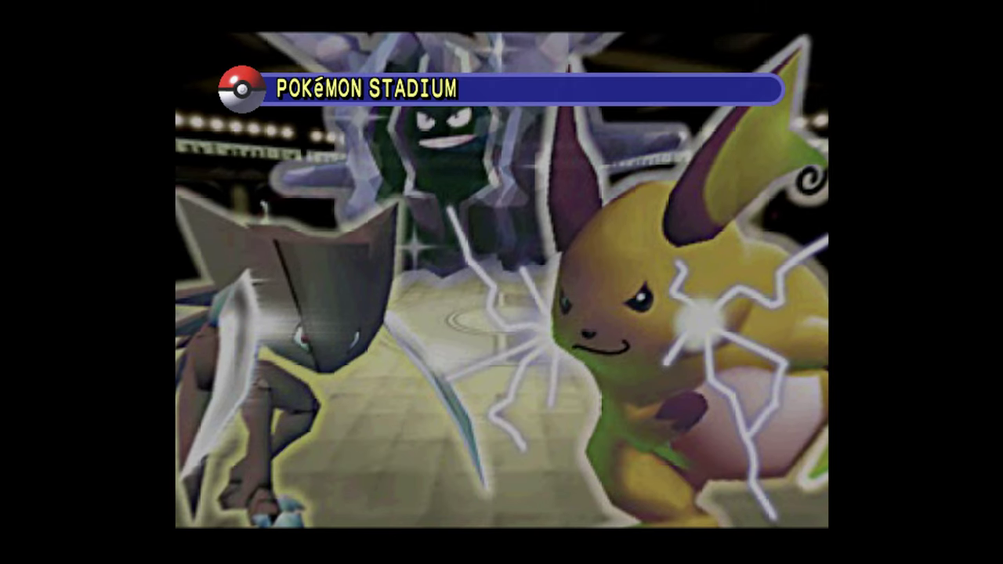
pyautogui.press('Return')
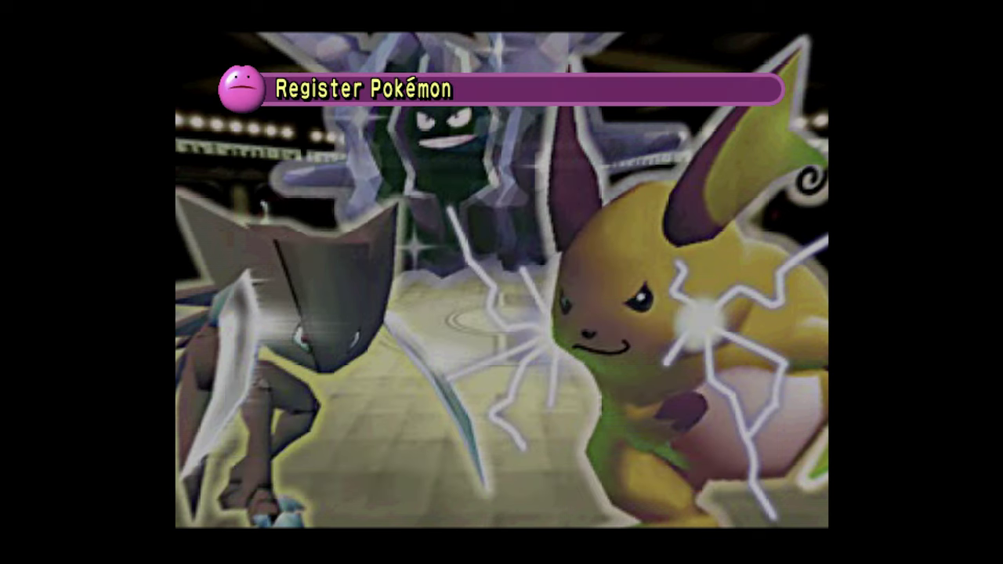
pyautogui.press('Return')
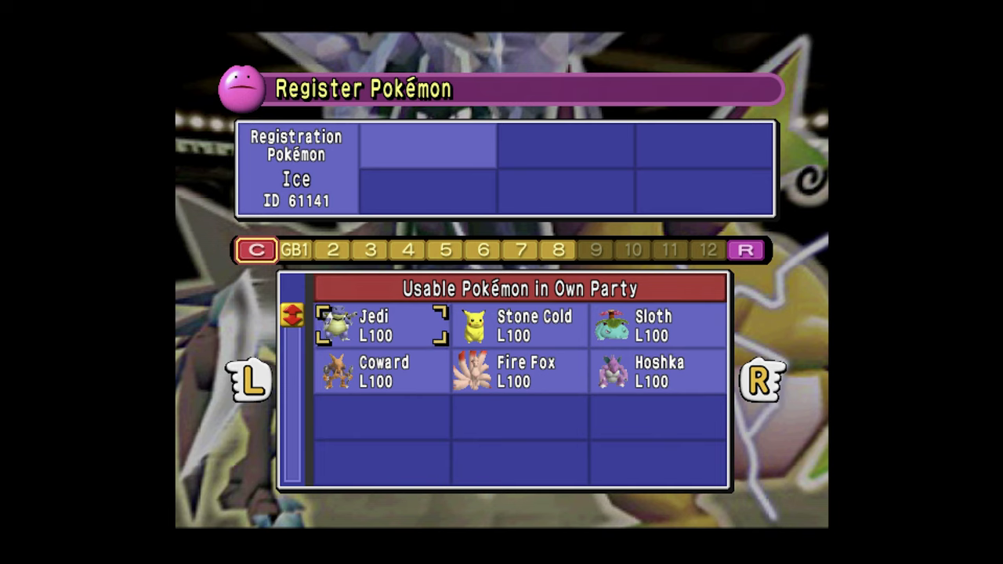
# Register all six Pokémon from the Game Pak's own party for the Prime Cup
pyautogui.press('Return')
pyautogui.press('Return')
pyautogui.press('Return')
pyautogui.press('Return')
pyautogui.press('Return')
pyautogui.press('Return')
pyautogui.press('Return')
pyautogui.press('Return')
pyautogui.press('Return')
pyautogui.press('Return')
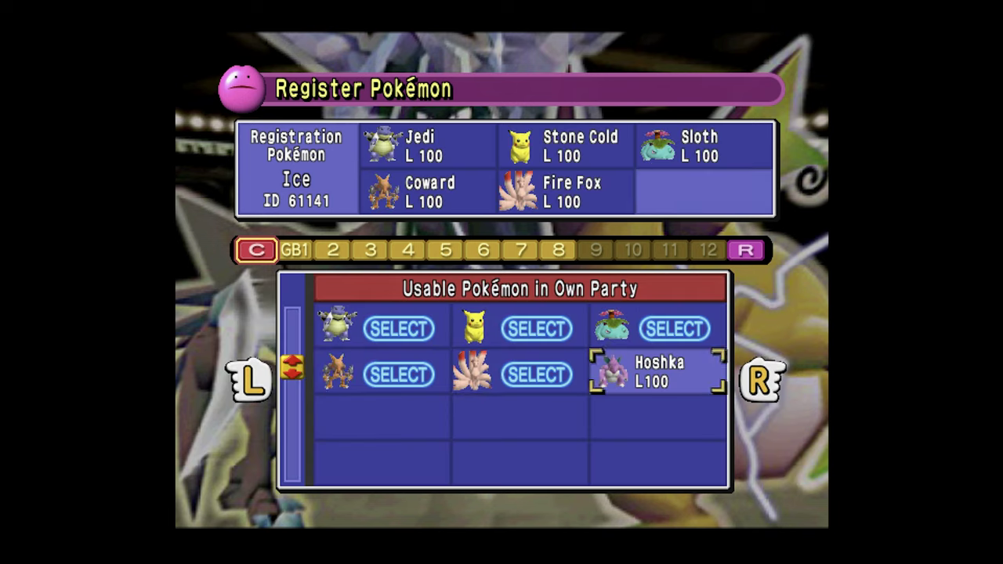
pyautogui.press('Return')
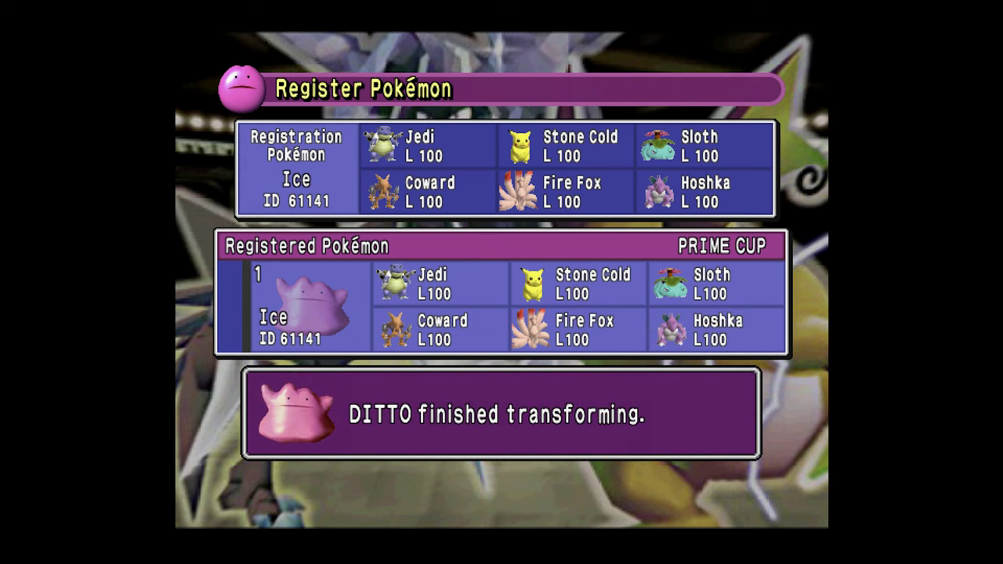
pyautogui.press('Return')
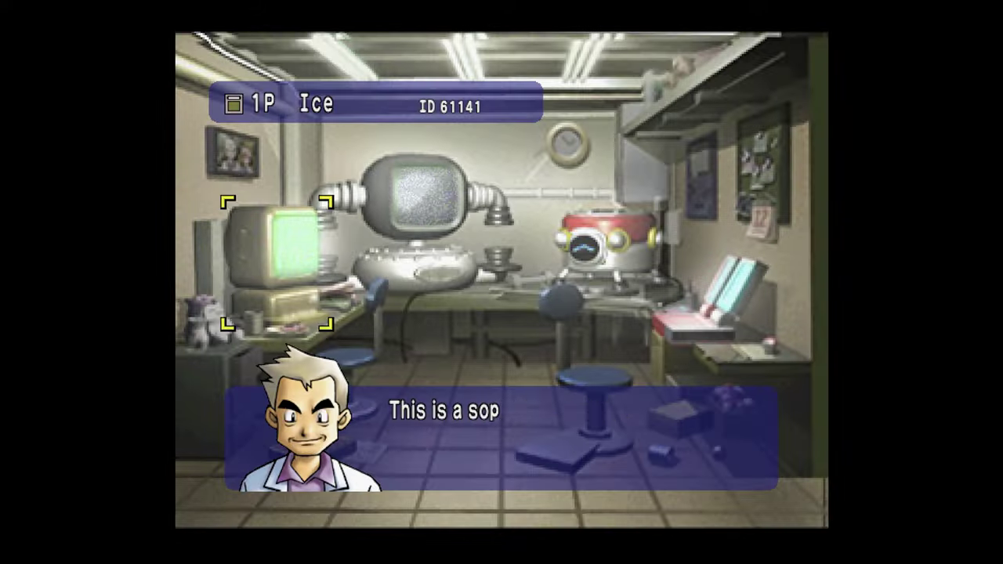
pyautogui.press('Return')
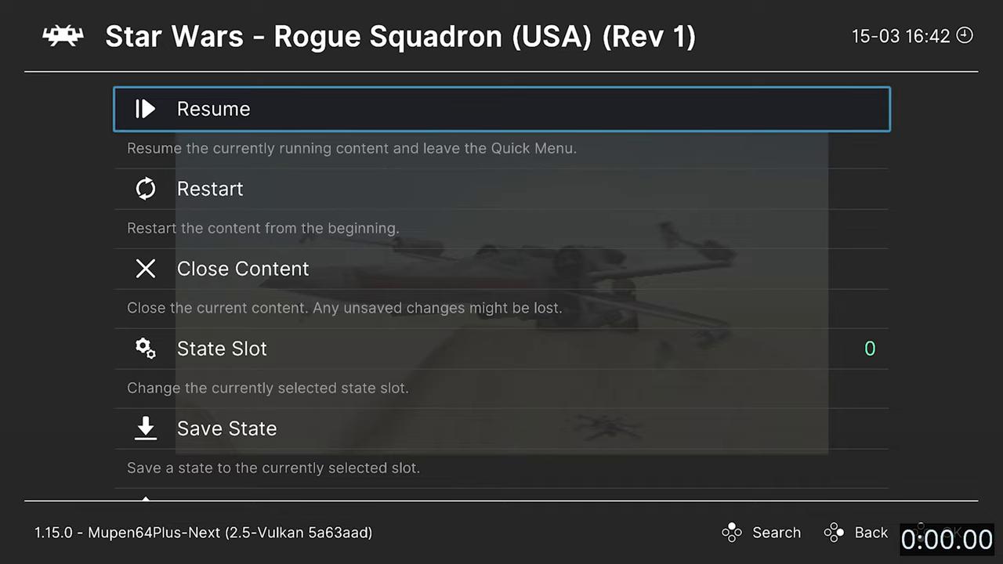
# Open the Shaders settings for Star Wars - Rogue Squadron and turn Video Shaders on
pyautogui.click(501, 189)
pyautogui.press('Down')
pyautogui.press('Down')
pyautogui.press('Down')
pyautogui.press('Down')
pyautogui.press('Down')
pyautogui.press('Down')
pyautogui.press('Down')
pyautogui.press('Down')
pyautogui.press('Down')
pyautogui.press('Down')
pyautogui.press('Down')
pyautogui.press('Down')
pyautogui.press('Down')
pyautogui.press('Down')
pyautogui.press('Down')
pyautogui.press('Down')
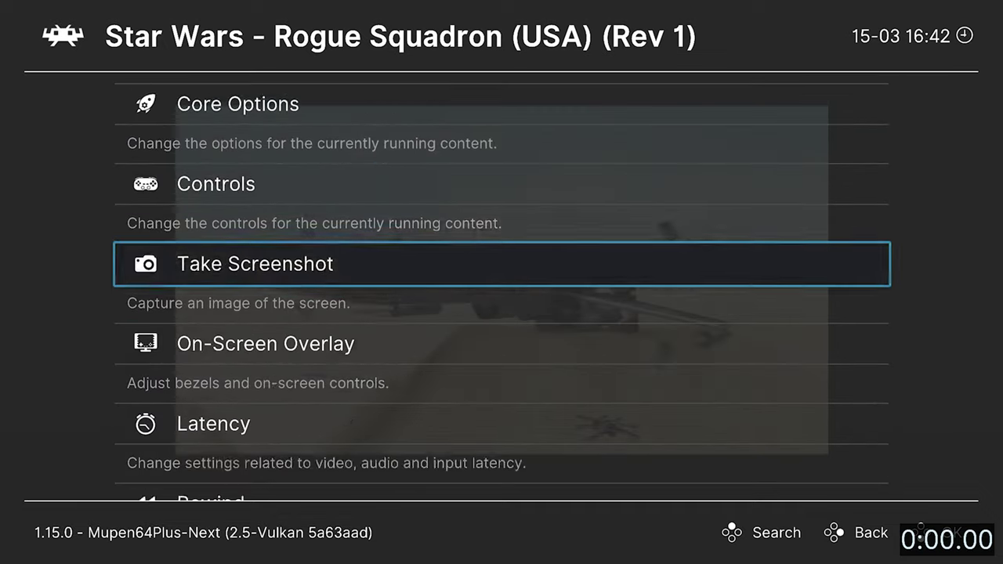
pyautogui.press('Down')
pyautogui.press('Down')
pyautogui.press('Down')
pyautogui.press('Down')
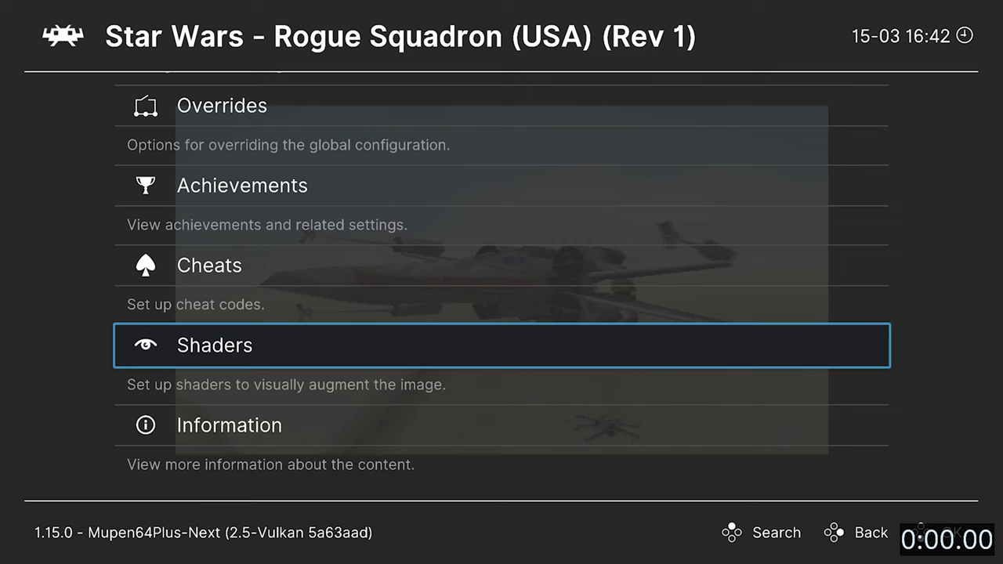
pyautogui.press('Return')
pyautogui.press('Return')
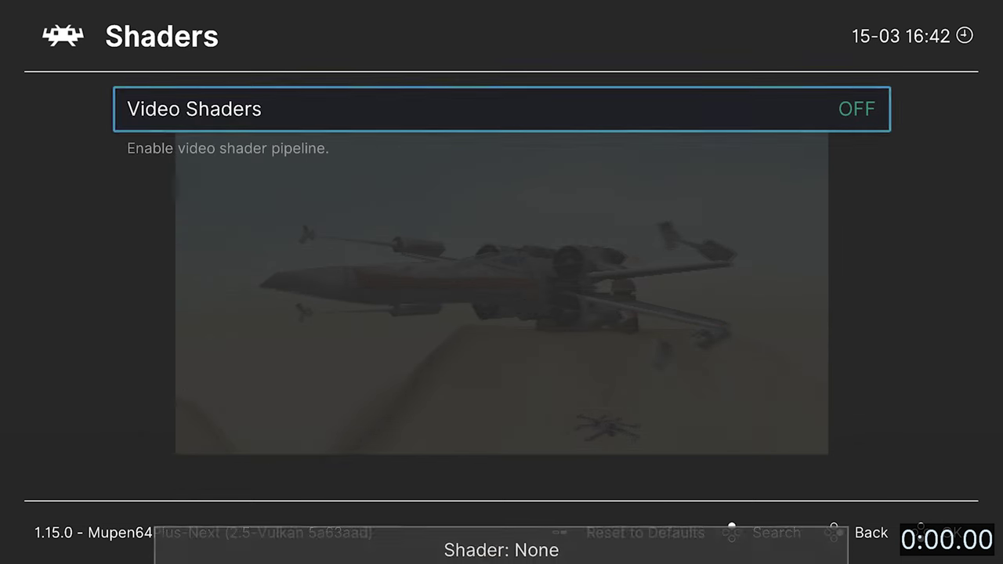
pyautogui.press('Return')
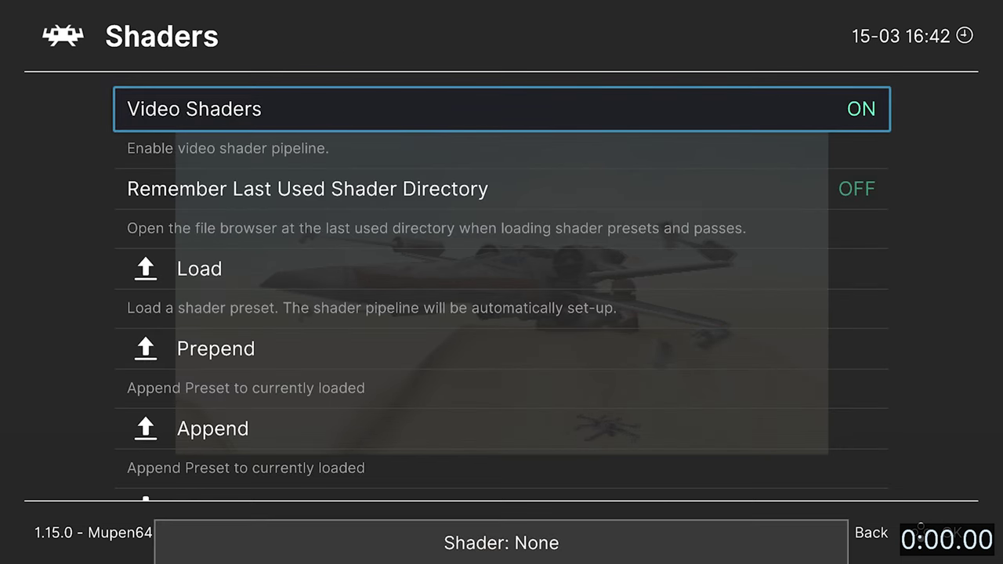
# Open the shaders_slang folder for loading a shader preset and browse through its shader category folders
pyautogui.press('Down')
pyautogui.press('Down')
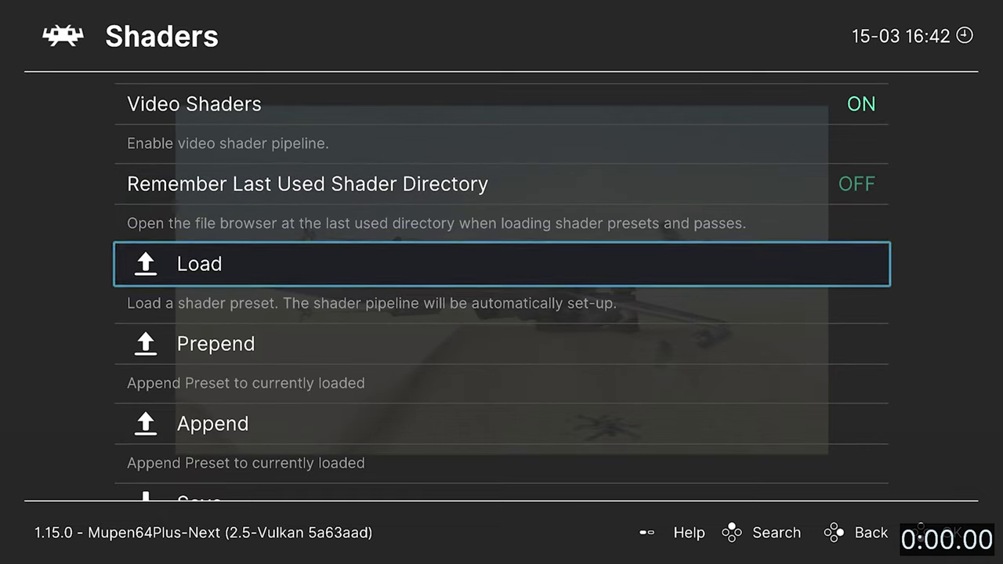
pyautogui.press('Return')
pyautogui.press('Return')
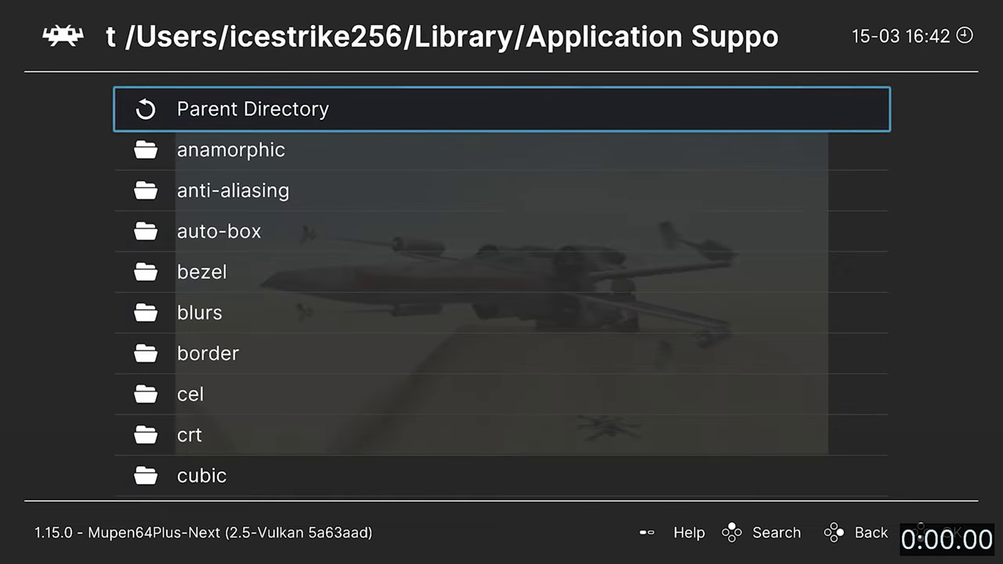
pyautogui.press('Down')
pyautogui.press('Down')
pyautogui.press('Down')
pyautogui.press('Down')
pyautogui.press('Down')
pyautogui.press('Down')
pyautogui.press('Down')
pyautogui.press('Down')
pyautogui.press('Down')
pyautogui.press('Down')
pyautogui.press('Down')
pyautogui.press('Down')
pyautogui.press('Down')
pyautogui.press('Down')
pyautogui.press('Down')
pyautogui.press('Down')
pyautogui.press('Down')
pyautogui.press('Down')
pyautogui.press('Down')
pyautogui.press('Down')
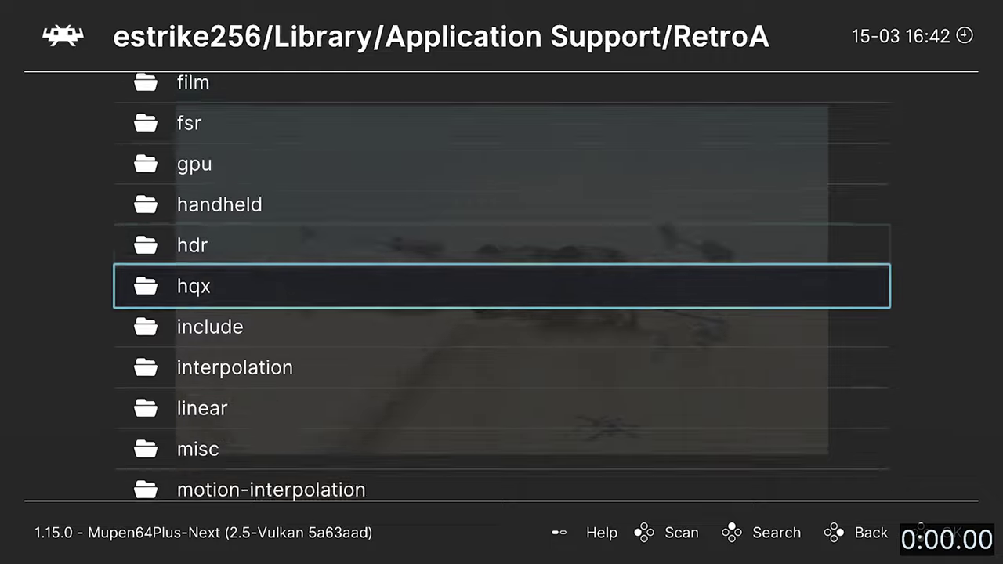
pyautogui.press('Down')
pyautogui.press('Down')
pyautogui.press('Down')
pyautogui.press('Down')
pyautogui.press('Down')
pyautogui.press('Down')
pyautogui.press('Down')
pyautogui.press('Down')
pyautogui.press('Down')
pyautogui.press('Down')
pyautogui.press('Down')
pyautogui.press('Down')
pyautogui.press('Down')
pyautogui.press('Down')
pyautogui.press('Down')
pyautogui.press('Down')
pyautogui.press('Down')
pyautogui.press('Down')
pyautogui.press('Down')
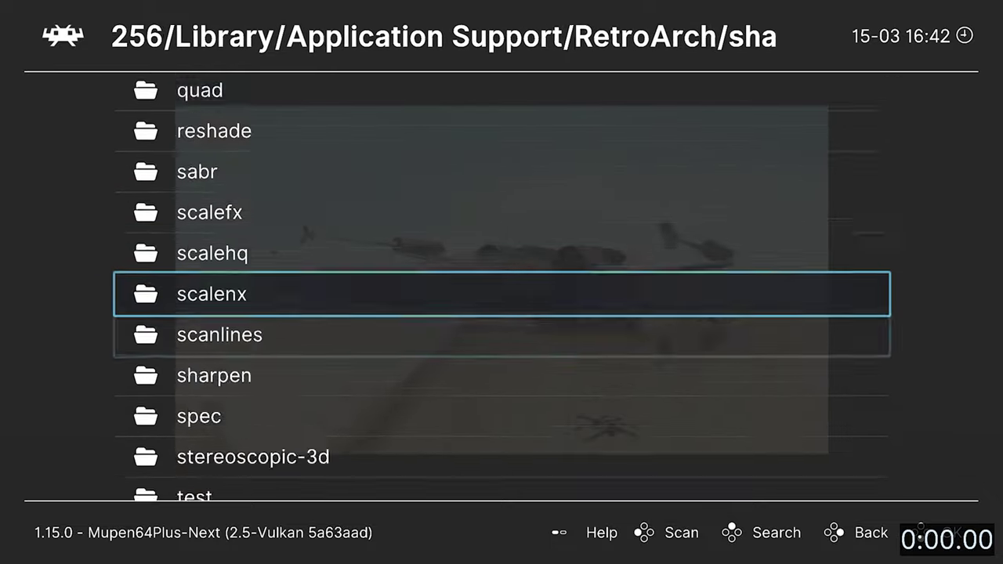
pyautogui.press('Down')
pyautogui.press('Down')
pyautogui.press('Down')
pyautogui.press('Down')
pyautogui.press('Down')
pyautogui.press('Down')
pyautogui.press('Down')
pyautogui.press('Down')
pyautogui.press('Down')
pyautogui.press('Down')
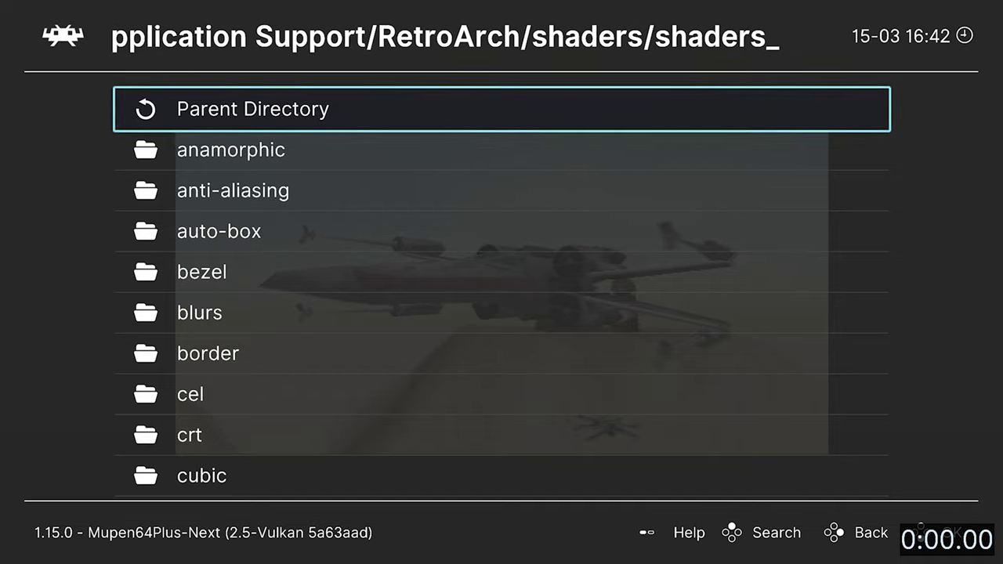
# Load the crt-easymode.slangp shader preset from the crt folder and resume the game with it
pyautogui.press('Down')
pyautogui.press('Down')
pyautogui.press('Down')
pyautogui.press('Down')
pyautogui.press('Down')
pyautogui.press('Down')
pyautogui.press('Down')
pyautogui.press('Down')
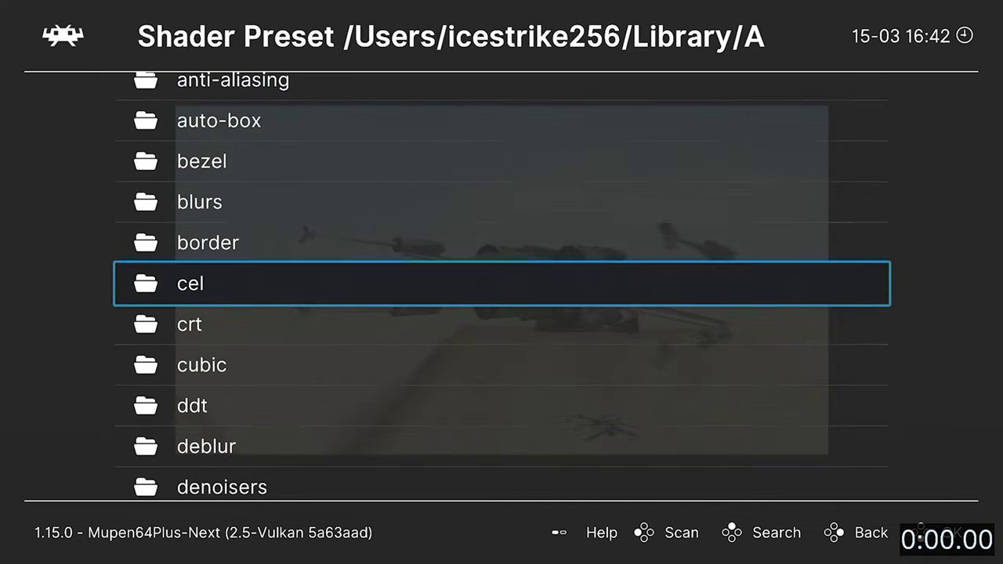
pyautogui.press('Return')
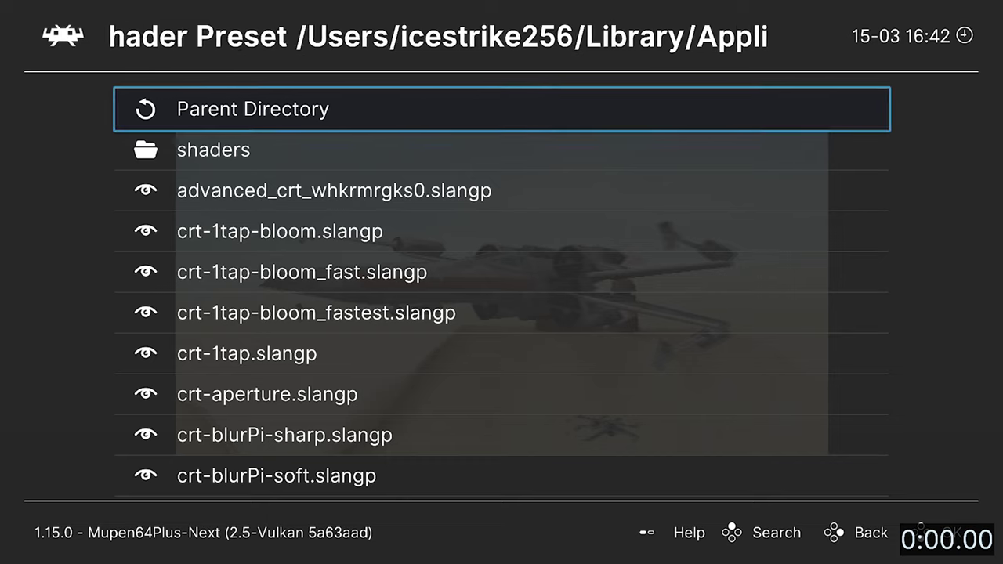
pyautogui.press('Down')
pyautogui.press('Down')
pyautogui.press('Down')
pyautogui.press('Down')
pyautogui.press('Down')
pyautogui.press('Down')
pyautogui.press('Down')
pyautogui.press('Down')
pyautogui.press('Down')
pyautogui.press('Down')
pyautogui.press('Down')
pyautogui.press('Down')
pyautogui.press('Down')
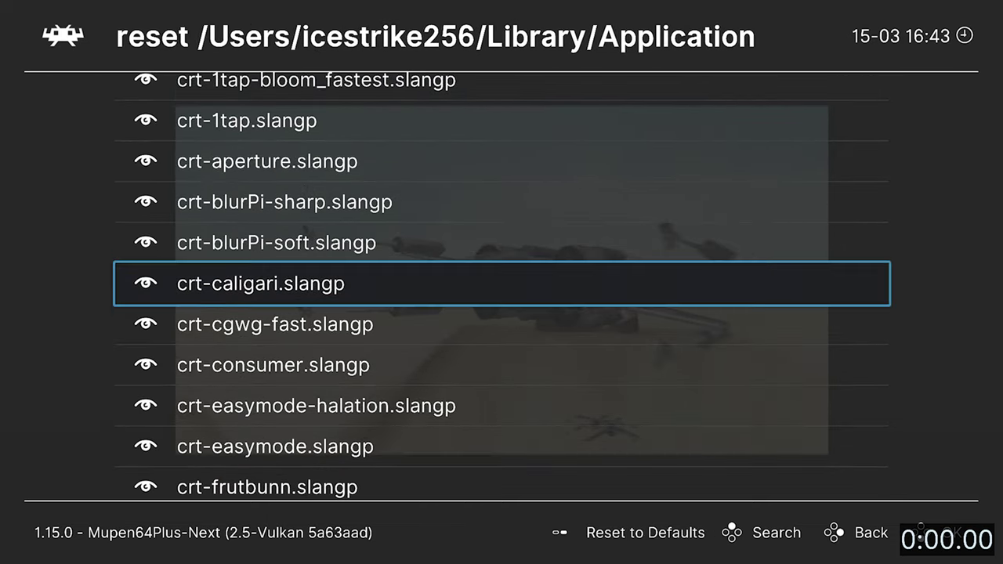
pyautogui.press('Down')
pyautogui.press('Return')
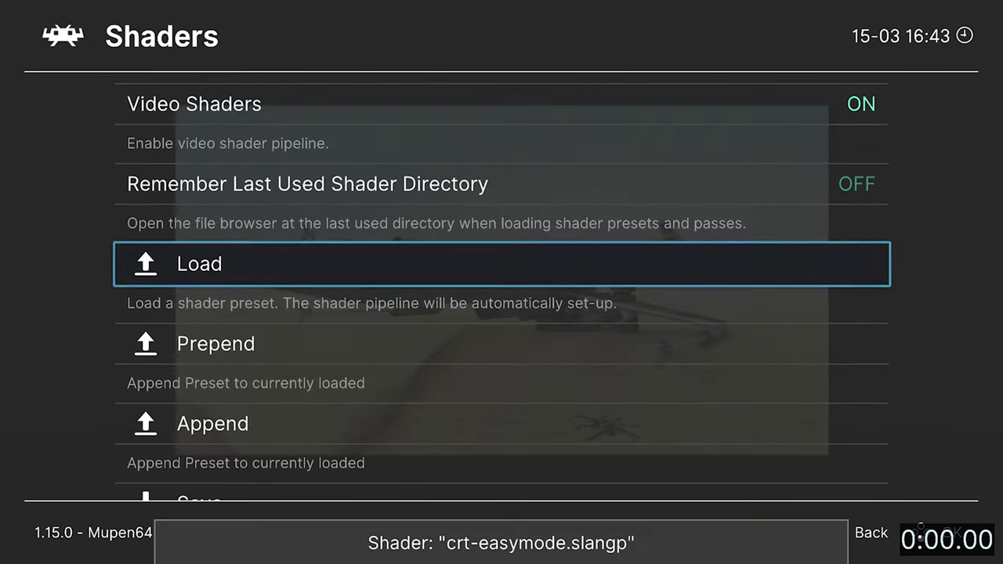
pyautogui.press('F1')
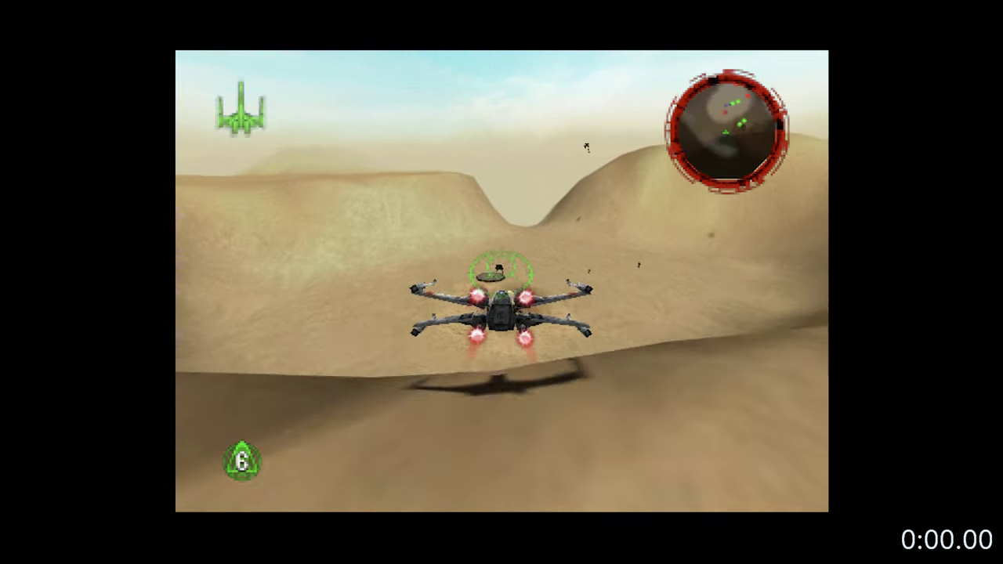
# Load the crt-royale.slangp shader preset from the crt folder in shaders_slang and resume the game with it
pyautogui.press('F1')
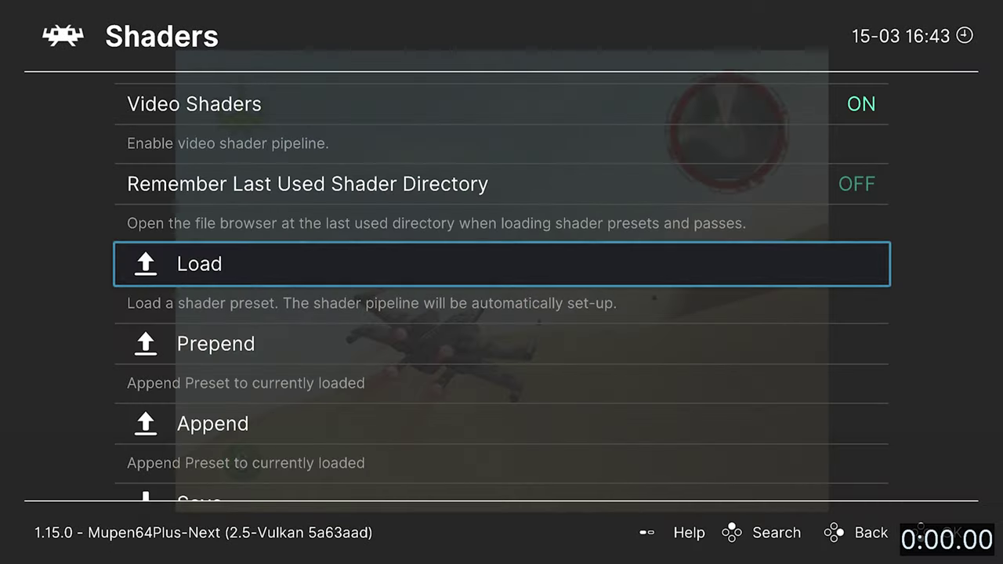
pyautogui.press('Return')
pyautogui.press('Down')
pyautogui.press('Return')
pyautogui.press('Down')
pyautogui.press('Down')
pyautogui.press('Down')
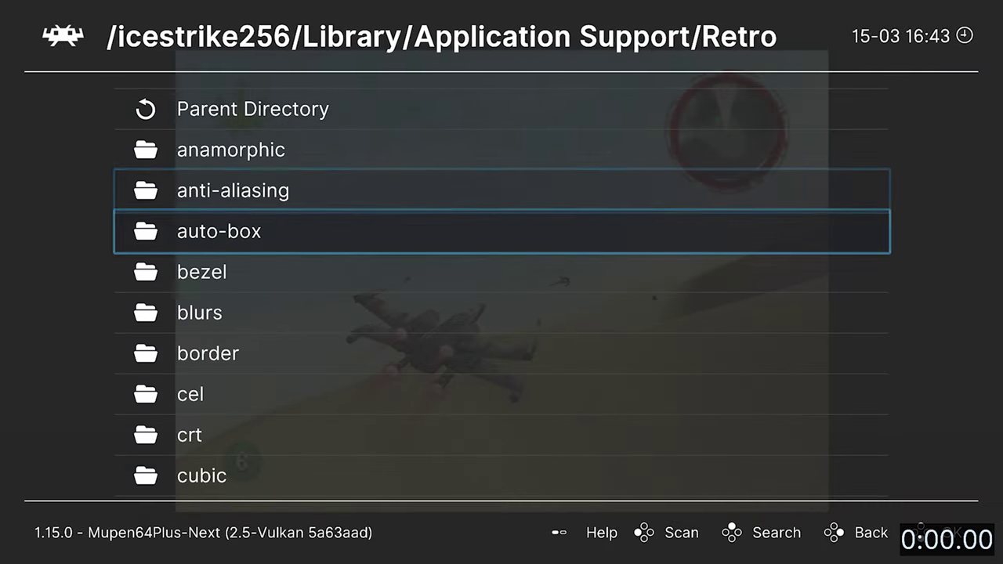
pyautogui.press('Down')
pyautogui.press('Down')
pyautogui.press('Down')
pyautogui.press('Down')
pyautogui.press('Up')
pyautogui.press('Down')
pyautogui.press('Down')
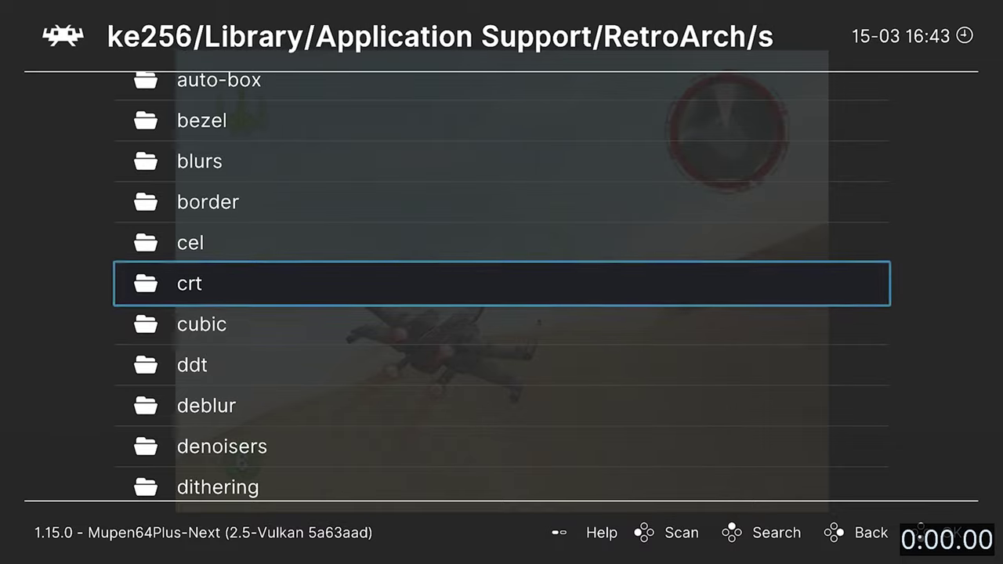
pyautogui.press('Return')
pyautogui.press('Down')
pyautogui.press('Down')
pyautogui.press('Down')
pyautogui.press('Down')
pyautogui.press('Down')
pyautogui.press('Down')
pyautogui.press('Down')
pyautogui.press('Down')
pyautogui.press('Down')
pyautogui.press('Down')
pyautogui.press('Down')
pyautogui.press('Down')
pyautogui.press('Down')
pyautogui.press('Down')
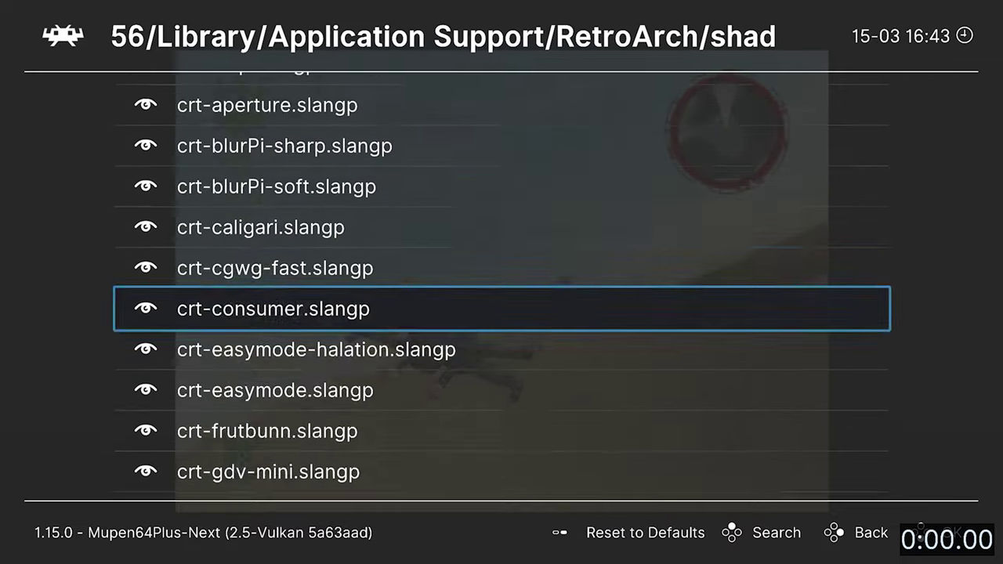
pyautogui.press('Down')
pyautogui.press('Down')
pyautogui.press('Down')
pyautogui.press('Down')
pyautogui.press('Down')
pyautogui.press('Down')
pyautogui.press('Down')
pyautogui.press('Down')
pyautogui.press('Down')
pyautogui.press('Down')
pyautogui.press('Down')
pyautogui.press('Down')
pyautogui.press('Down')
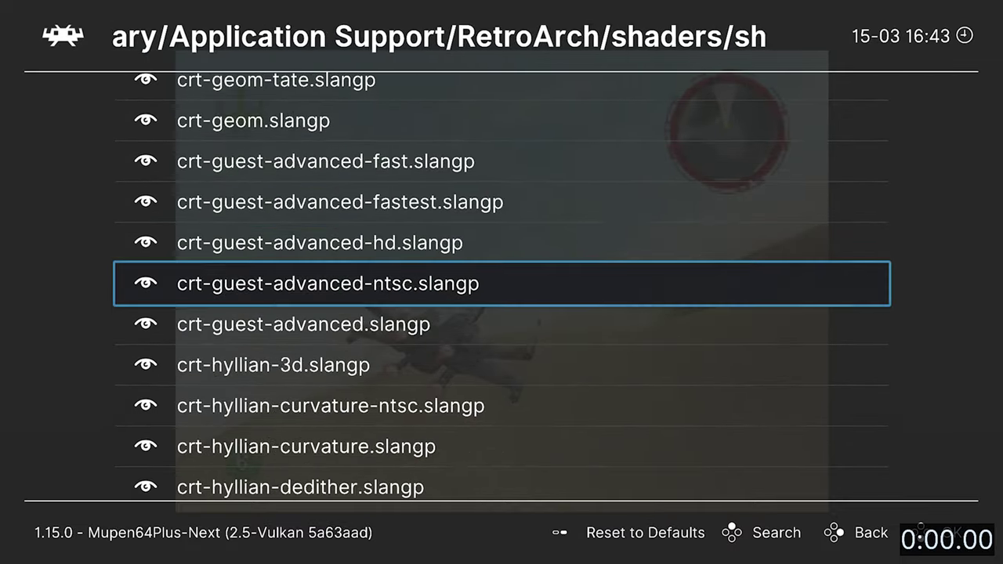
pyautogui.press('Down')
pyautogui.press('Down')
pyautogui.press('Down')
pyautogui.press('Down')
pyautogui.press('Down')
pyautogui.press('Down')
pyautogui.press('Down')
pyautogui.press('Down')
pyautogui.press('Down')
pyautogui.press('Down')
pyautogui.press('Down')
pyautogui.press('Down')
pyautogui.press('Down')
pyautogui.press('Down')
pyautogui.press('Down')
pyautogui.press('Down')
pyautogui.press('Down')
pyautogui.press('Down')
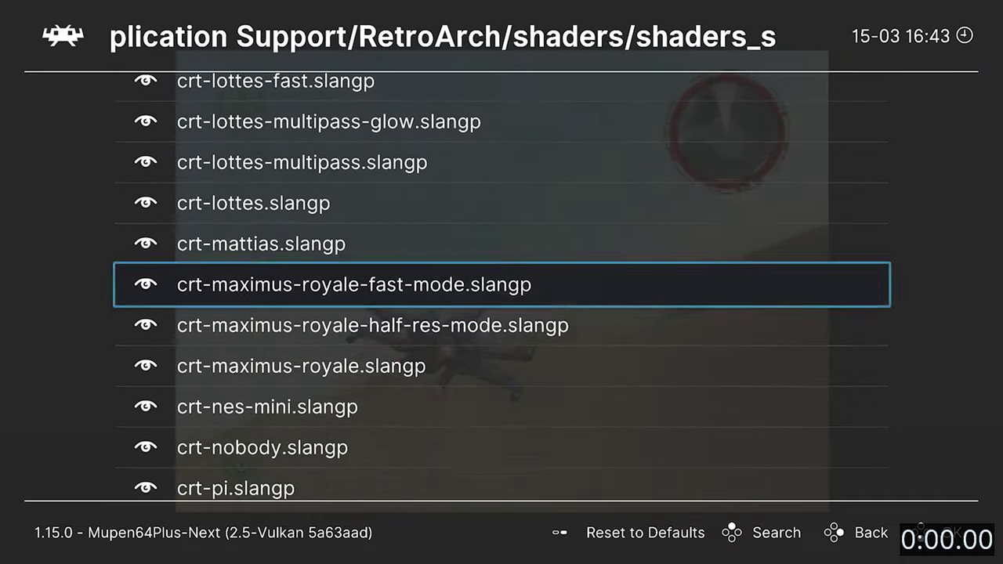
pyautogui.press('Down')
pyautogui.press('Down')
pyautogui.press('Down')
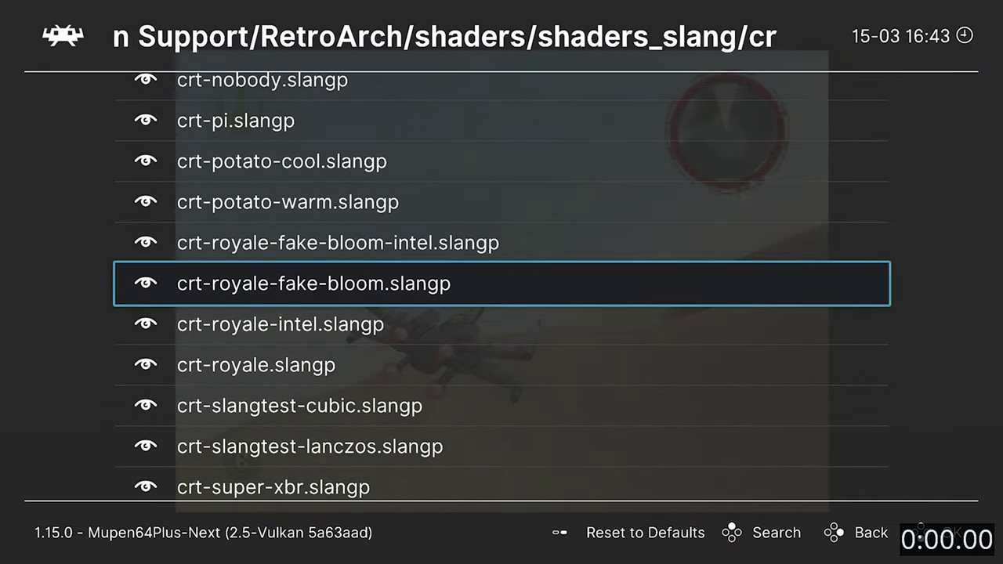
pyautogui.press('Down')
pyautogui.press('Down')
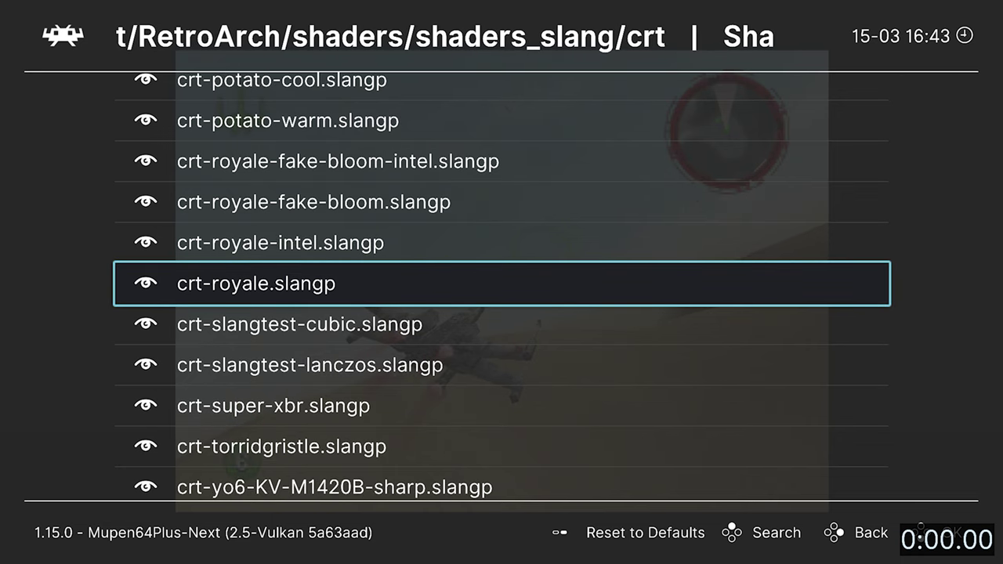
pyautogui.press('Return')
pyautogui.press('F1')
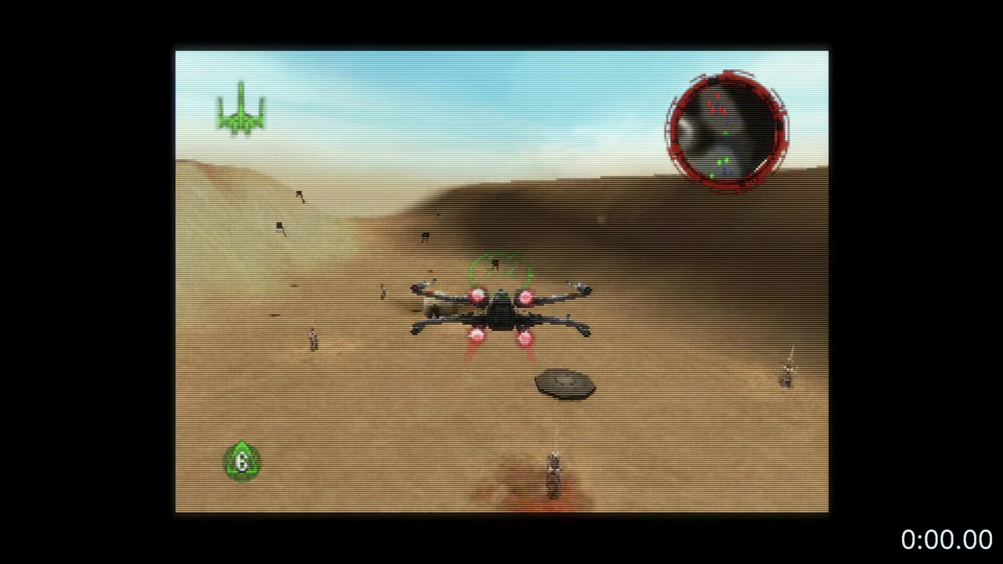
# Open the bezel folder inside shaders_slang for loading another shader preset
pyautogui.press('F1')
pyautogui.press('Return')
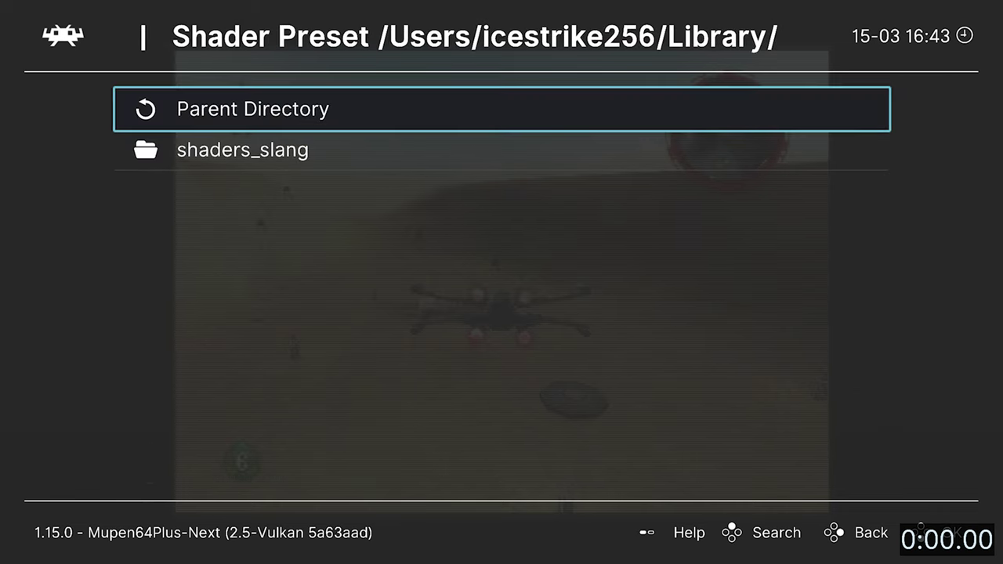
pyautogui.press('Down')
pyautogui.press('Return')
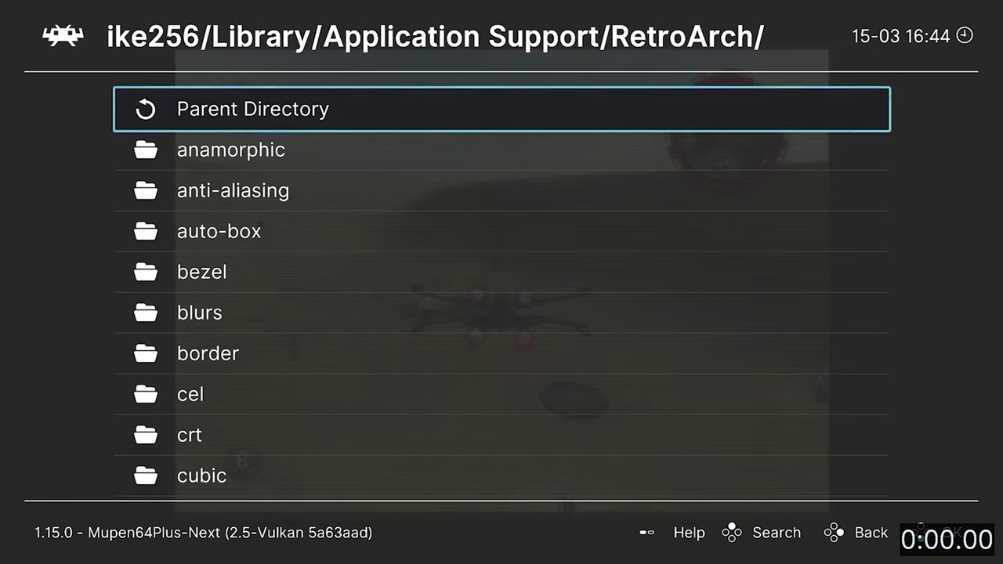
pyautogui.press('Down')
pyautogui.press('Down')
pyautogui.press('Down')
pyautogui.press('Down')
pyautogui.press('Return')
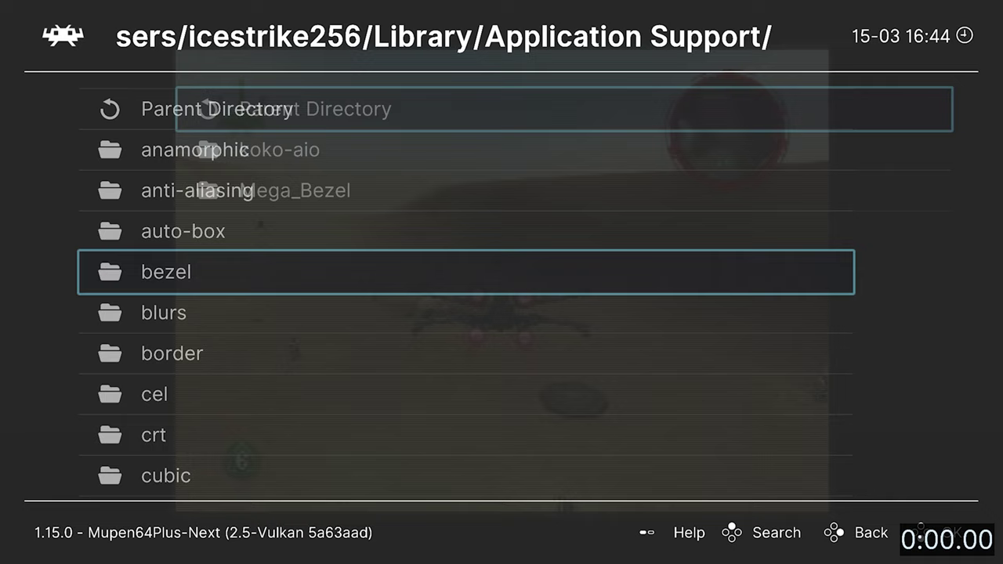
# Open the Presets folder of the Mega_Bezel shader collection
pyautogui.press('Down')
pyautogui.press('Down')
pyautogui.press('Return')
pyautogui.press('Down')
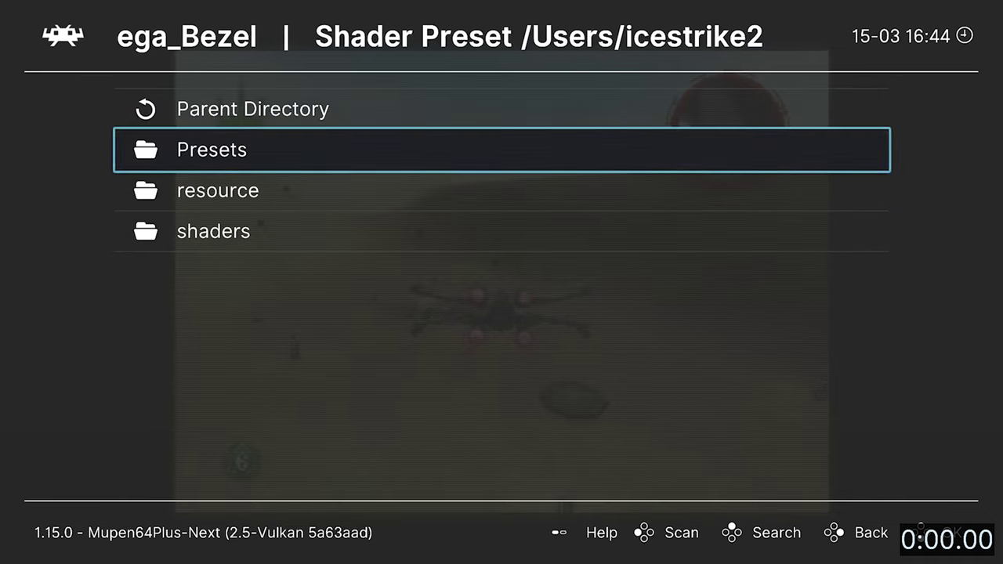
pyautogui.press('Return')
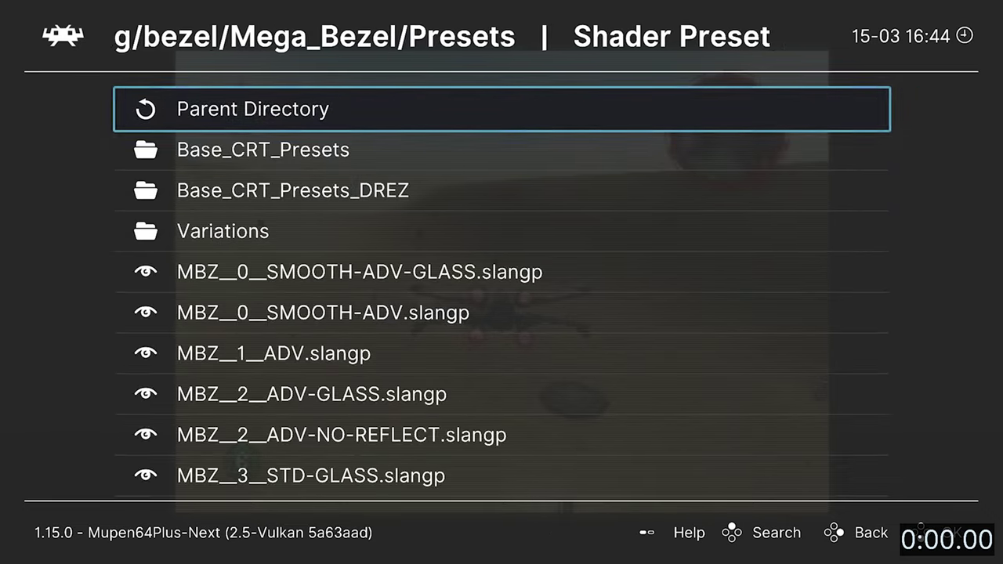
# Load the MBZ__0__SMOOTH-ADV-GLASS__EASYMODE.slangp shader preset from the Base_CRT_Presets folder and resume the game with it
pyautogui.press('Down')
pyautogui.press('Down')
pyautogui.press('Down')
pyautogui.press('Down')
pyautogui.press('Up')
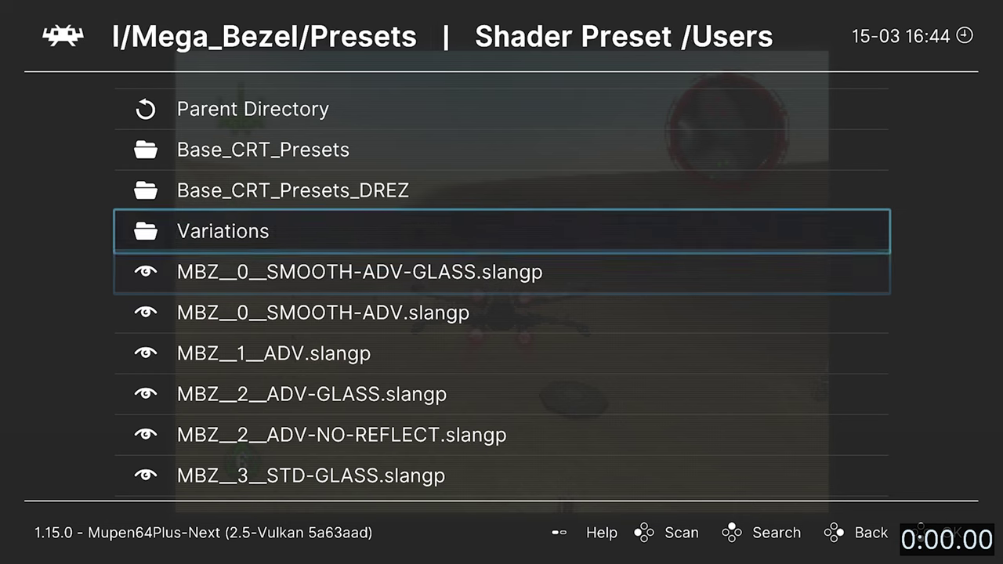
pyautogui.press('Up')
pyautogui.press('Up')
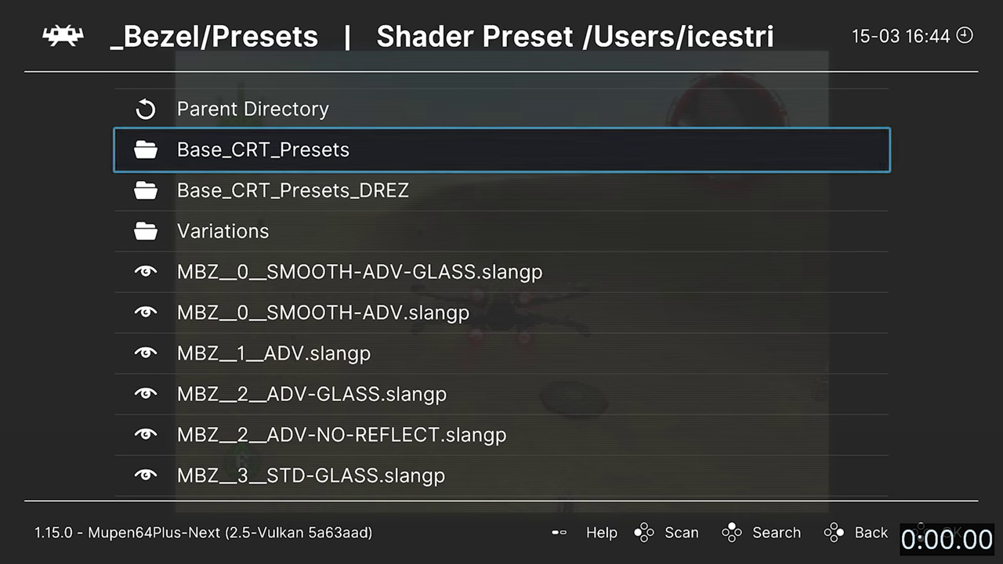
pyautogui.press('Return')
pyautogui.press('Down')
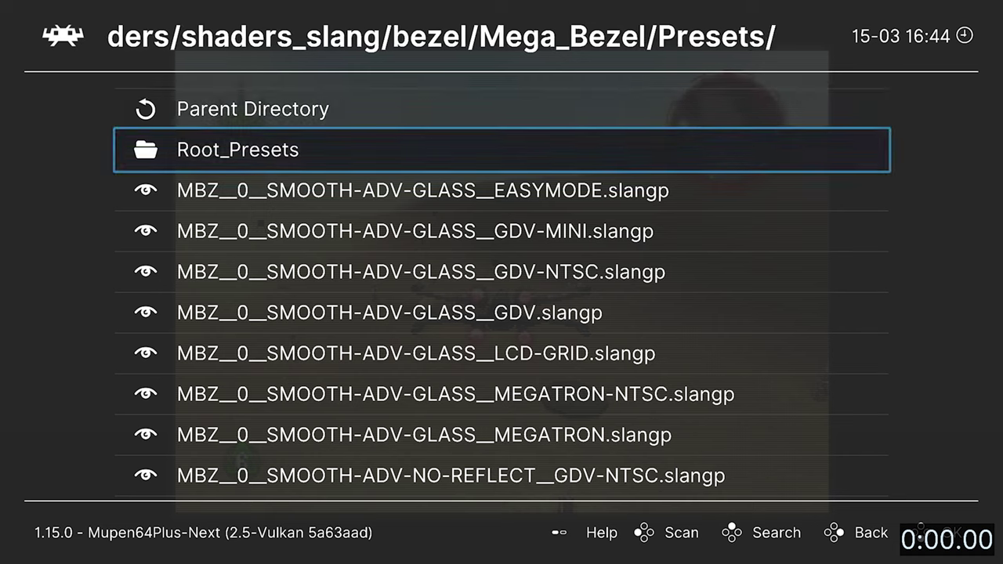
pyautogui.press('Down')
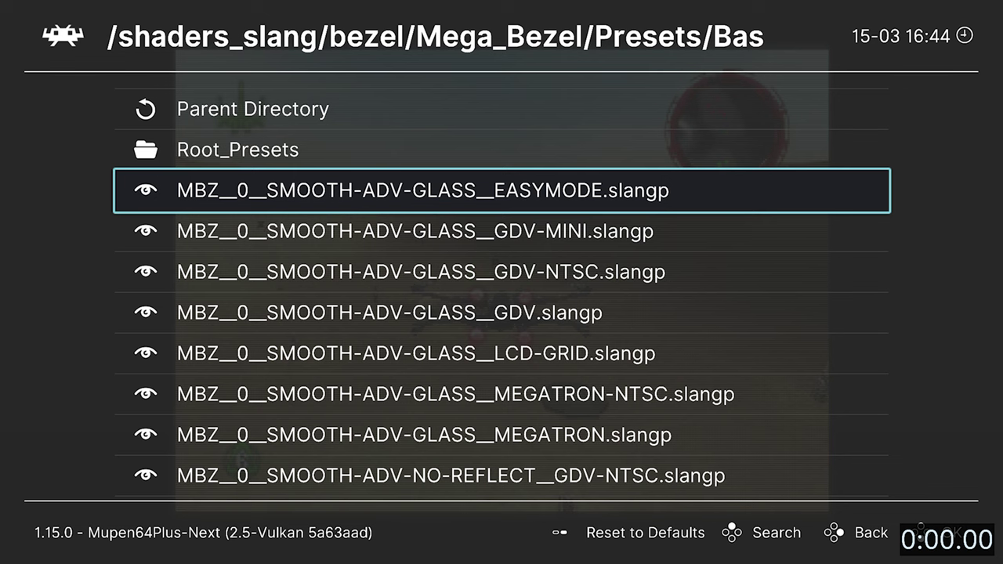
pyautogui.press('Return')
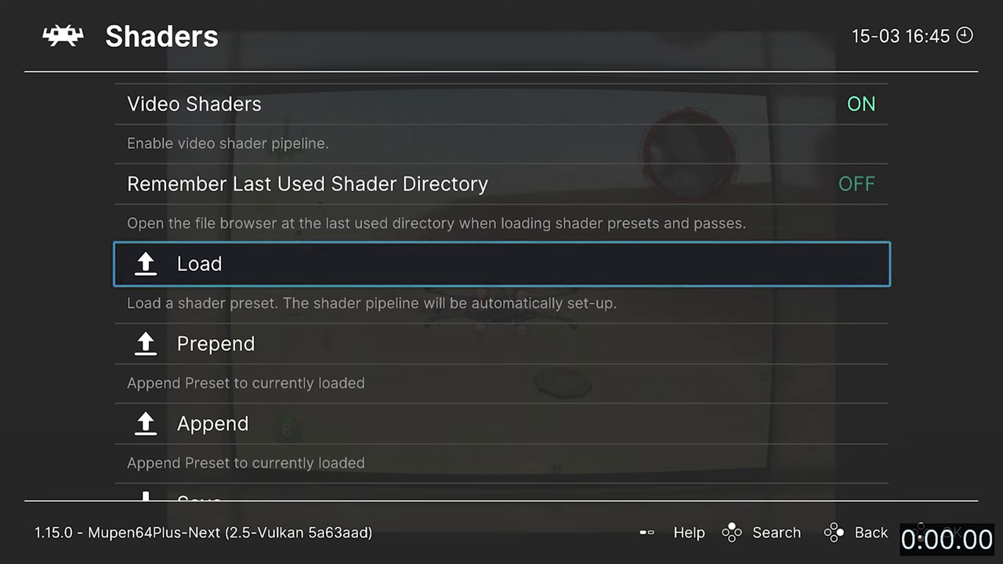
pyautogui.press('F1')
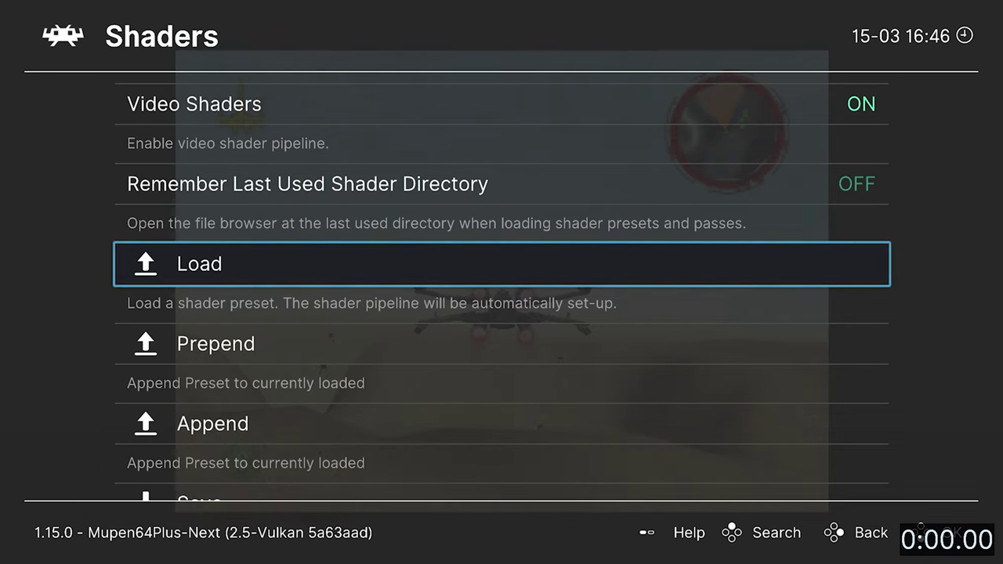
# Save the current shader settings as the core preset for Mupen64Plus-Next
pyautogui.press('Down')
pyautogui.press('Down')
pyautogui.press('Down')
pyautogui.press('Return')
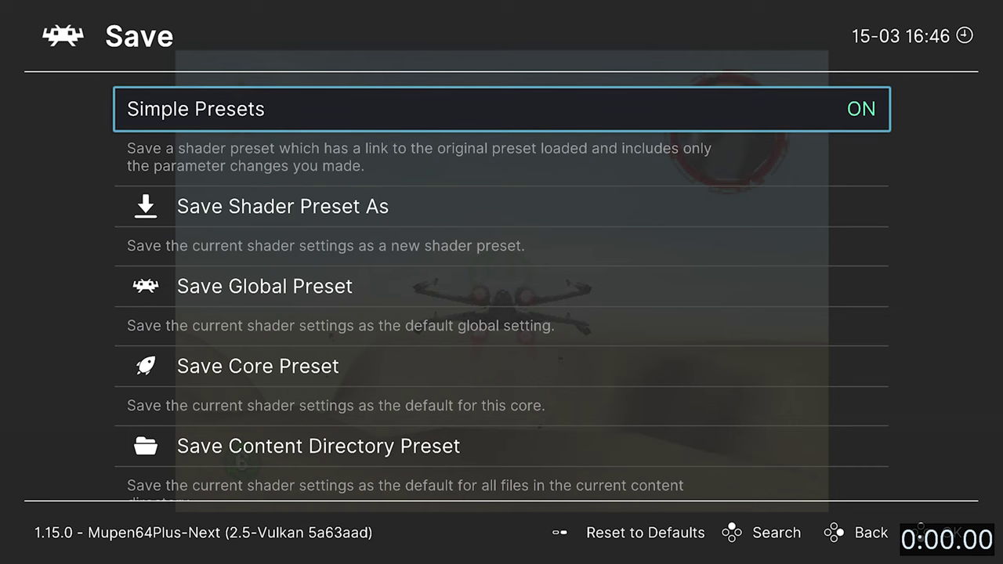
pyautogui.press('Down')
pyautogui.press('Down')
pyautogui.press('Down')
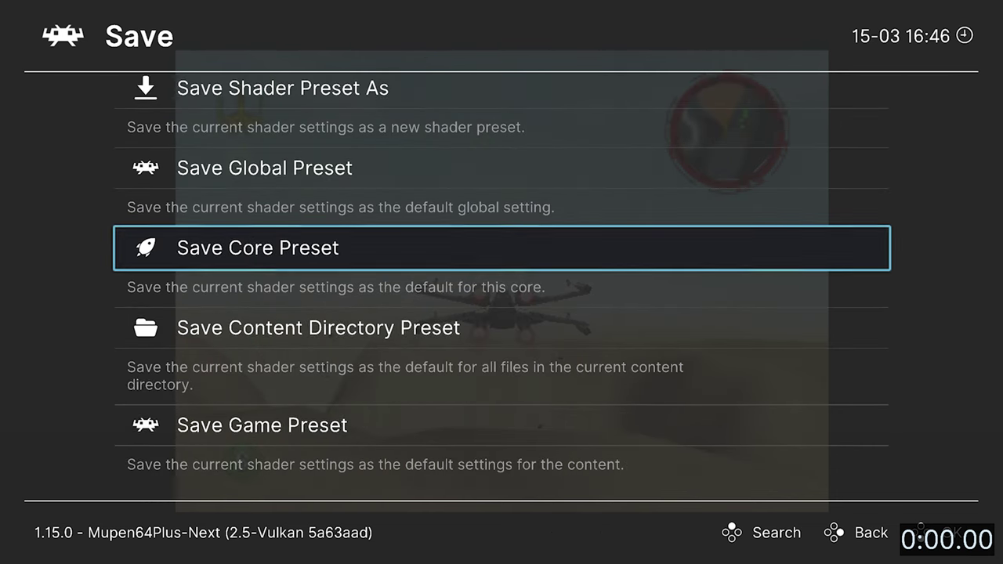
pyautogui.press('Return')
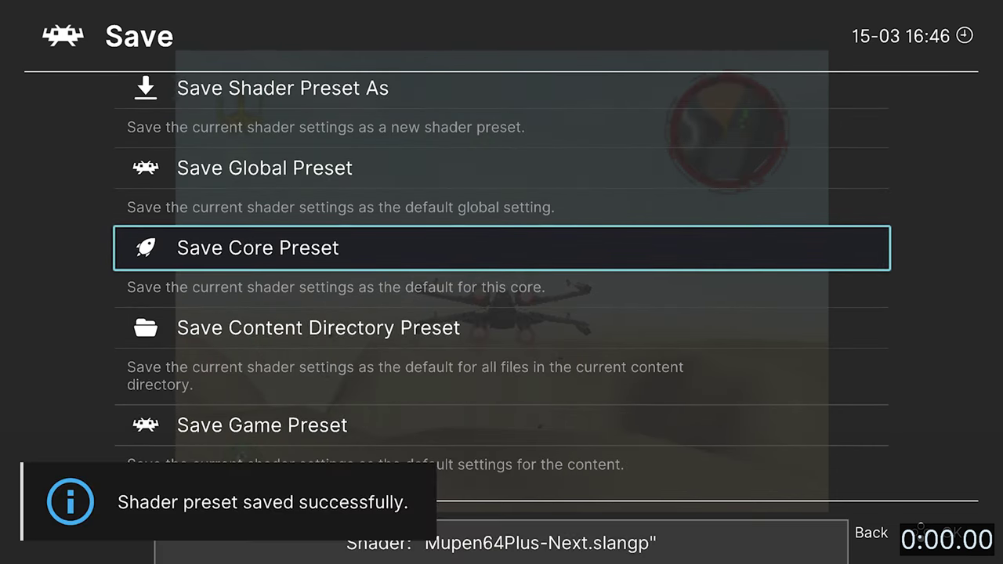